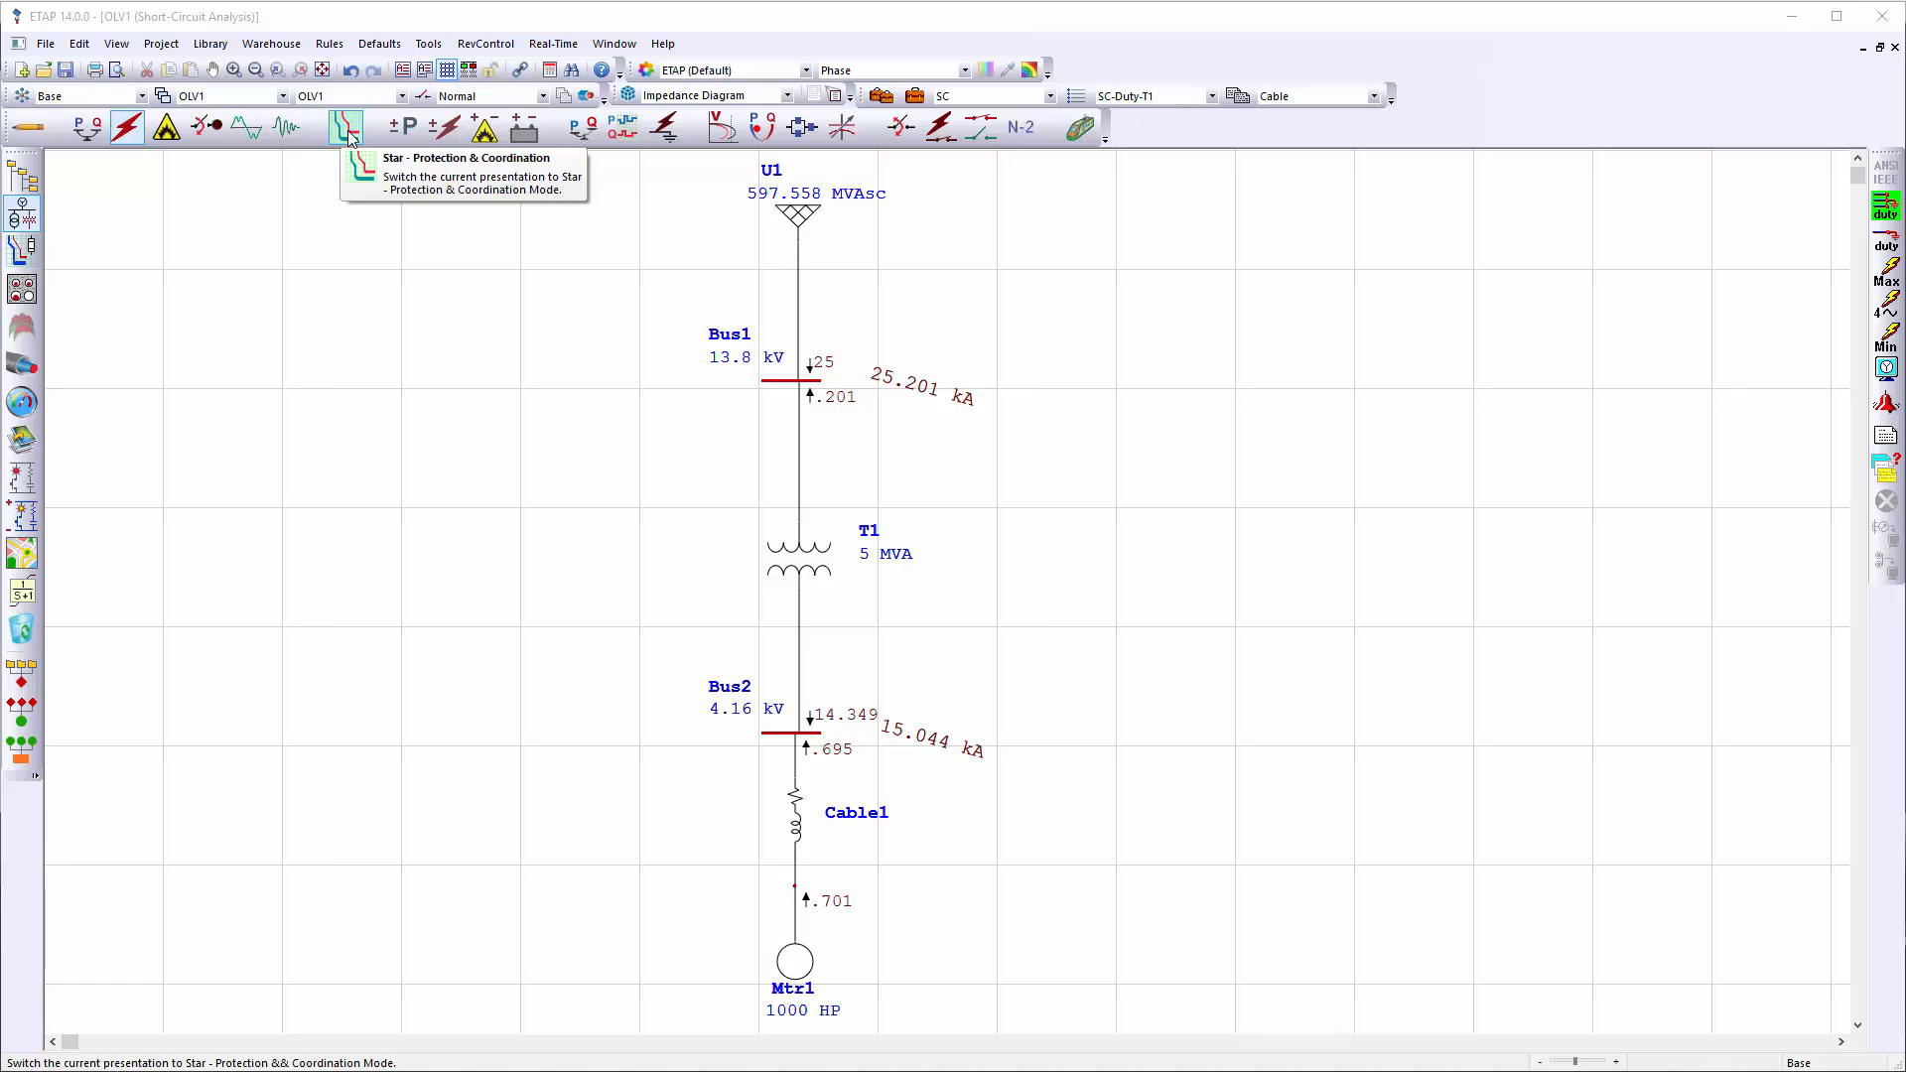
Show the one-line diagram in Star Protection & Coordination mode and return it to Edit mode
click(347, 136)
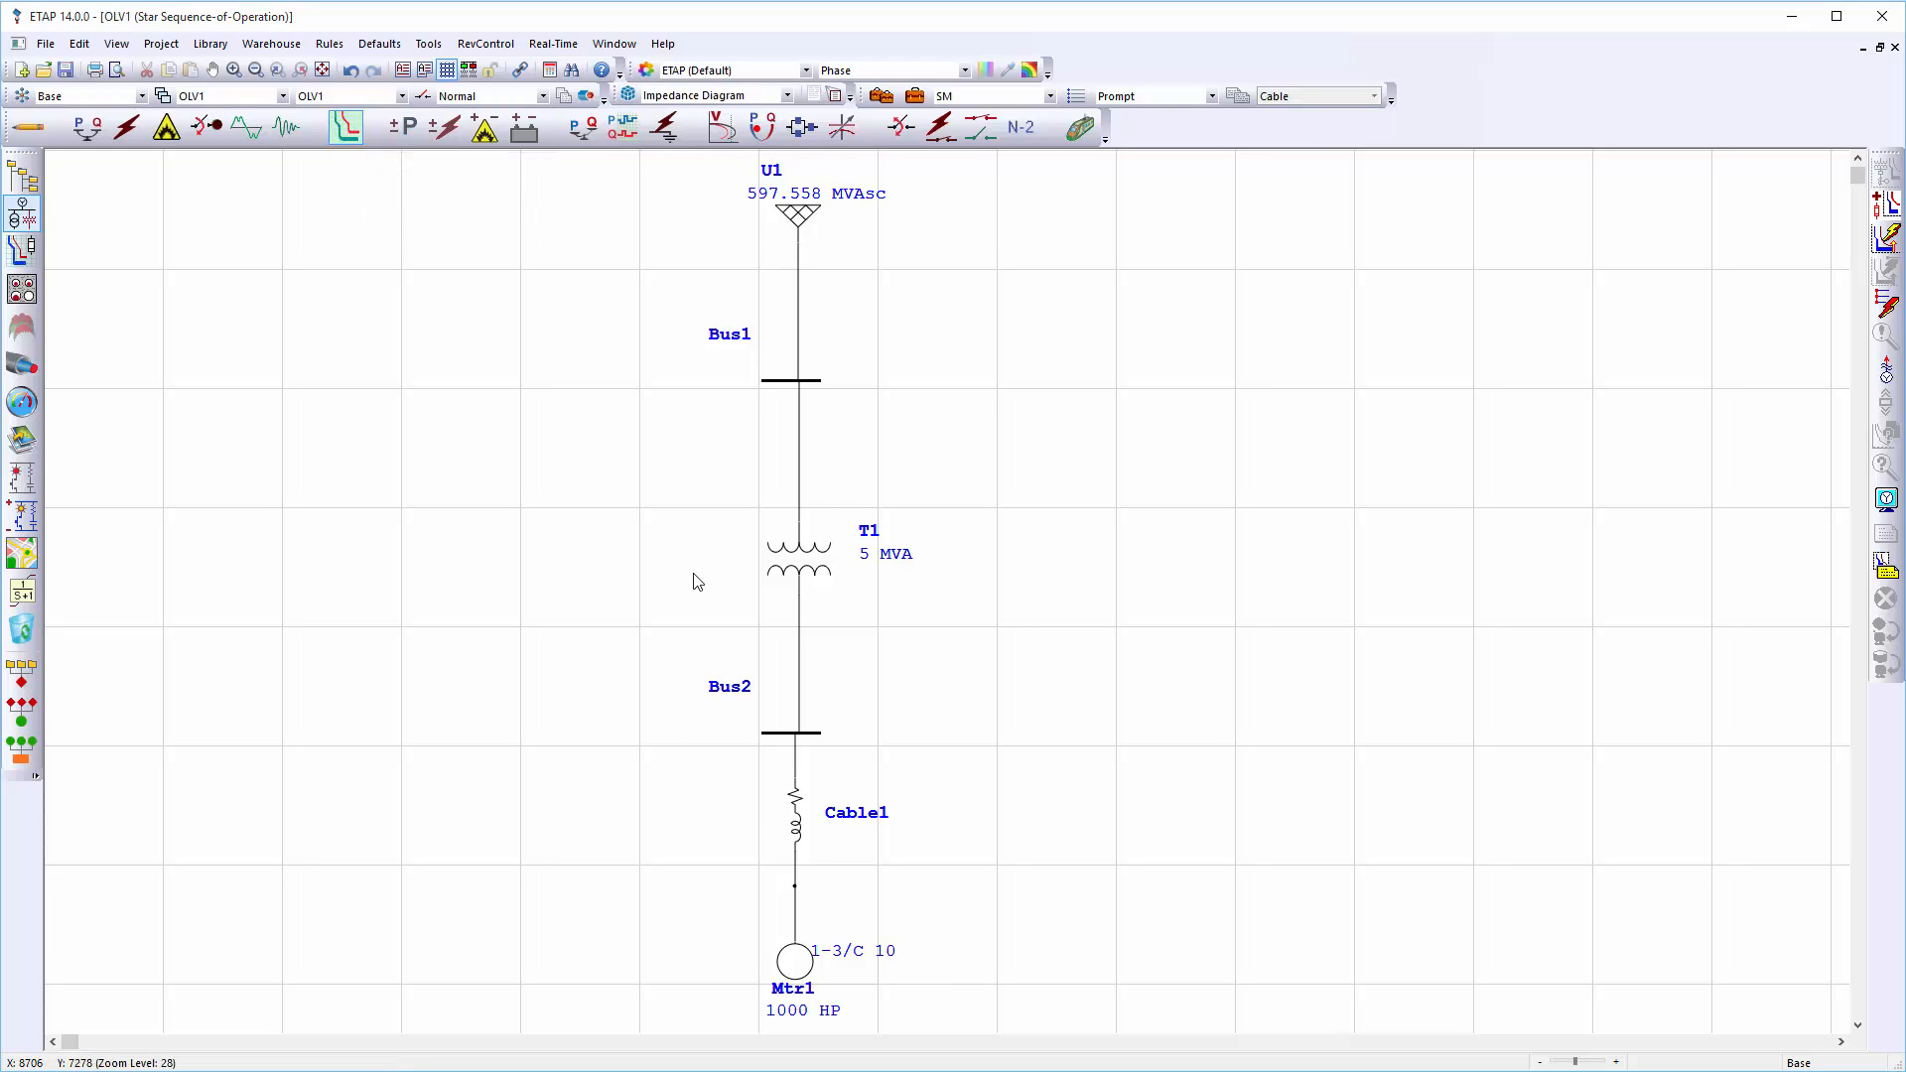
click(27, 129)
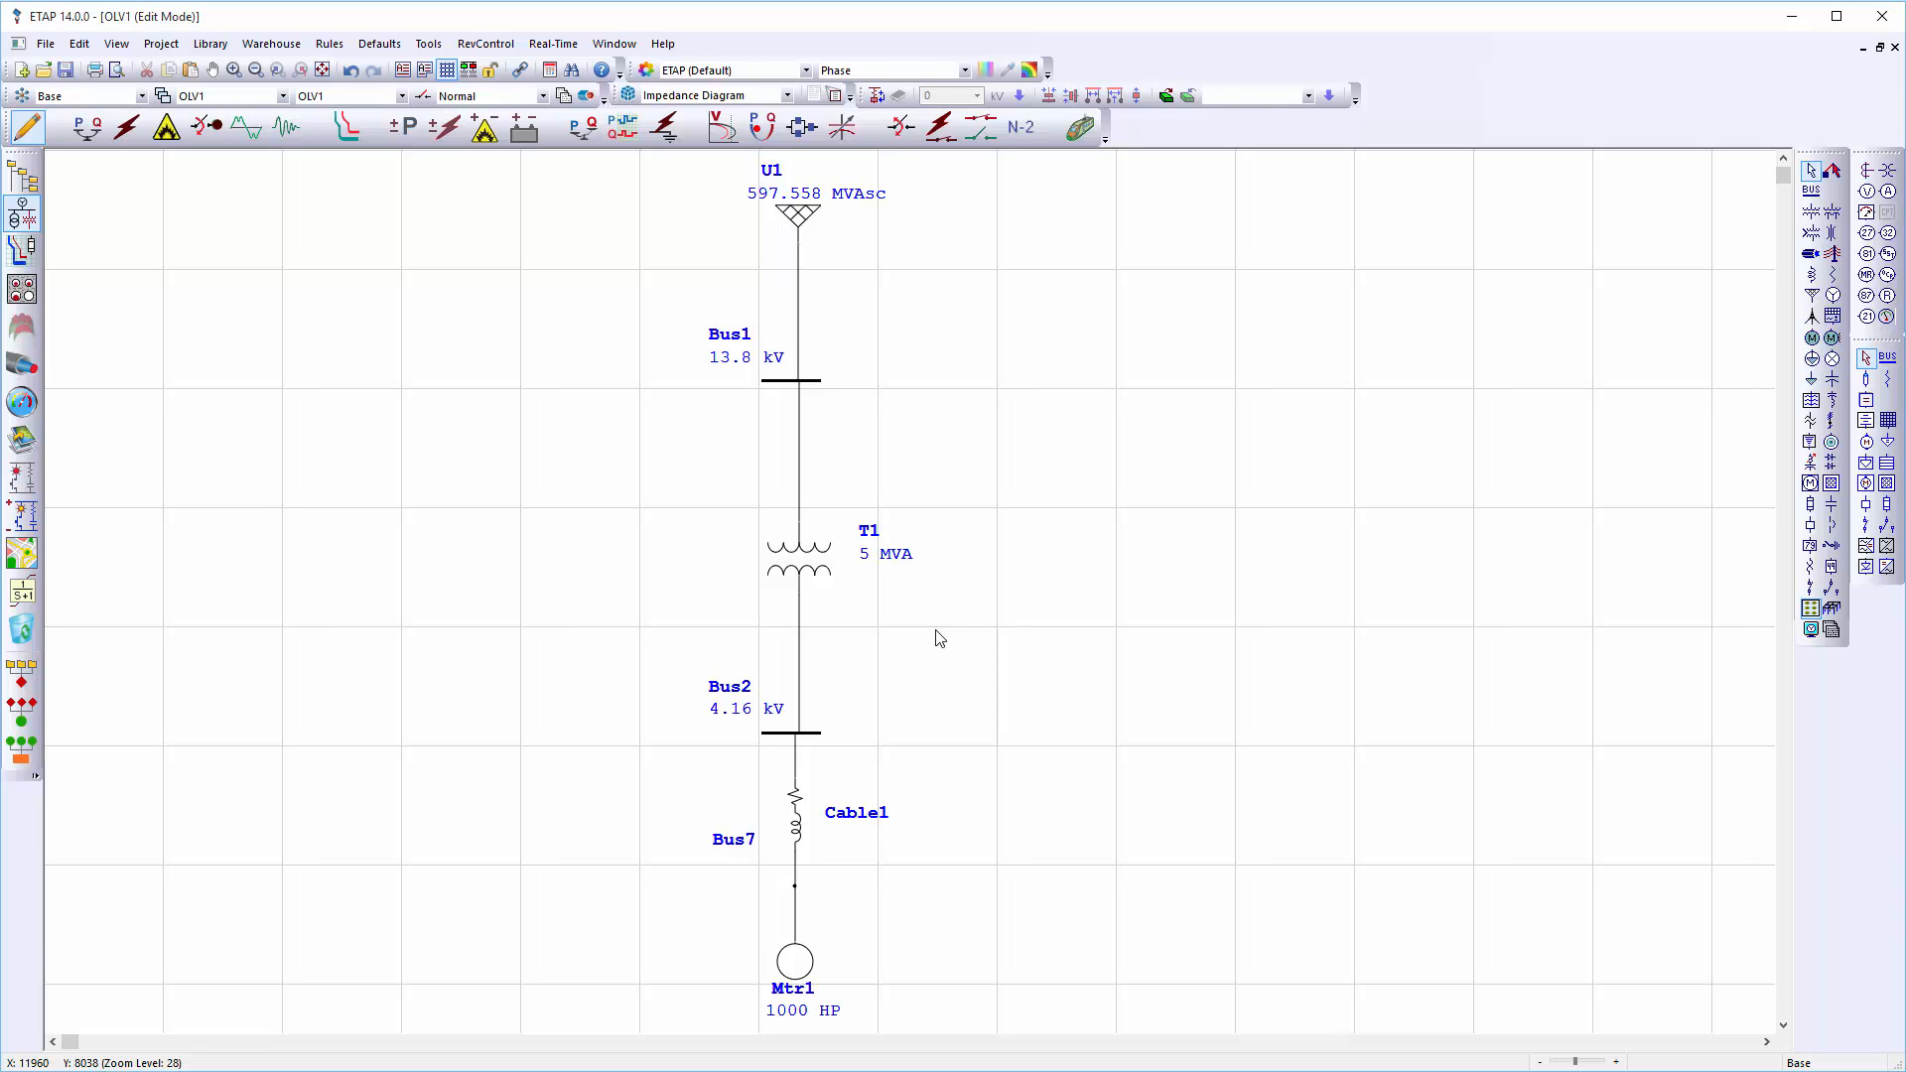
Insert current transformers between Bus1 and T1, between T1 and Bus2, and between Bus2 and Cable1, moving Cable1 down to make room
click(1869, 173)
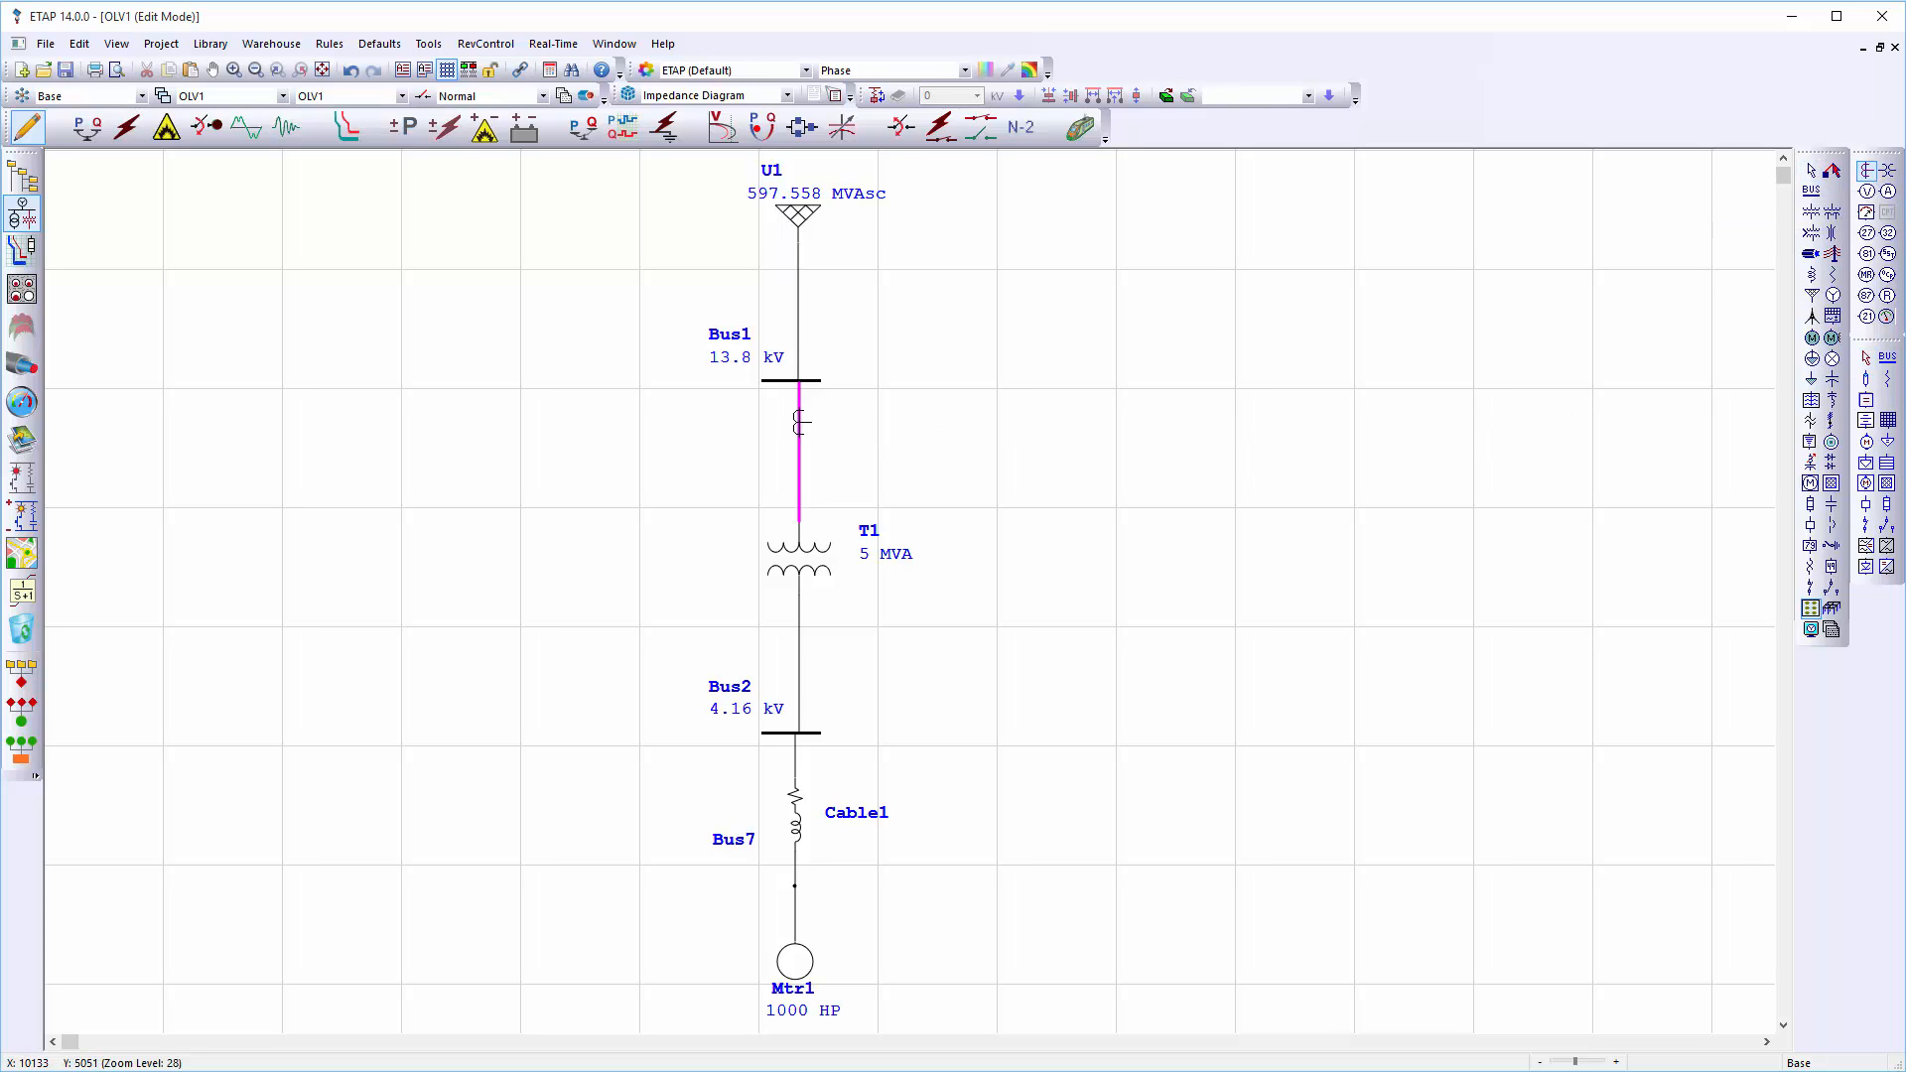
click(801, 422)
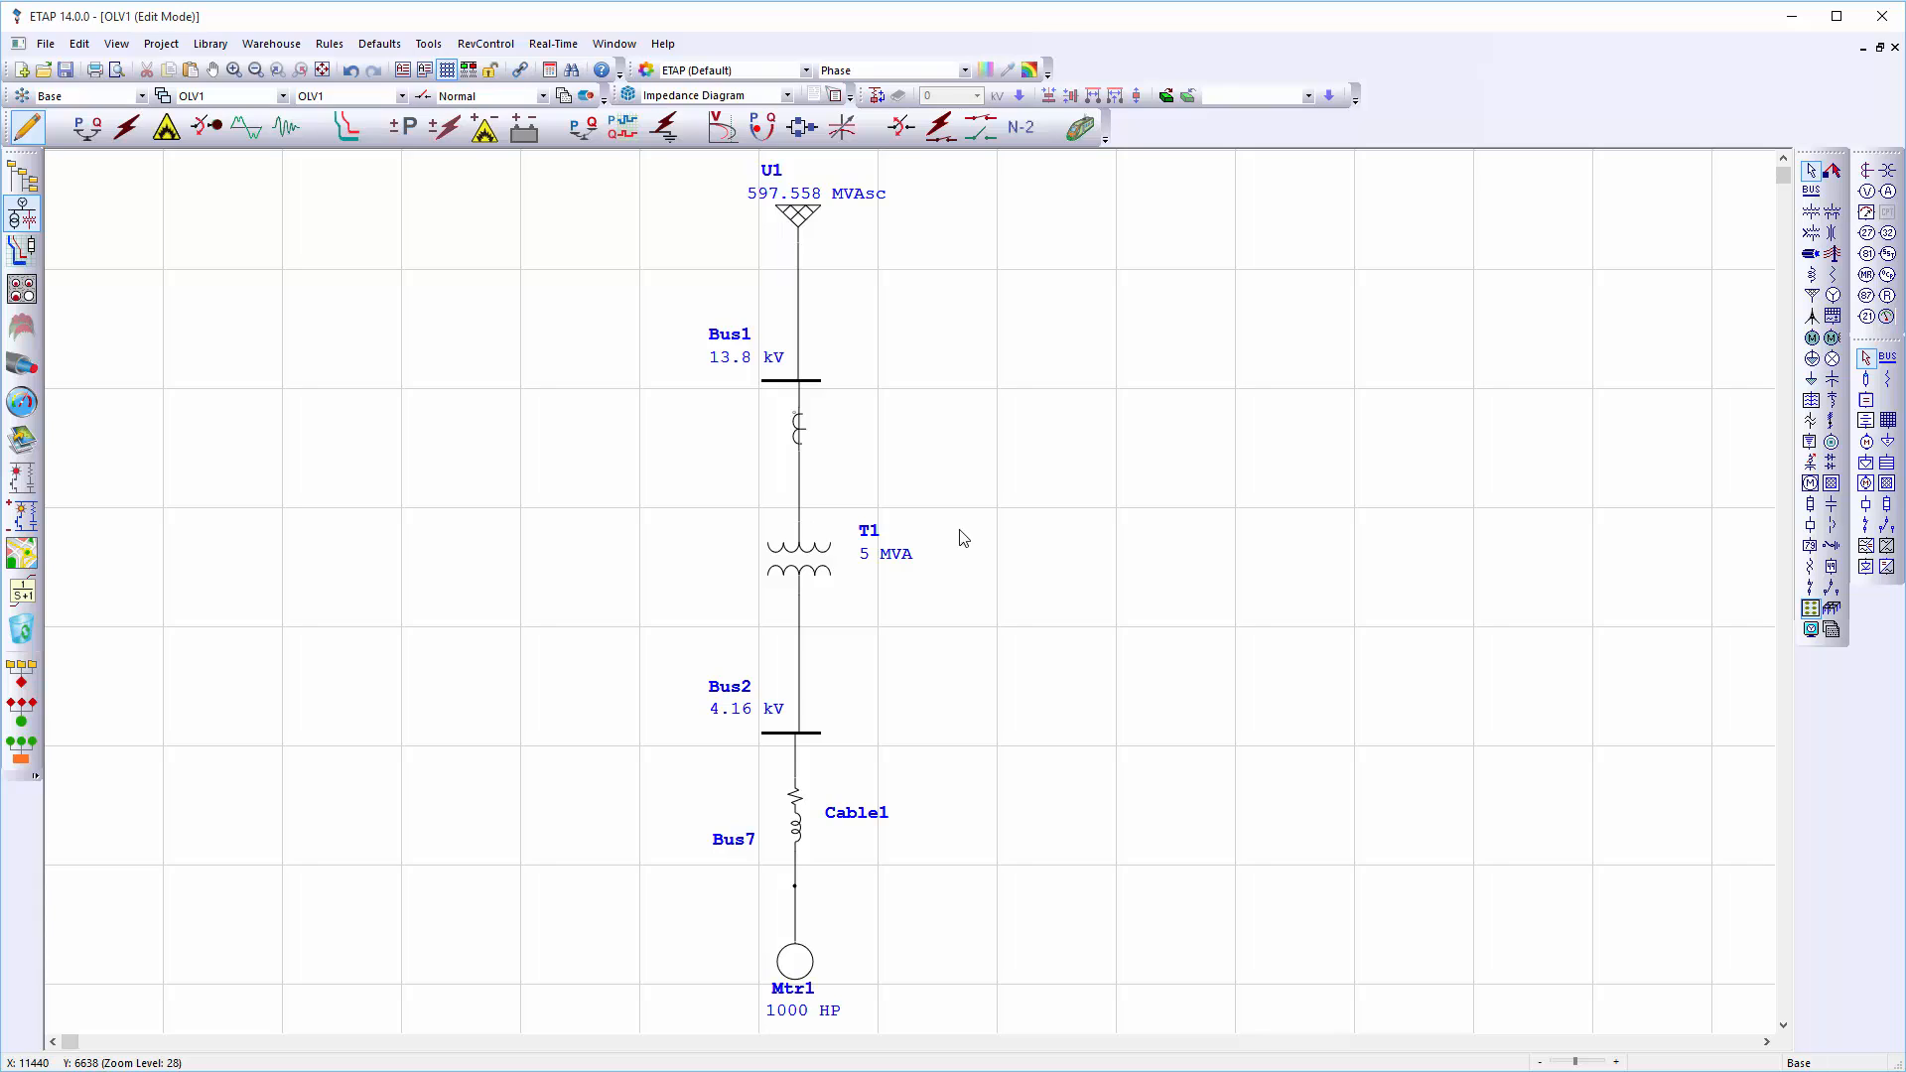
click(1869, 172)
click(796, 760)
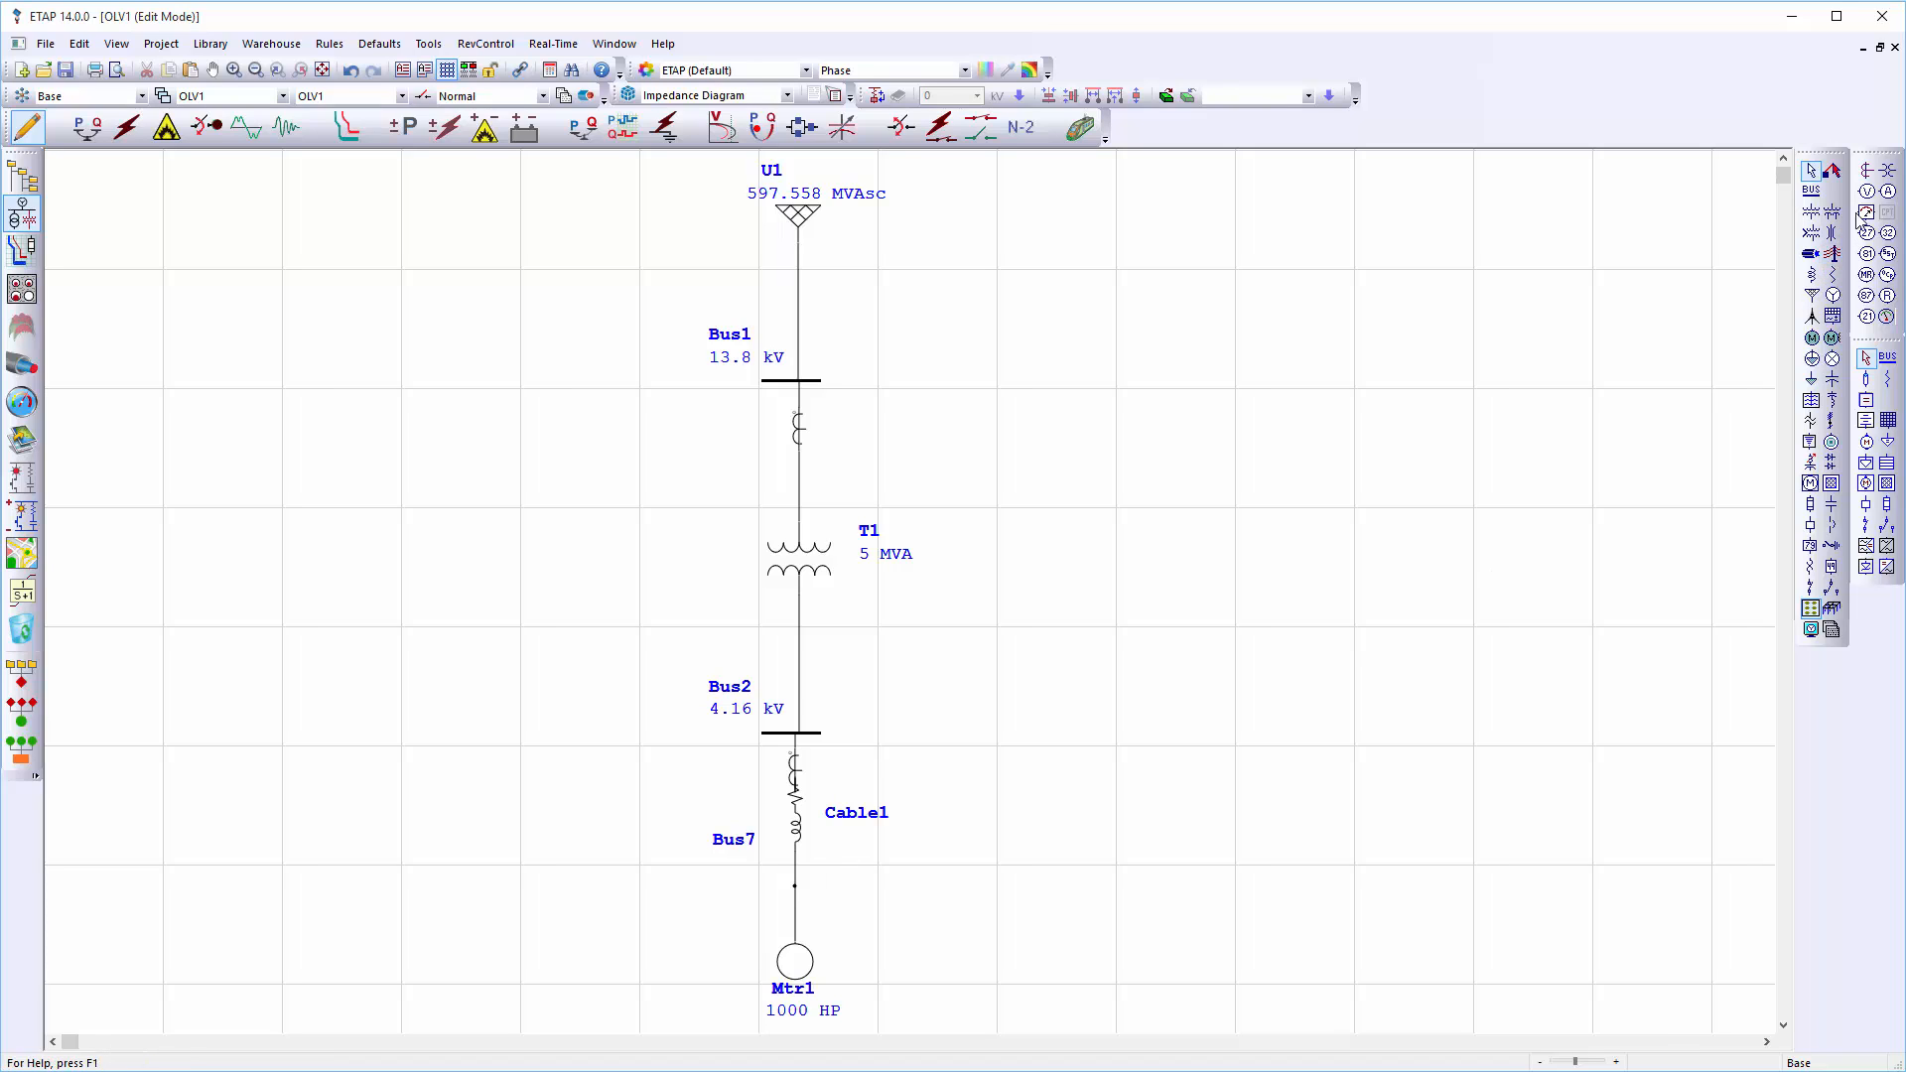
click(1868, 171)
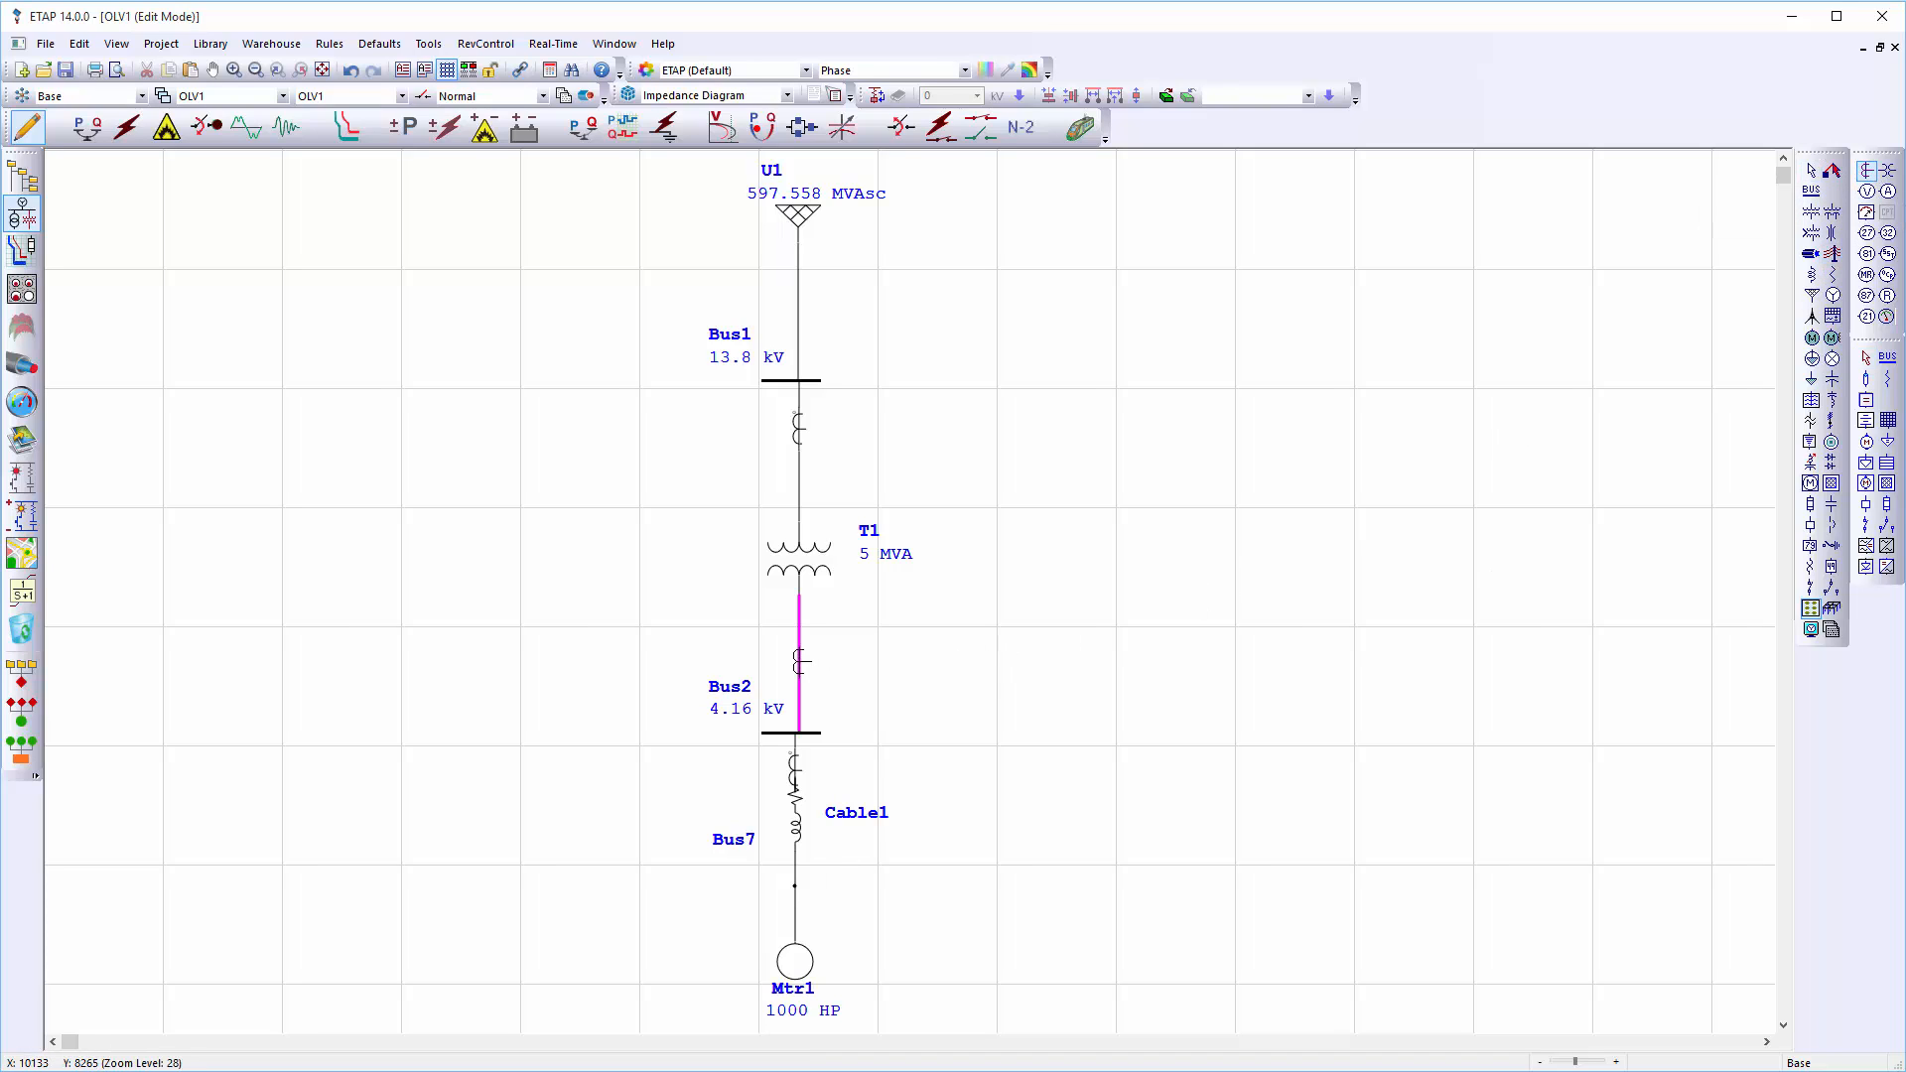
click(802, 655)
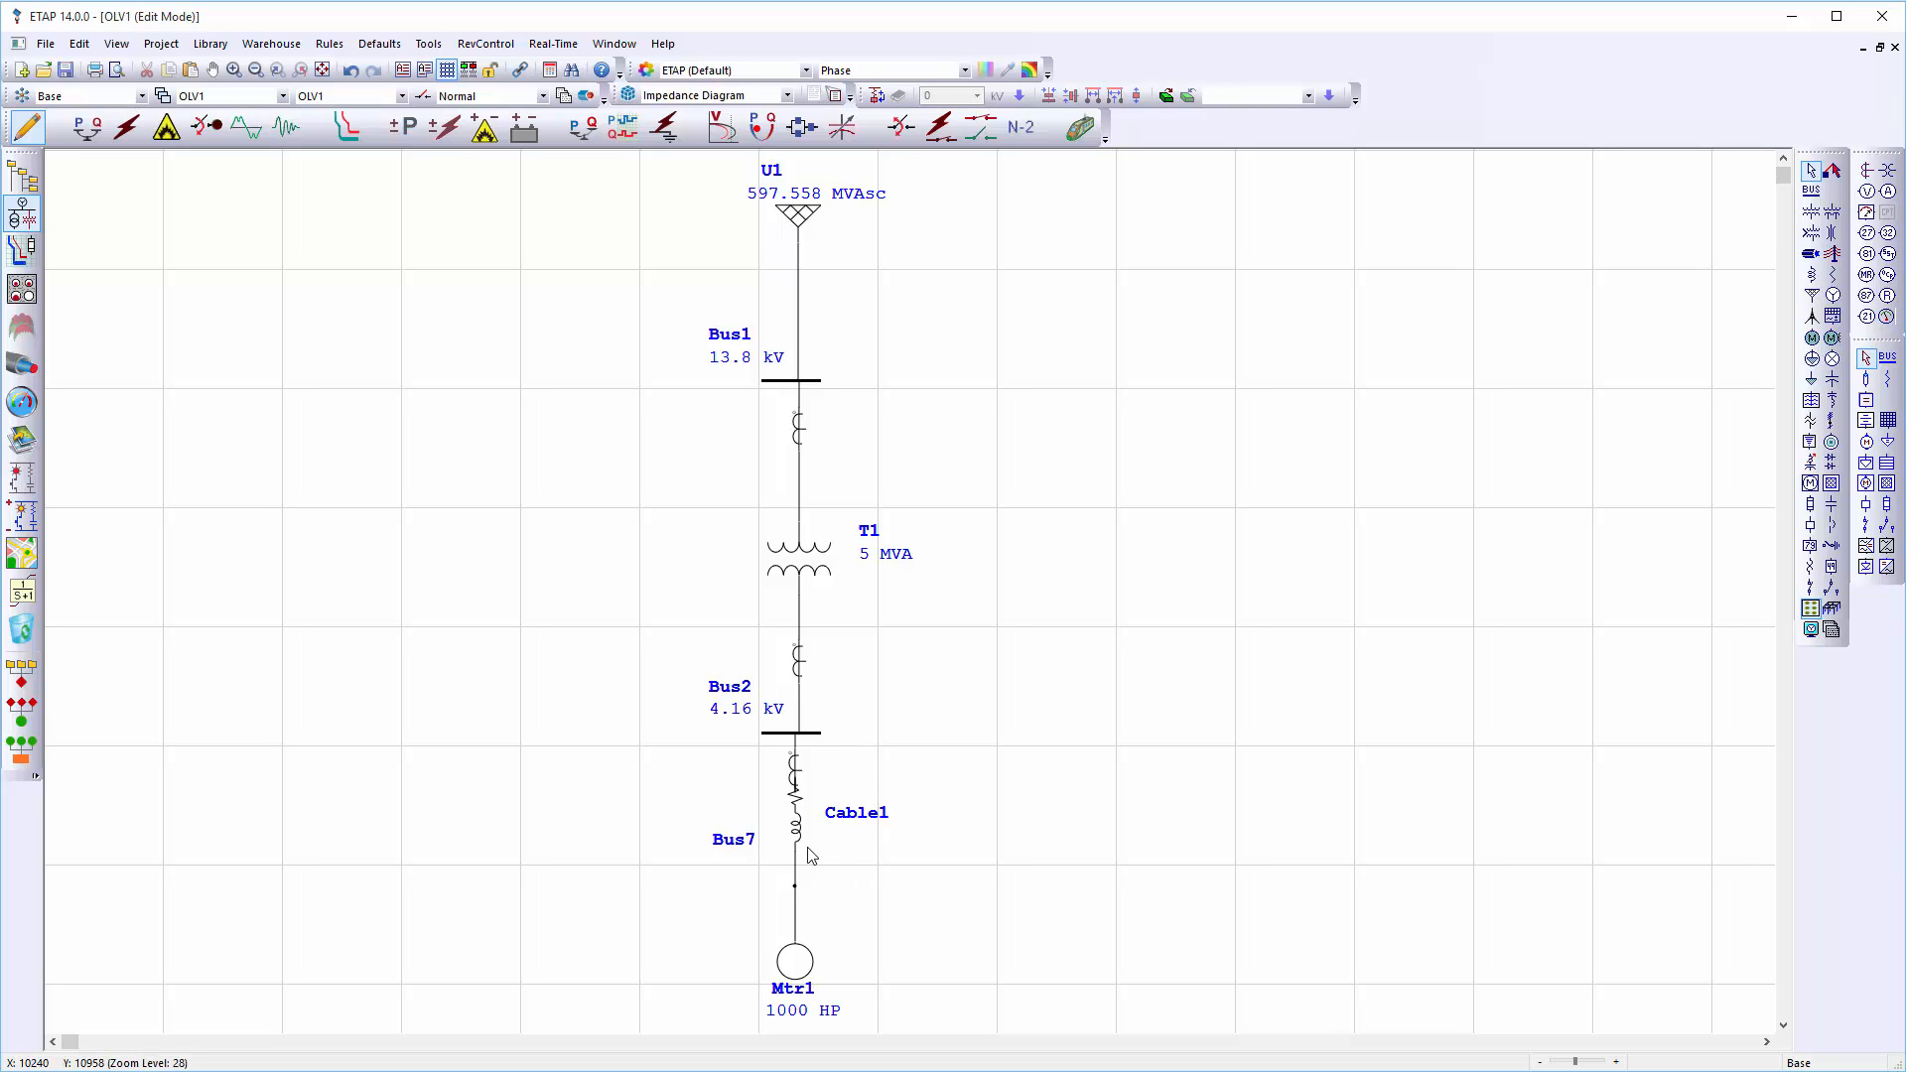
drag(796, 834, 795, 853)
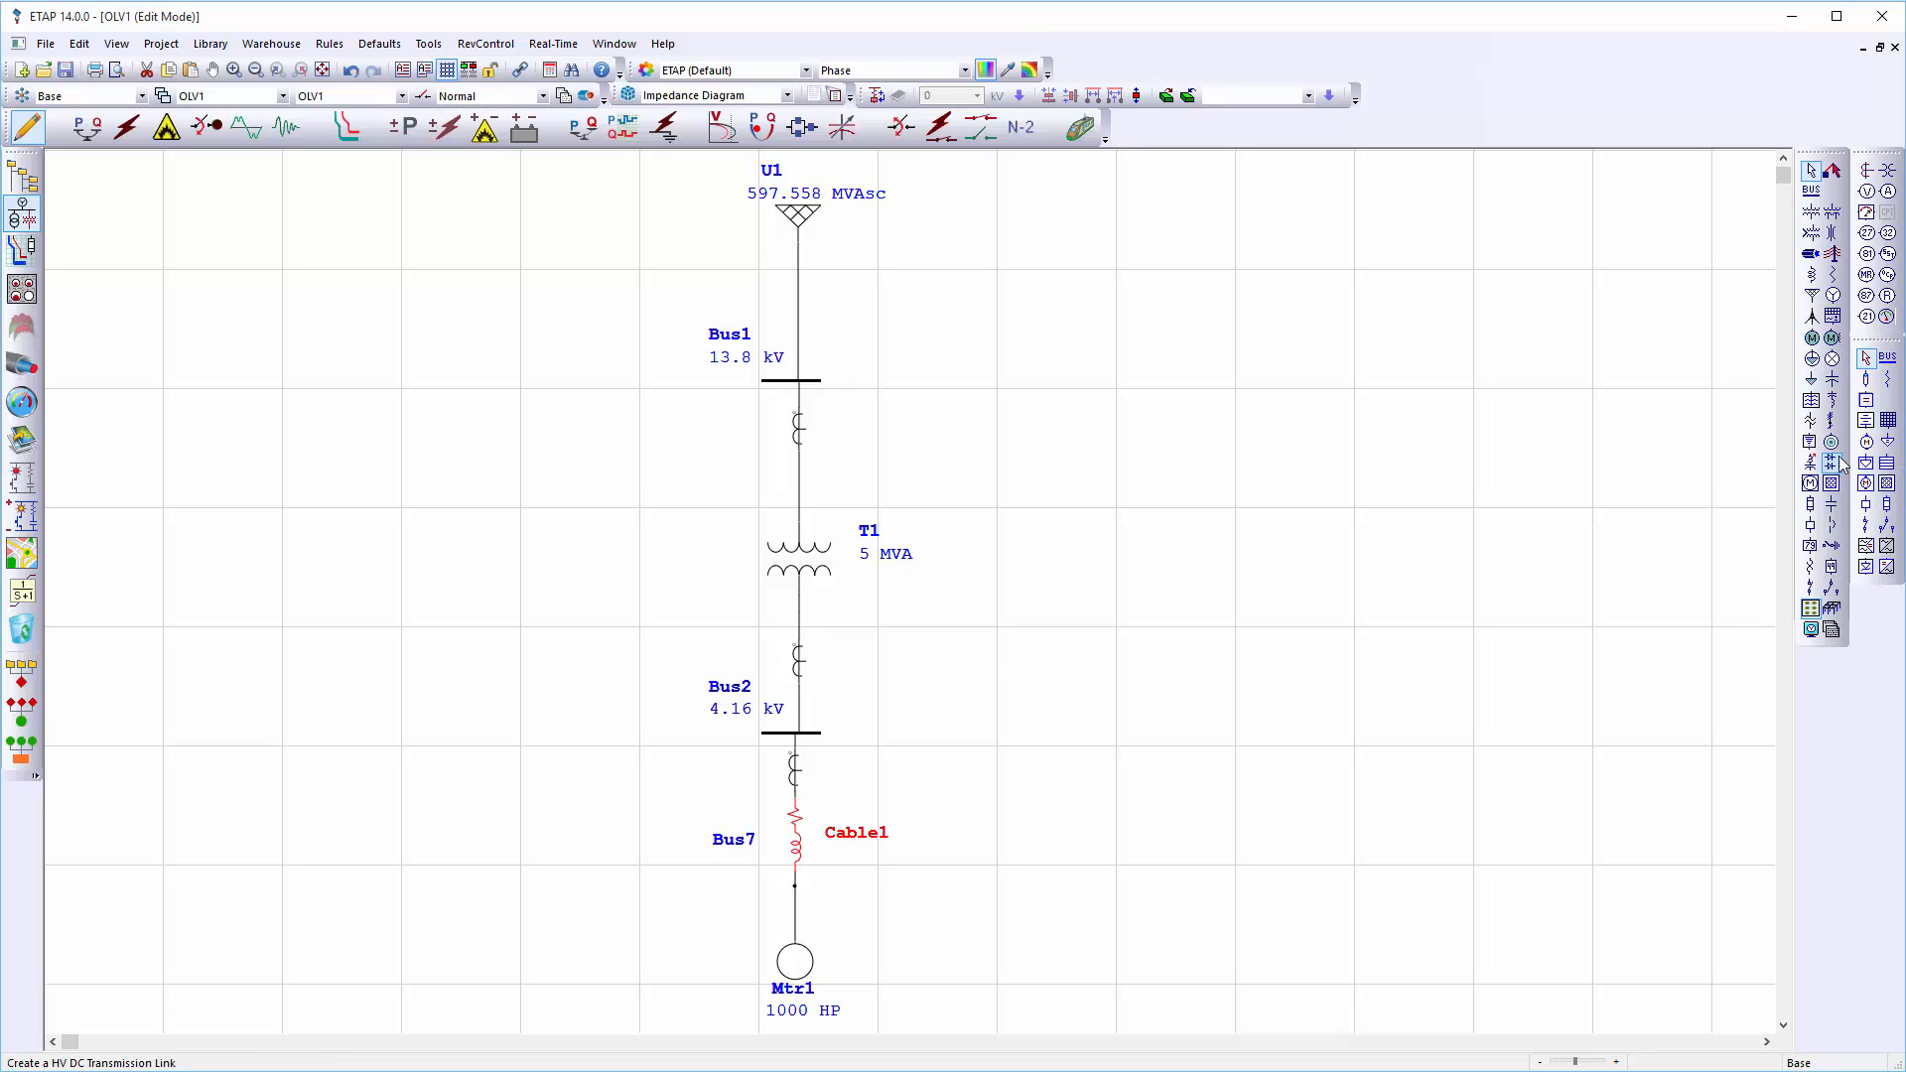
Insert a circuit breaker between Bus1 and the current transformer above T1, shifting the current transformer down to make room
click(1811, 526)
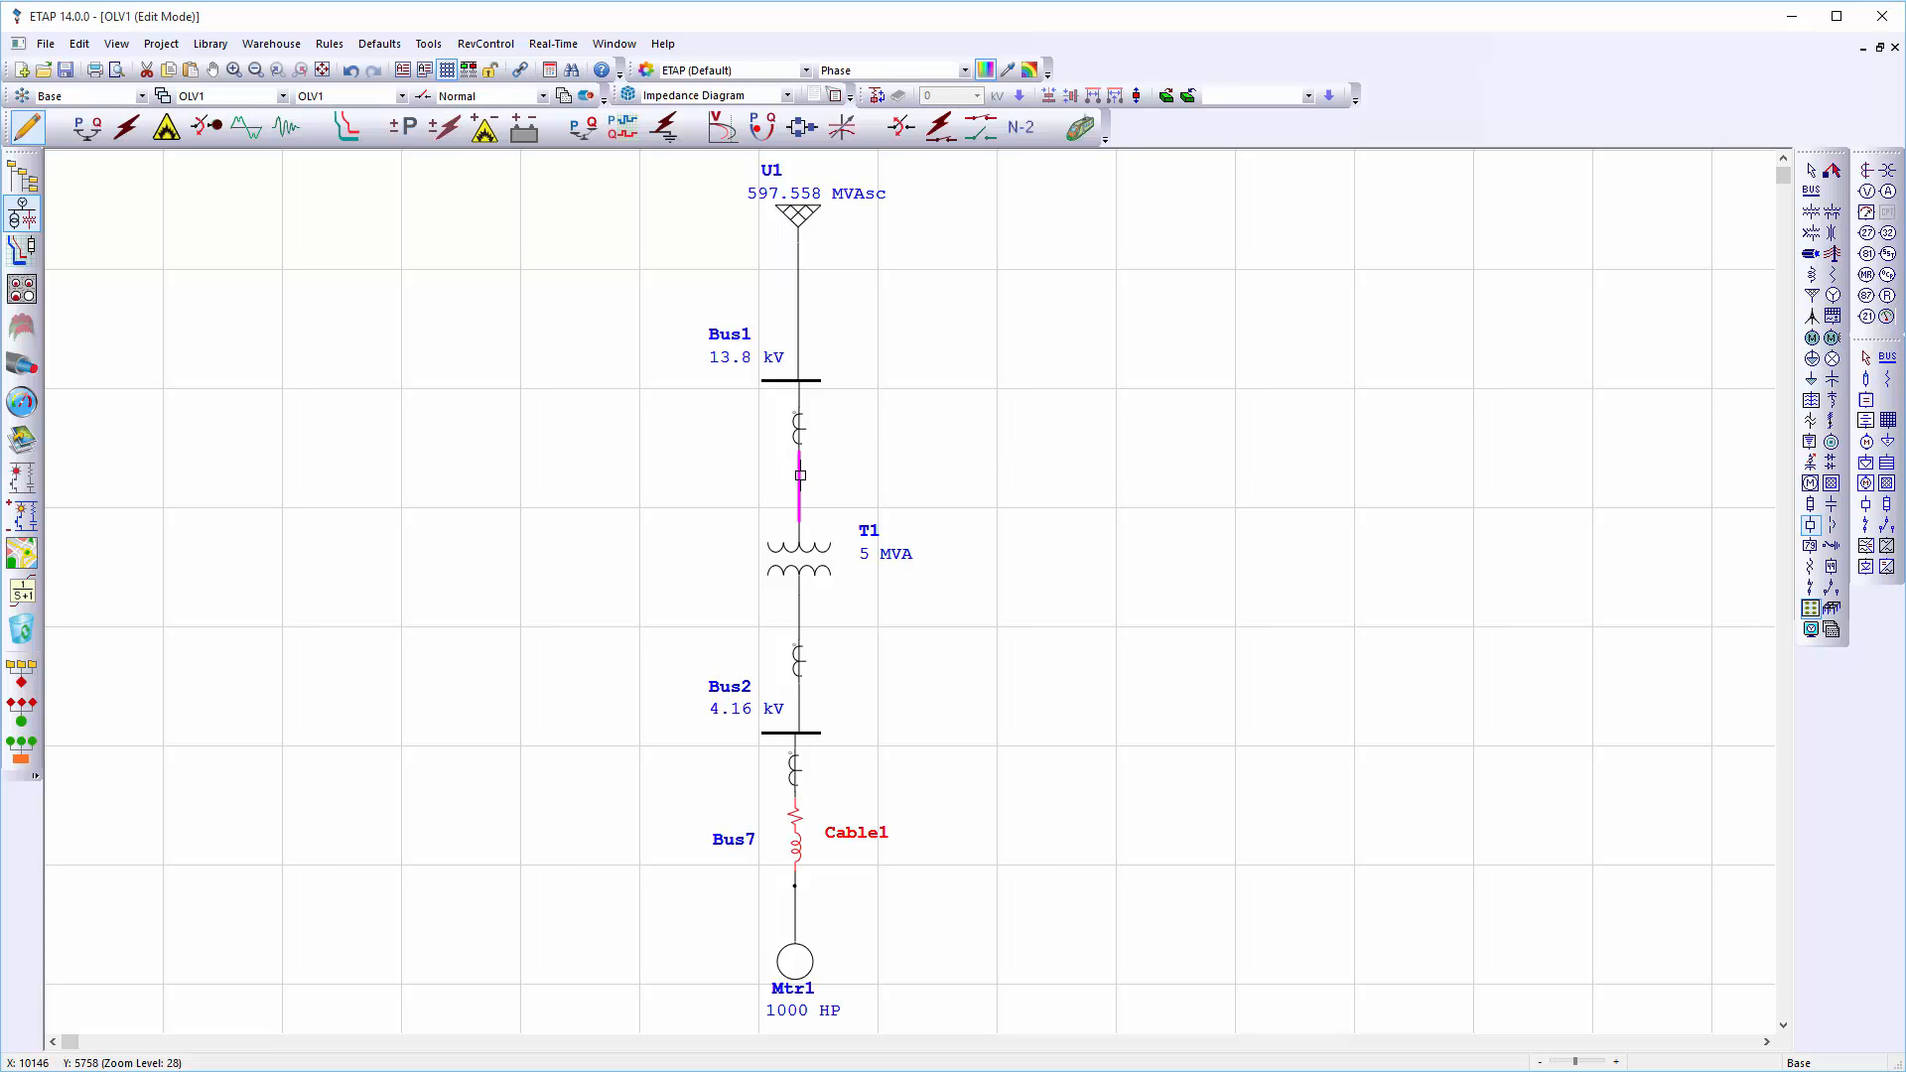
click(800, 475)
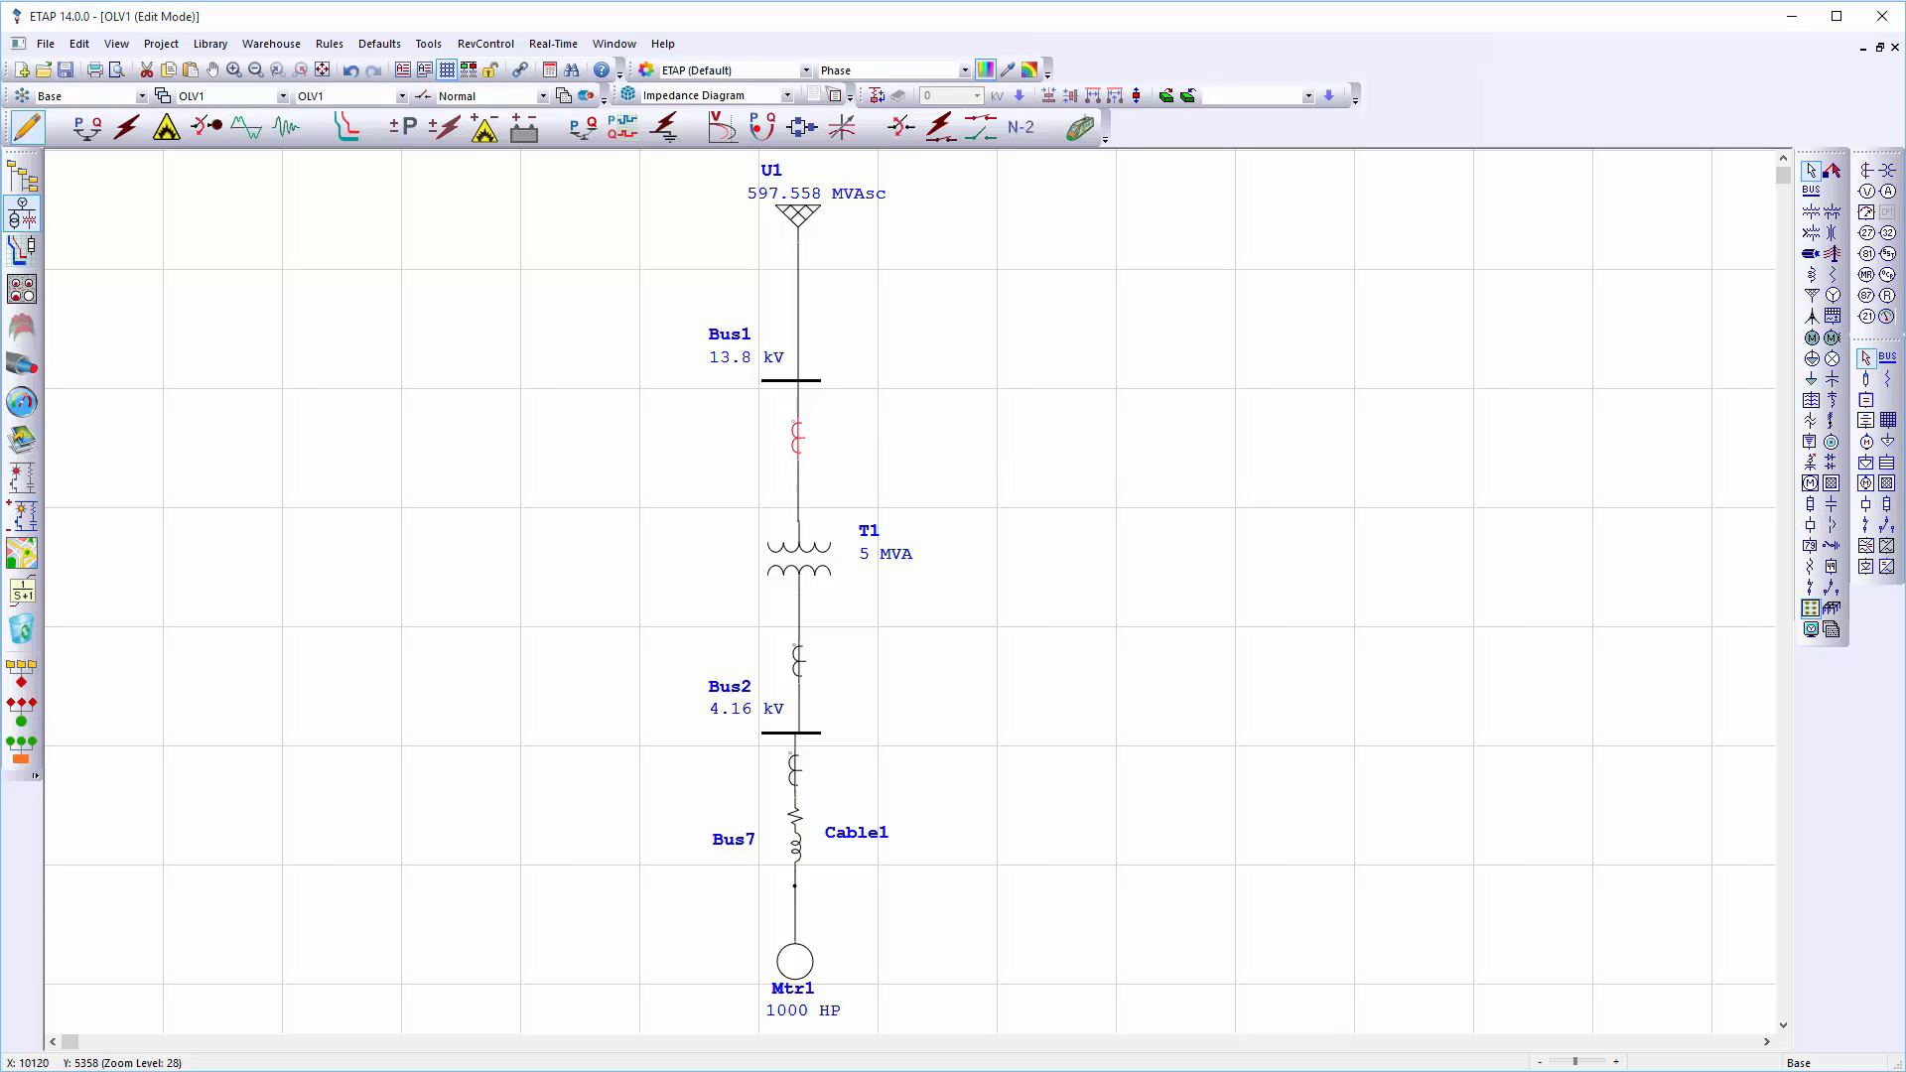
drag(799, 475, 801, 456)
click(1811, 525)
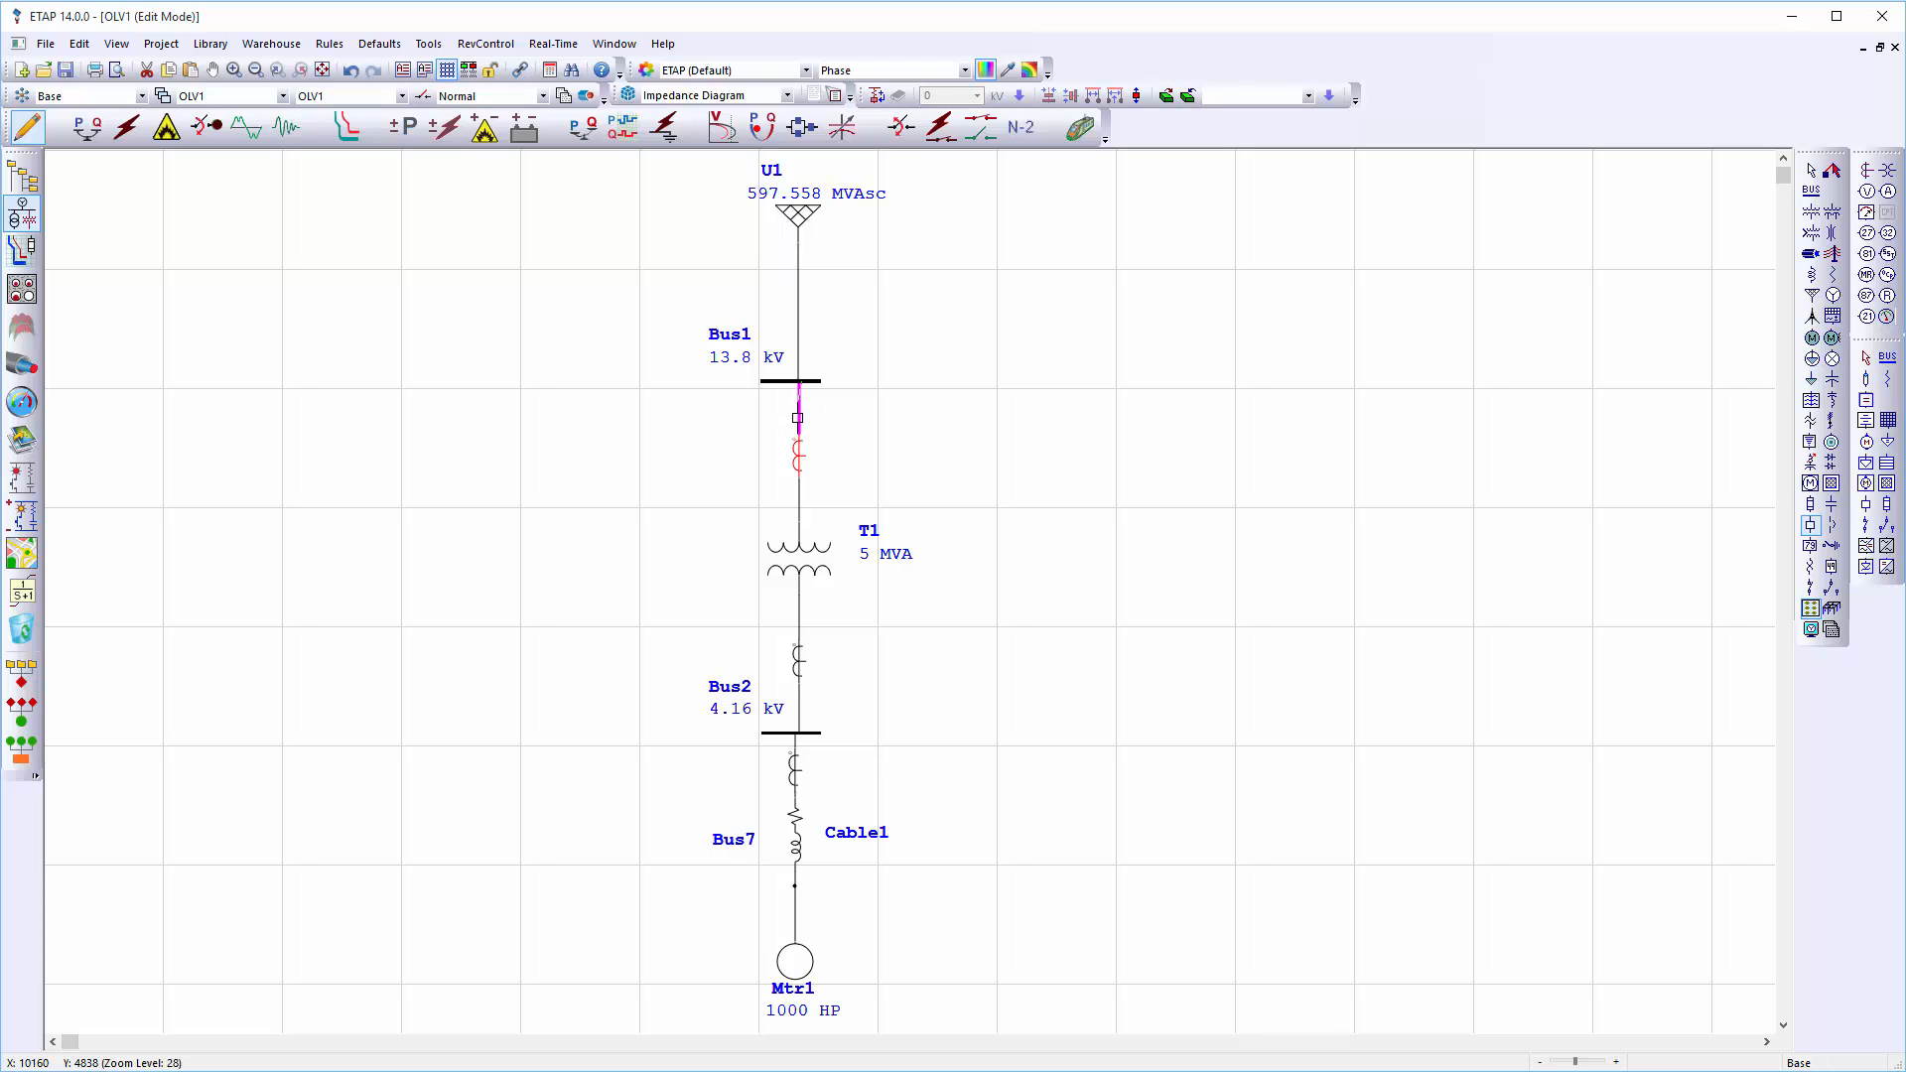
click(797, 418)
click(798, 459)
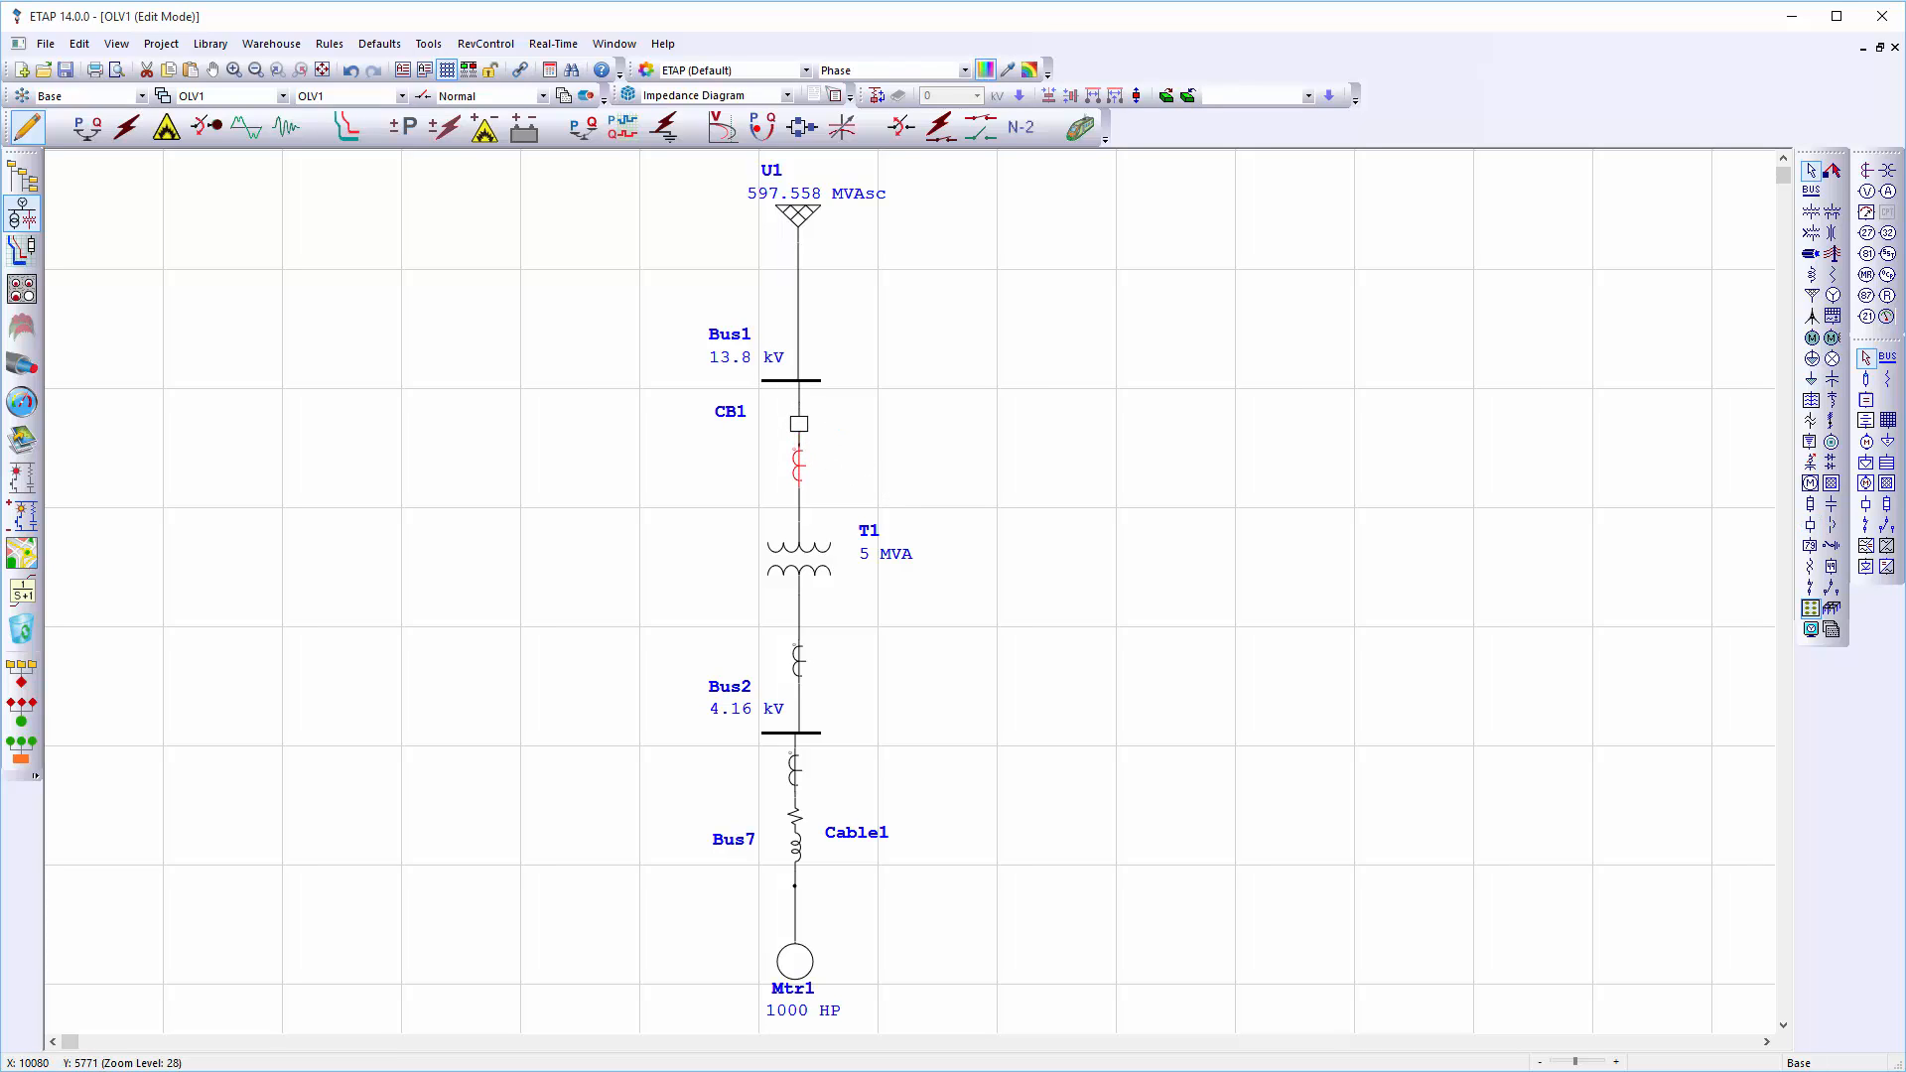
Insert a circuit breaker between the current transformer below T1 and Bus2
click(1810, 525)
click(801, 698)
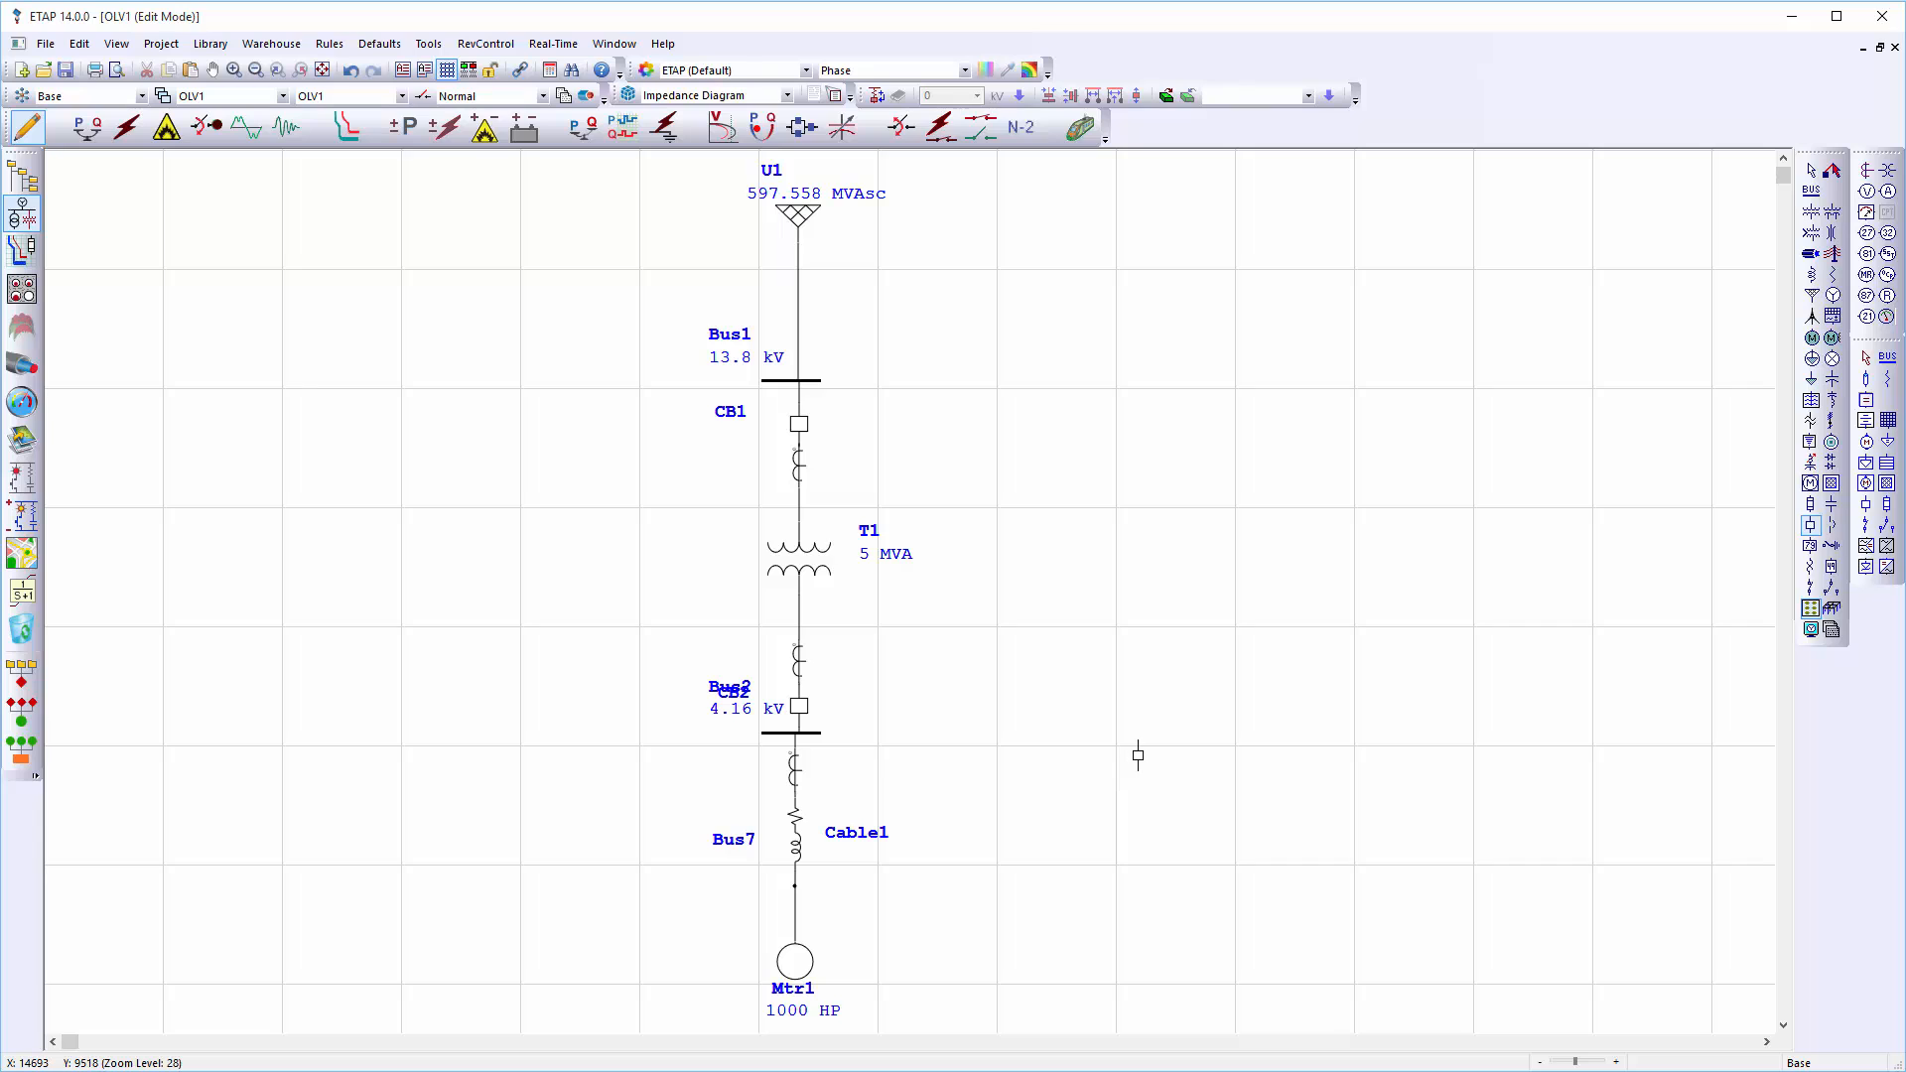
key(Escape)
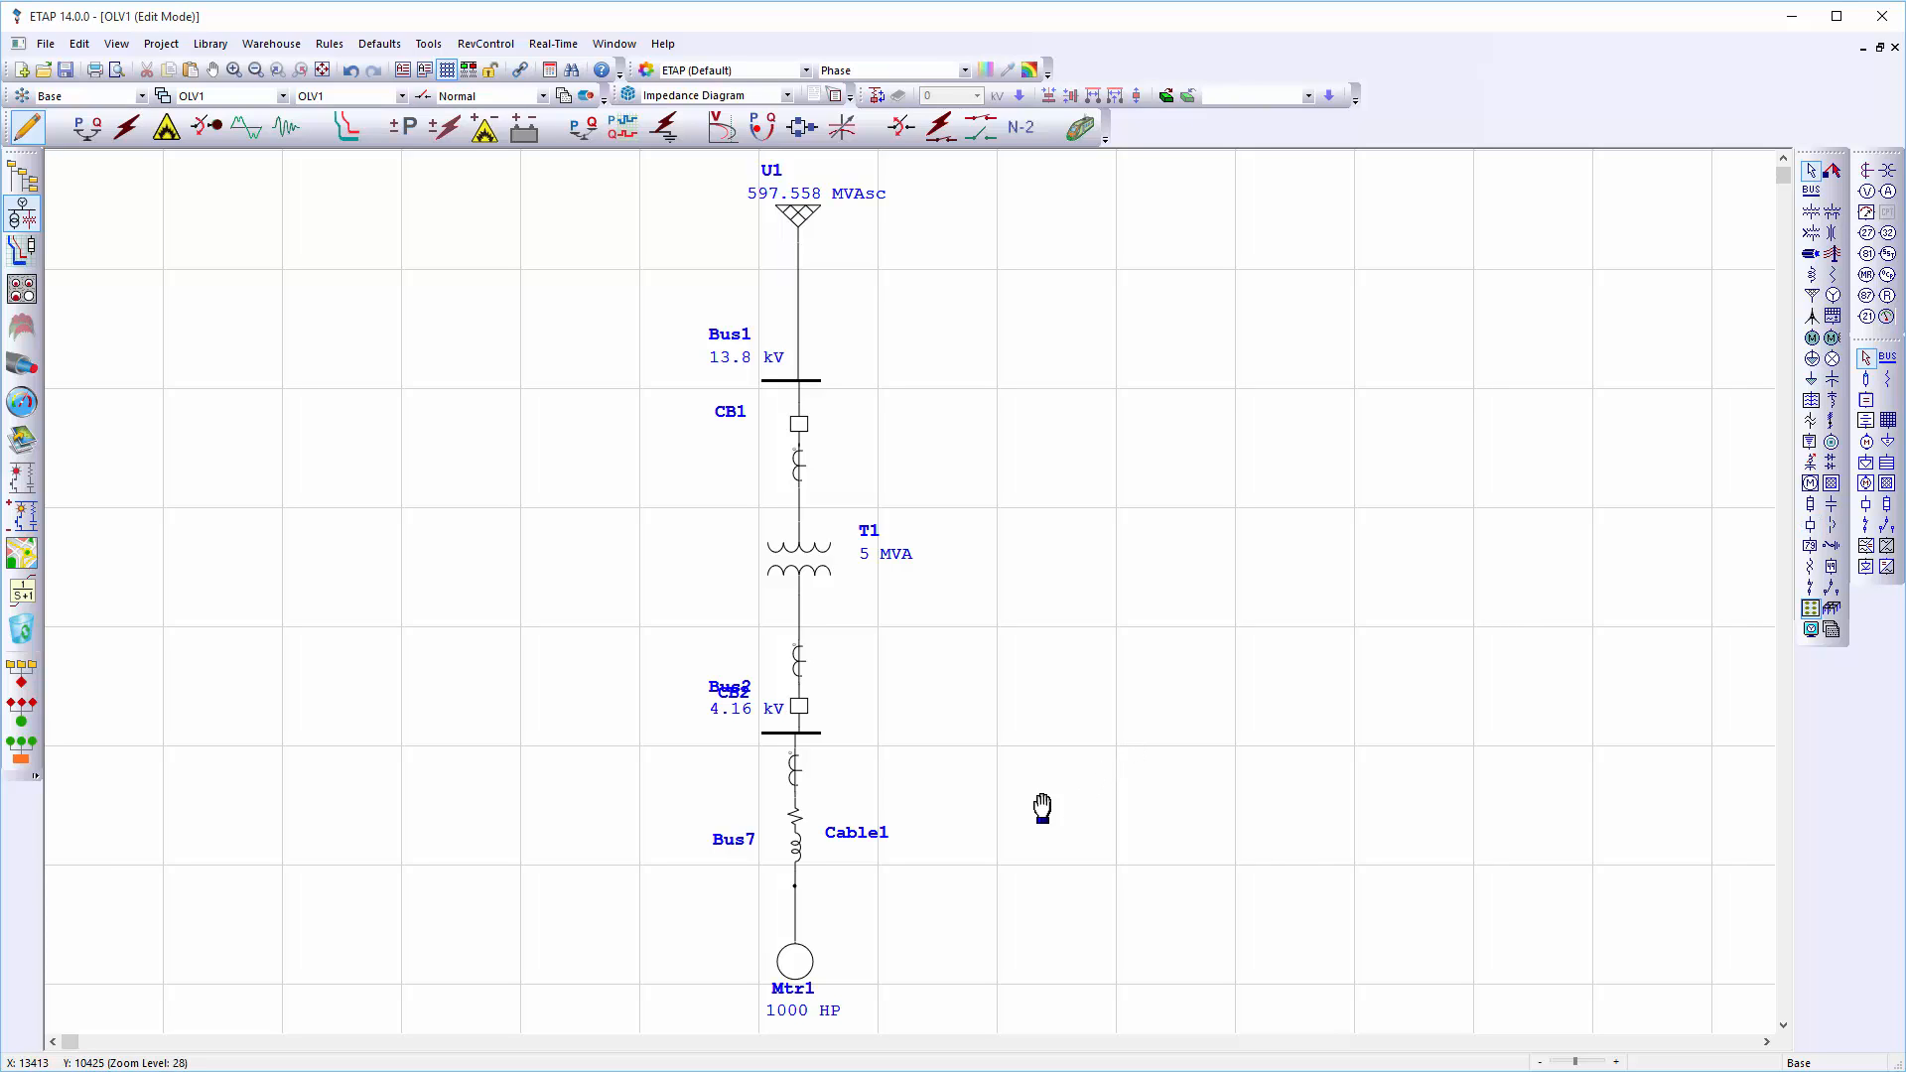
Move the lower current transformer, Cable1 and Mtr1 down together and insert a circuit breaker directly below Bus2
scroll(1047, 804, down, 3)
drag(909, 808, 724, 534)
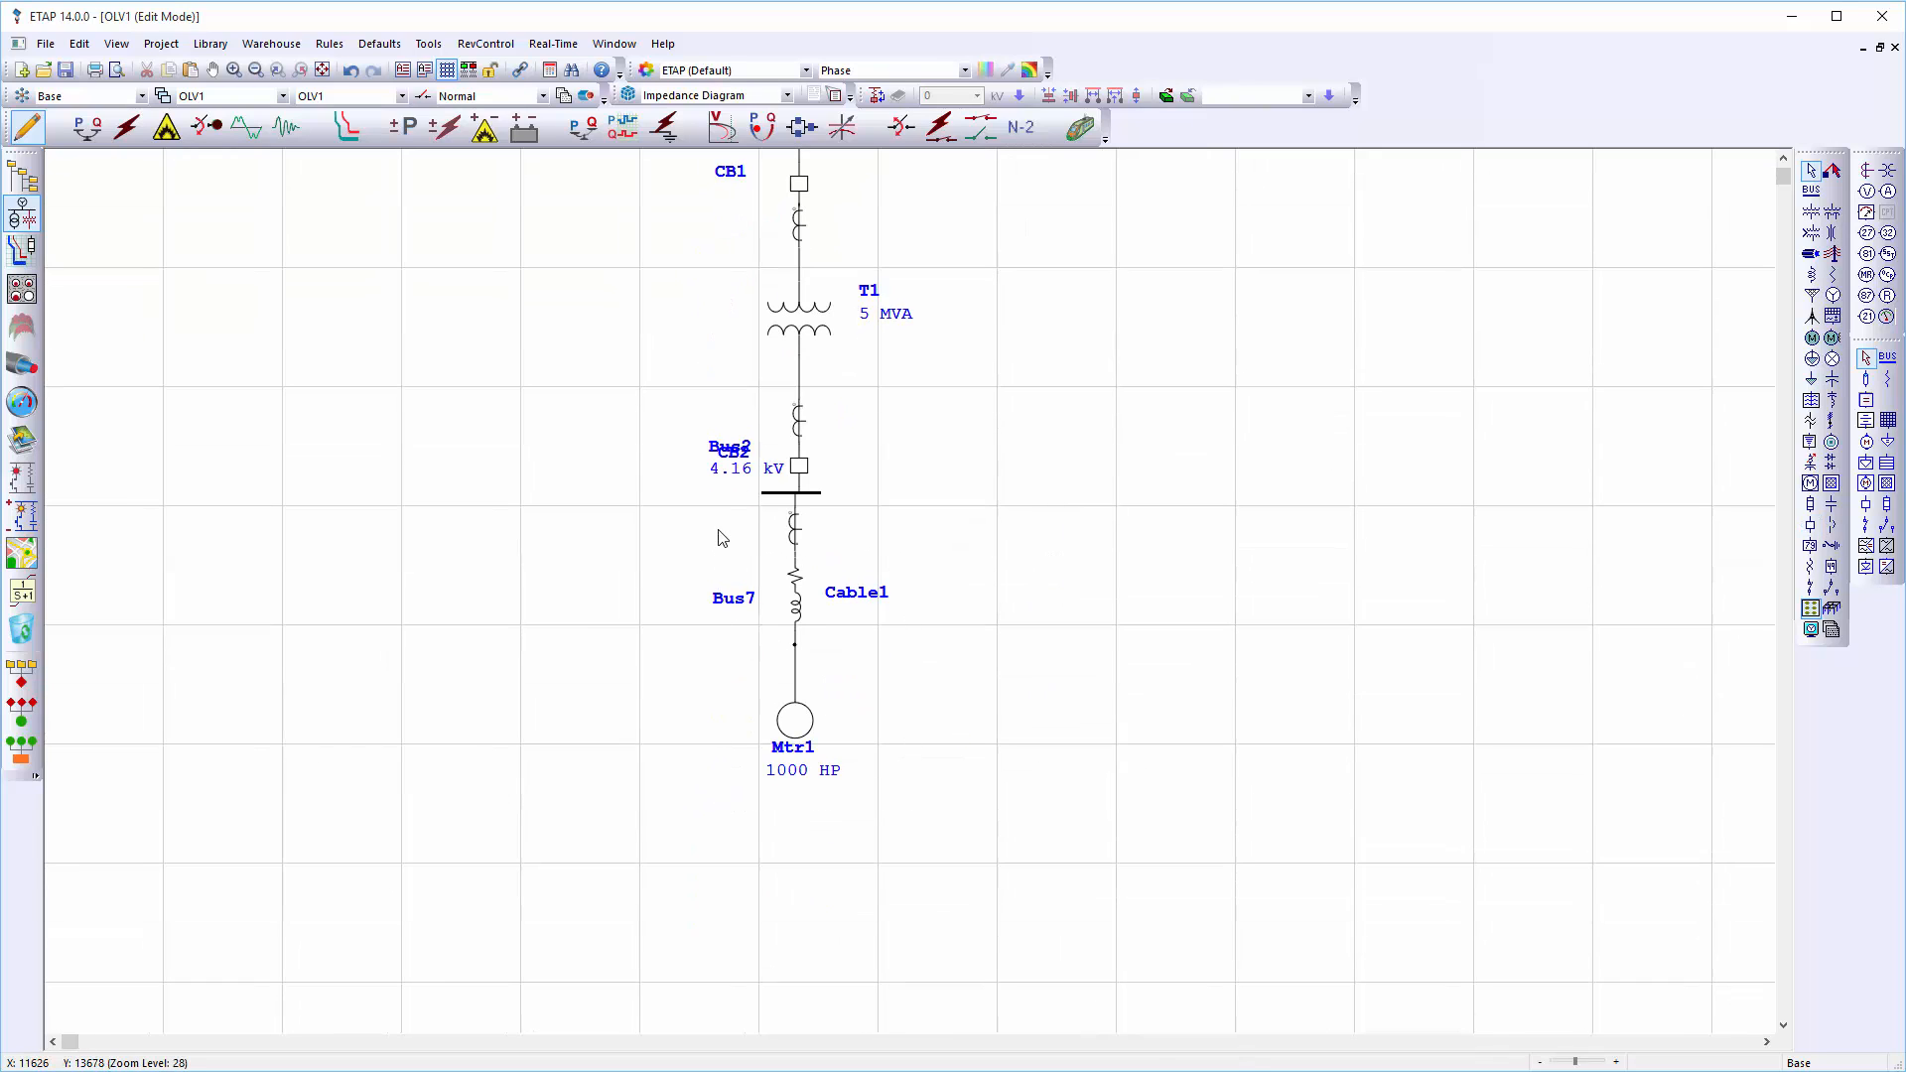
drag(813, 732, 810, 819)
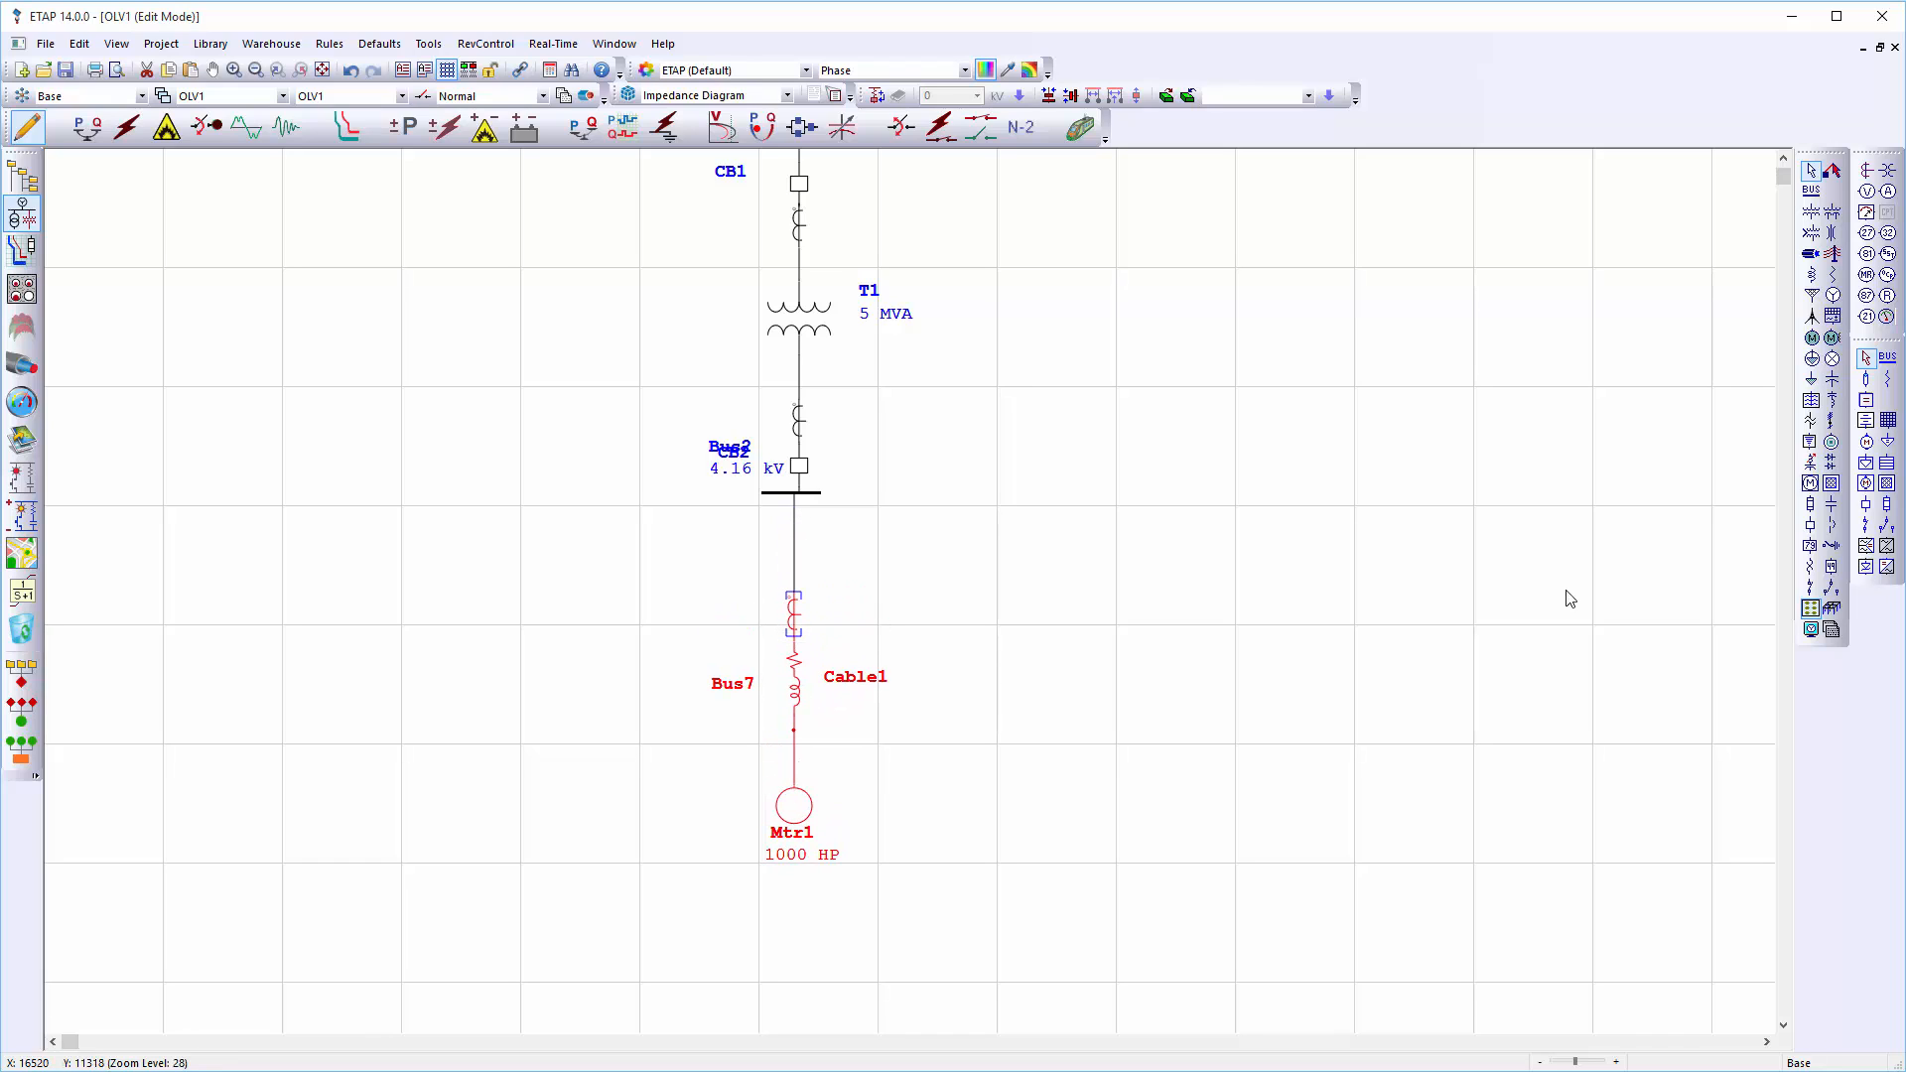
click(1811, 525)
click(815, 539)
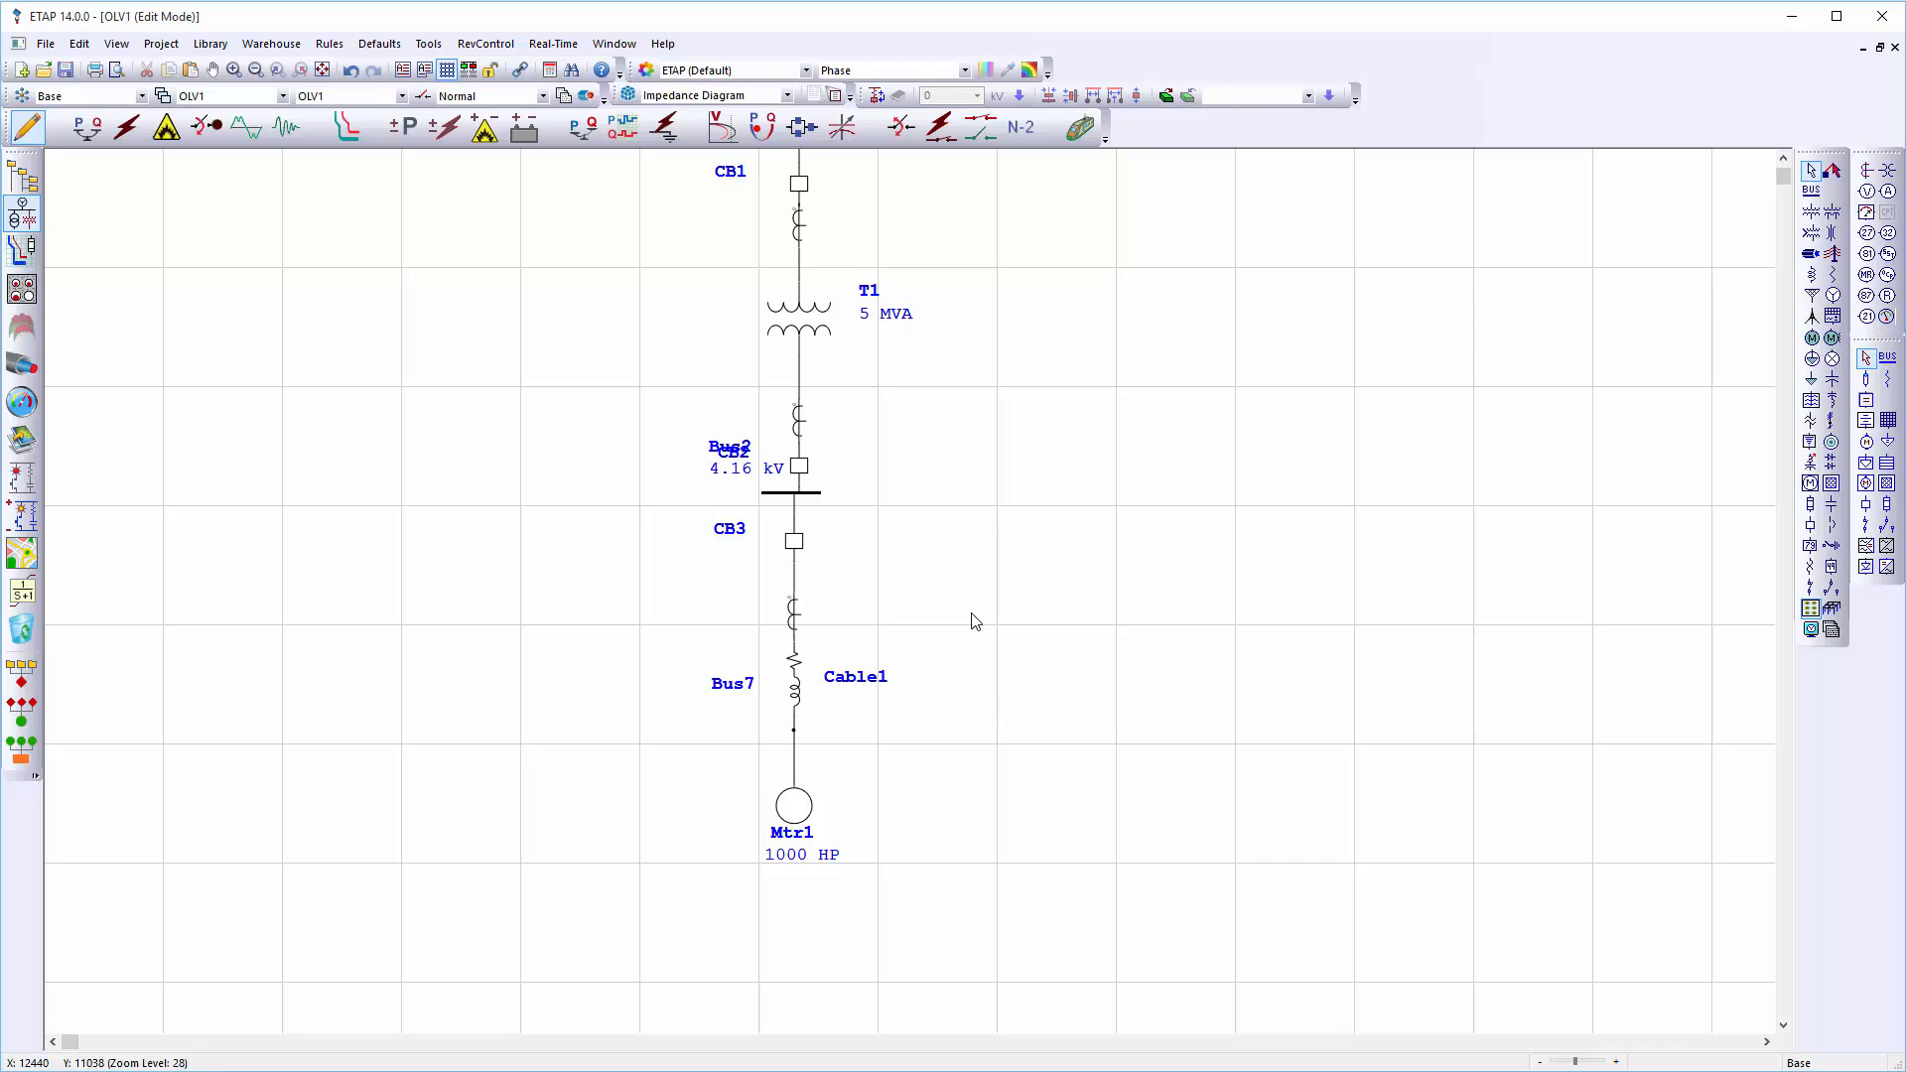
Reposition the CB3, CB2, Bus2 and CB1 labels beside their elements so that none overlap
drag(720, 526, 747, 543)
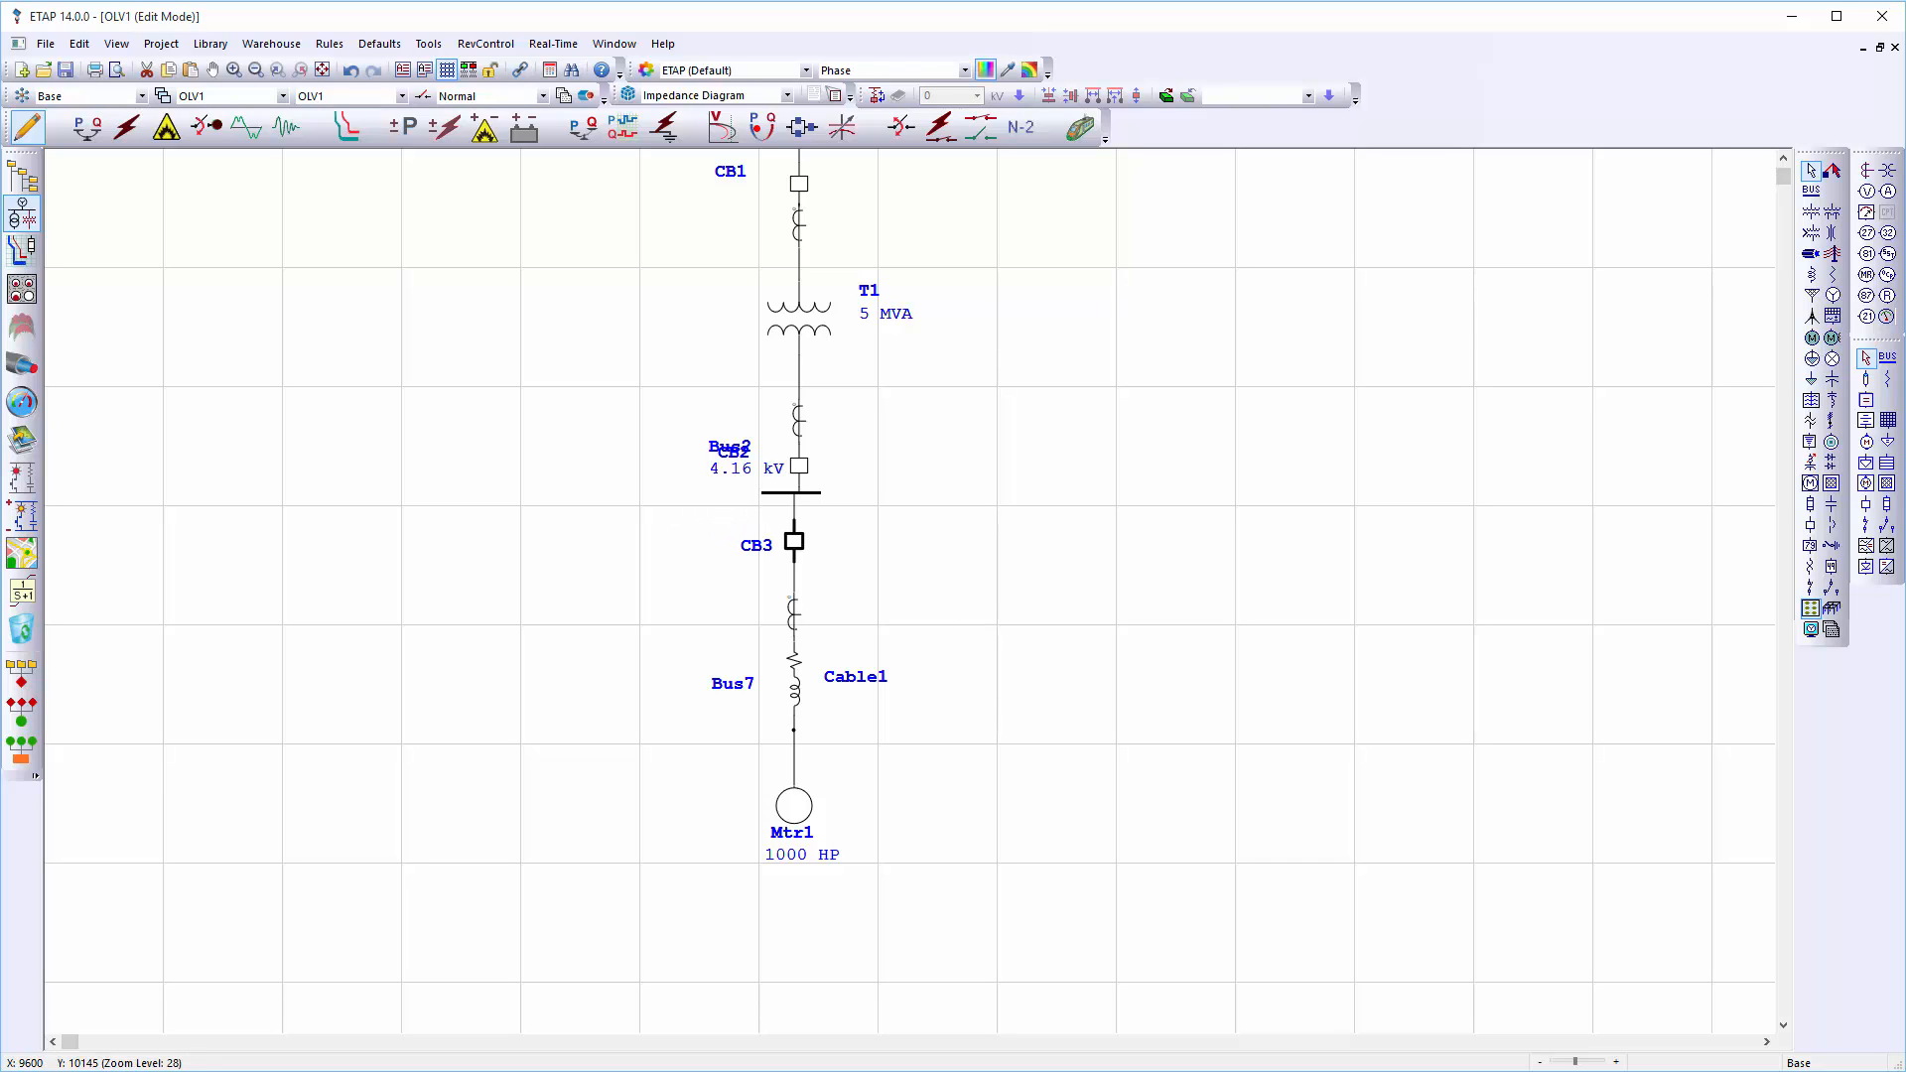
mouse_move(739, 453)
mouse_down()
mouse_move(709, 487)
mouse_move(761, 473)
mouse_up()
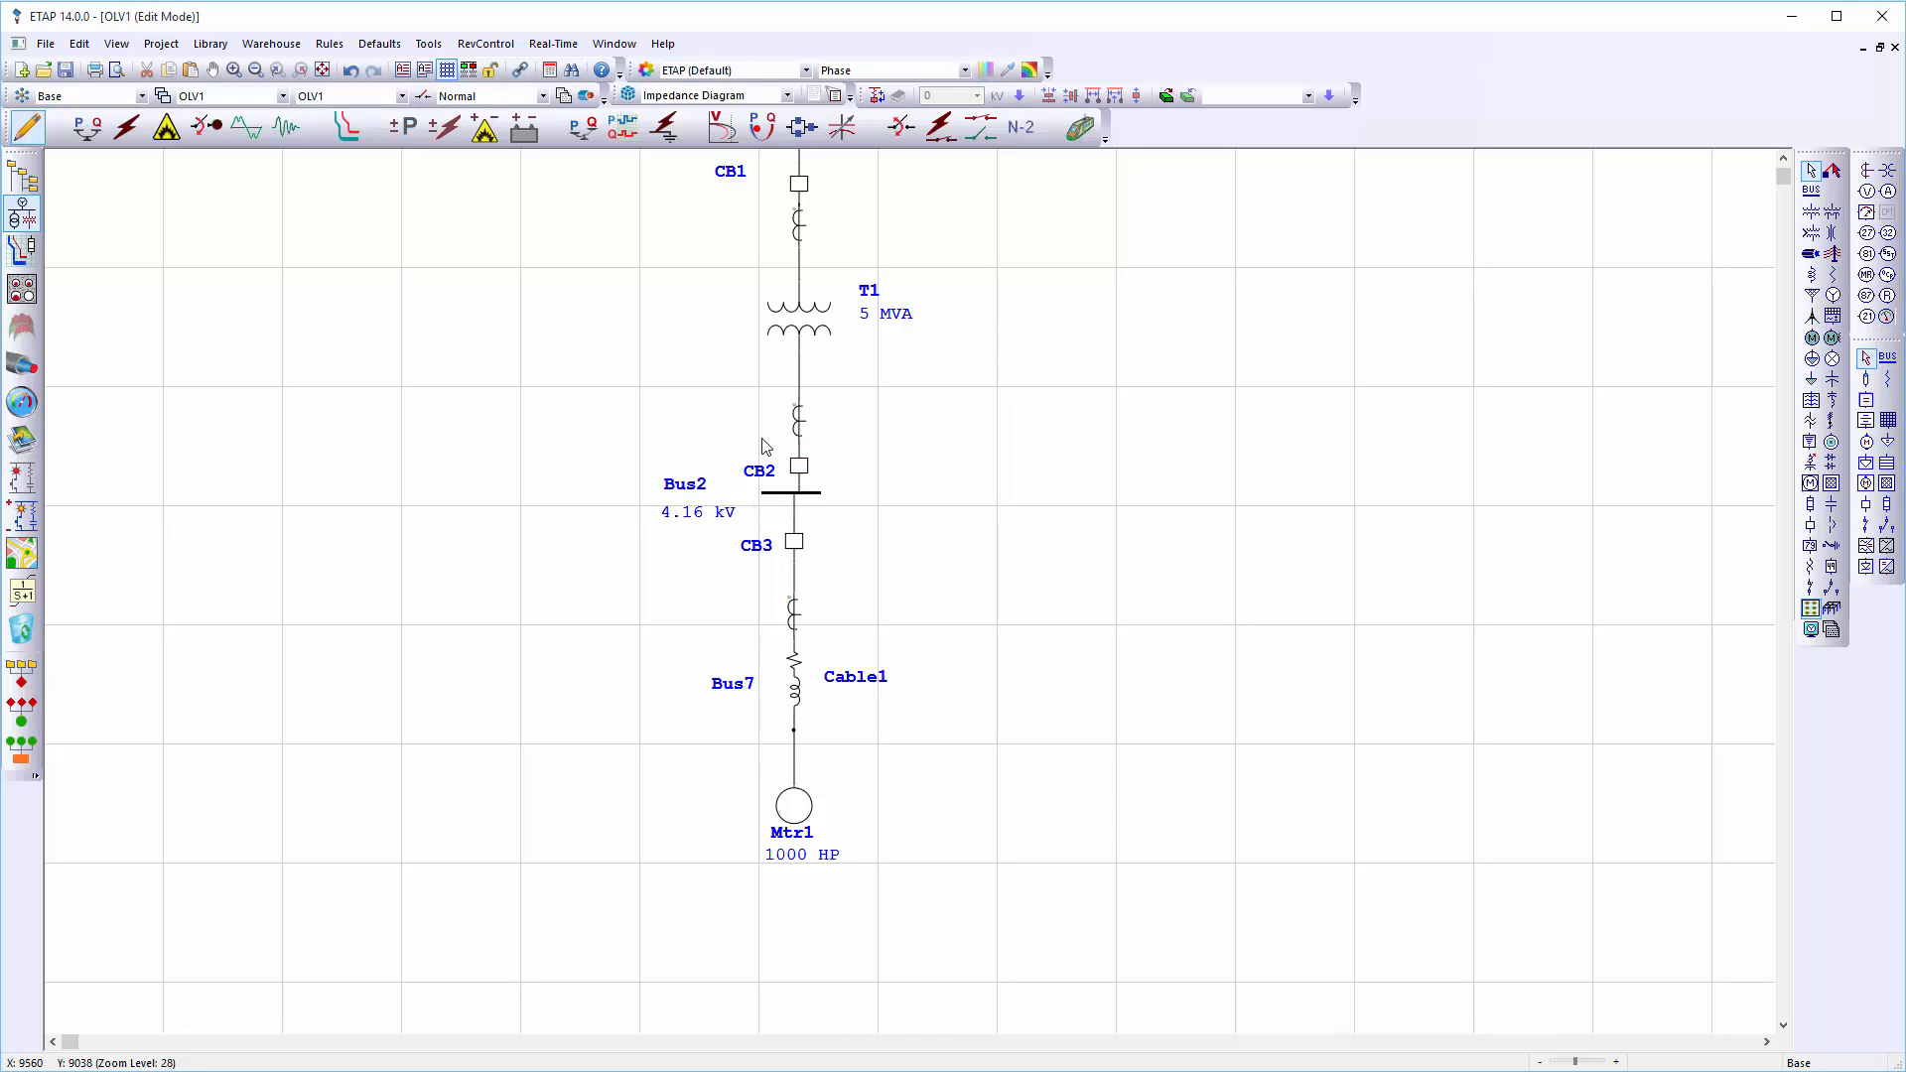
drag(728, 175, 755, 191)
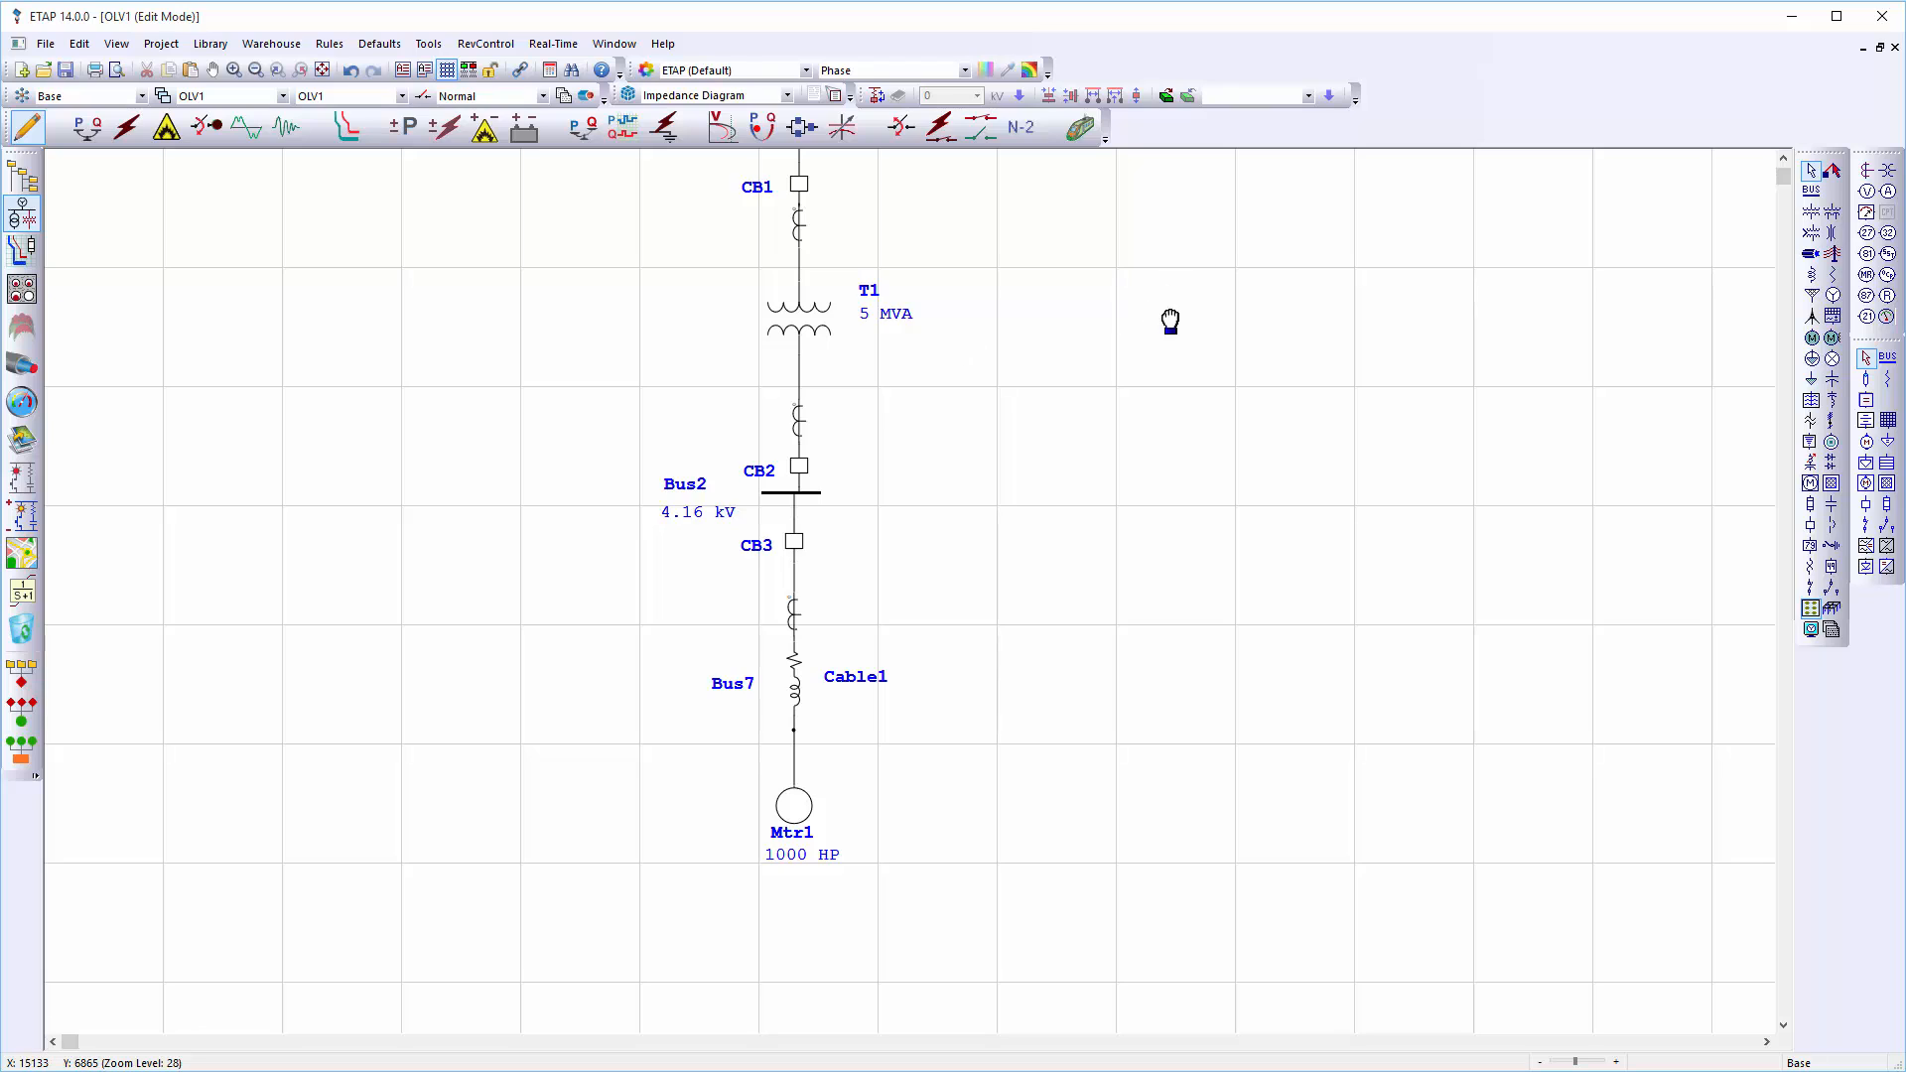
Place a relay (R) beside the current transformer below CB1 and connect it to that current transformer
drag(1170, 317, 1158, 405)
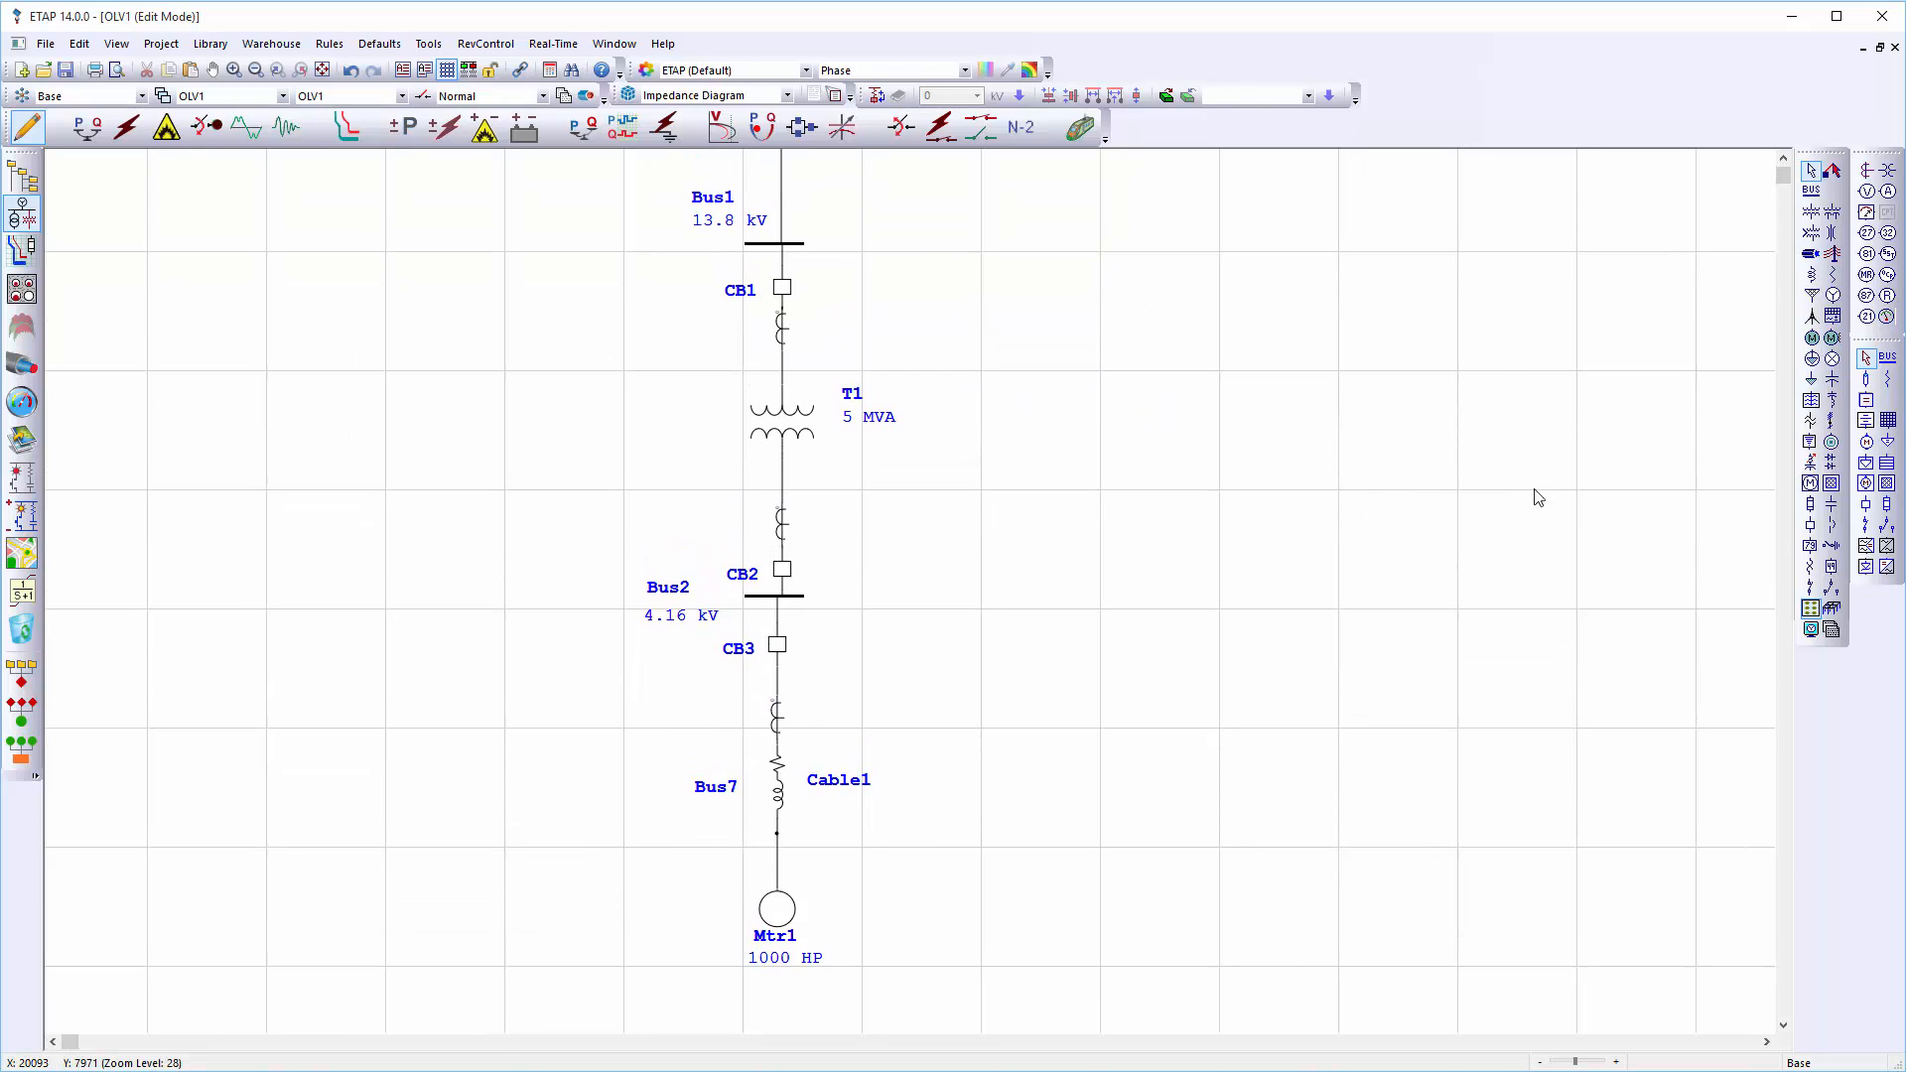
click(1888, 298)
click(876, 329)
drag(822, 339, 791, 335)
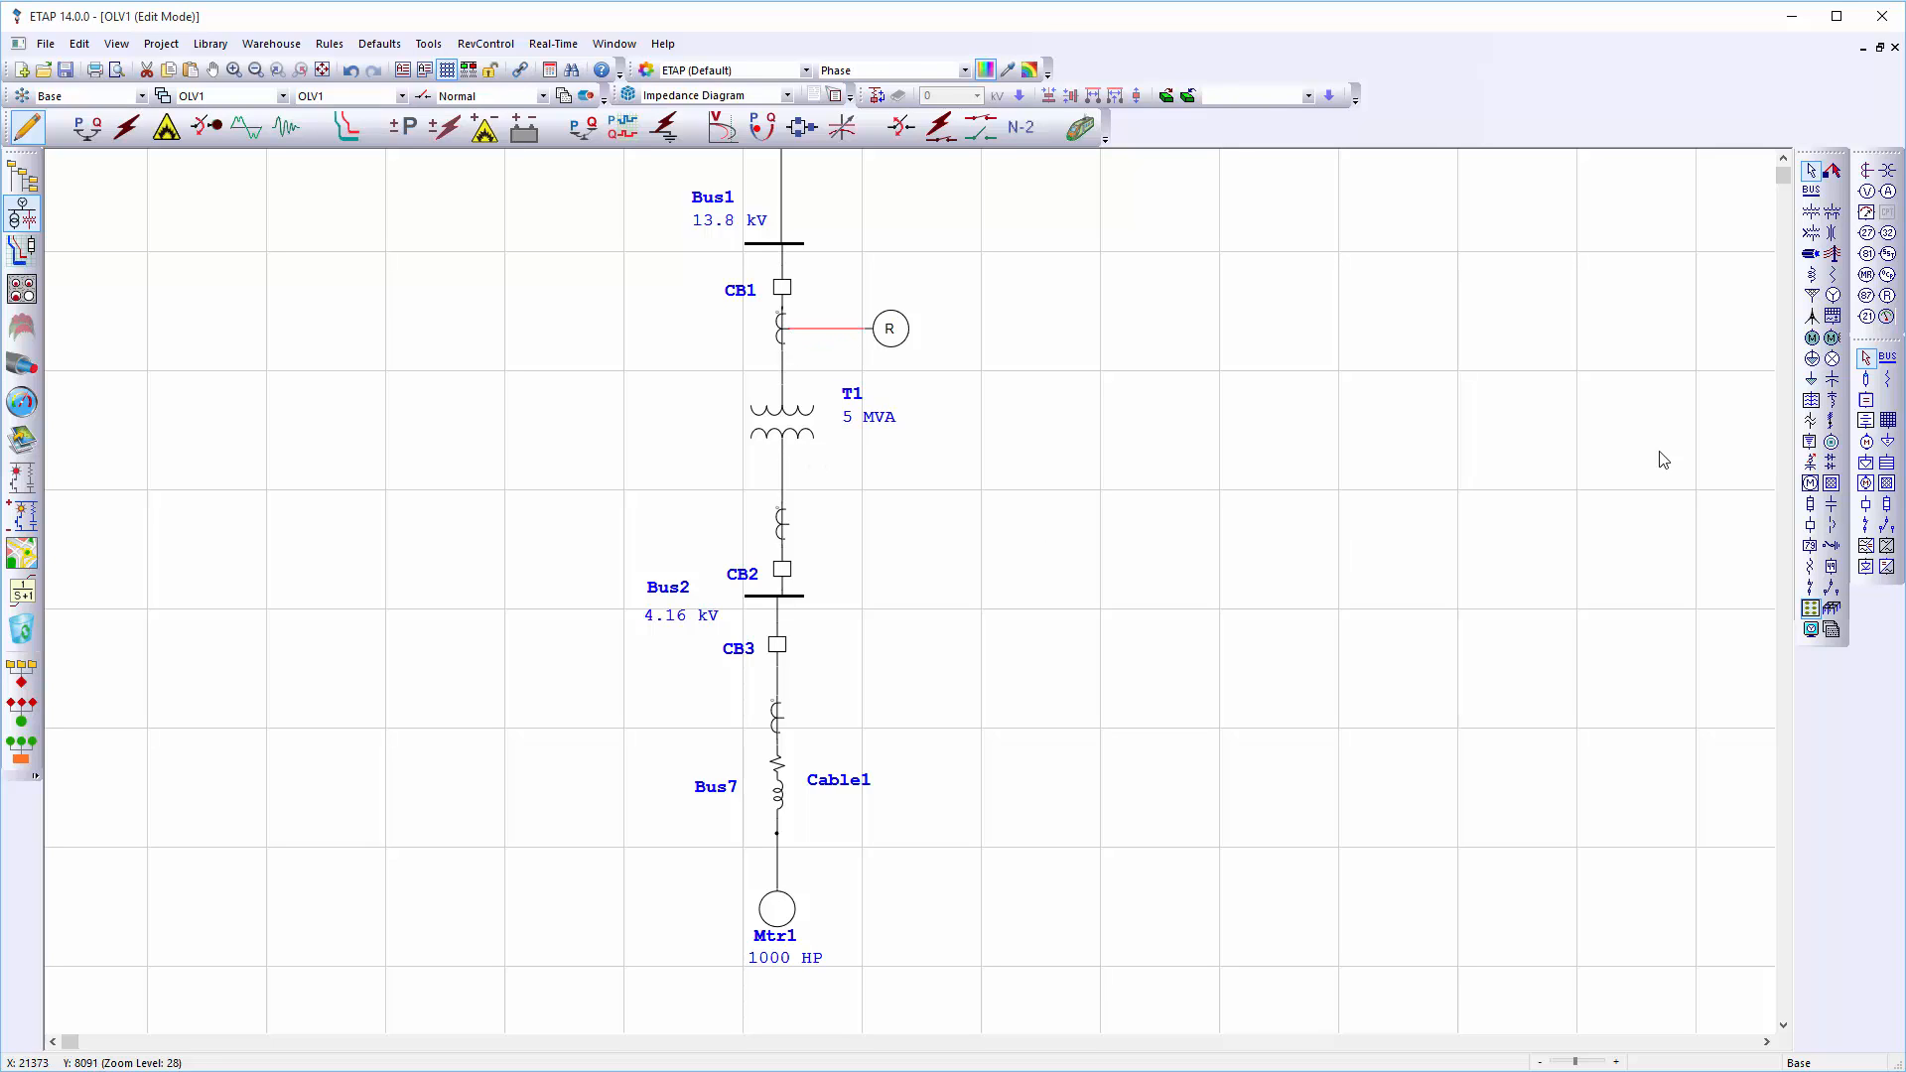
Place two more relays (R) and connect them to the current transformers above CB2 and below CB3
click(1888, 296)
click(892, 527)
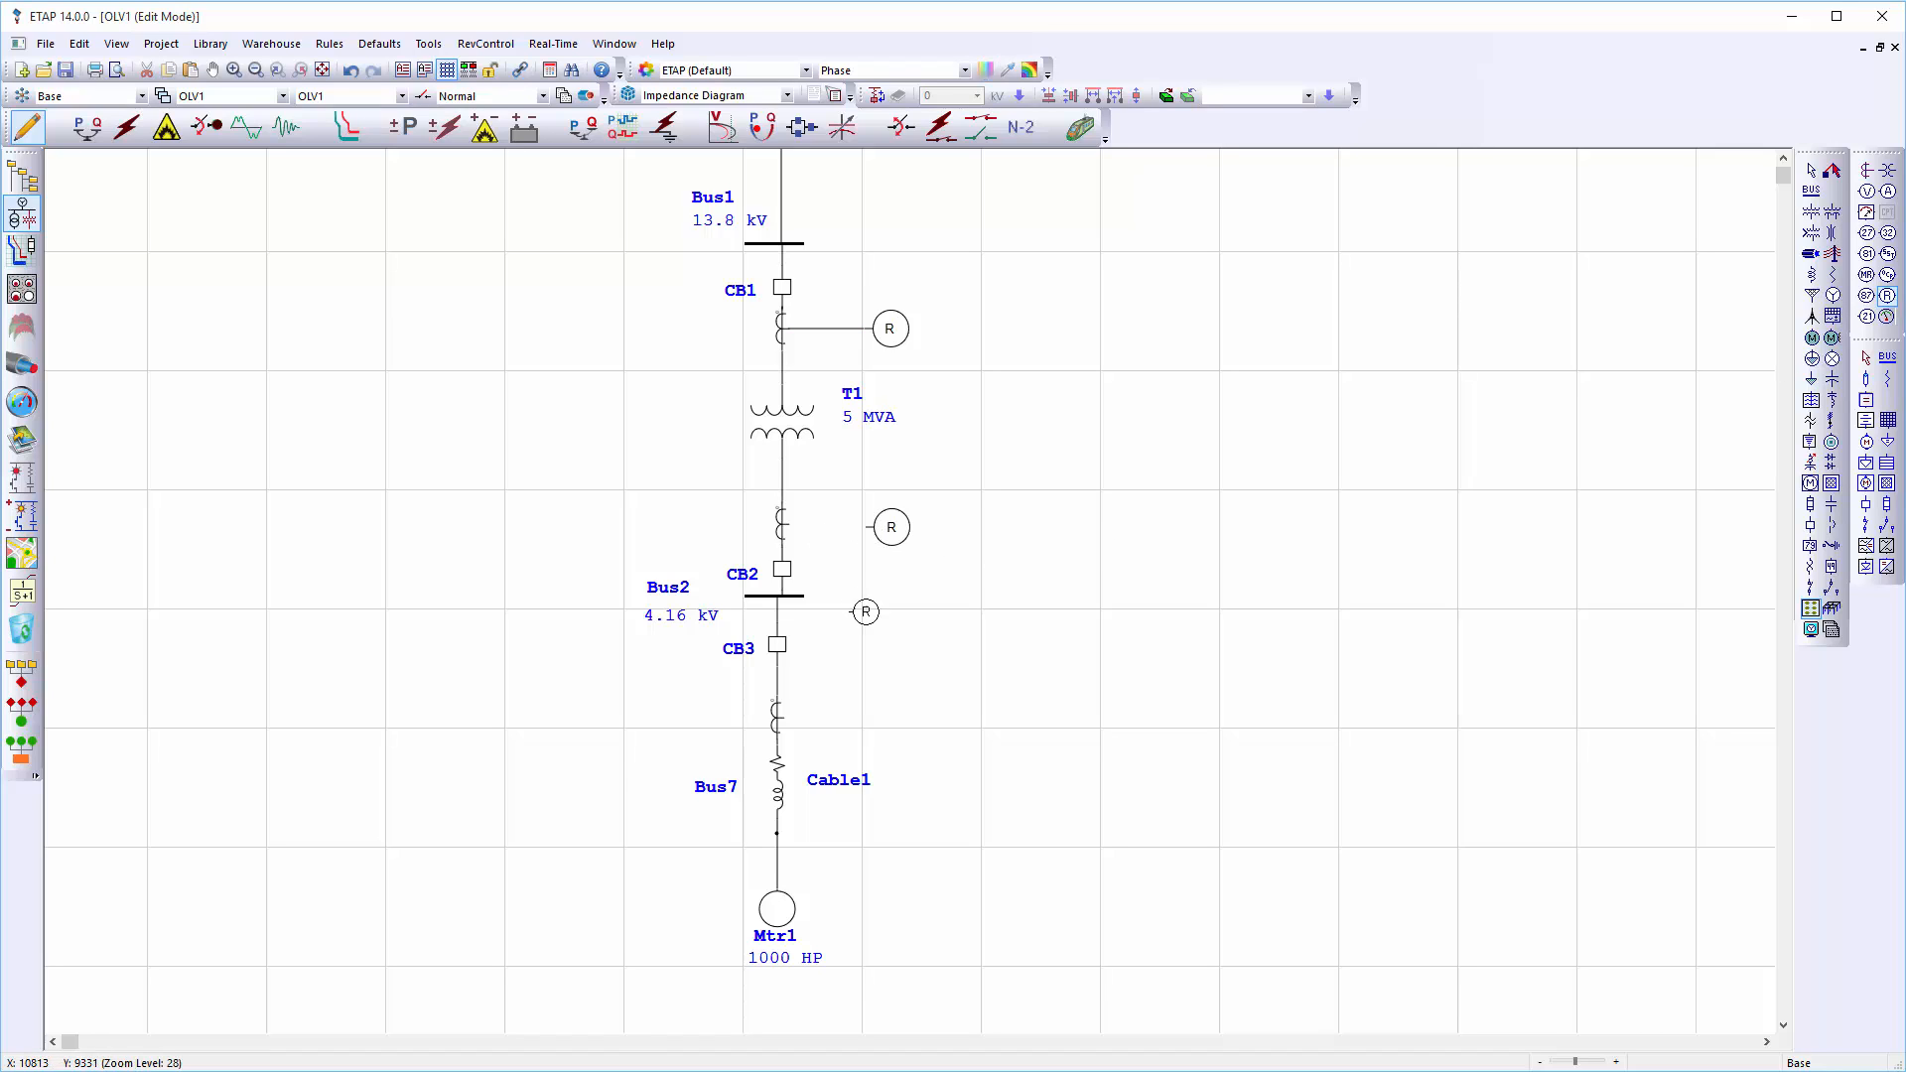
click(904, 720)
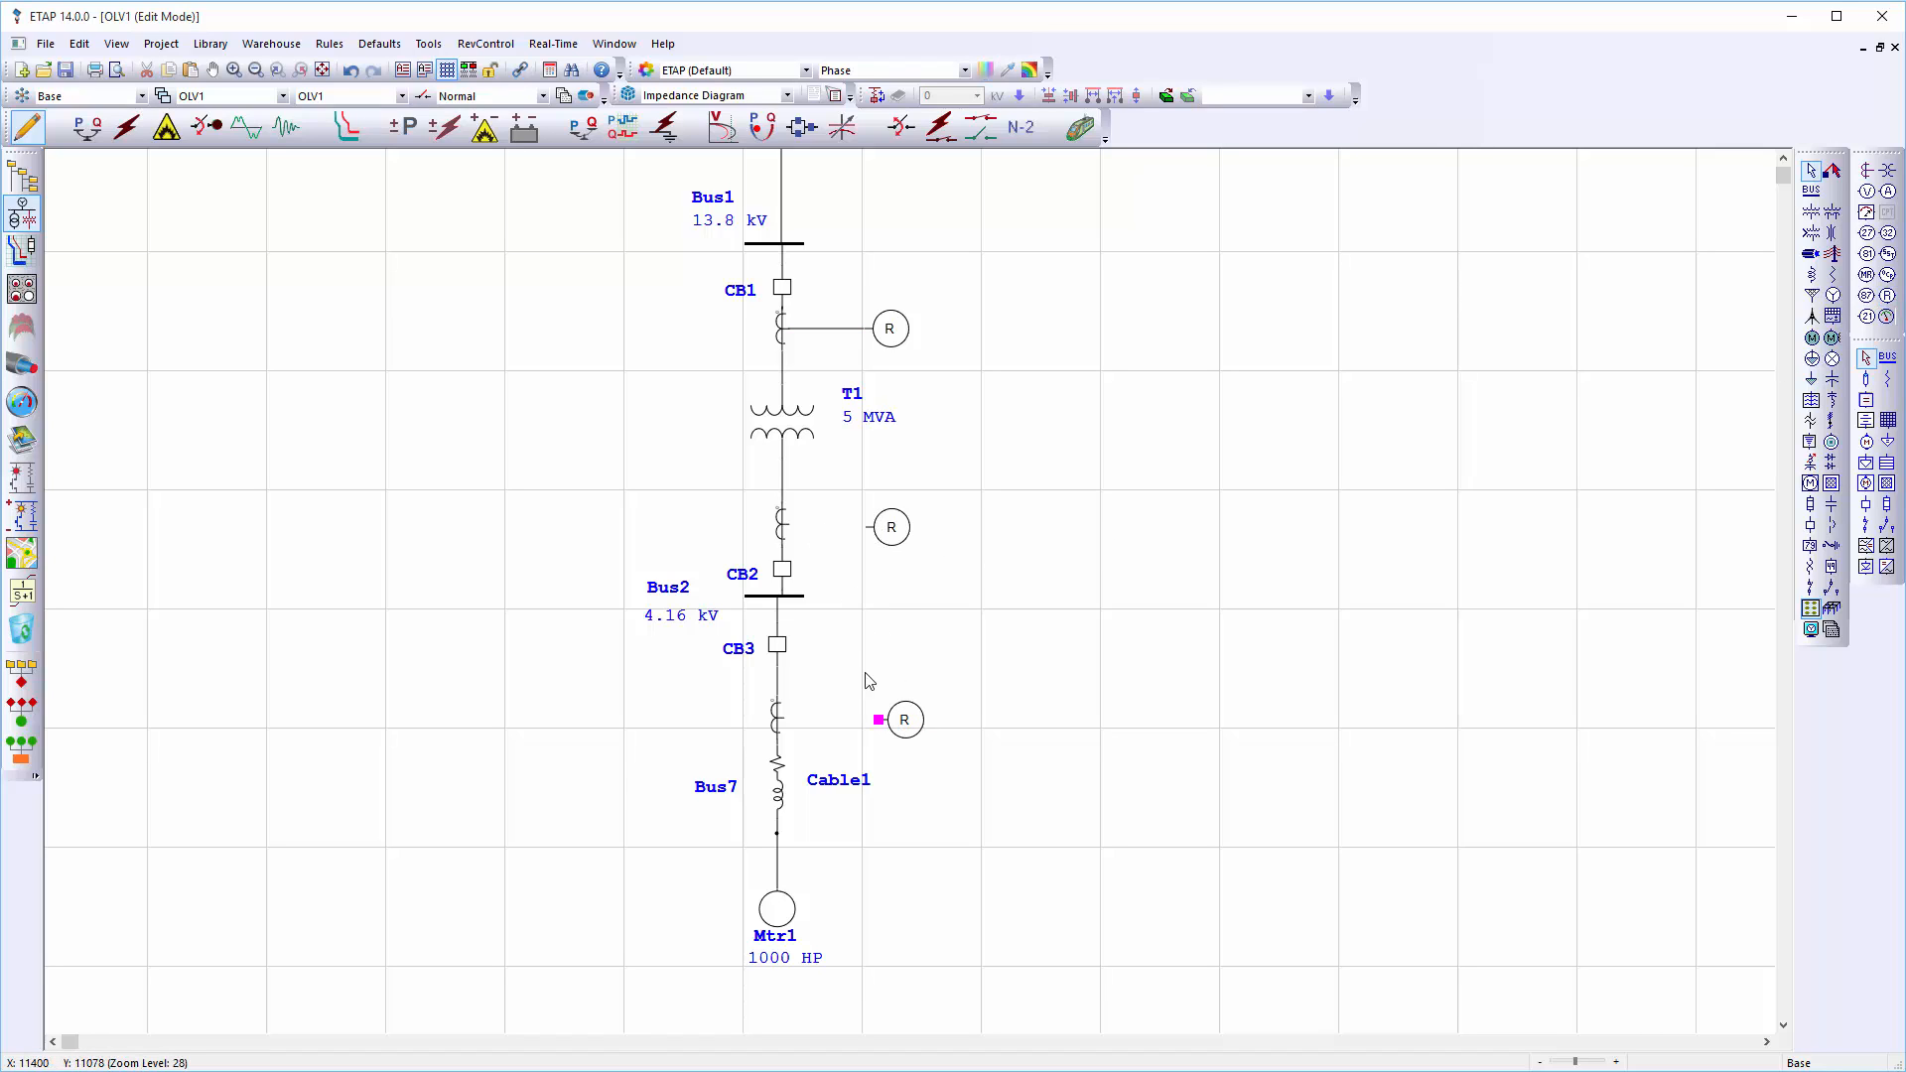
drag(858, 530, 789, 524)
mouse_move(878, 720)
mouse_down()
mouse_move(789, 726)
mouse_move(890, 716)
mouse_move(853, 718)
mouse_up()
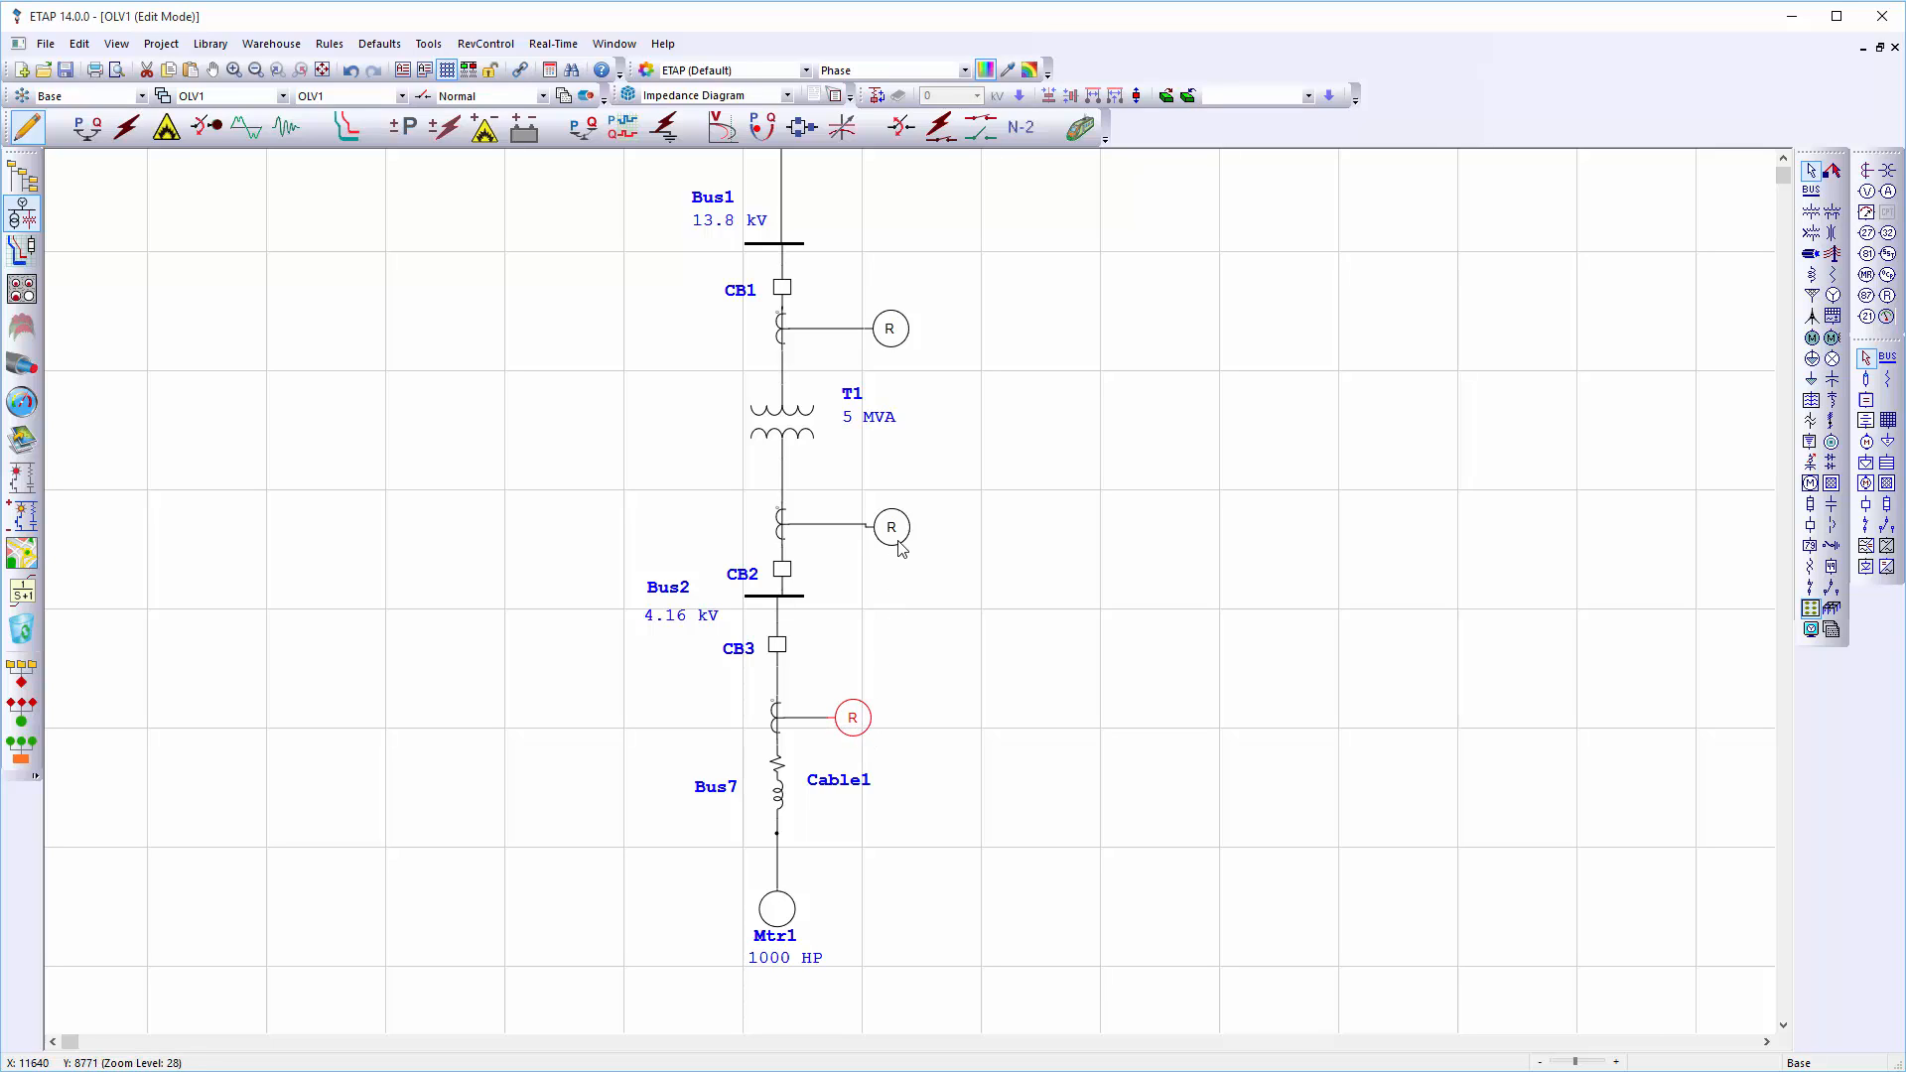
Move the two upper relays closer to their current transformers, roughly in line with the lowest relay
drag(897, 537, 869, 534)
drag(889, 329, 857, 329)
click(1112, 695)
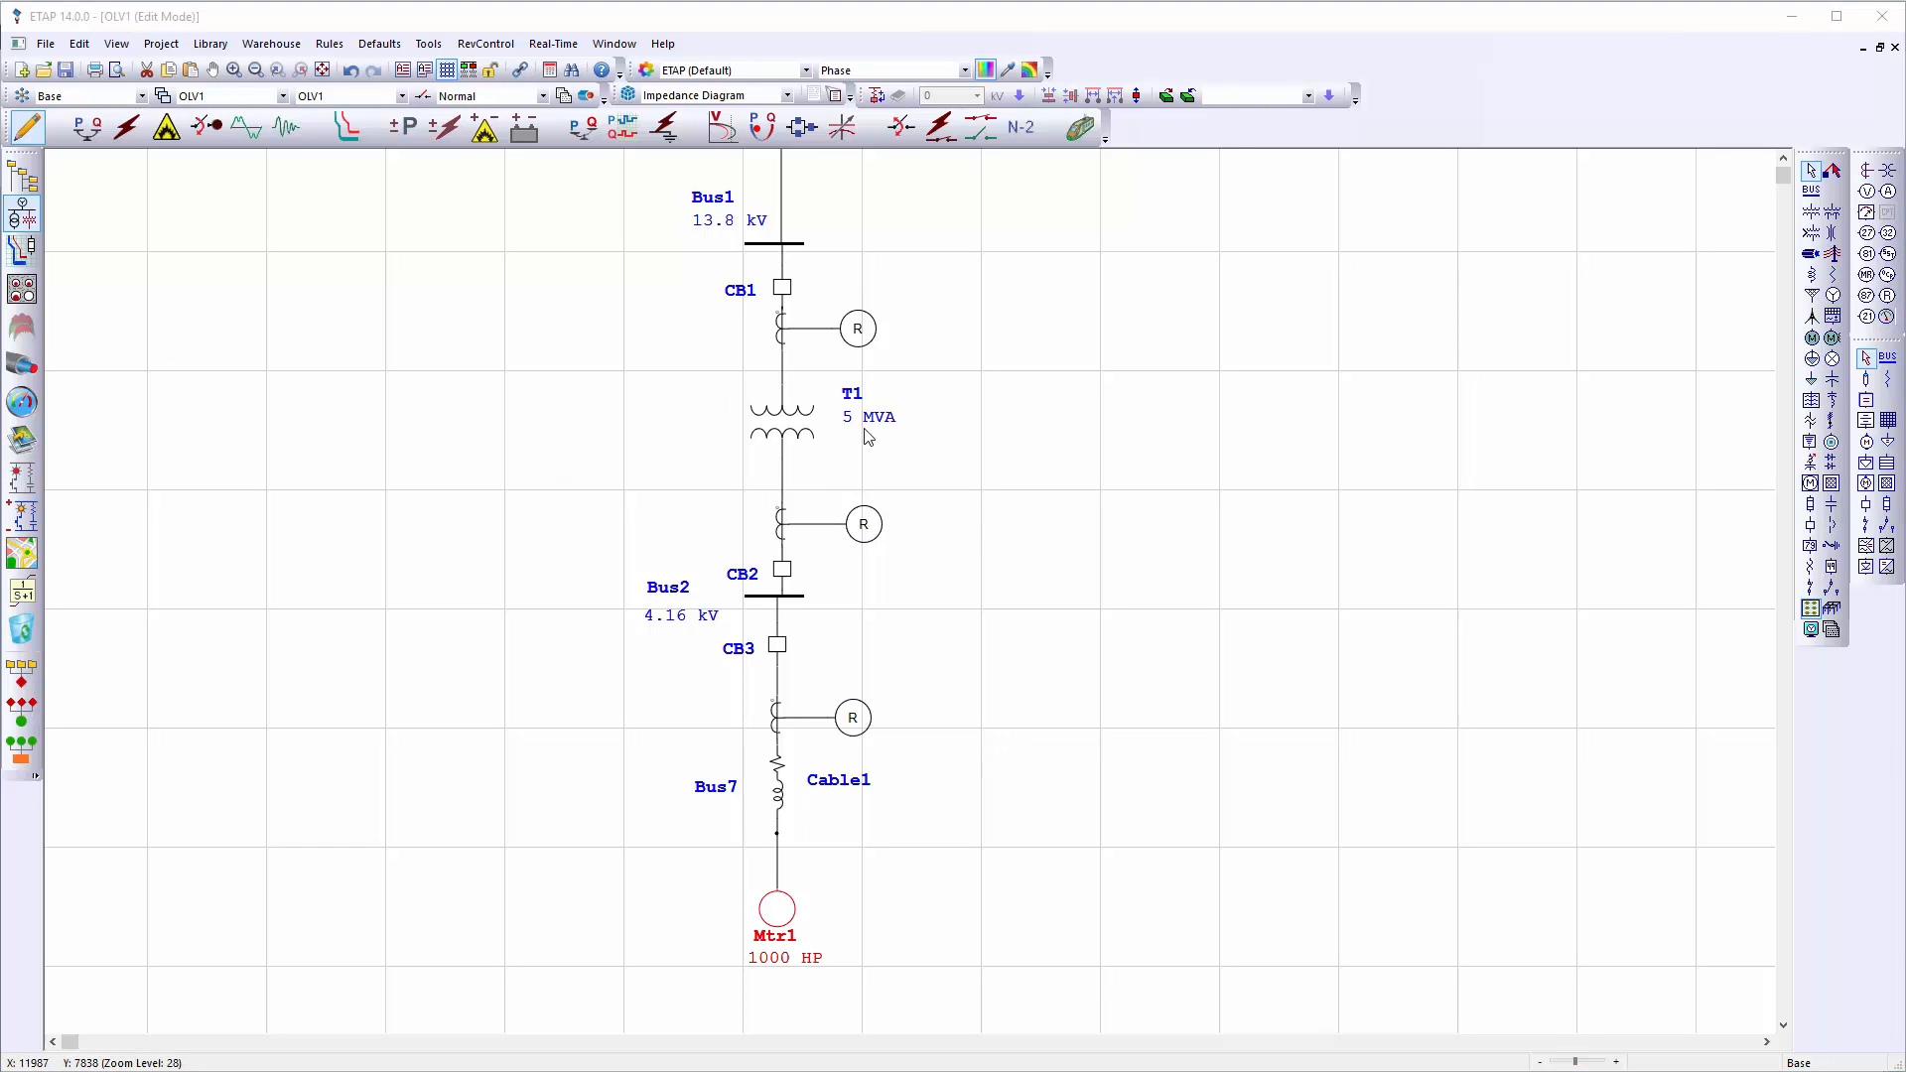
Set the primary current rating of the current transformer below CB1 to 300 A, with a 5 A secondary
double_click(782, 336)
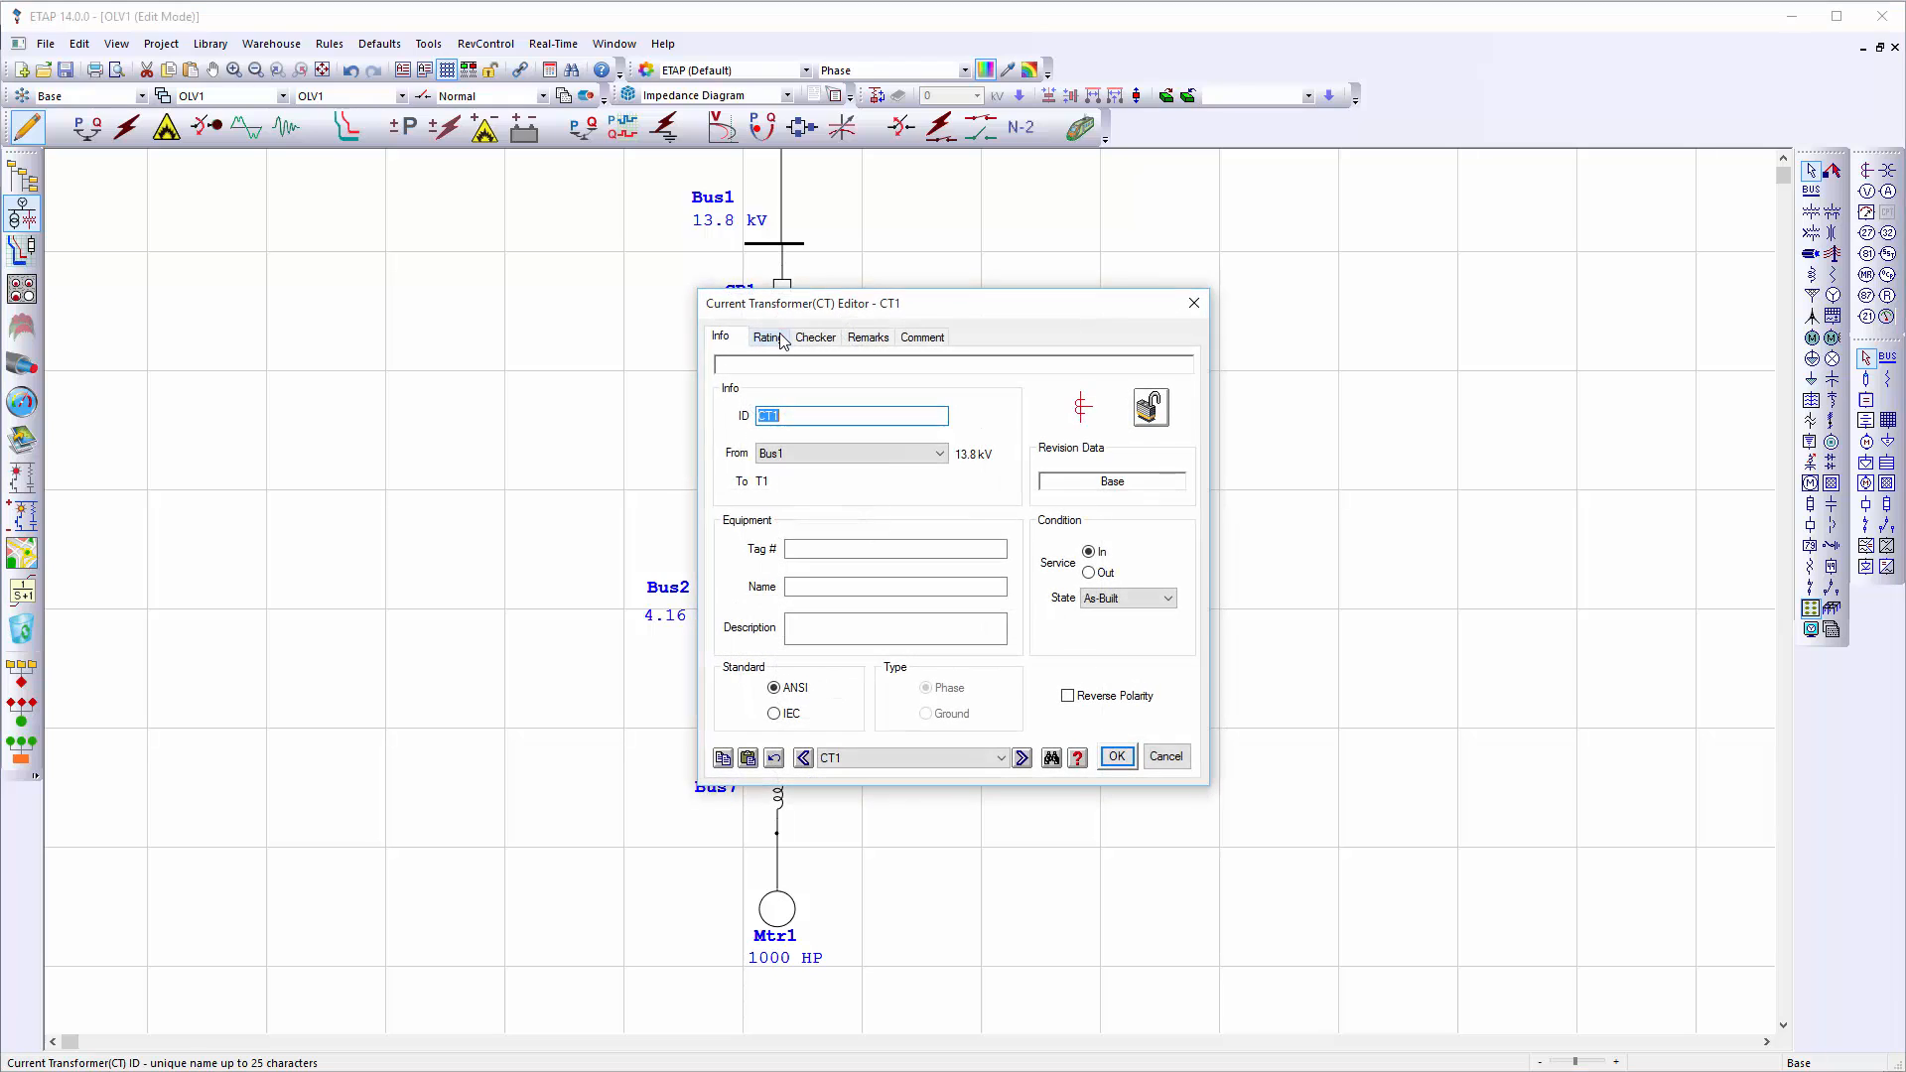
click(806, 415)
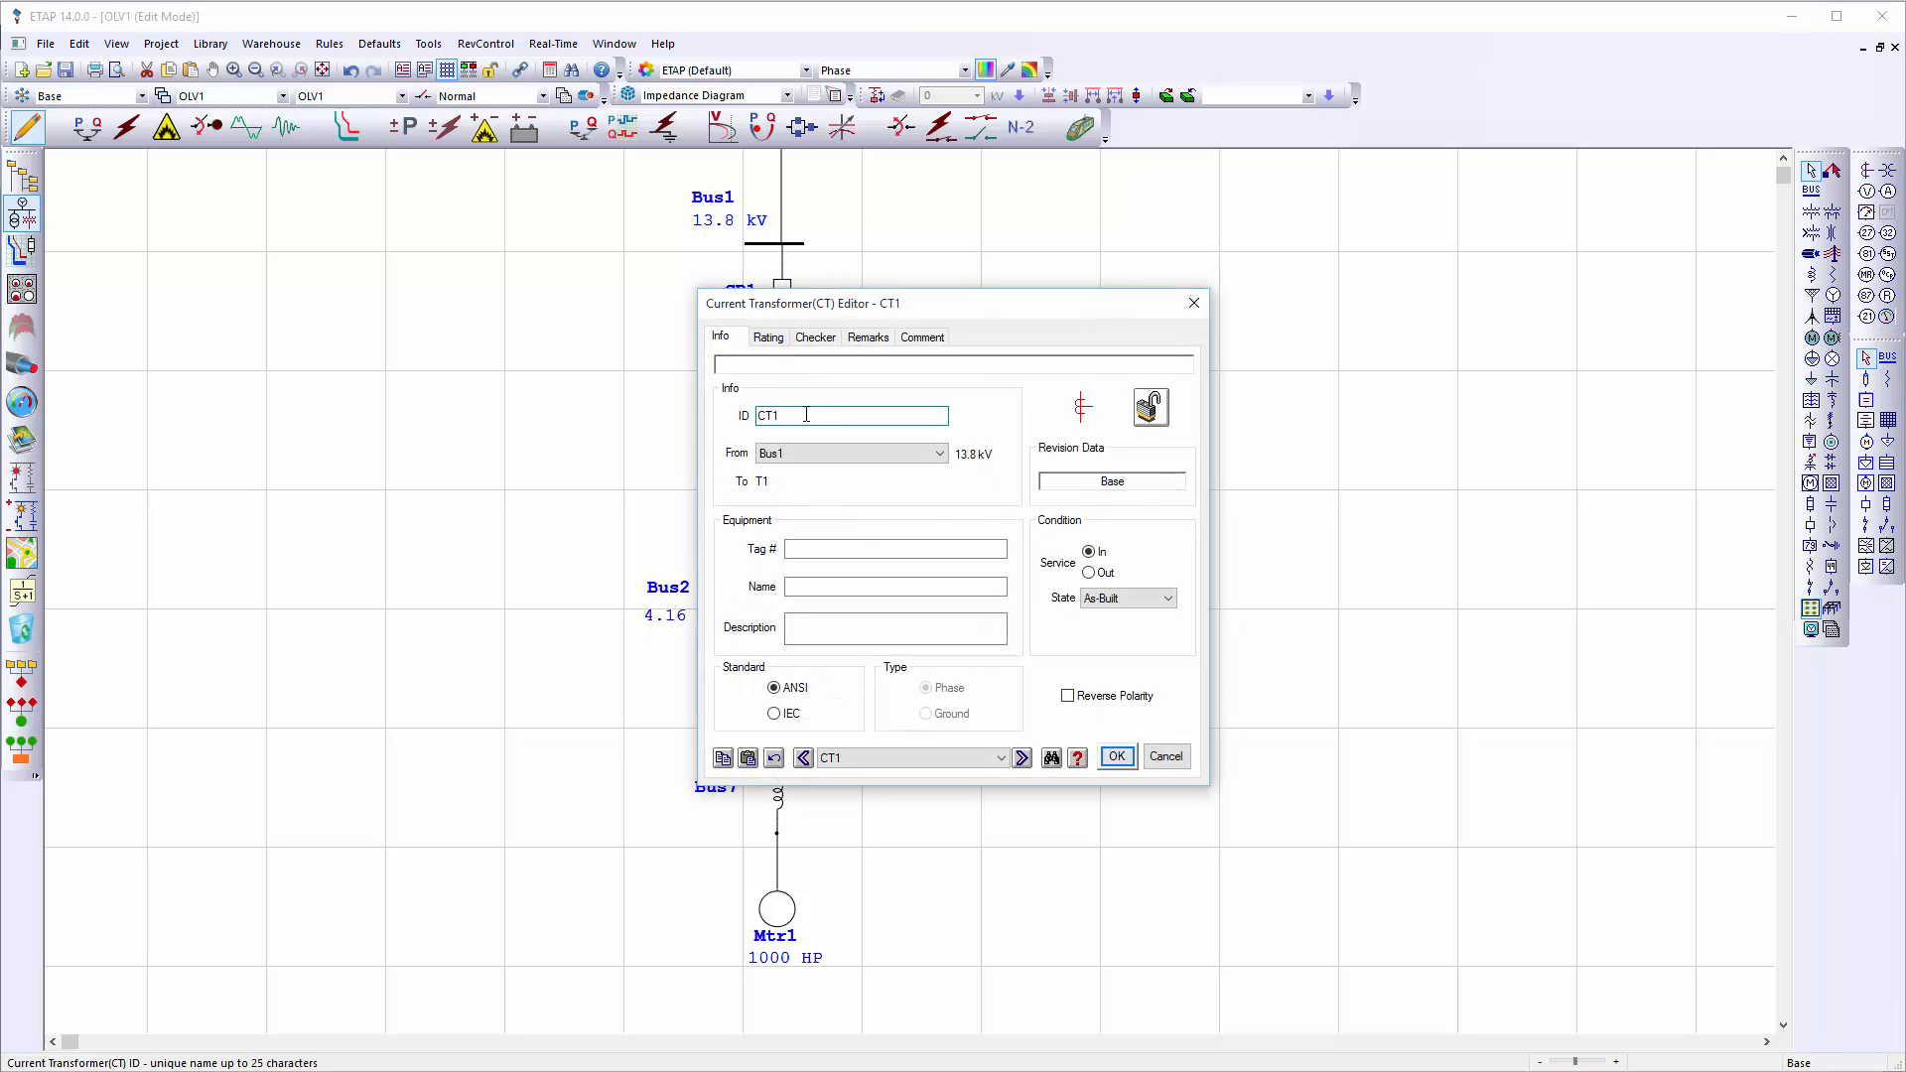
click(768, 339)
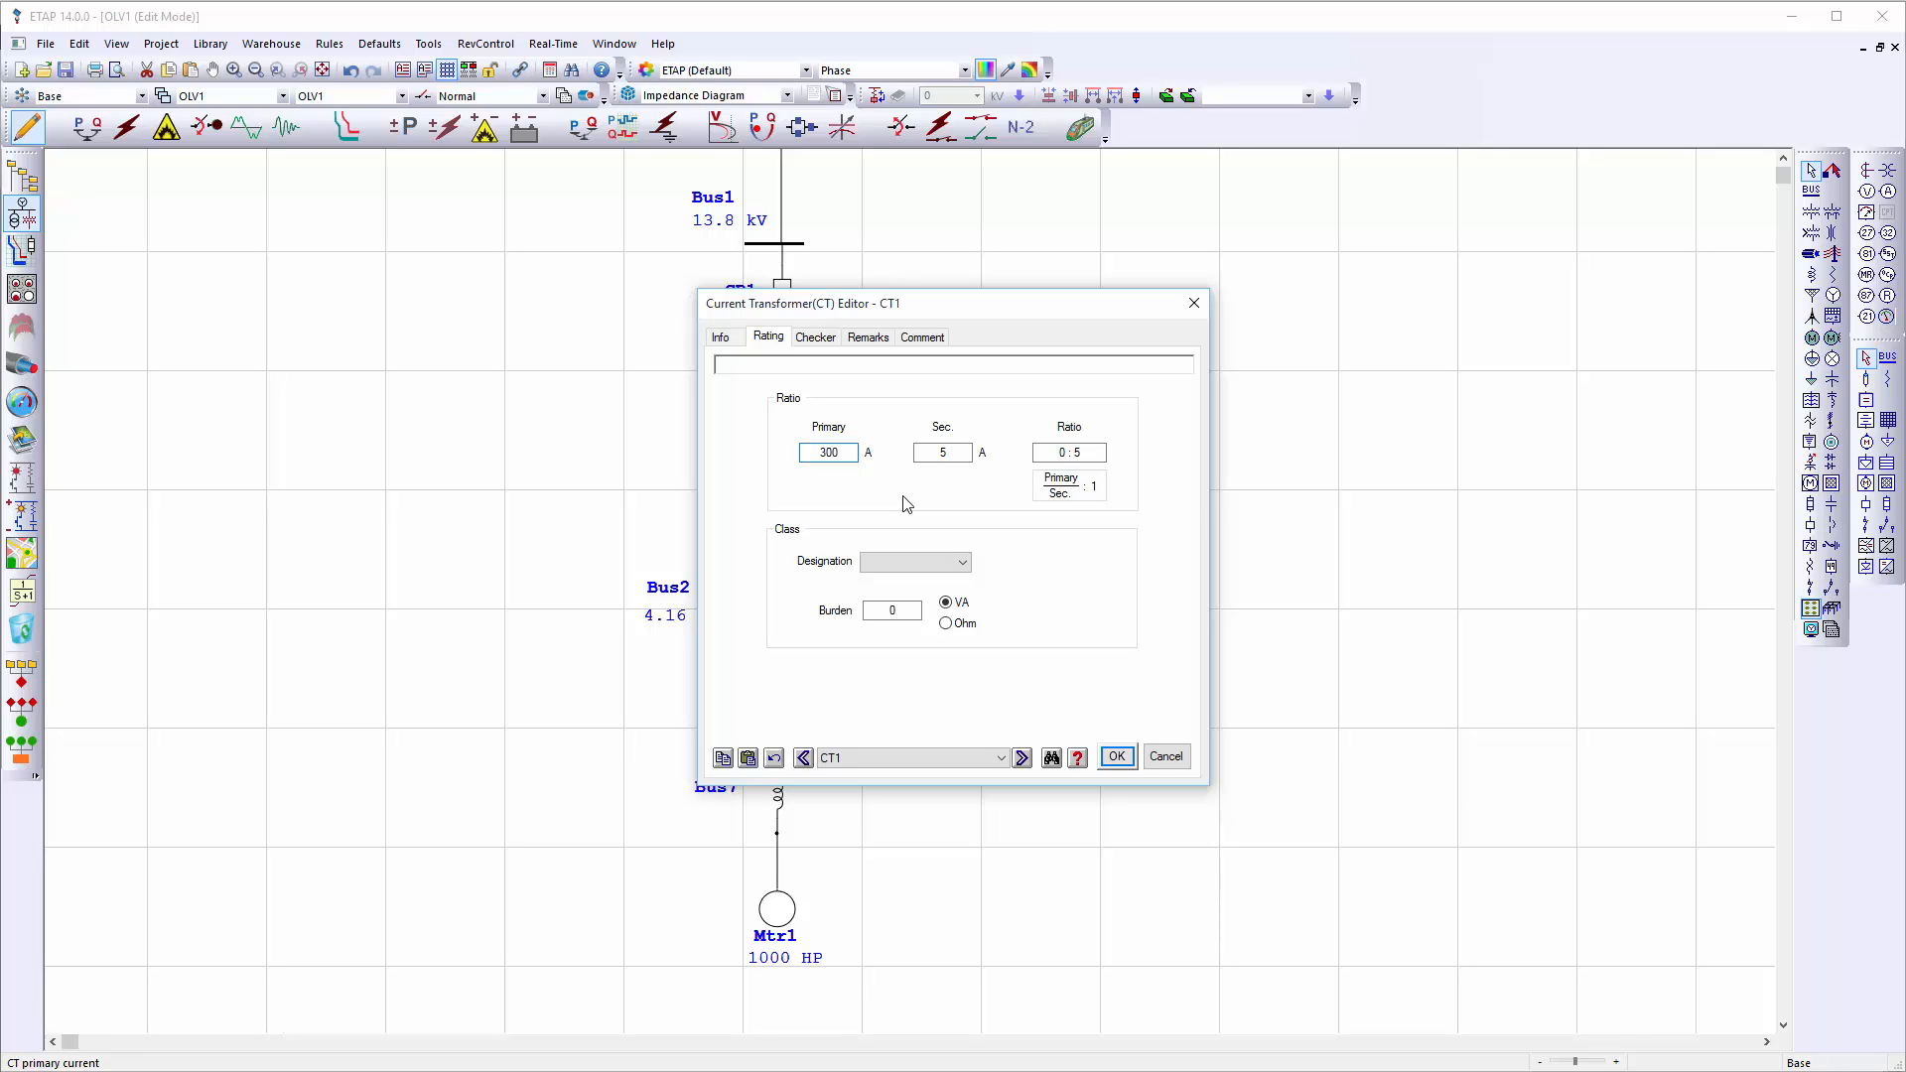
click(1122, 764)
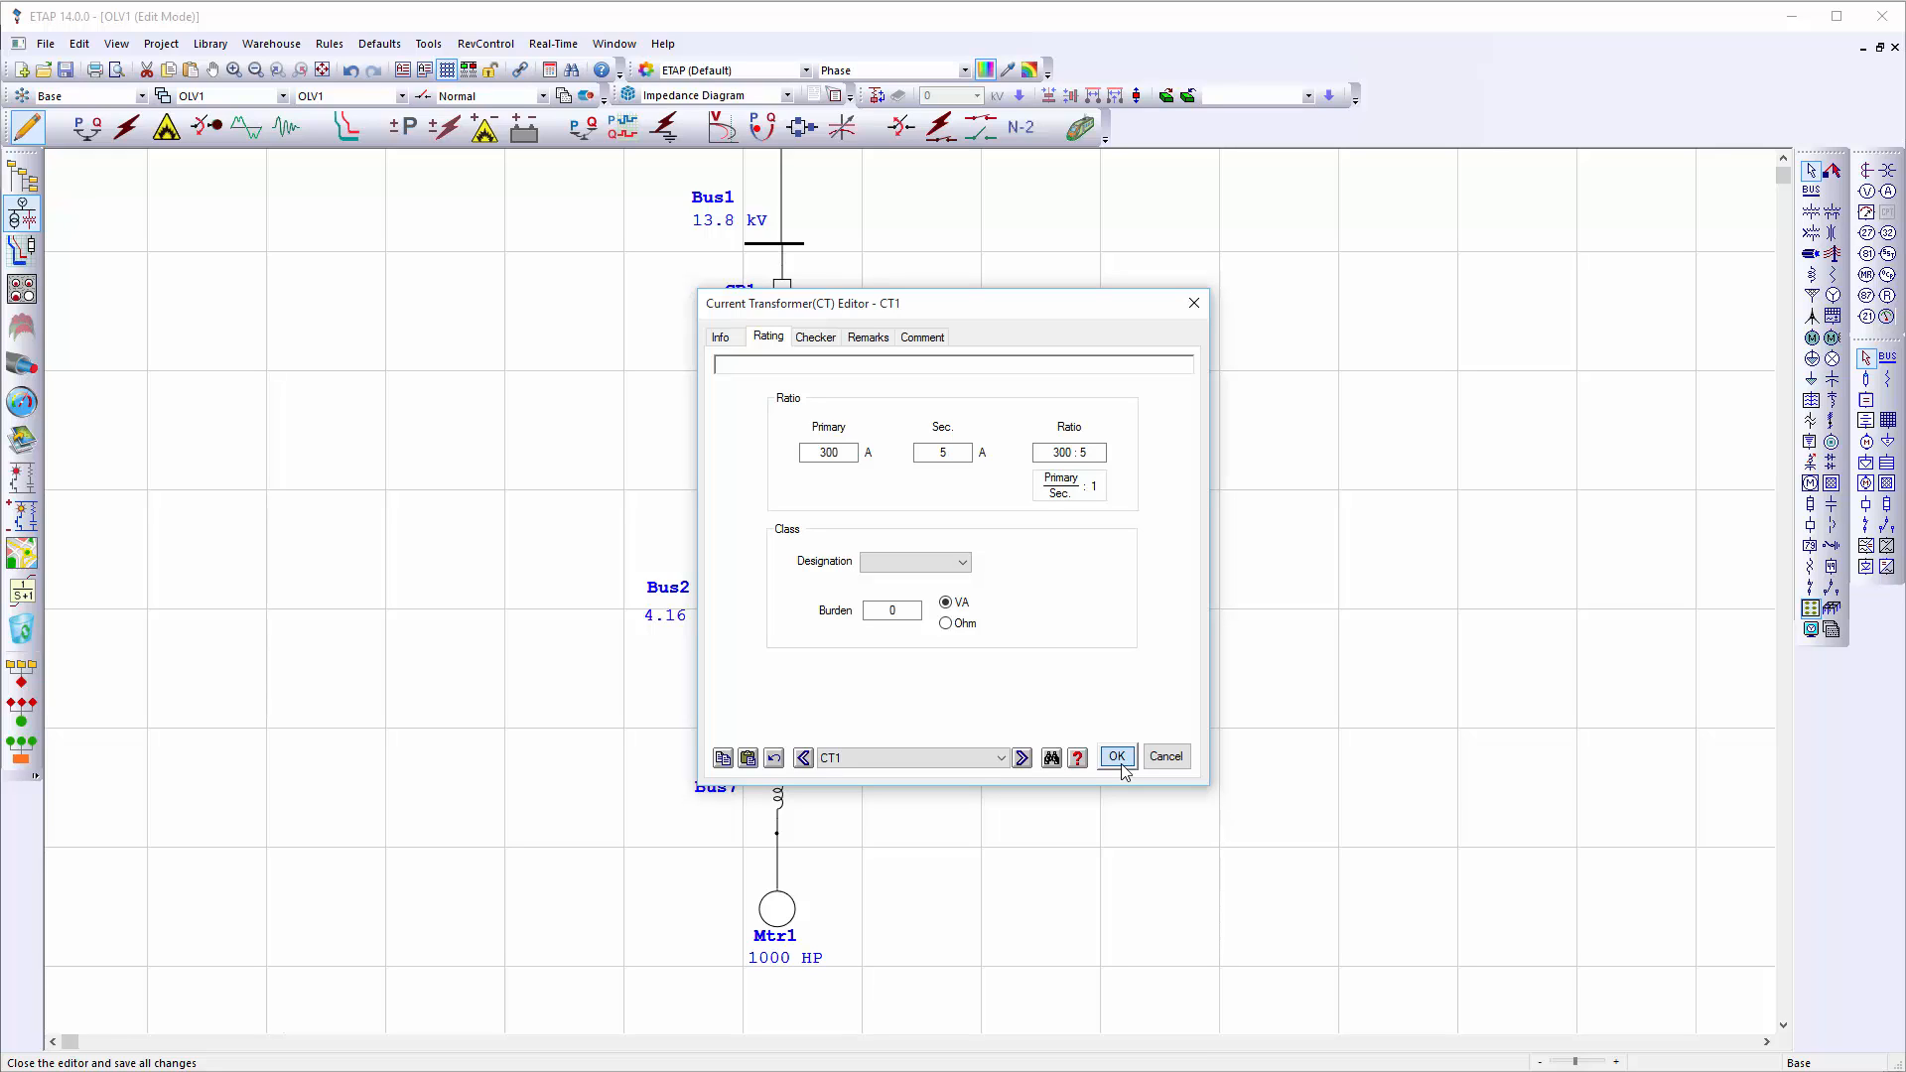
click(1118, 759)
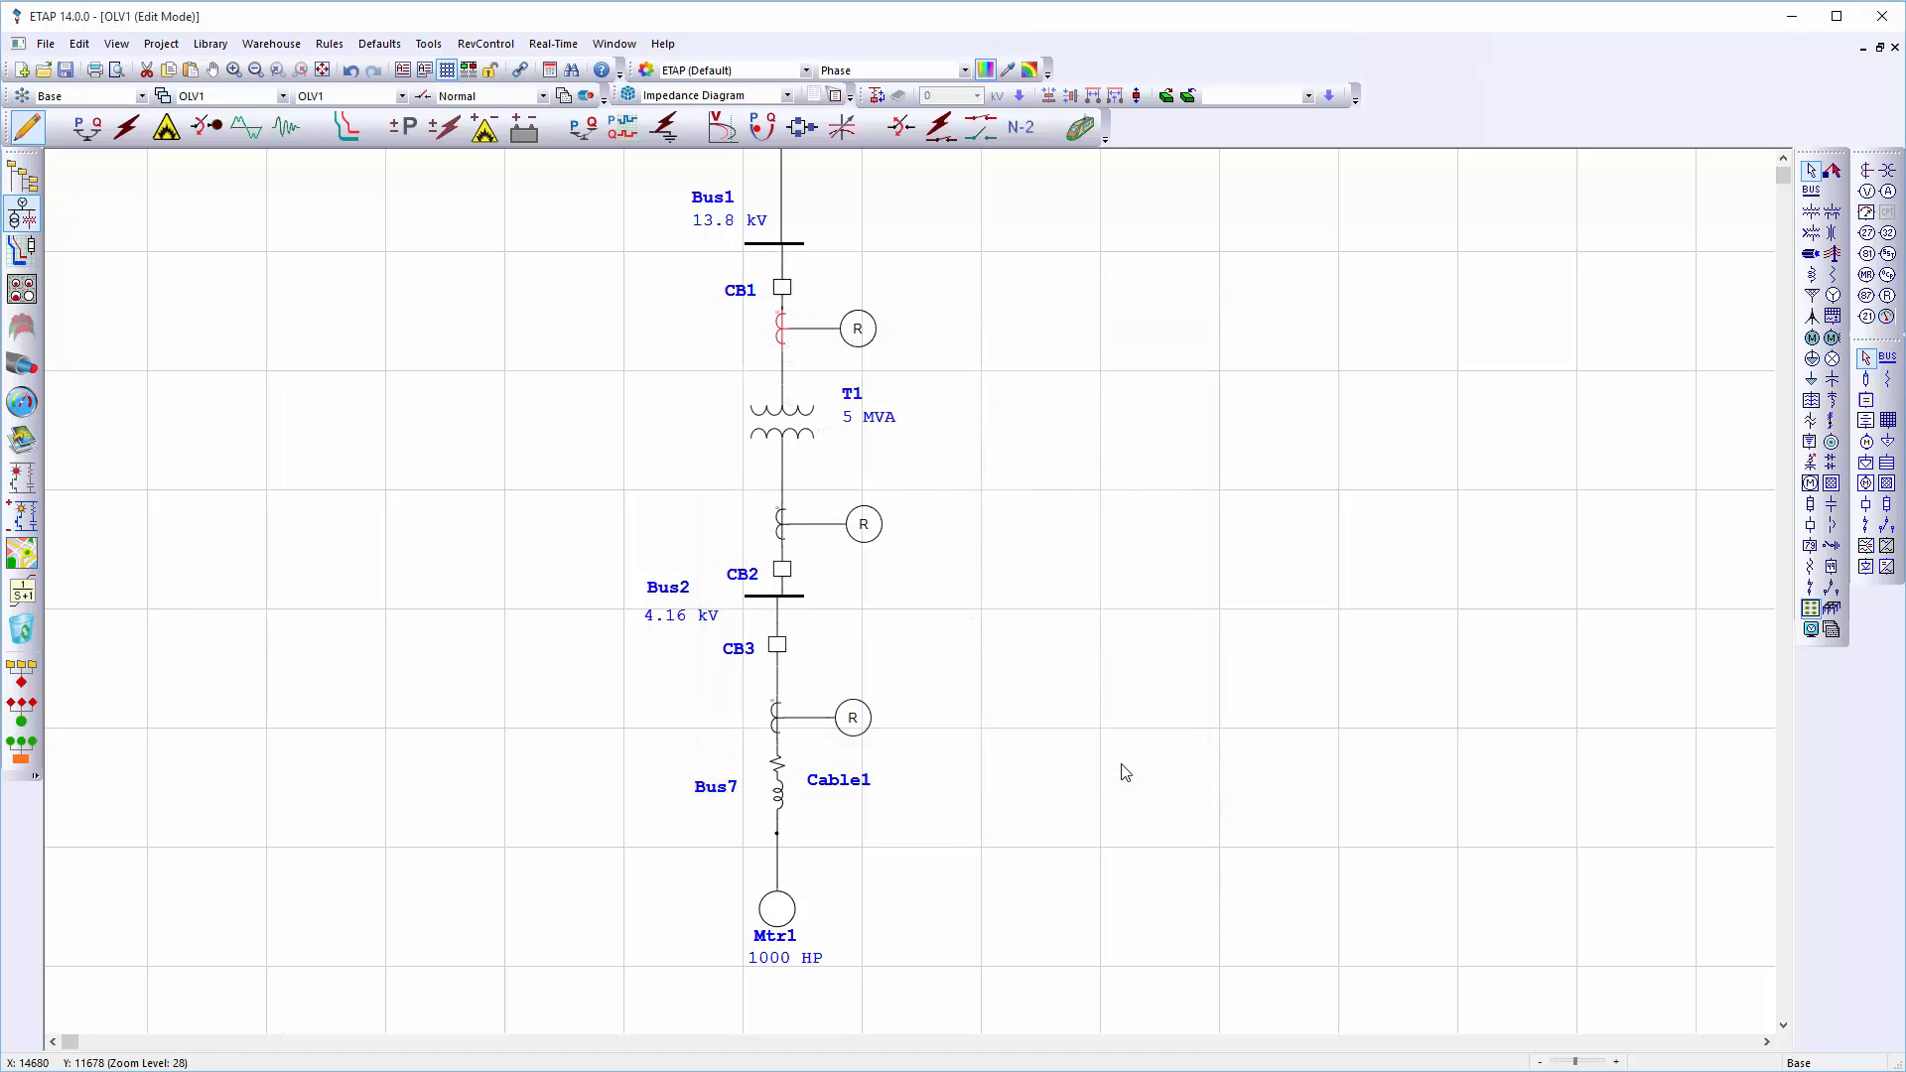
Enter the primary current rating of the current transformer above CB2, with a 5 A secondary
double_click(780, 532)
click(769, 338)
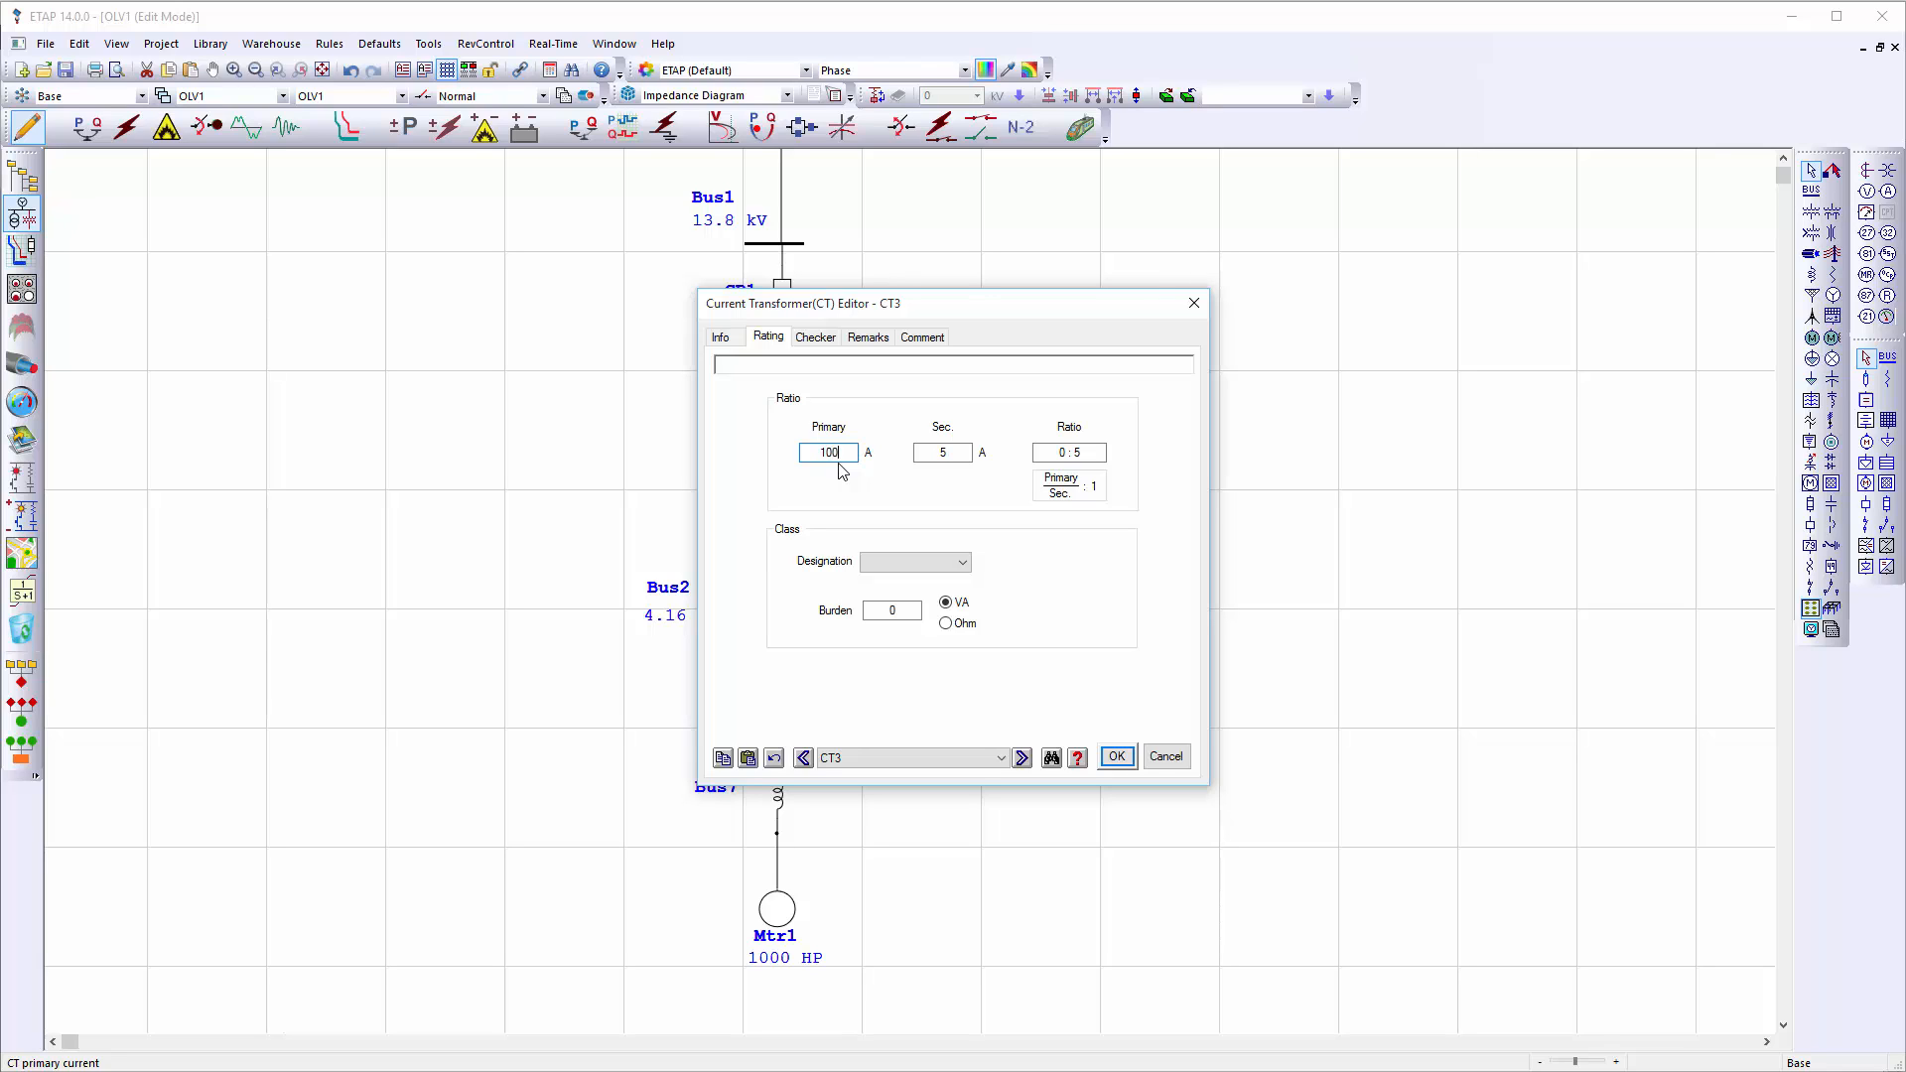
click(1116, 757)
Enter the primary current rating of the current transformer below CB3, with a 5 A secondary
double_click(776, 717)
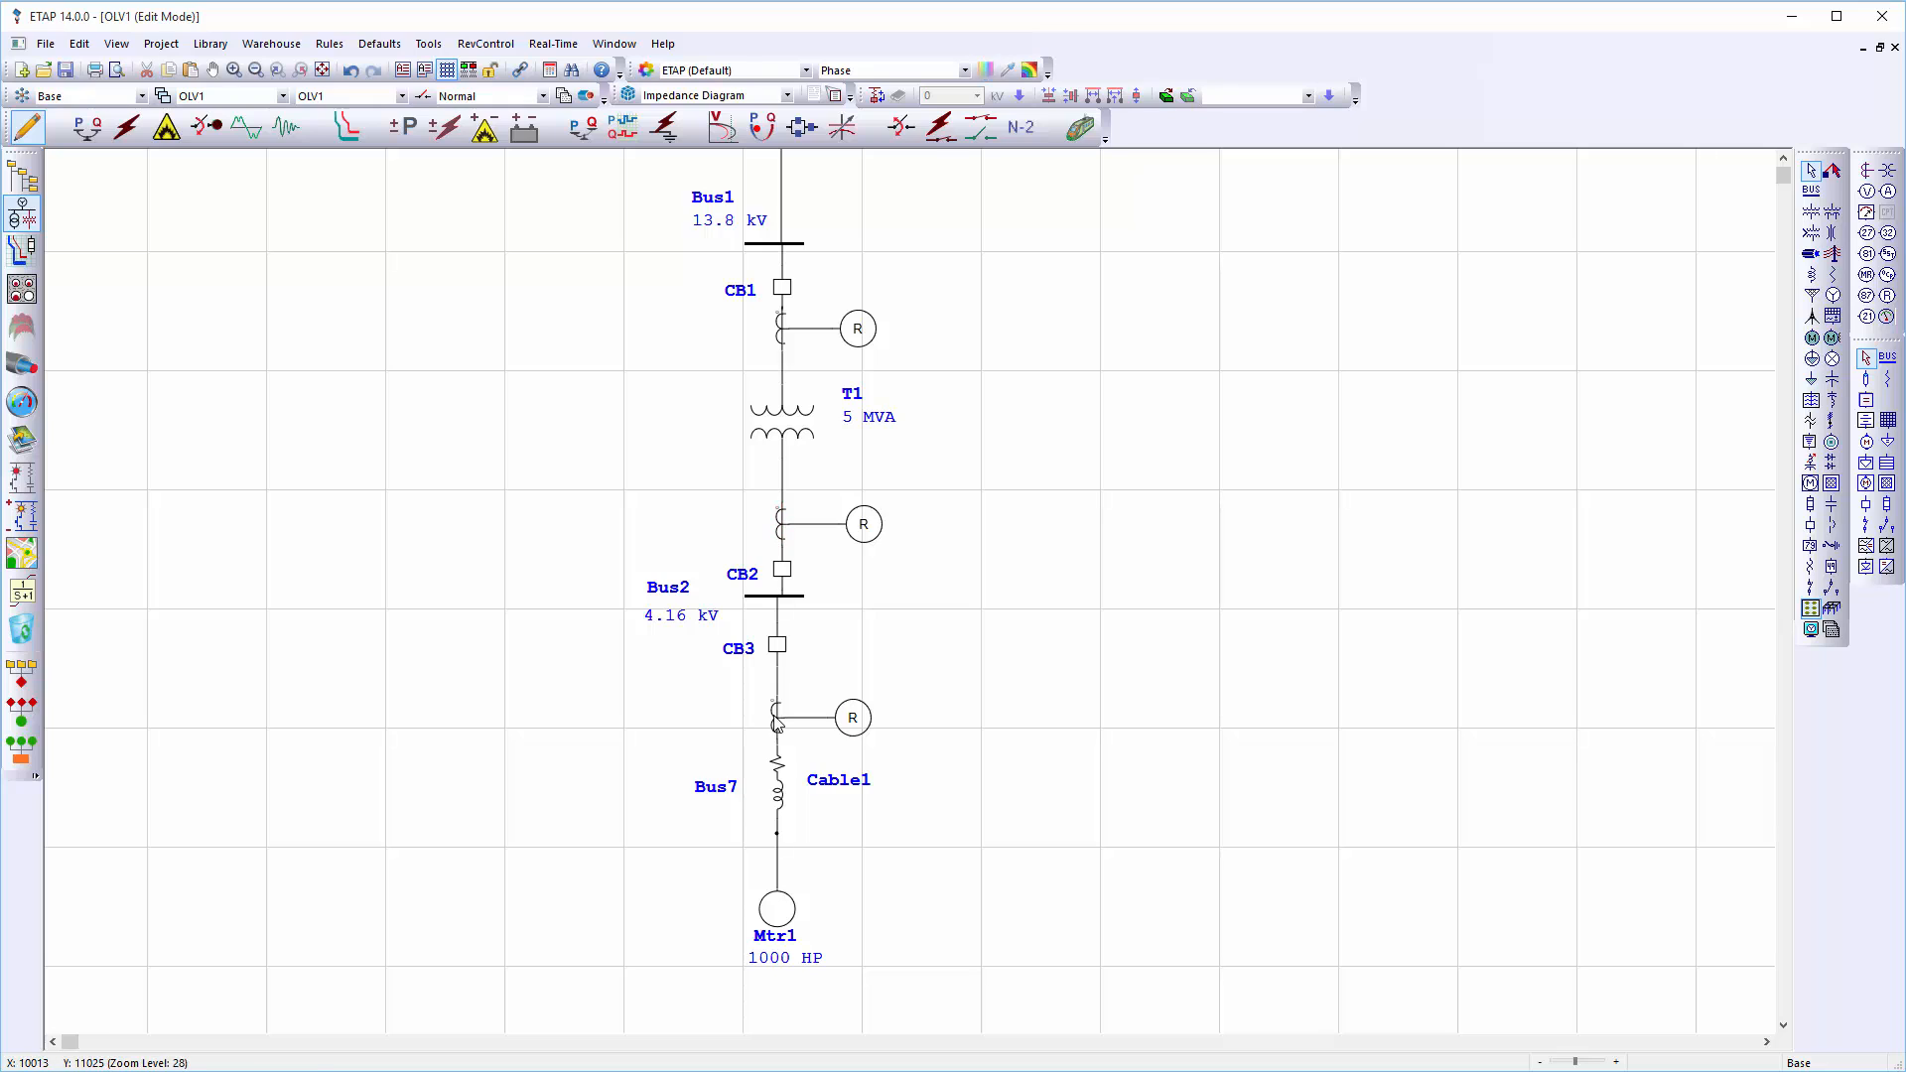
click(769, 337)
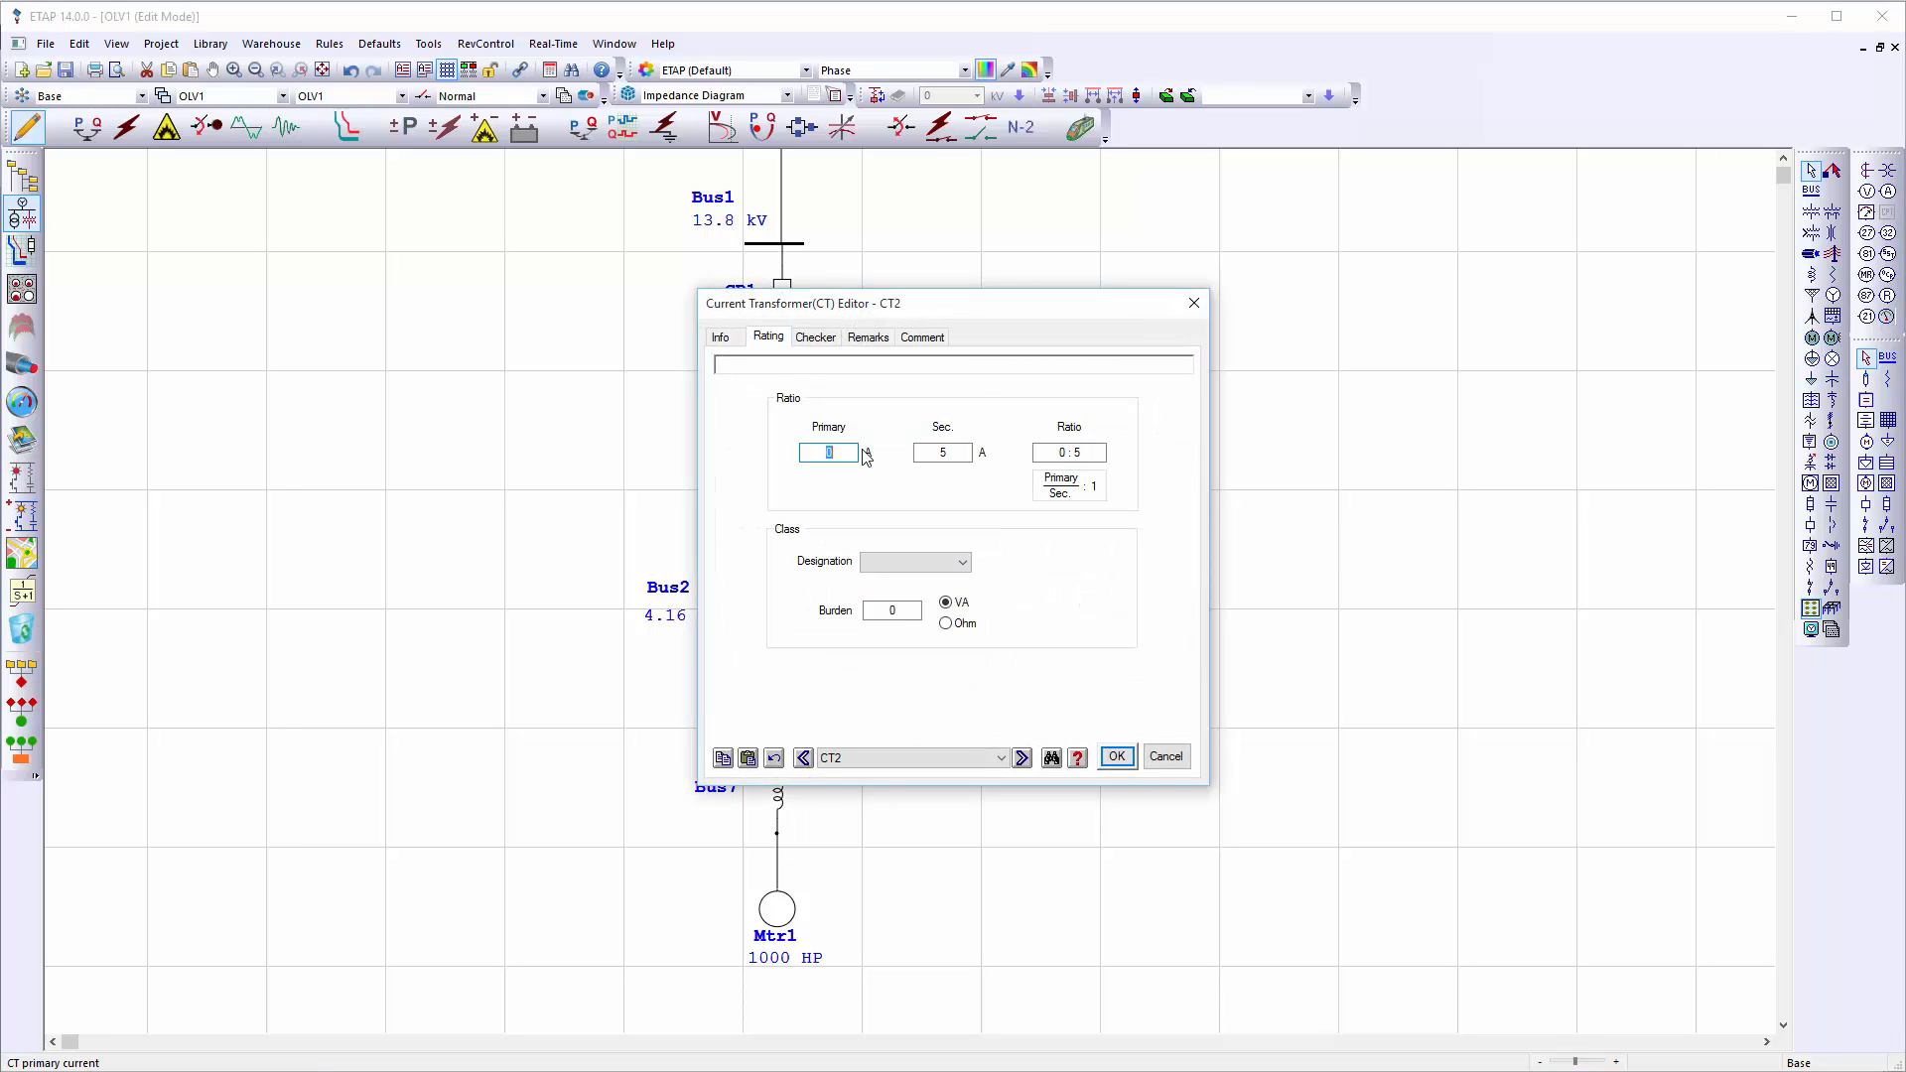
click(1117, 757)
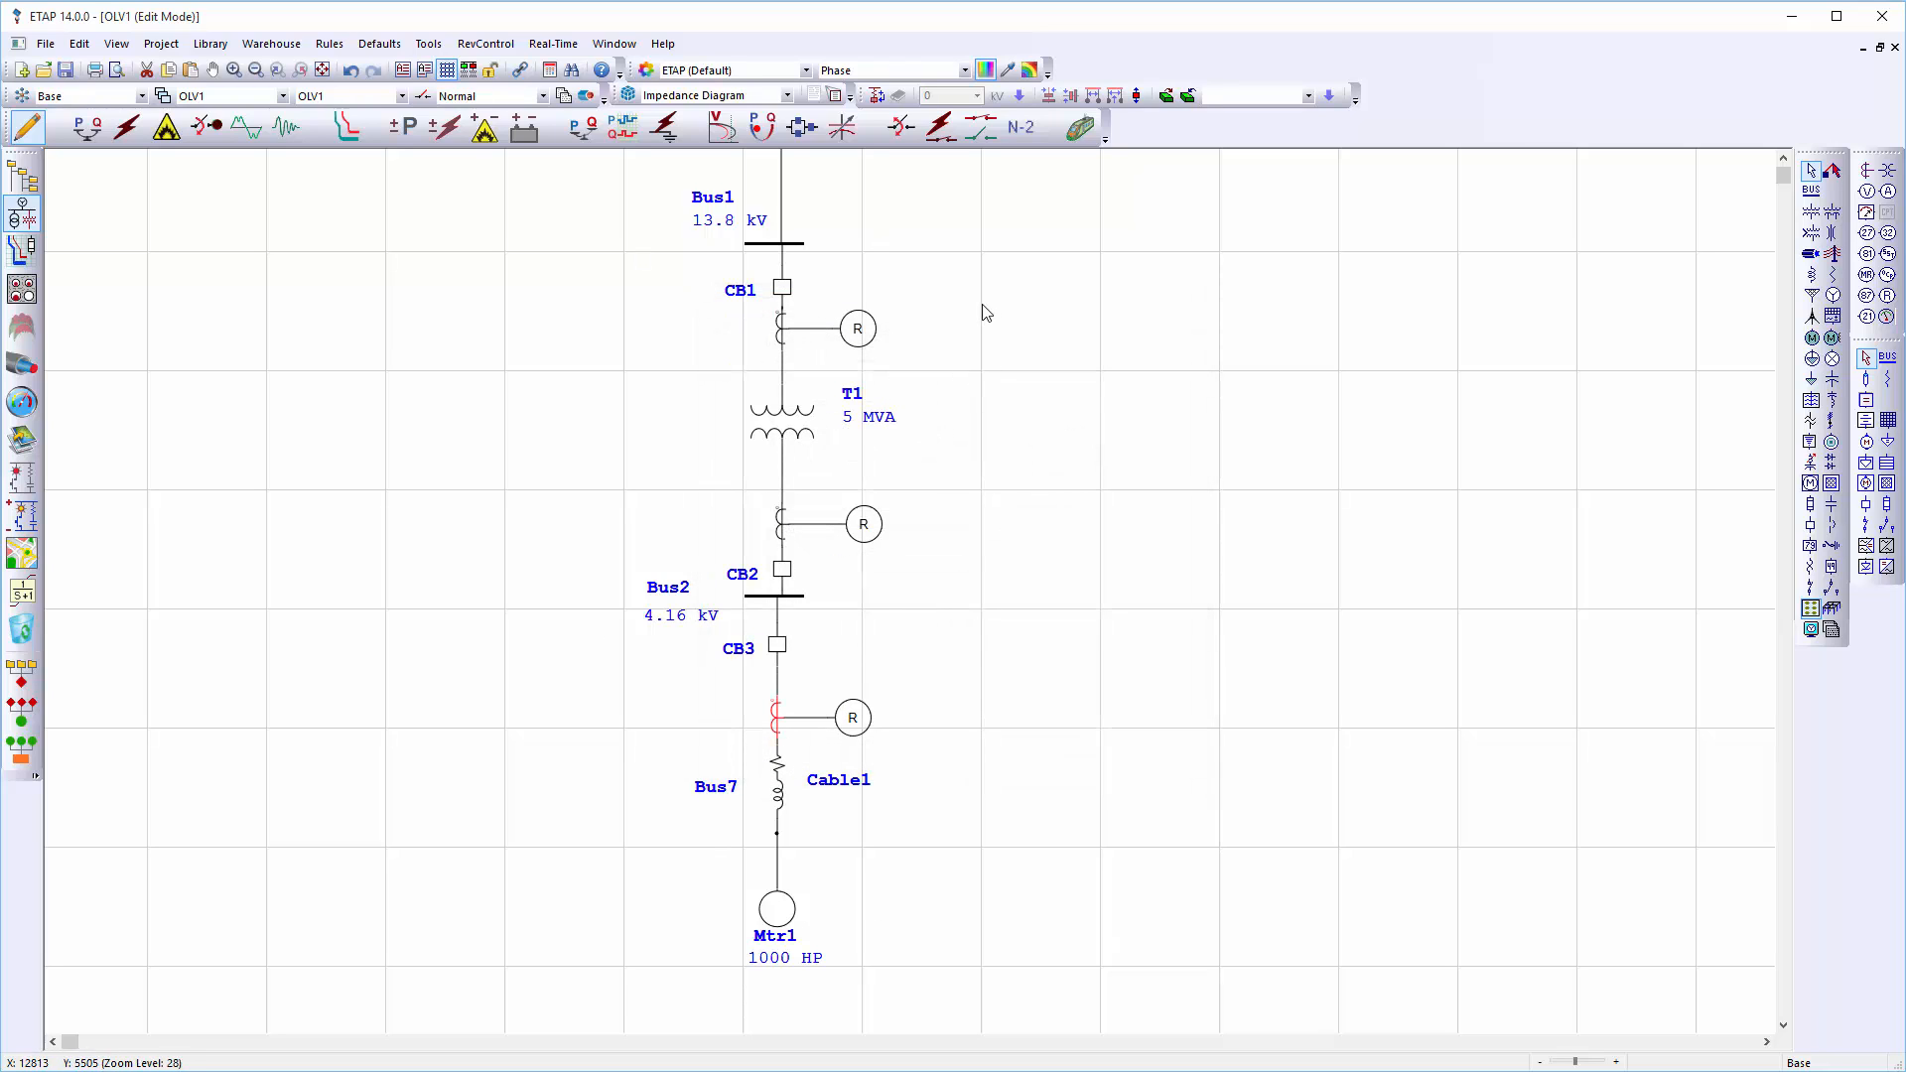
Open the editor of the relay beside CB1 and check which current transformer feeds its phase and ground inputs
drag(981, 306, 974, 386)
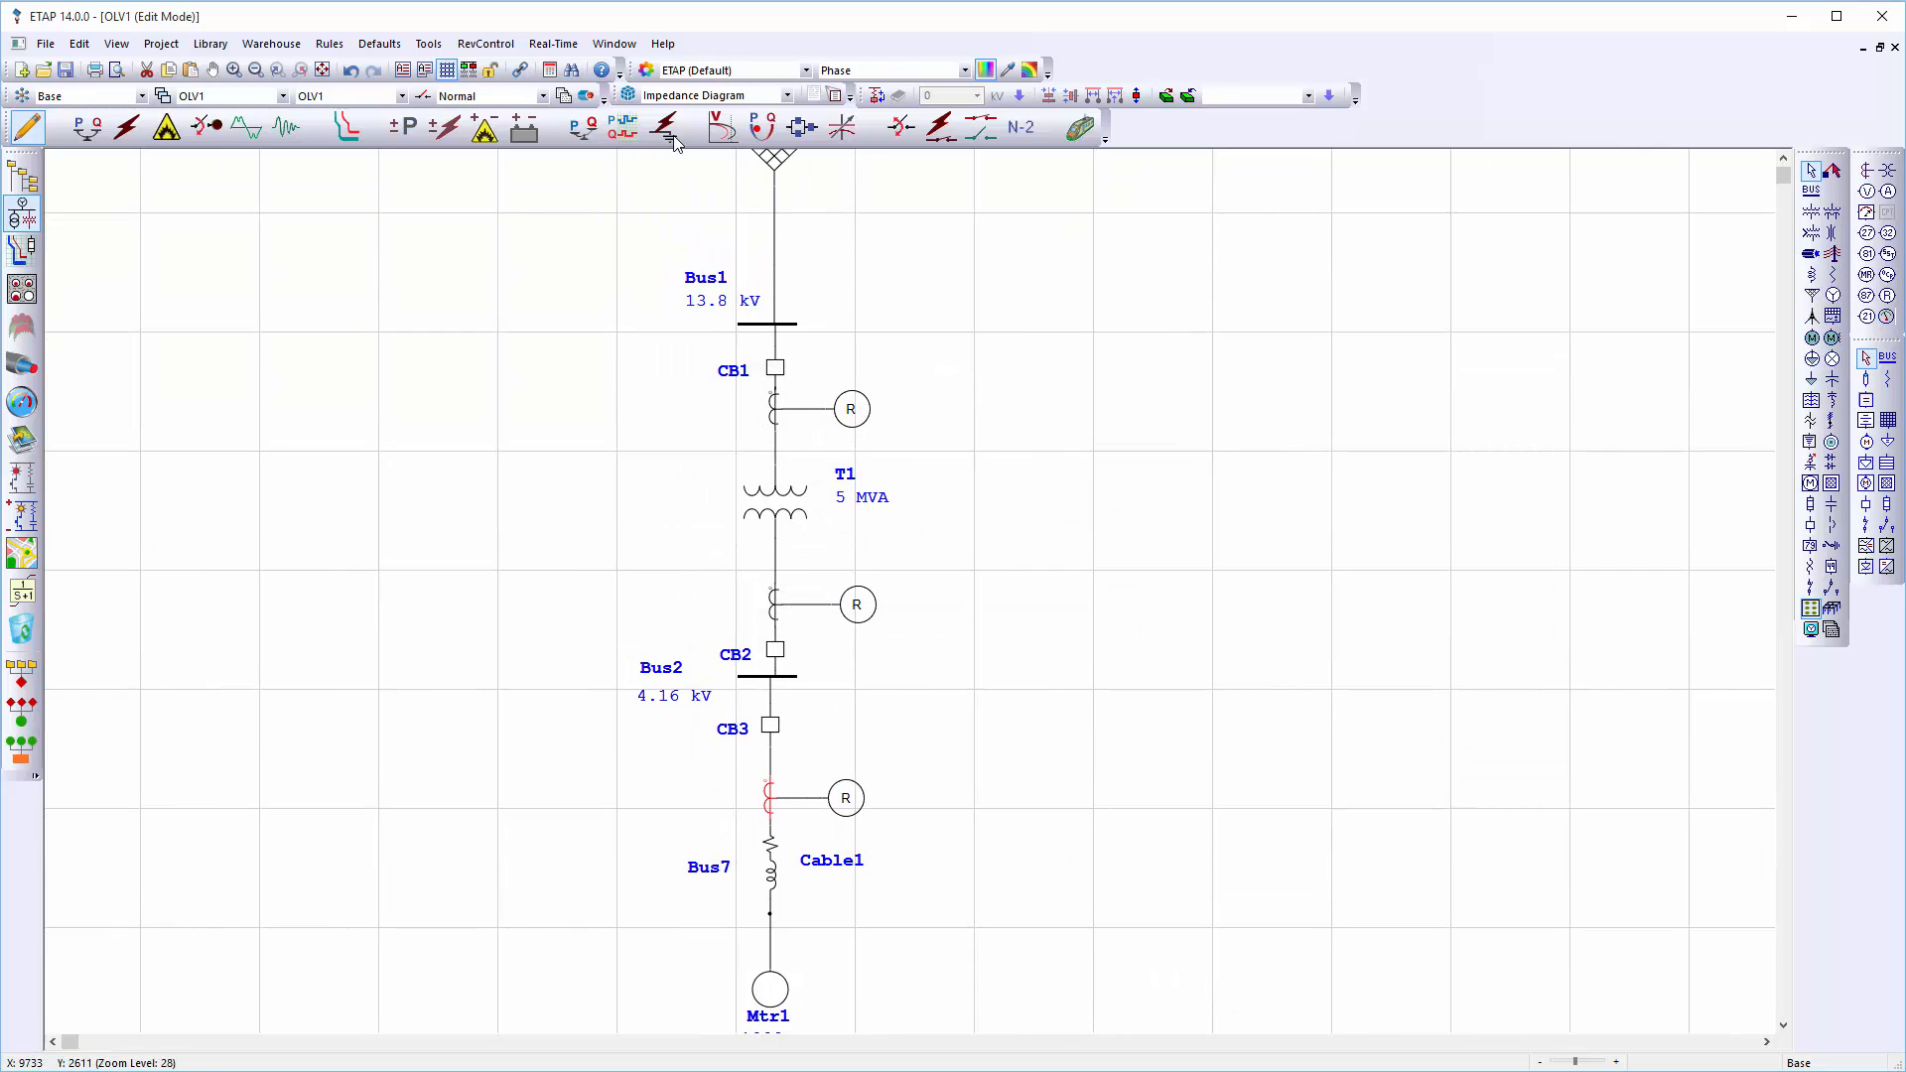
click(324, 72)
click(705, 530)
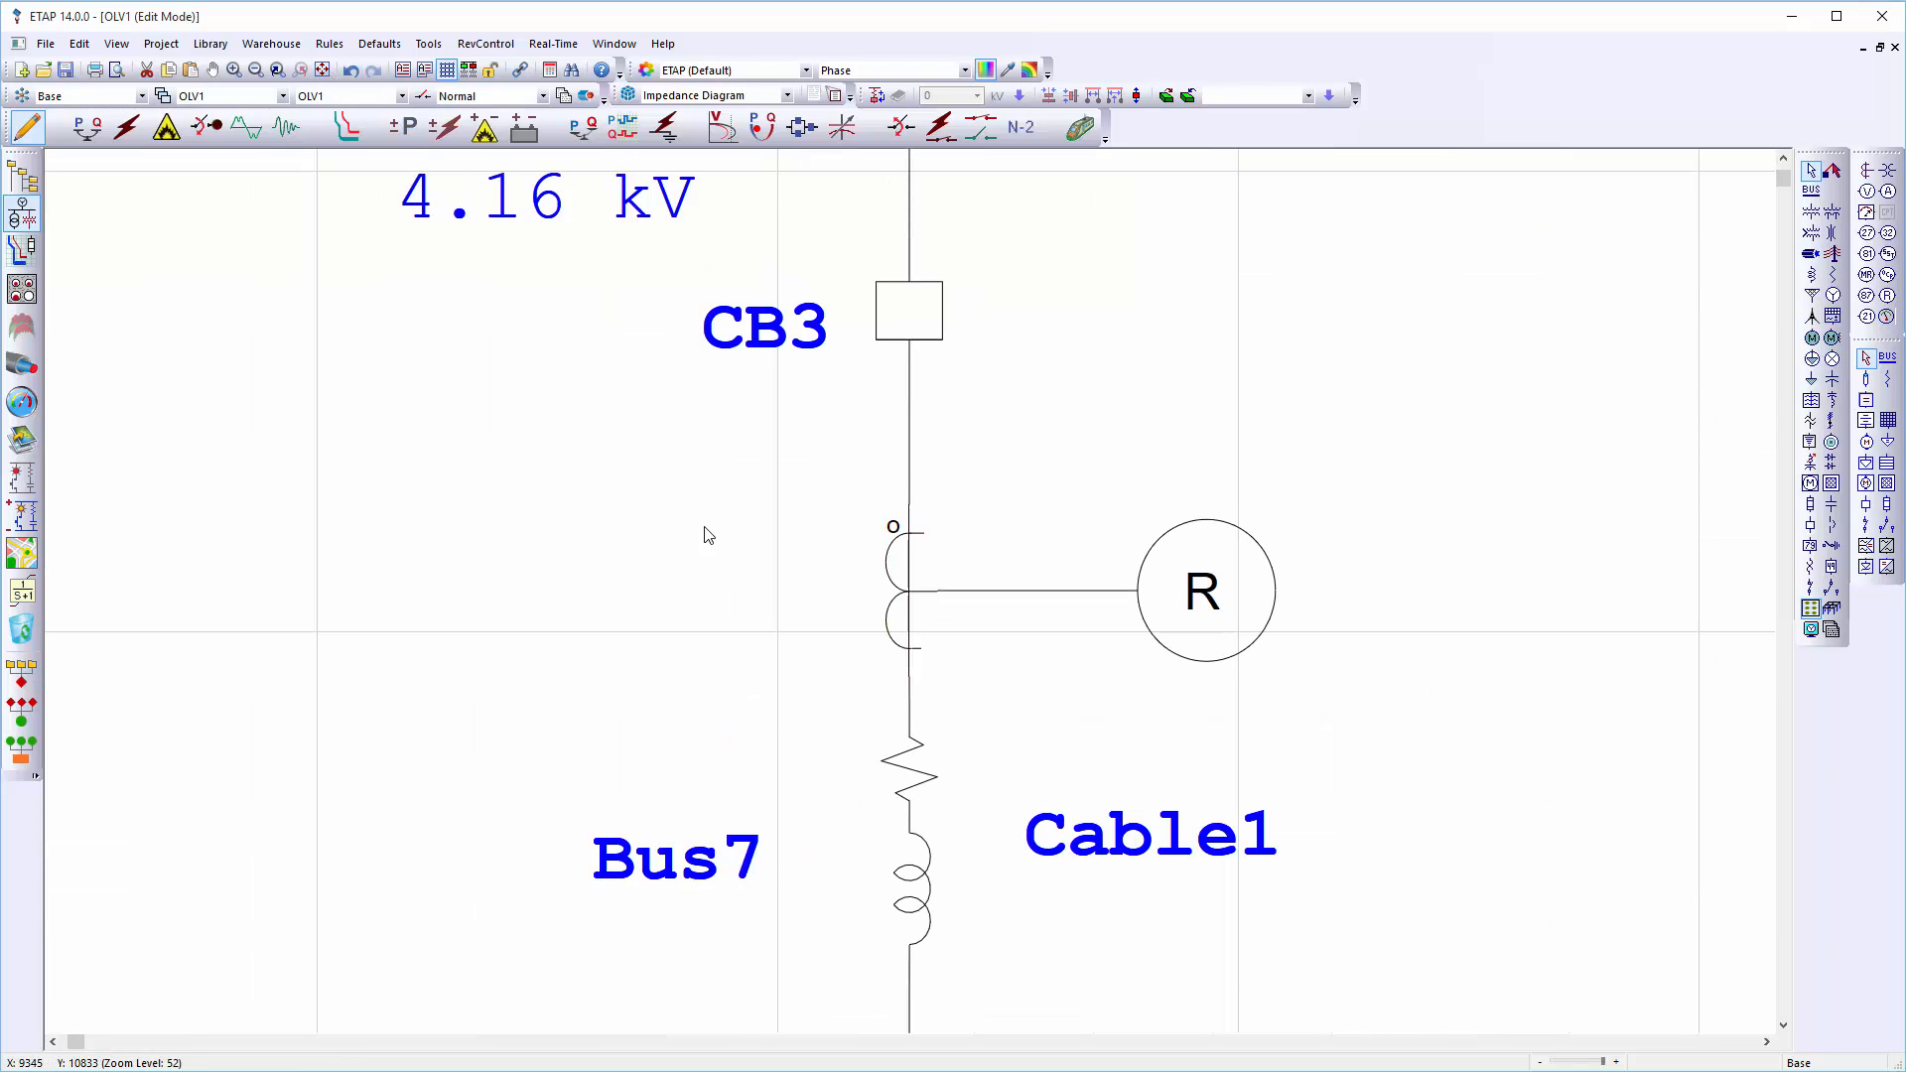
click(323, 72)
click(818, 447)
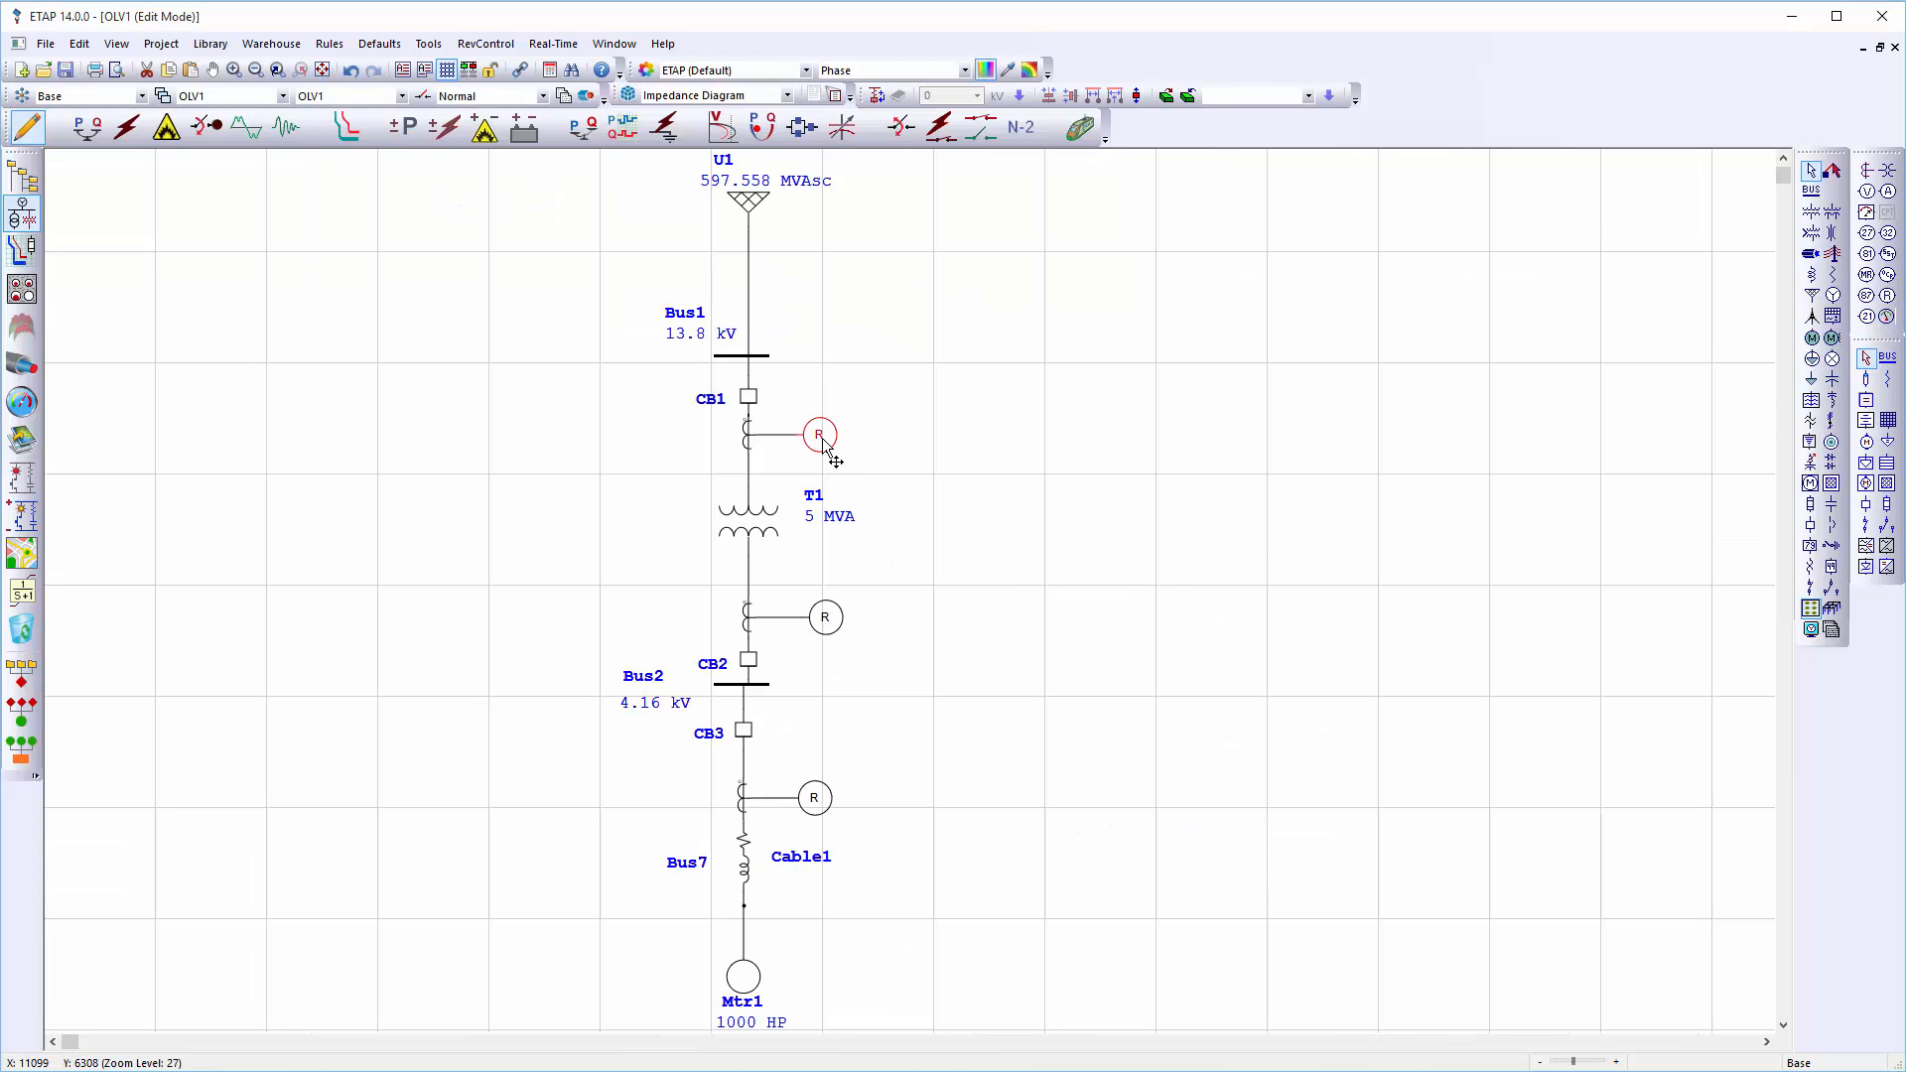
double_click(823, 443)
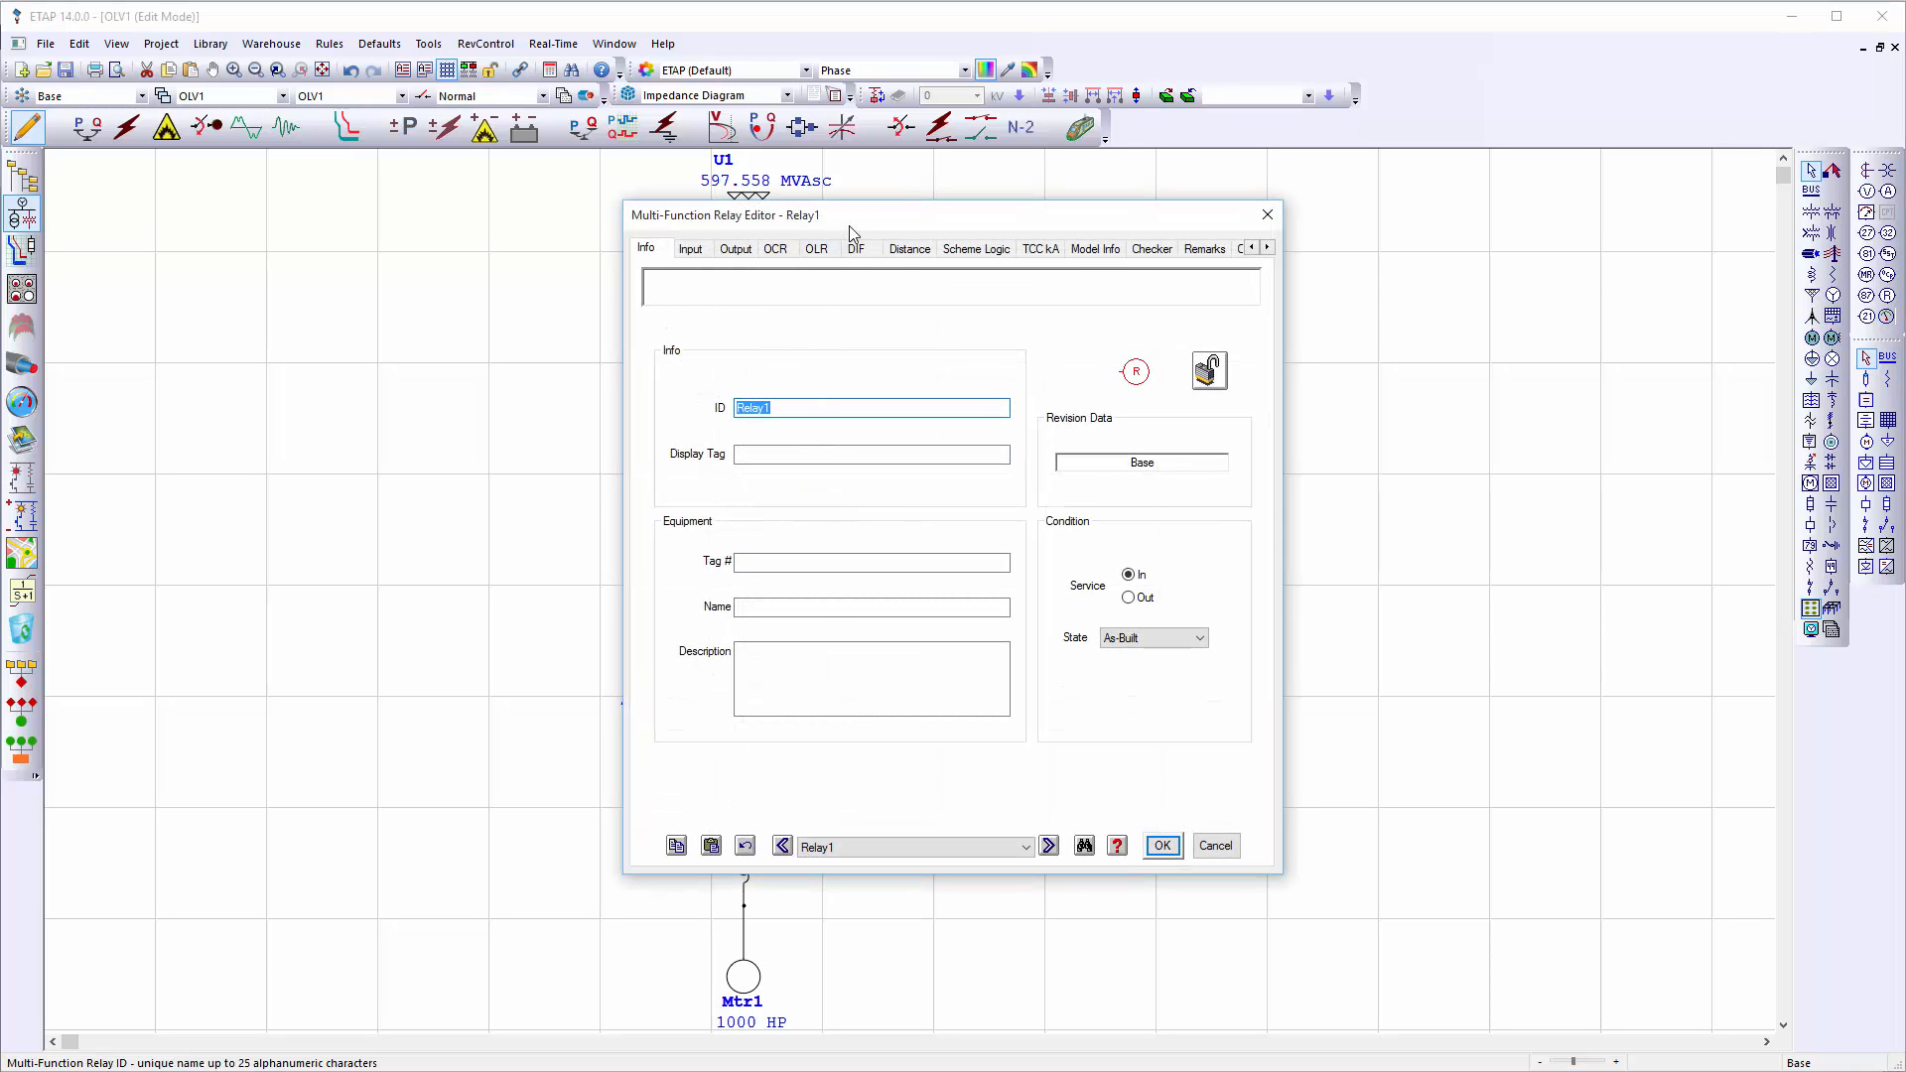
drag(849, 224, 1156, 292)
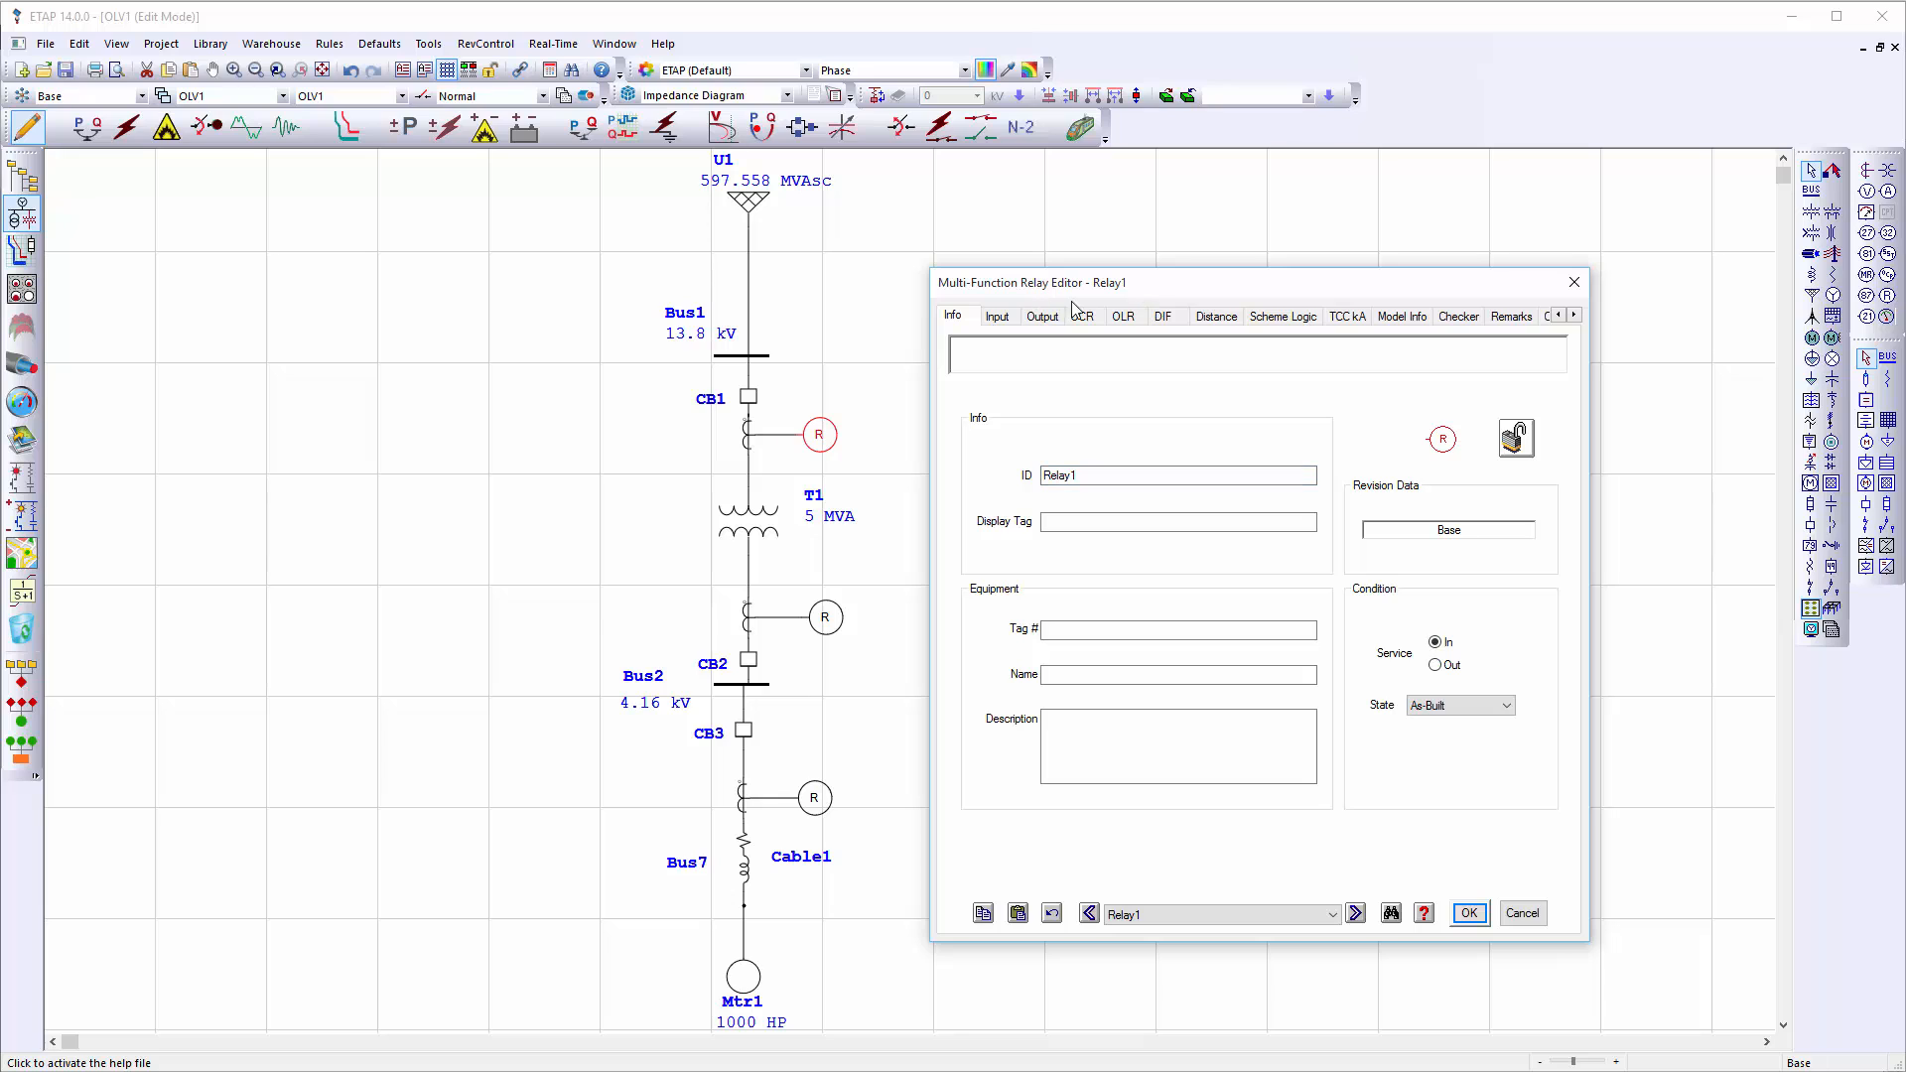
click(997, 317)
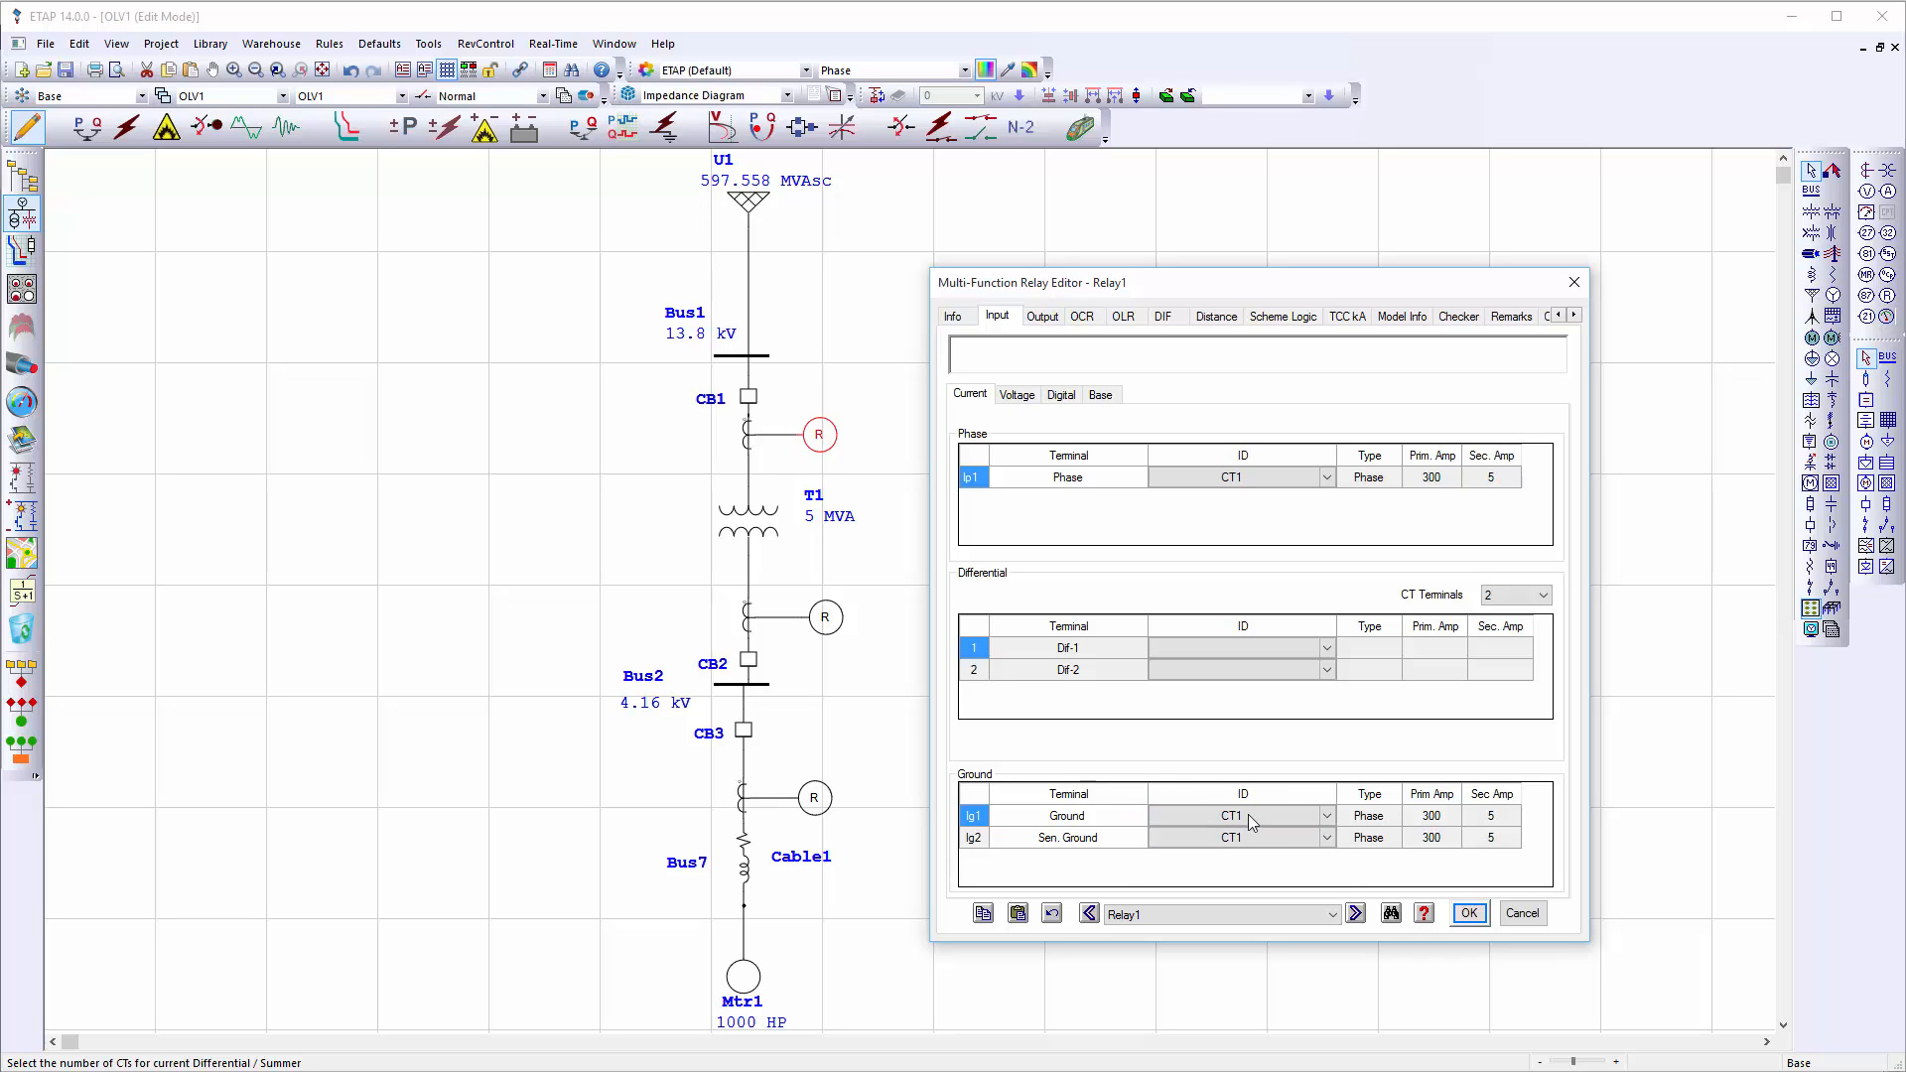
Add output DO1 to Relay1 for any element and level, with an interlock that opens HVCB CB1
click(1042, 320)
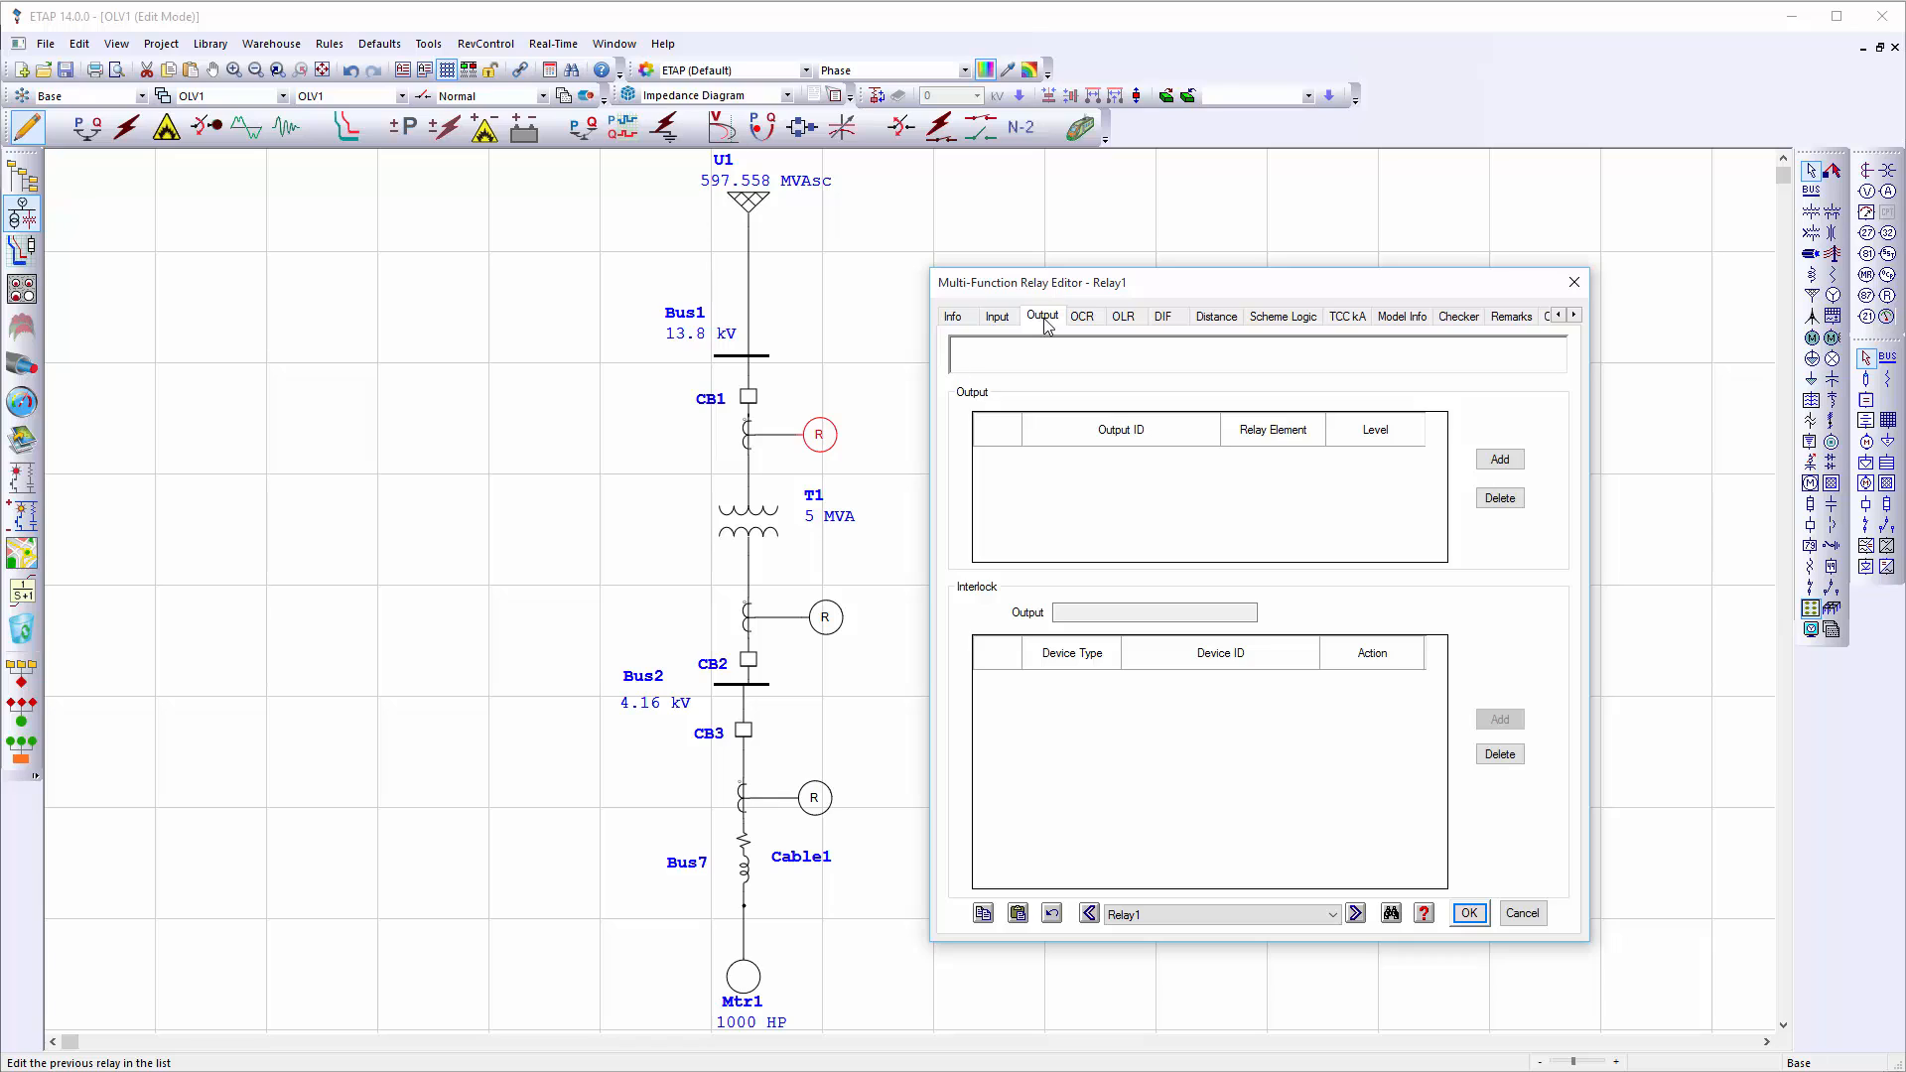
click(1499, 460)
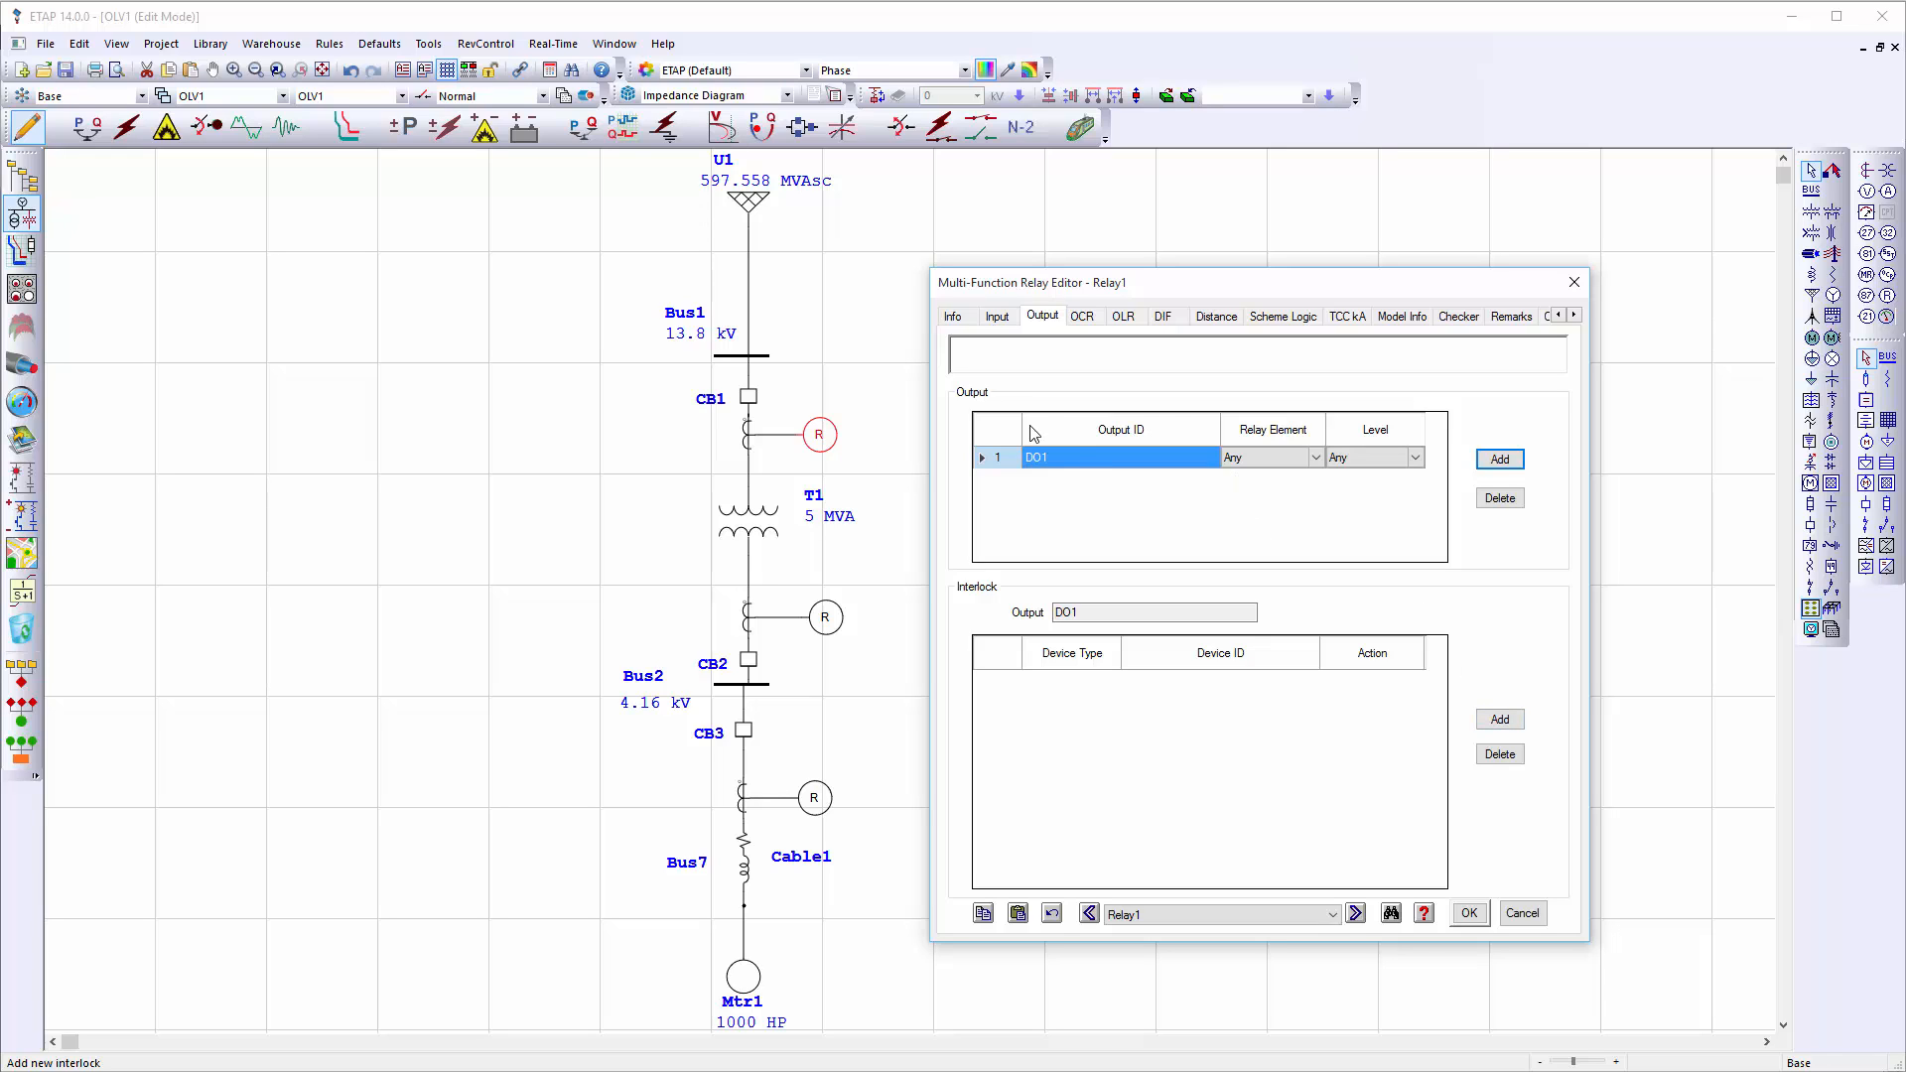
click(1500, 720)
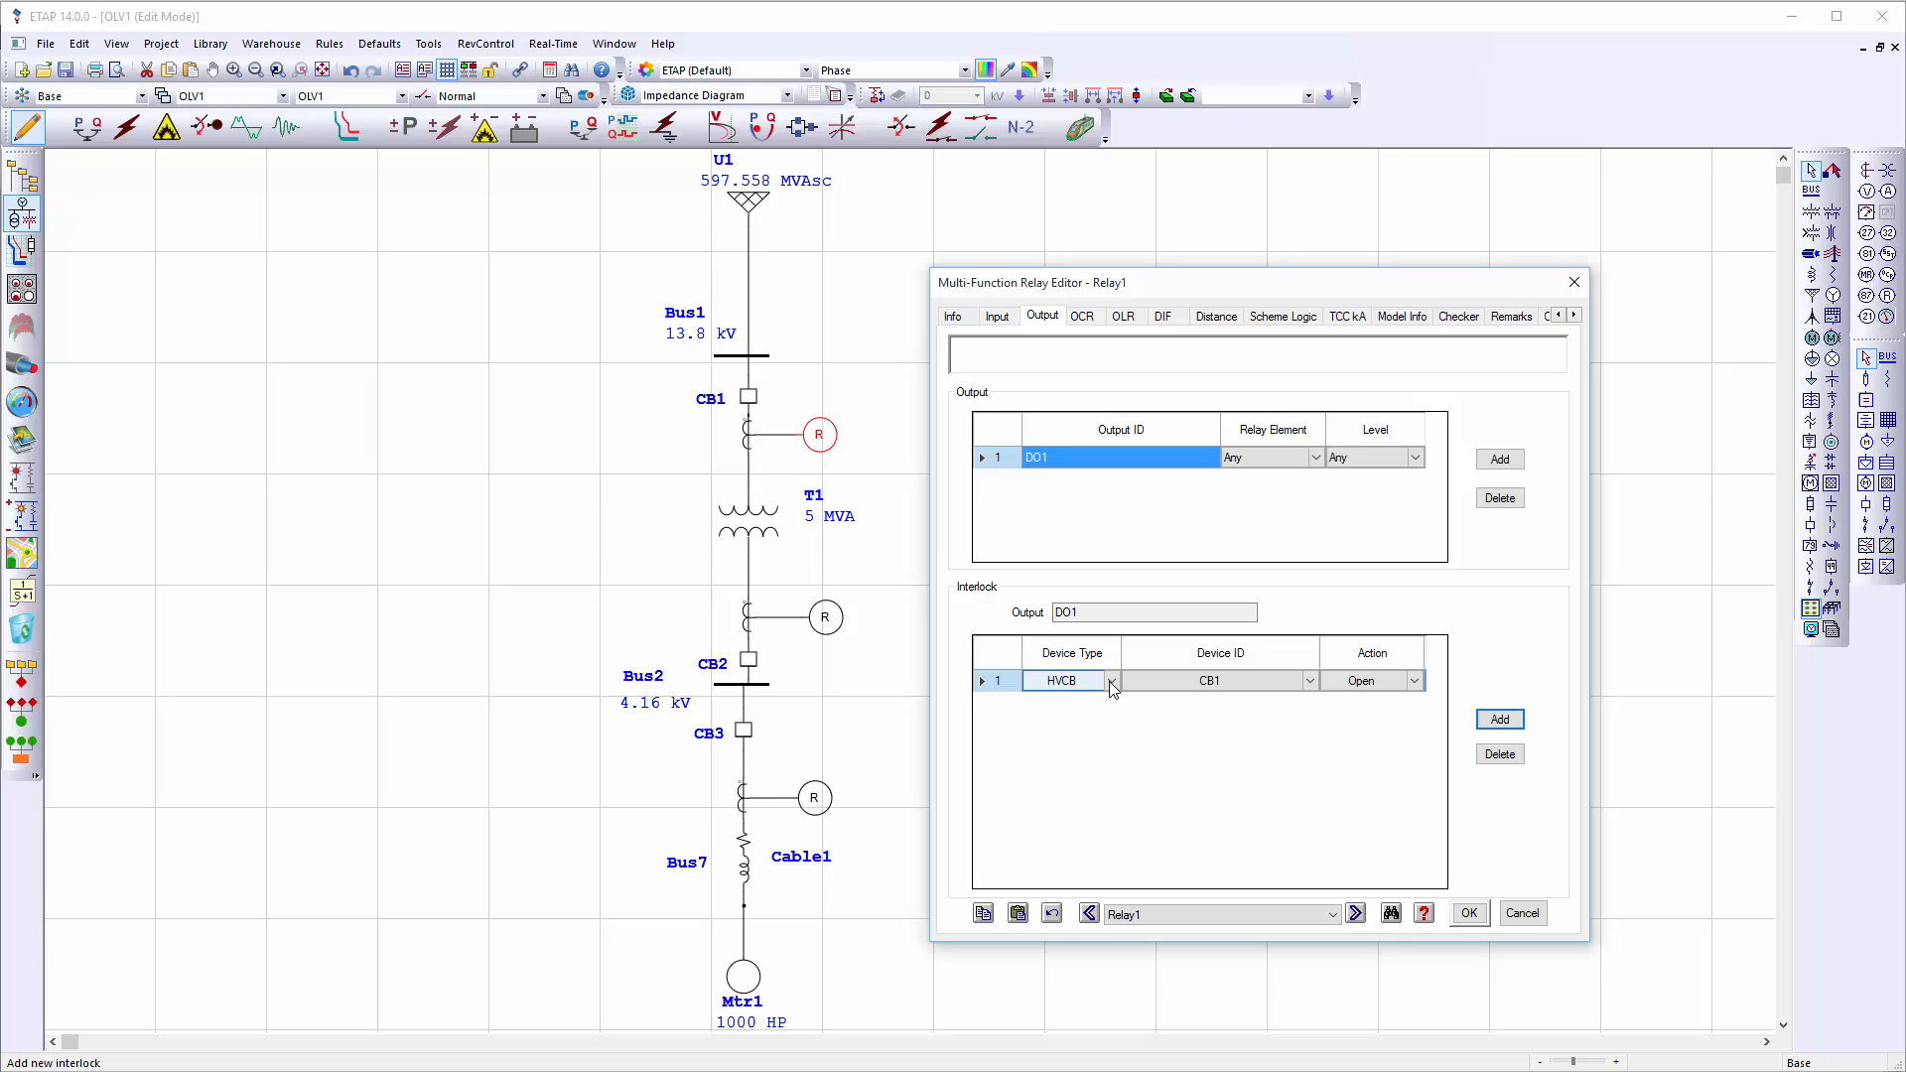
click(1195, 686)
click(1387, 686)
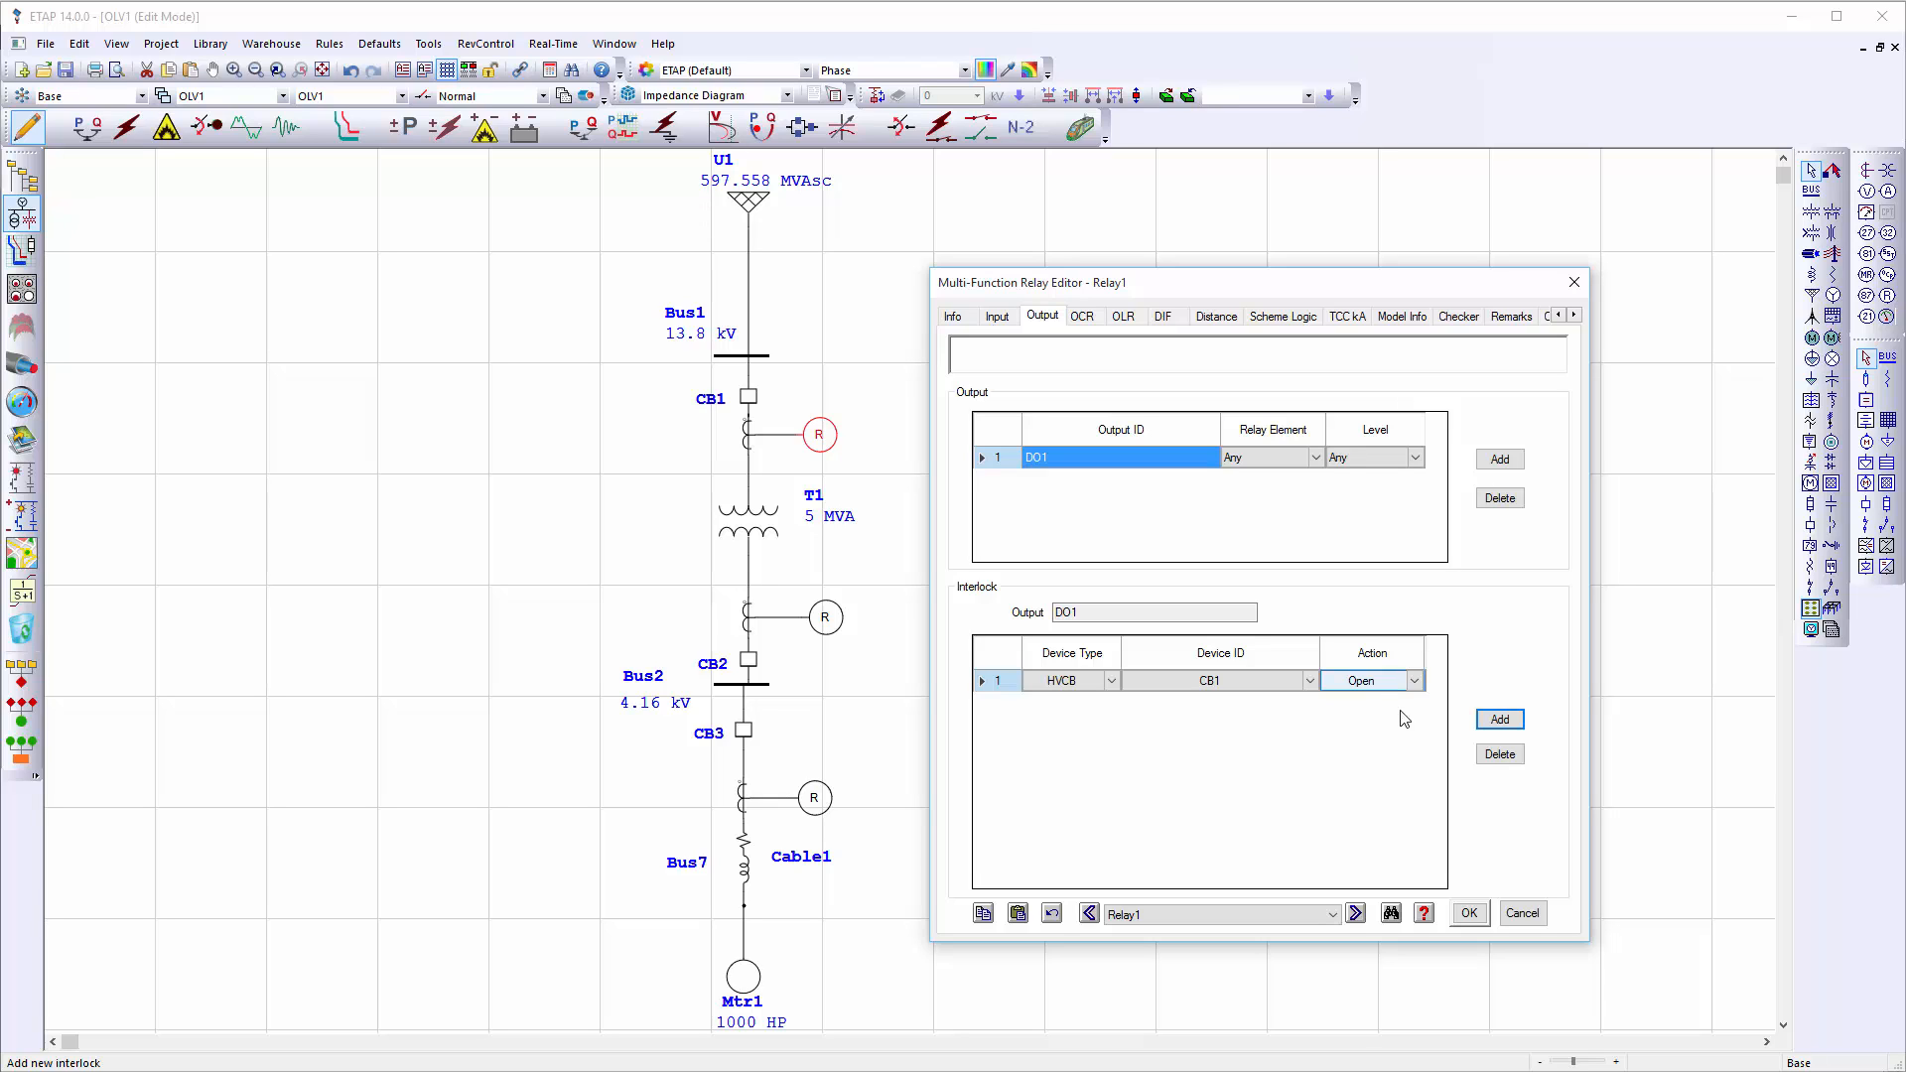
Open the relay library for Relay1's overcurrent settings and choose ABB as the manufacturer
click(1083, 315)
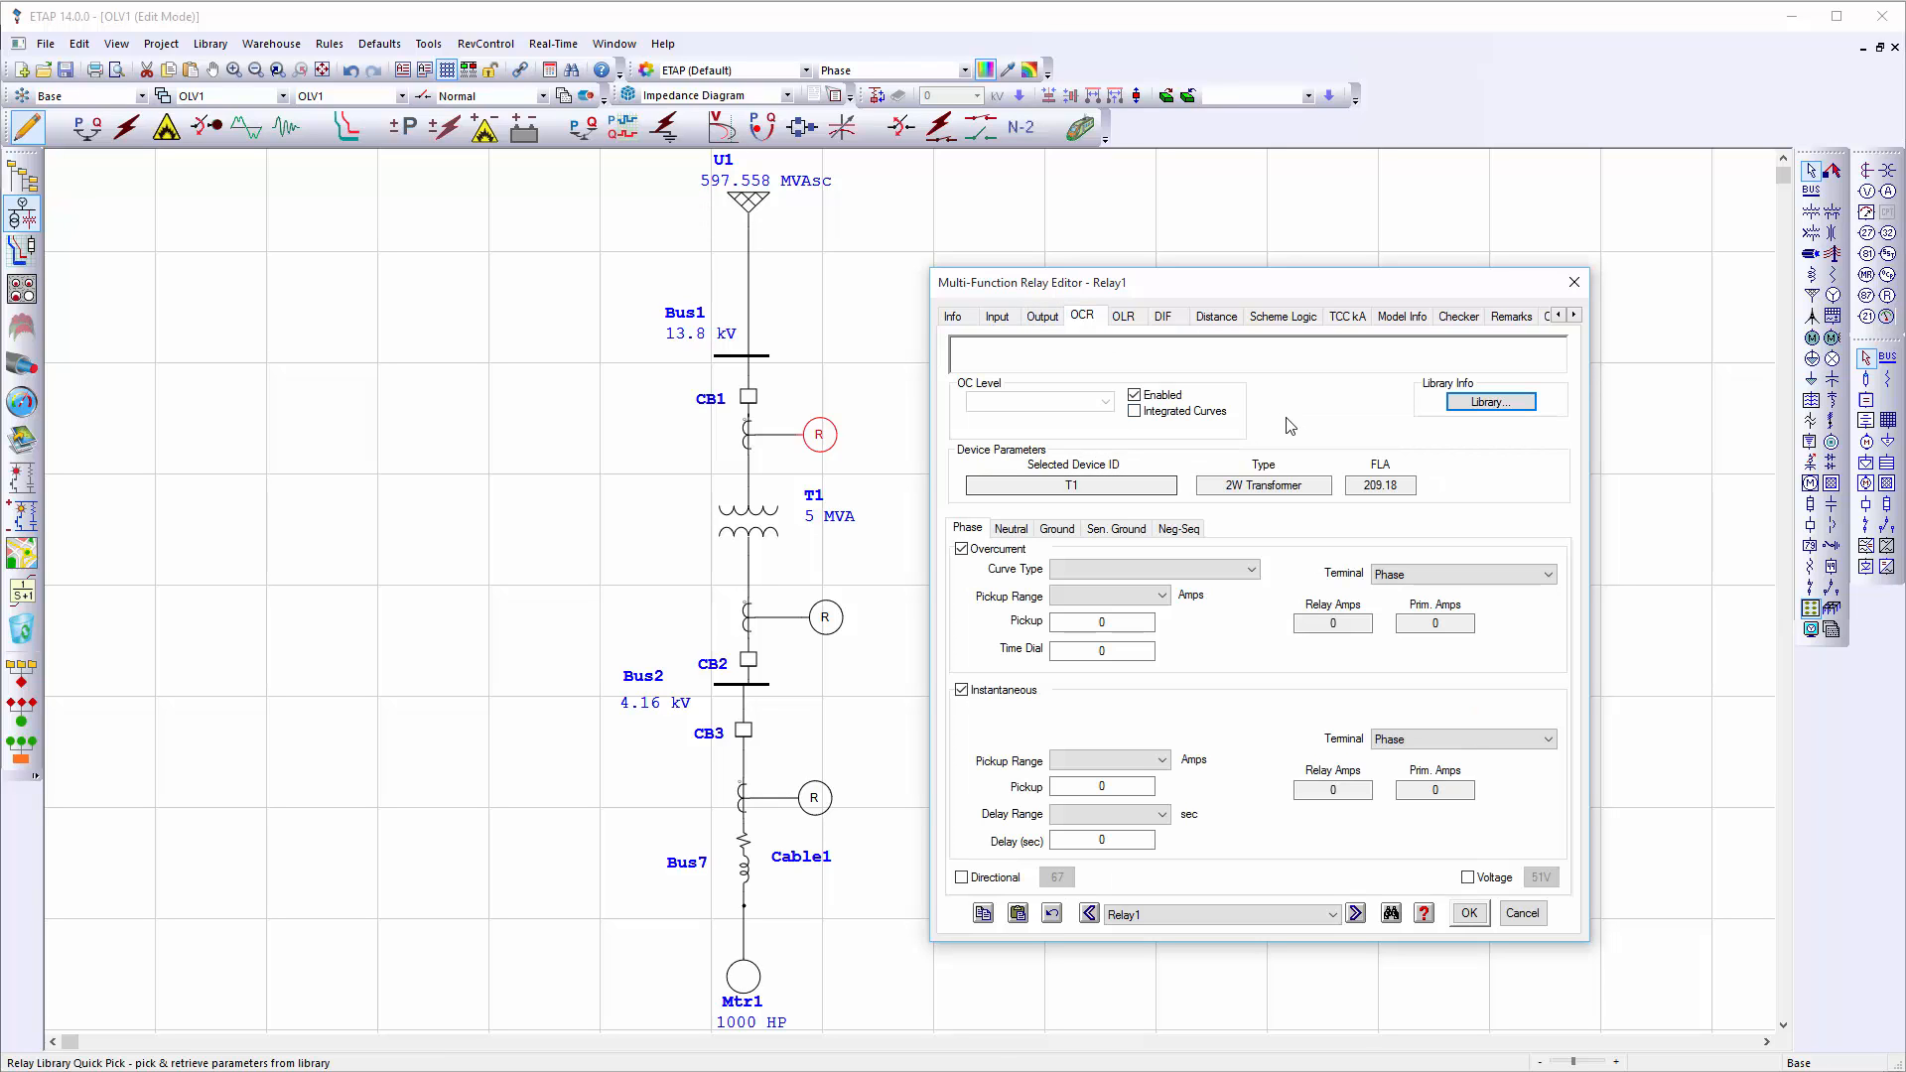
click(1471, 407)
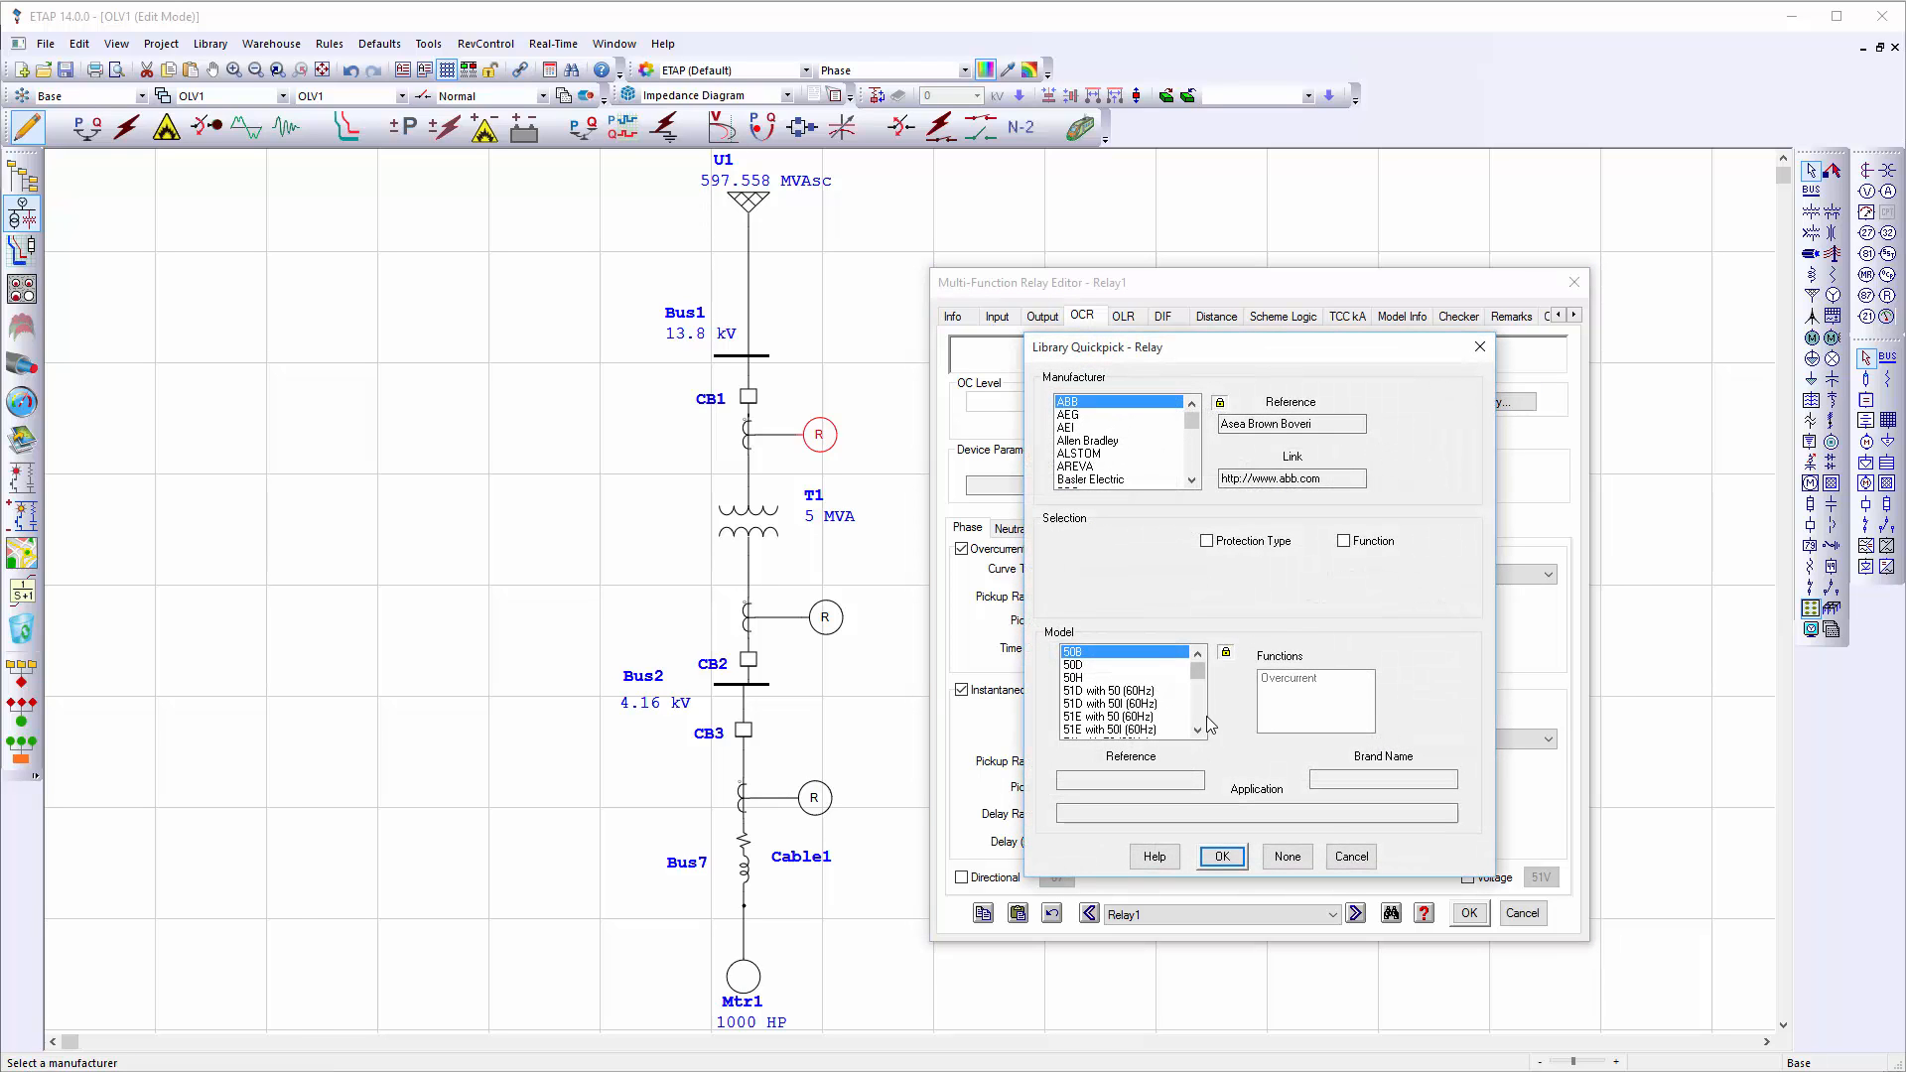
key(r)
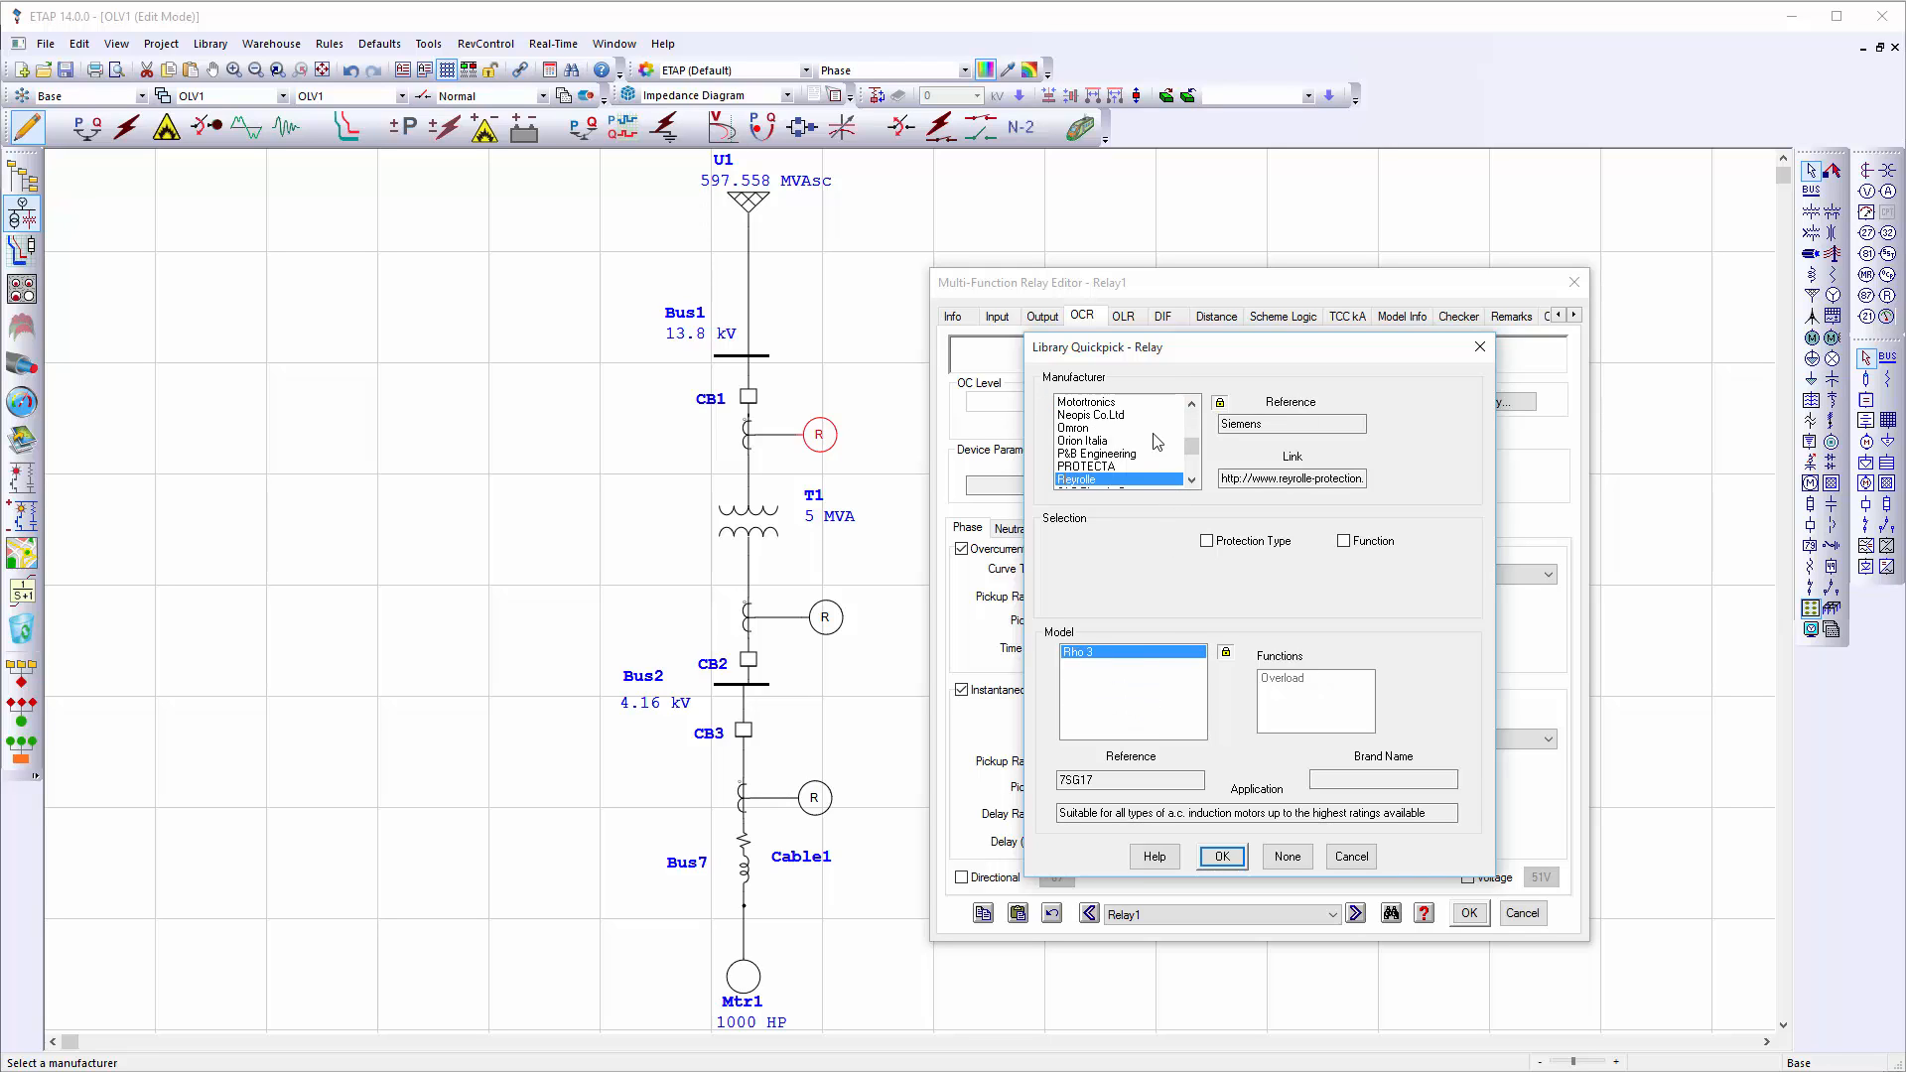
drag(1192, 449, 1190, 393)
click(1105, 403)
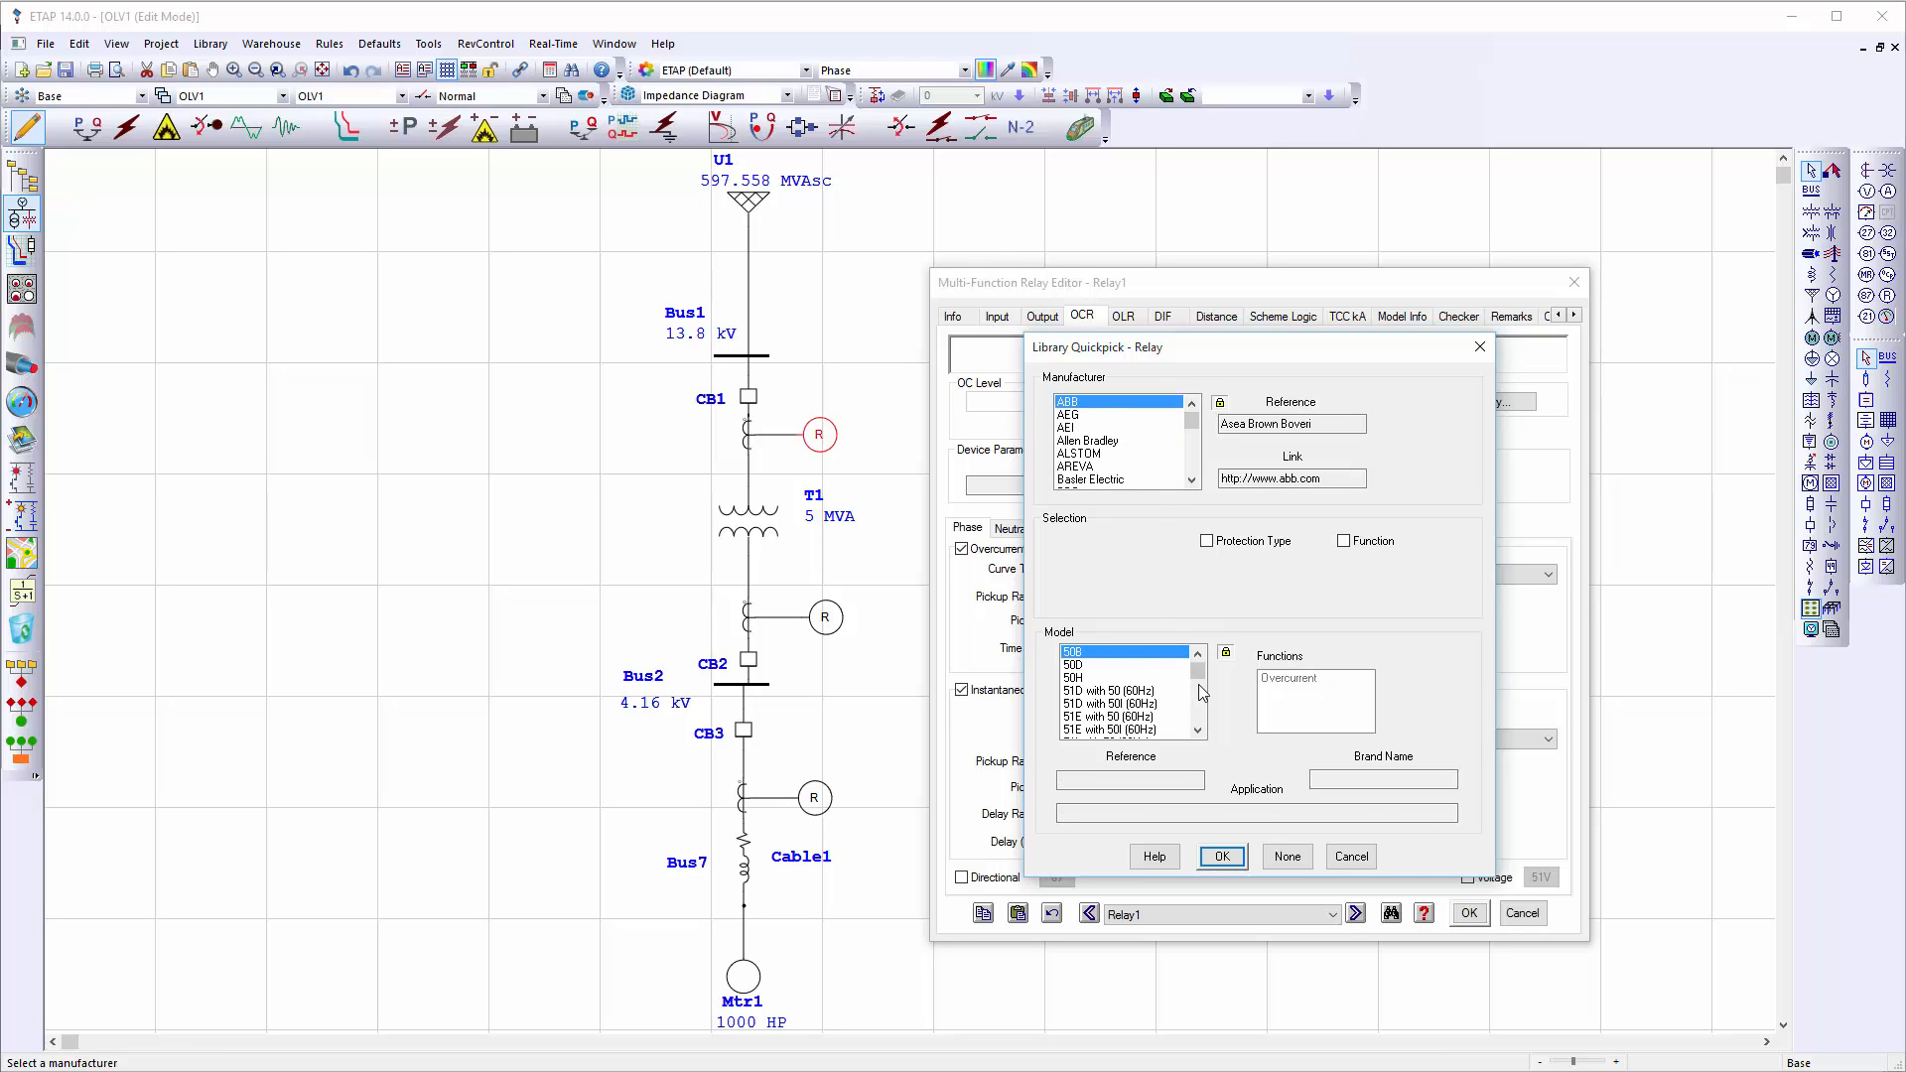
Assign the RET 541 model to Relay1 and save the relay's settings
drag(1199, 674, 1200, 700)
click(1200, 729)
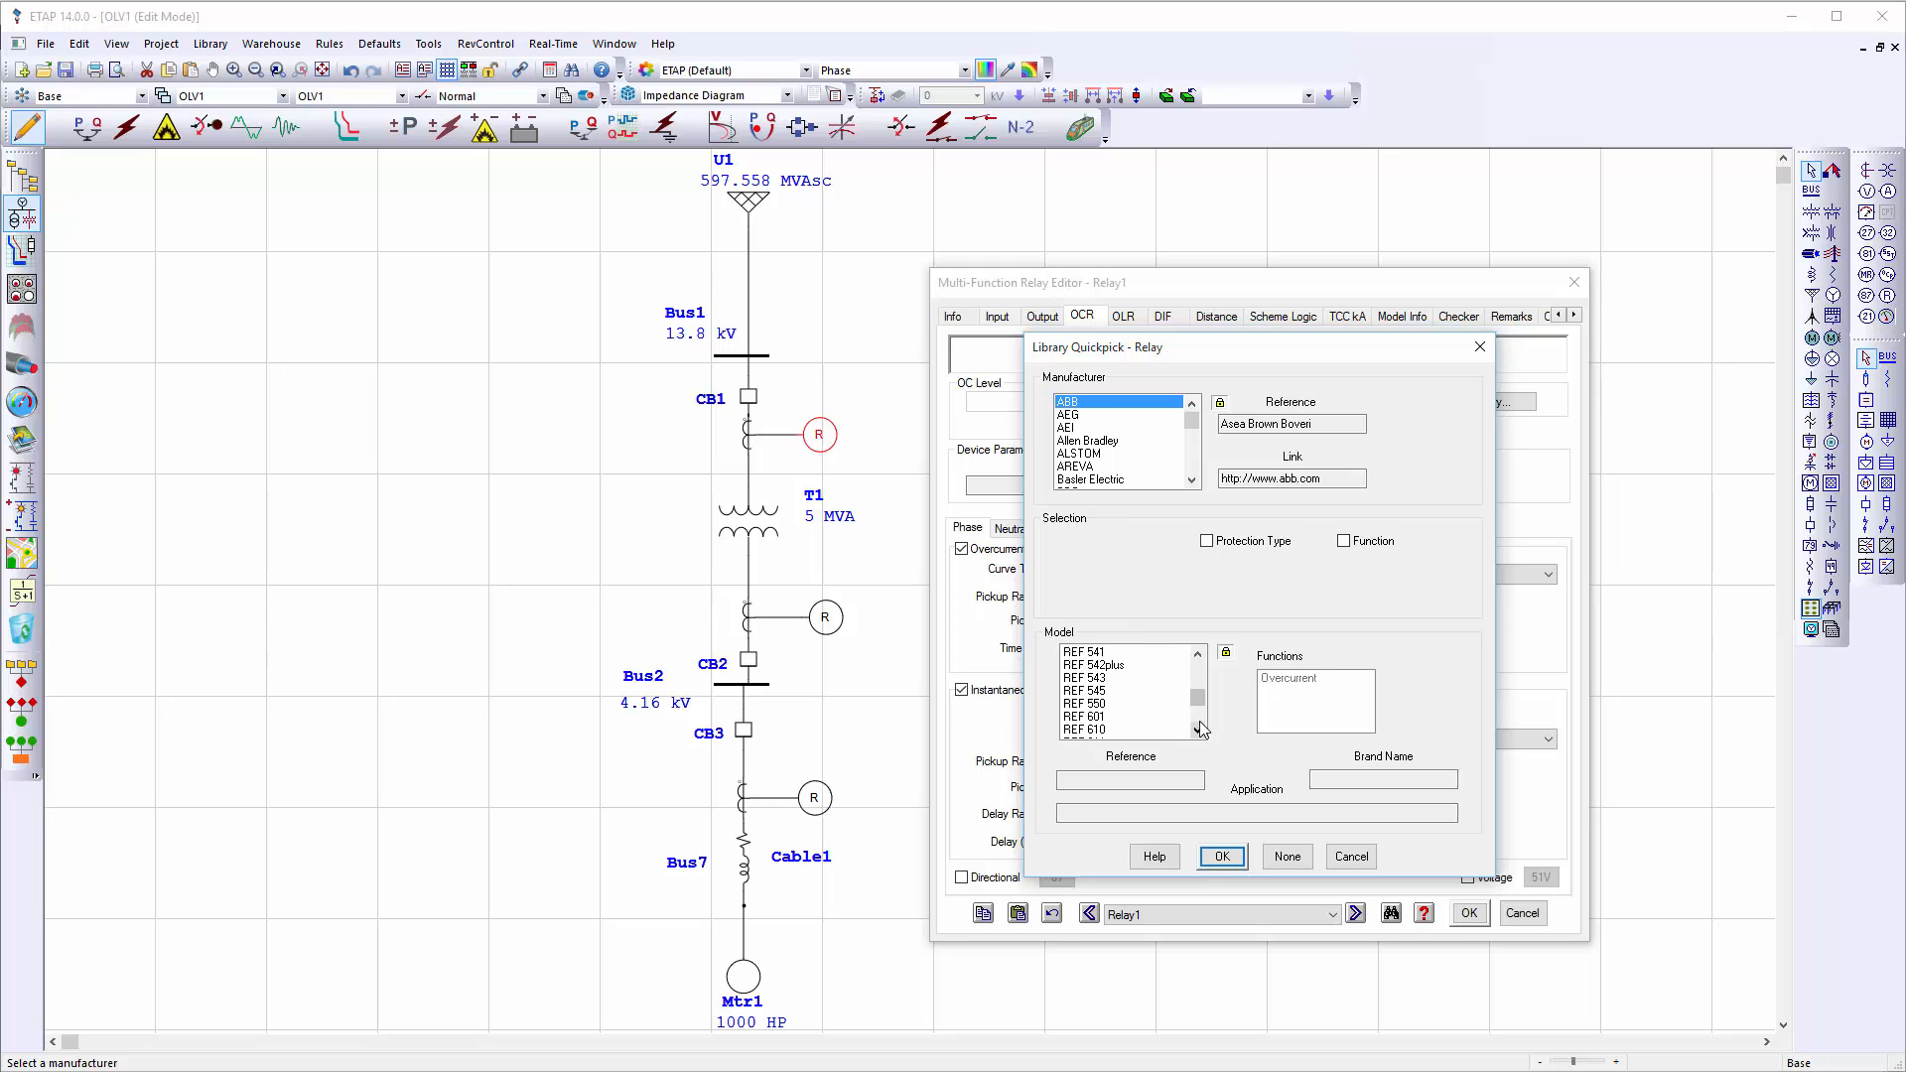
click(1198, 730)
click(1198, 730)
click(1199, 731)
click(1198, 731)
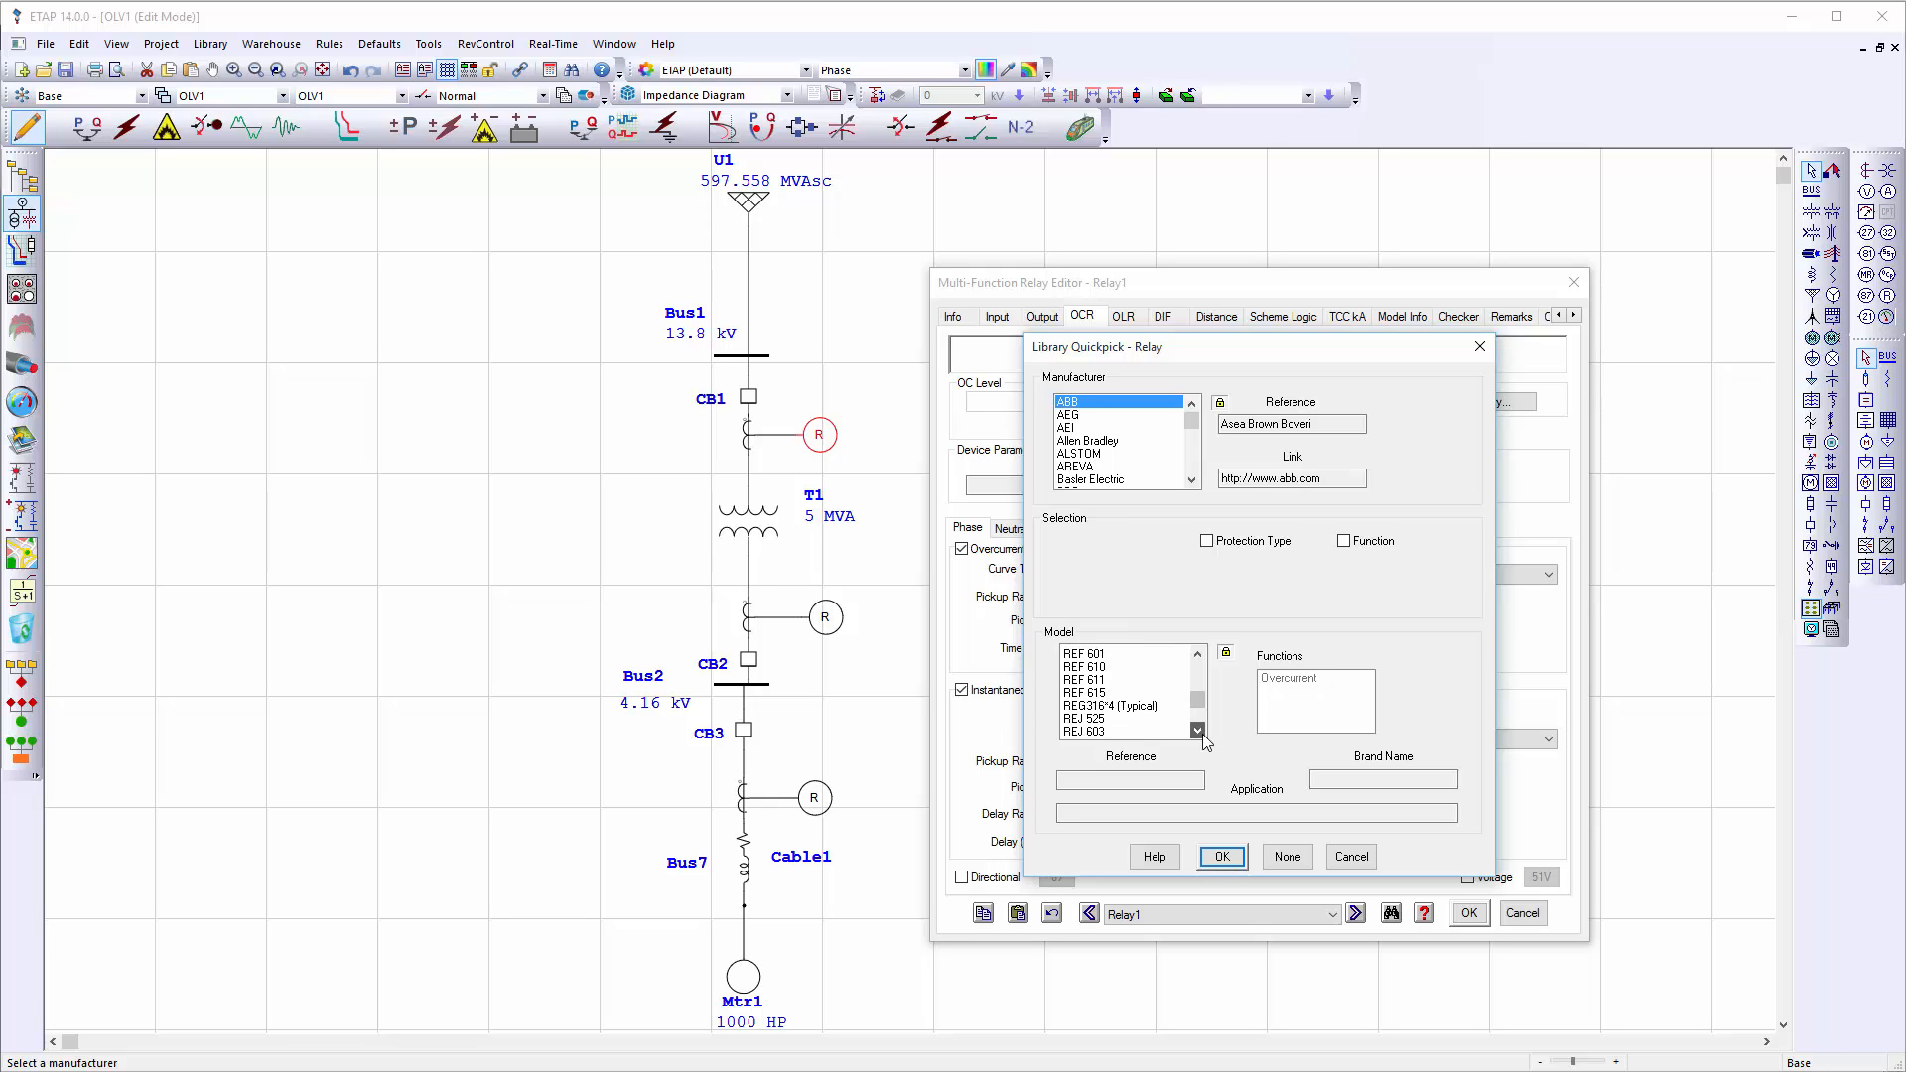
click(1202, 733)
click(1203, 734)
click(1202, 734)
click(1202, 734)
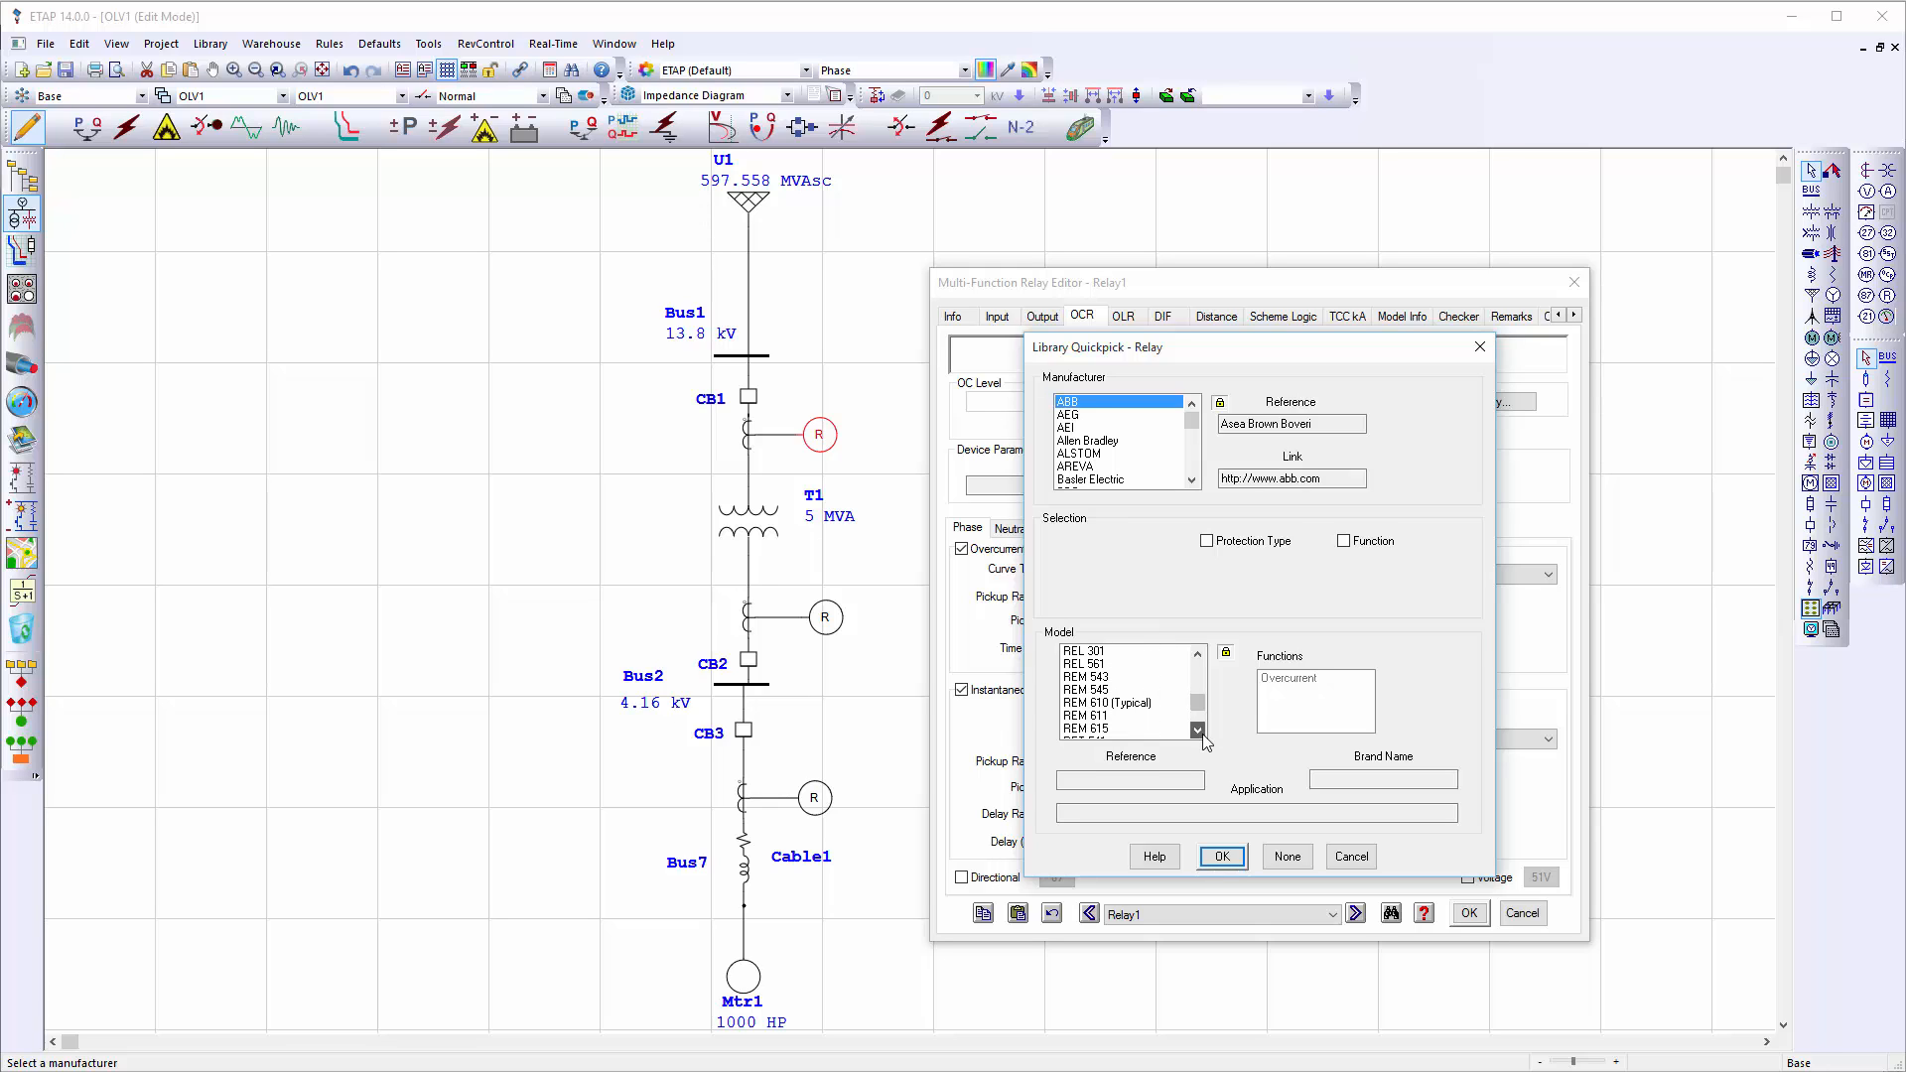
click(1203, 734)
click(1202, 734)
click(1202, 734)
click(1203, 734)
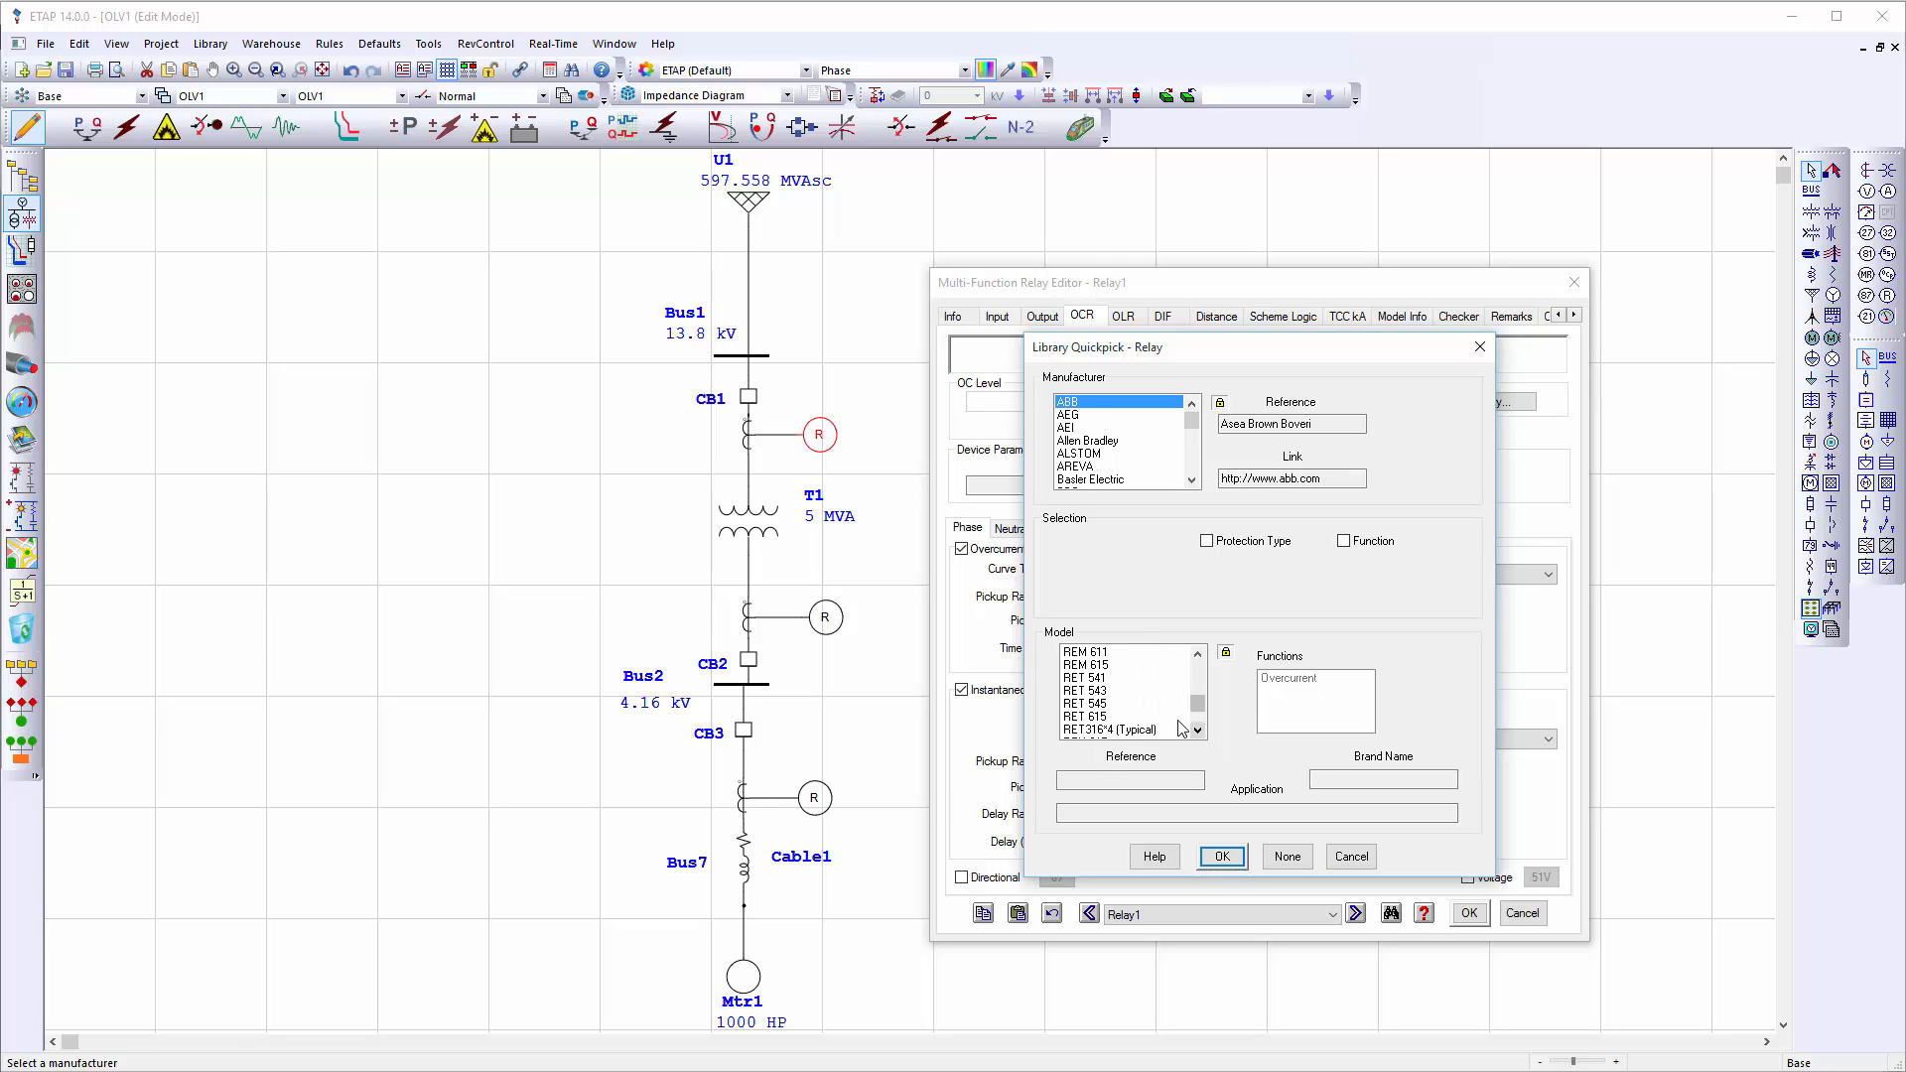
click(1132, 678)
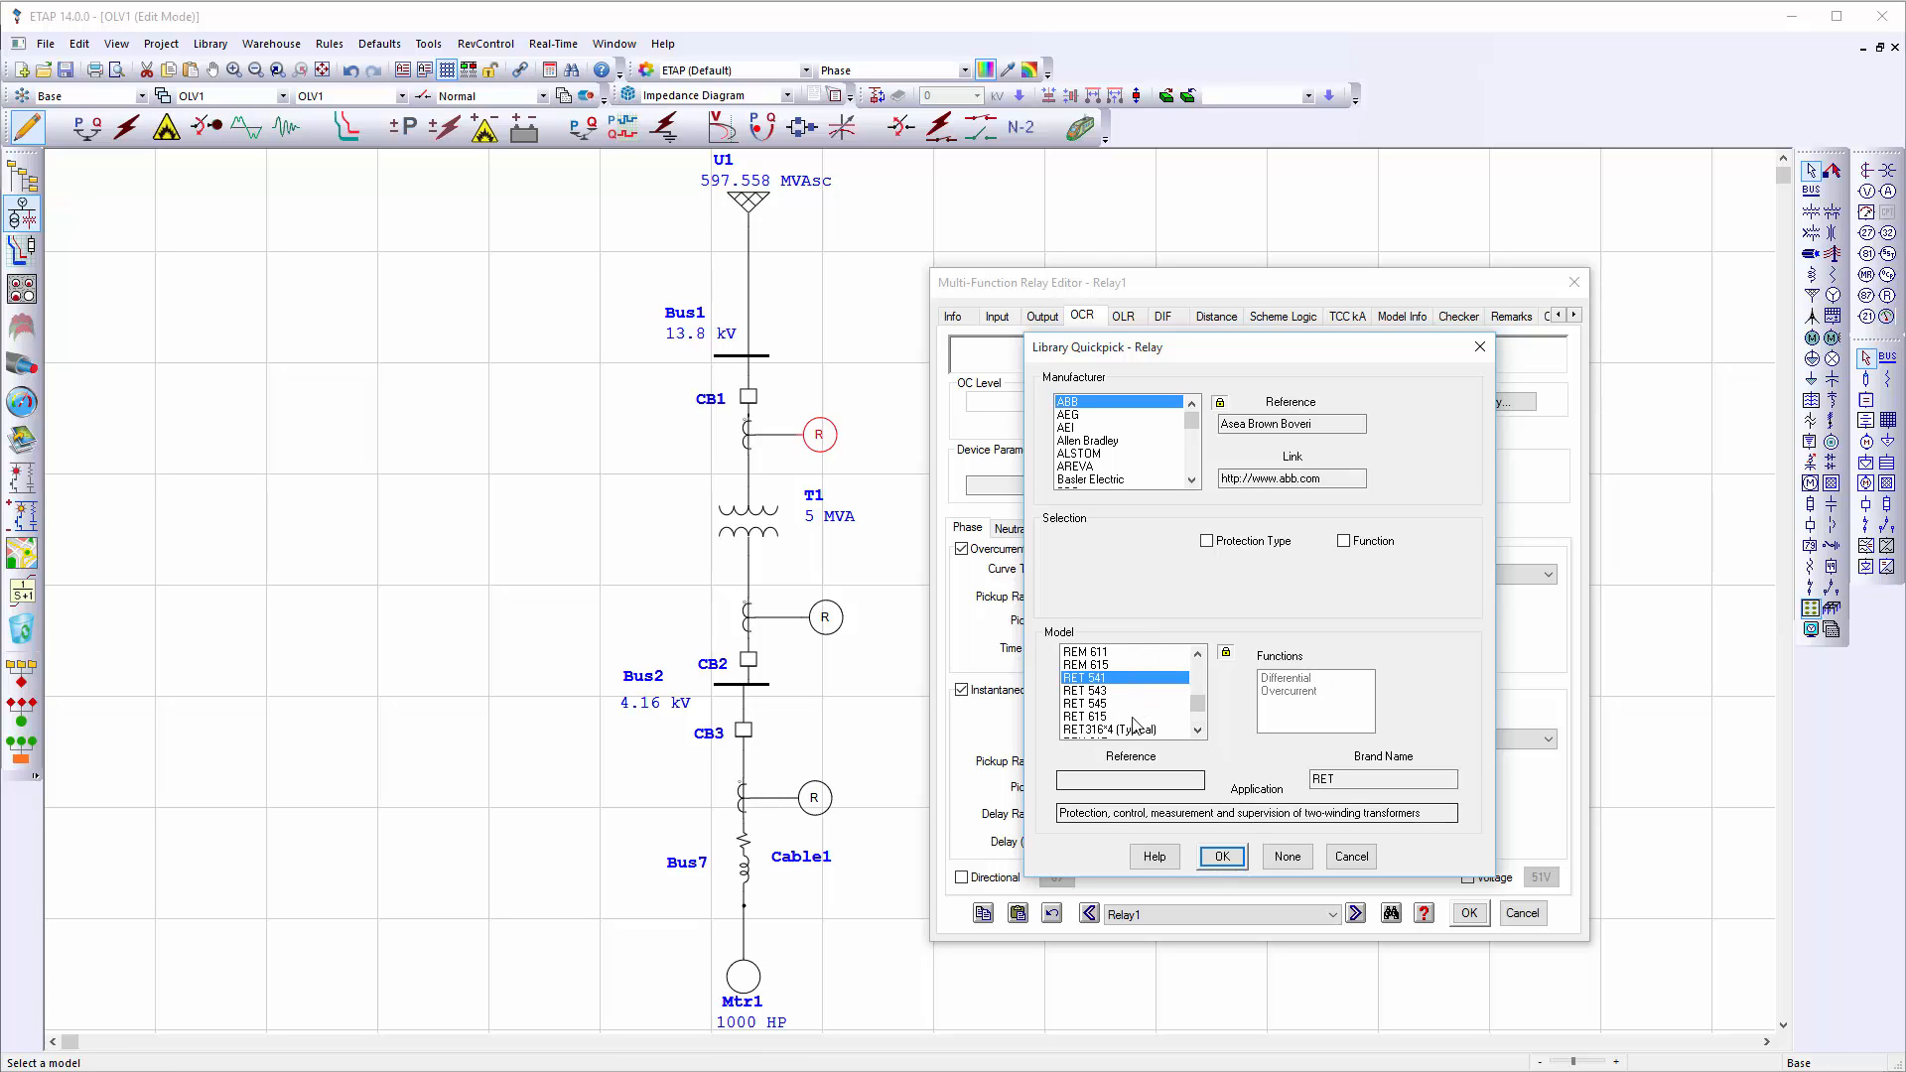
click(1118, 691)
click(1116, 704)
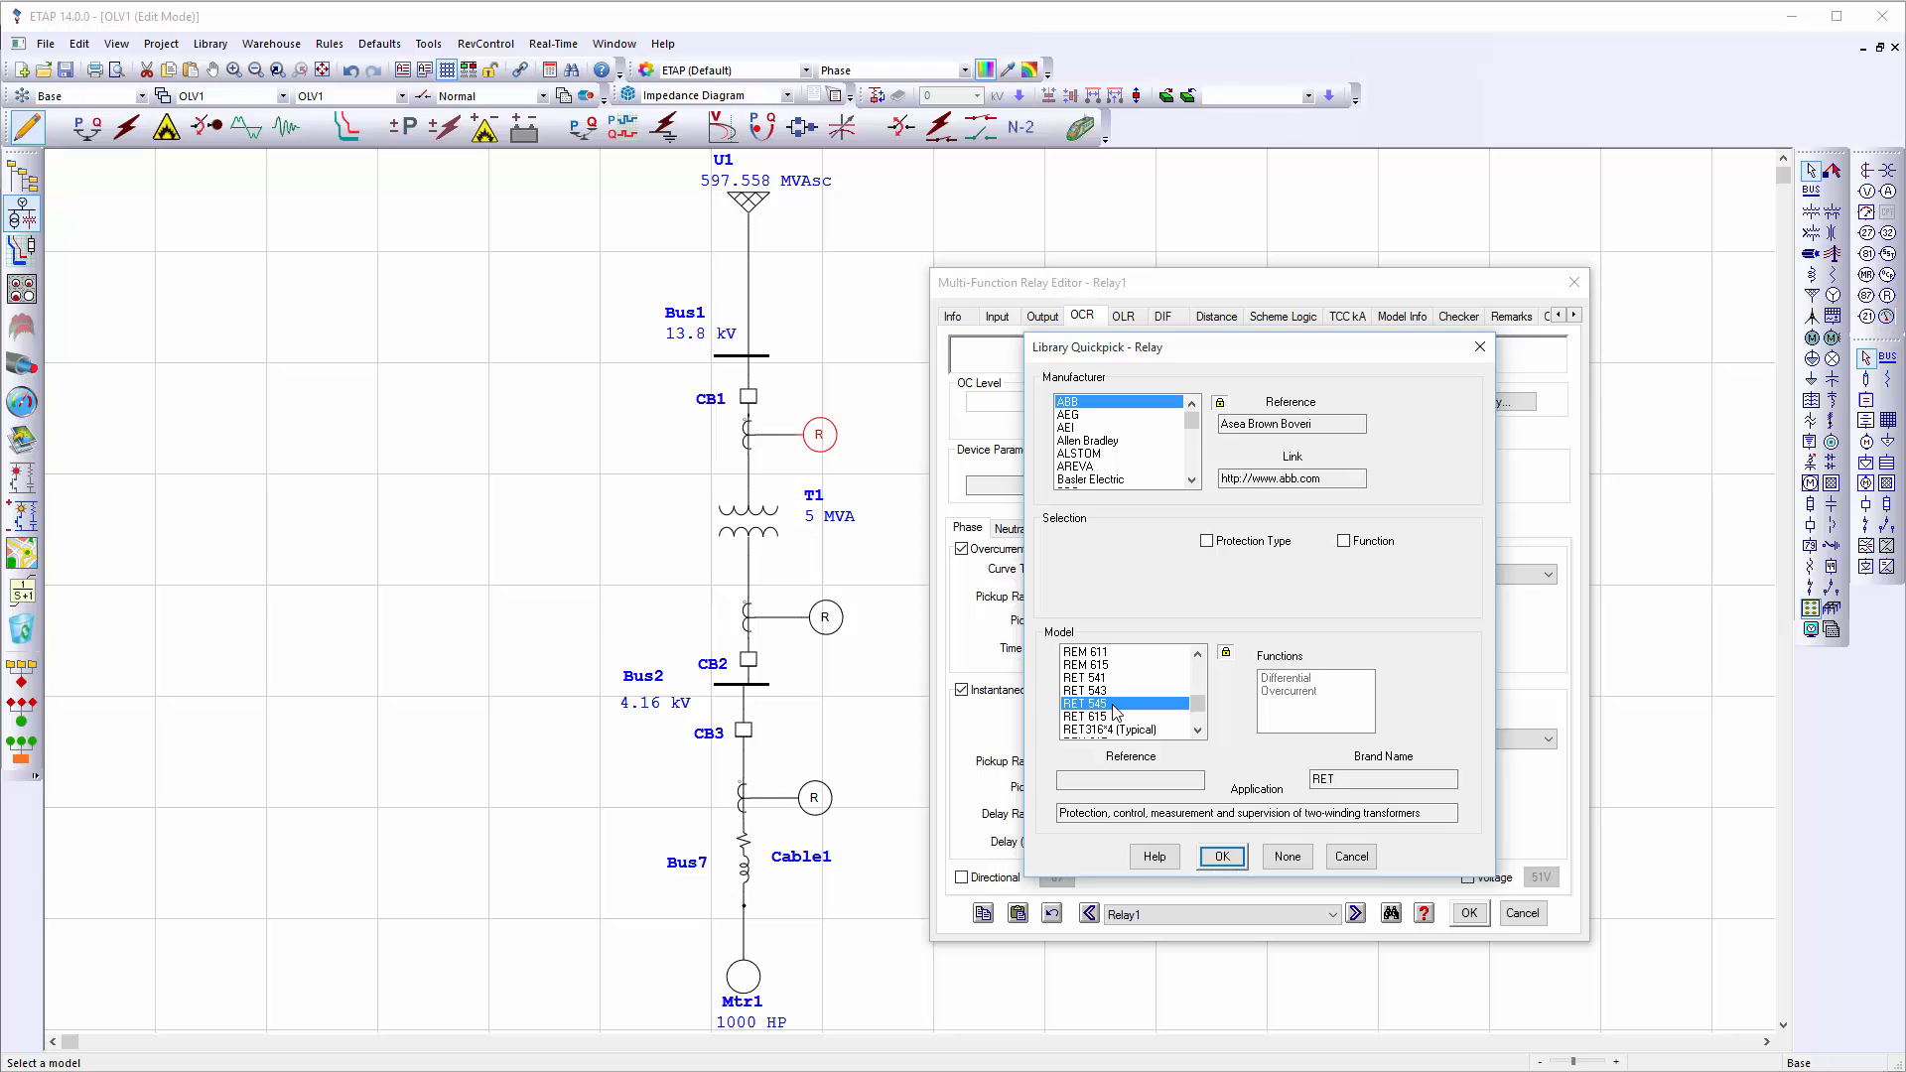
click(1105, 679)
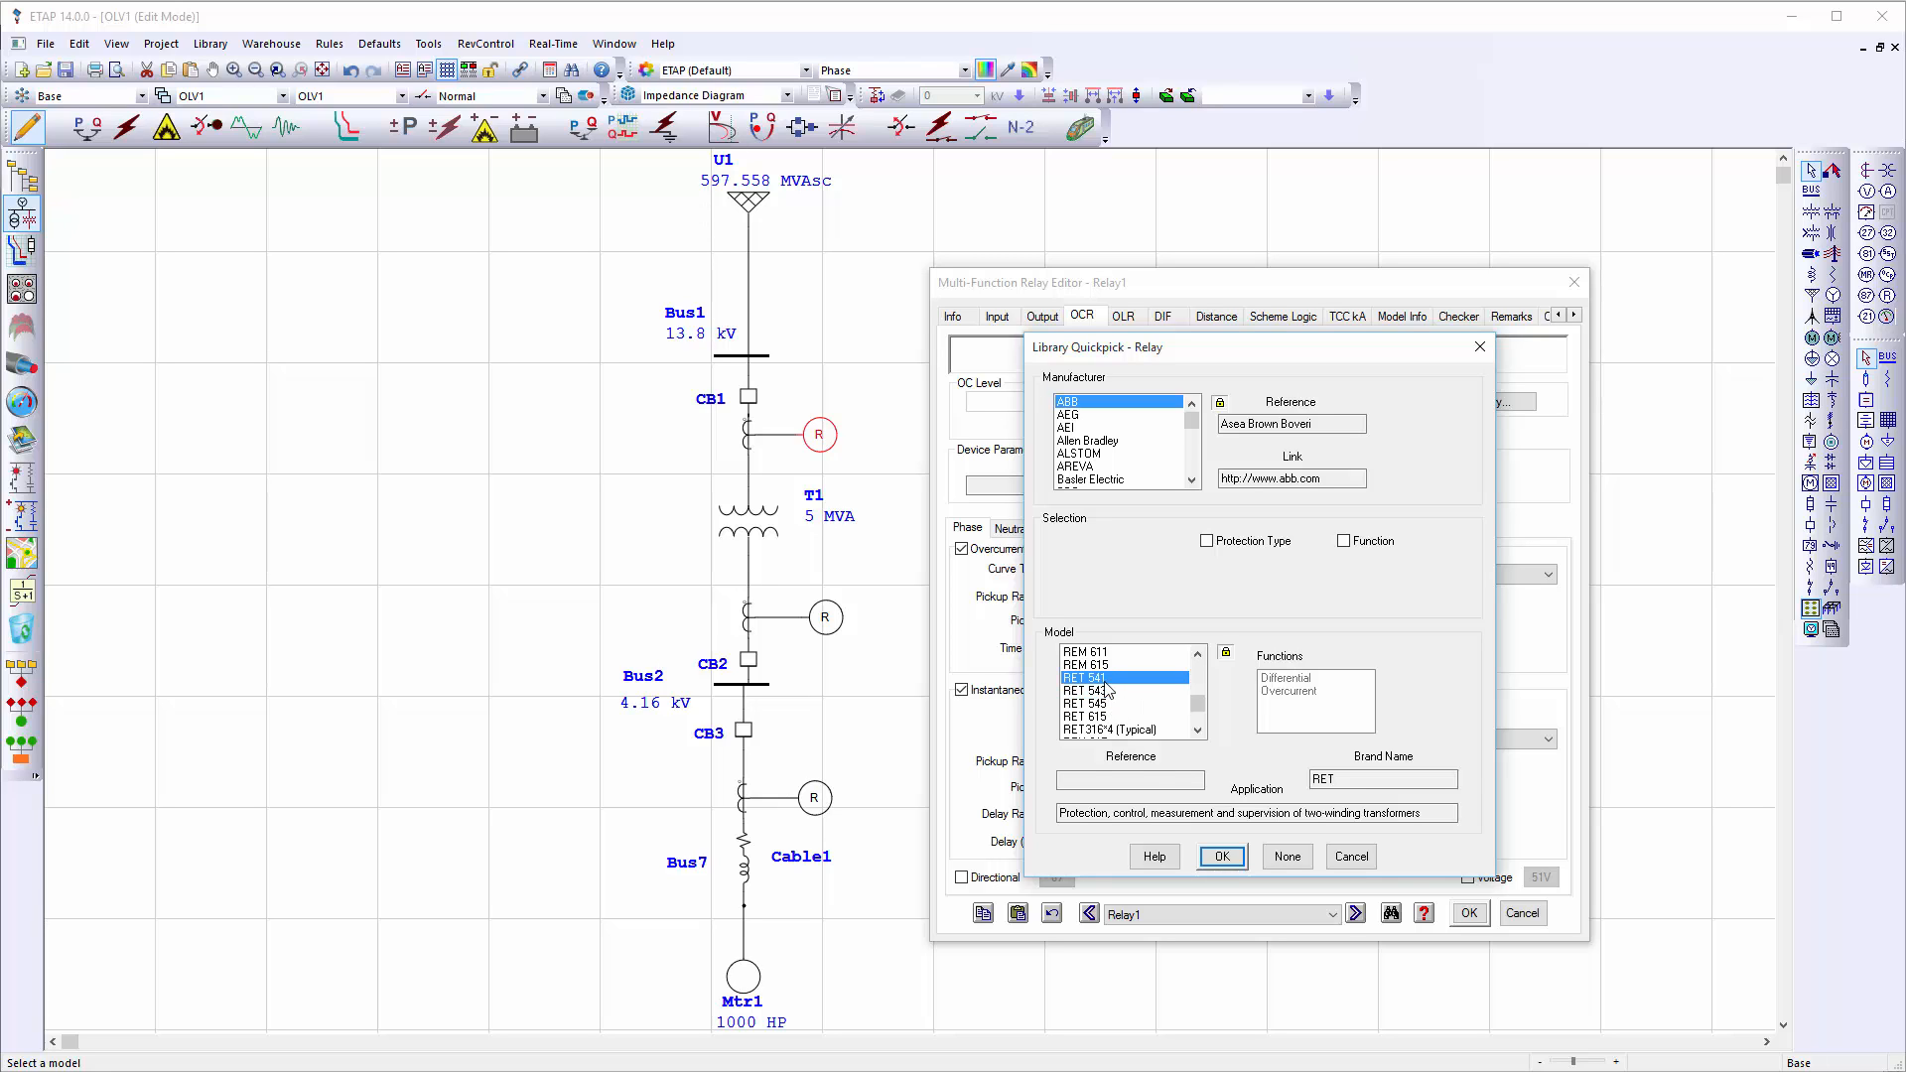
click(1236, 859)
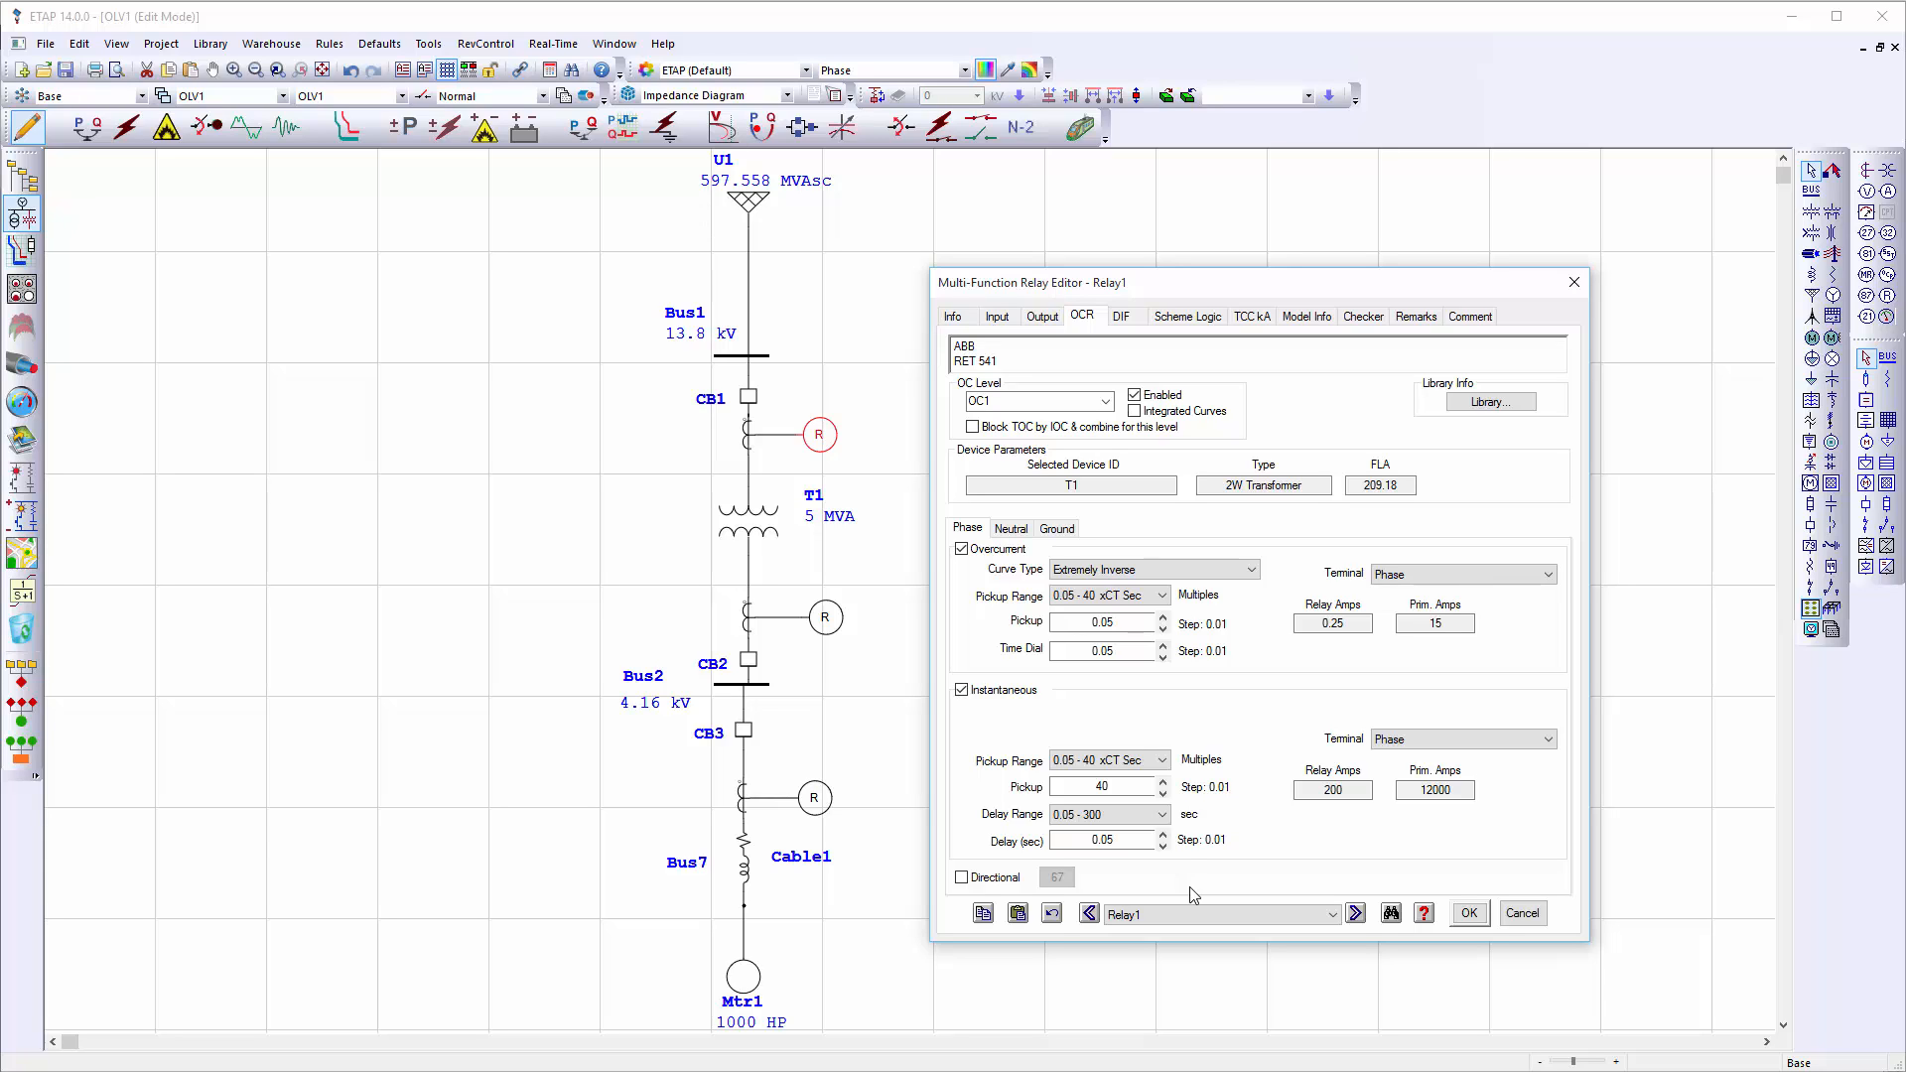
click(1470, 914)
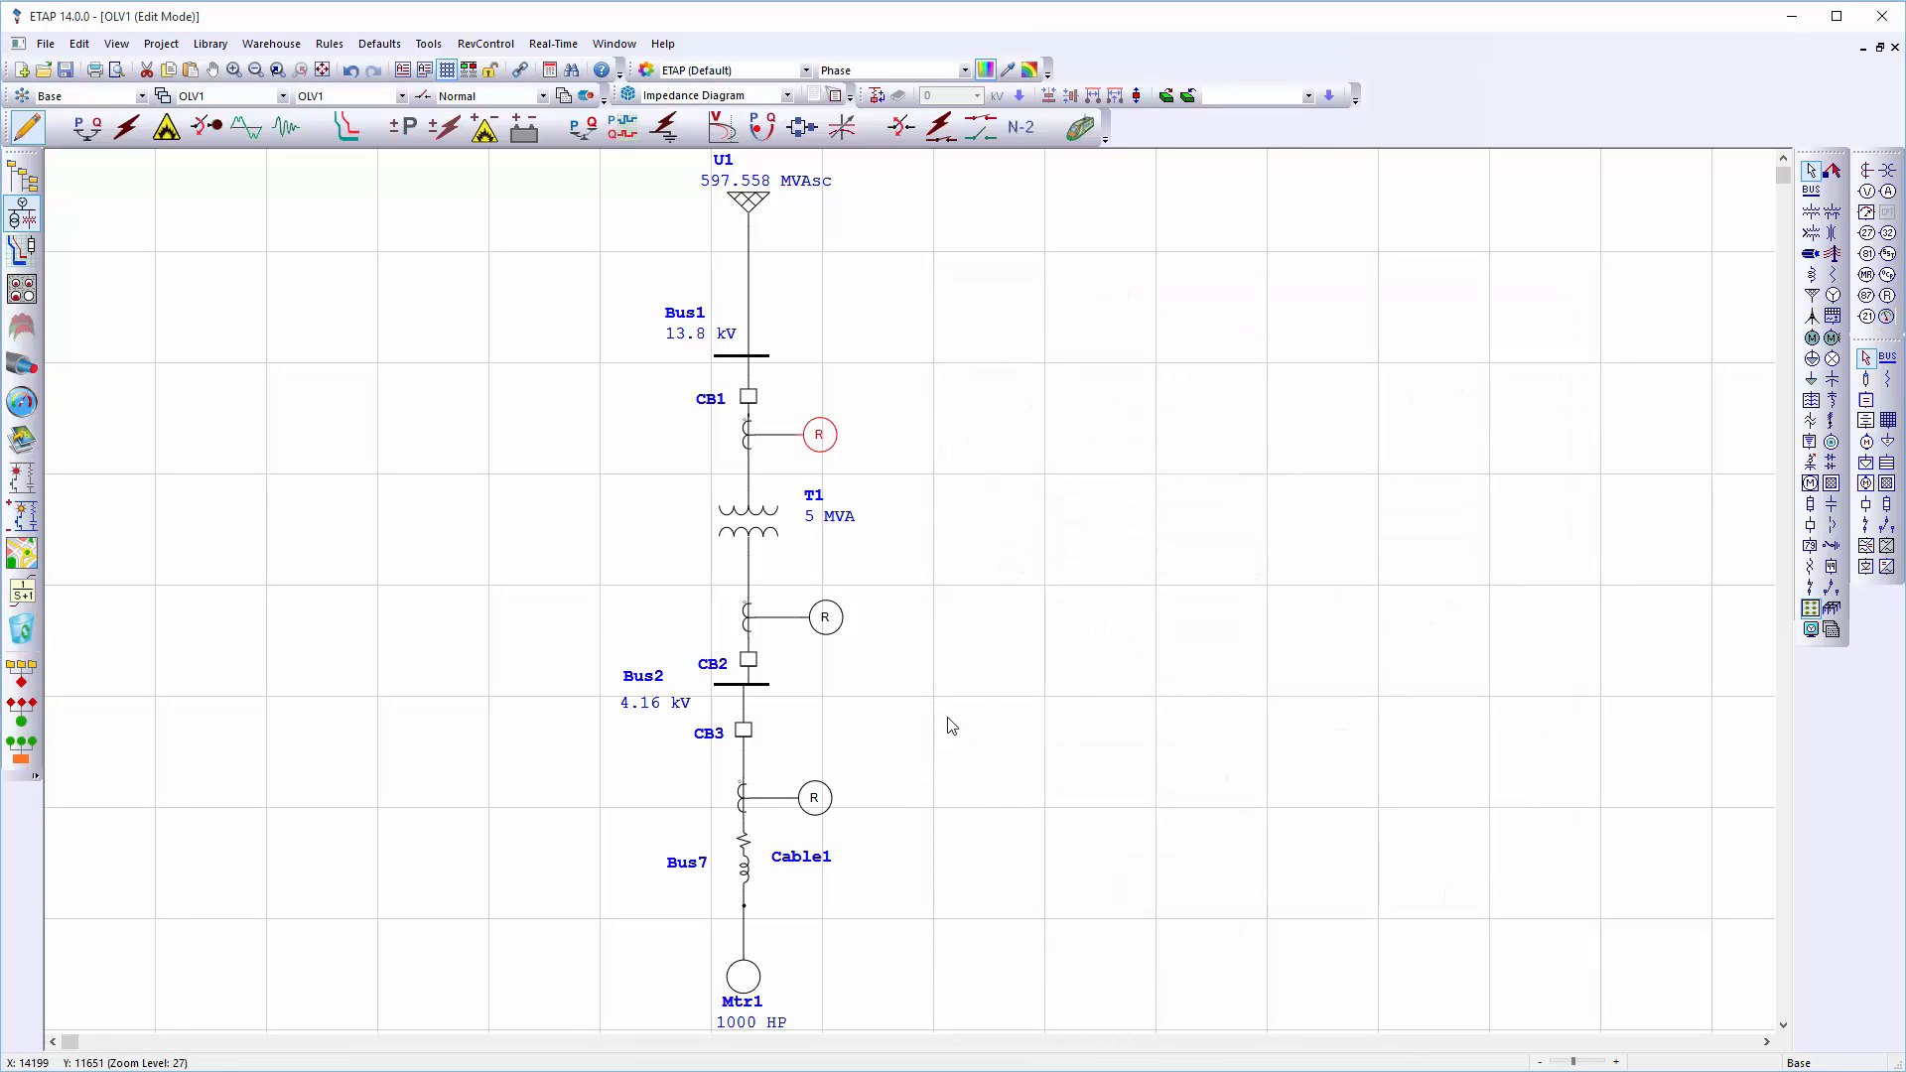
Check the current transformer inputs of the relay above CB2, and add output DO1 with an interlock that opens HVCB CB2
double_click(837, 631)
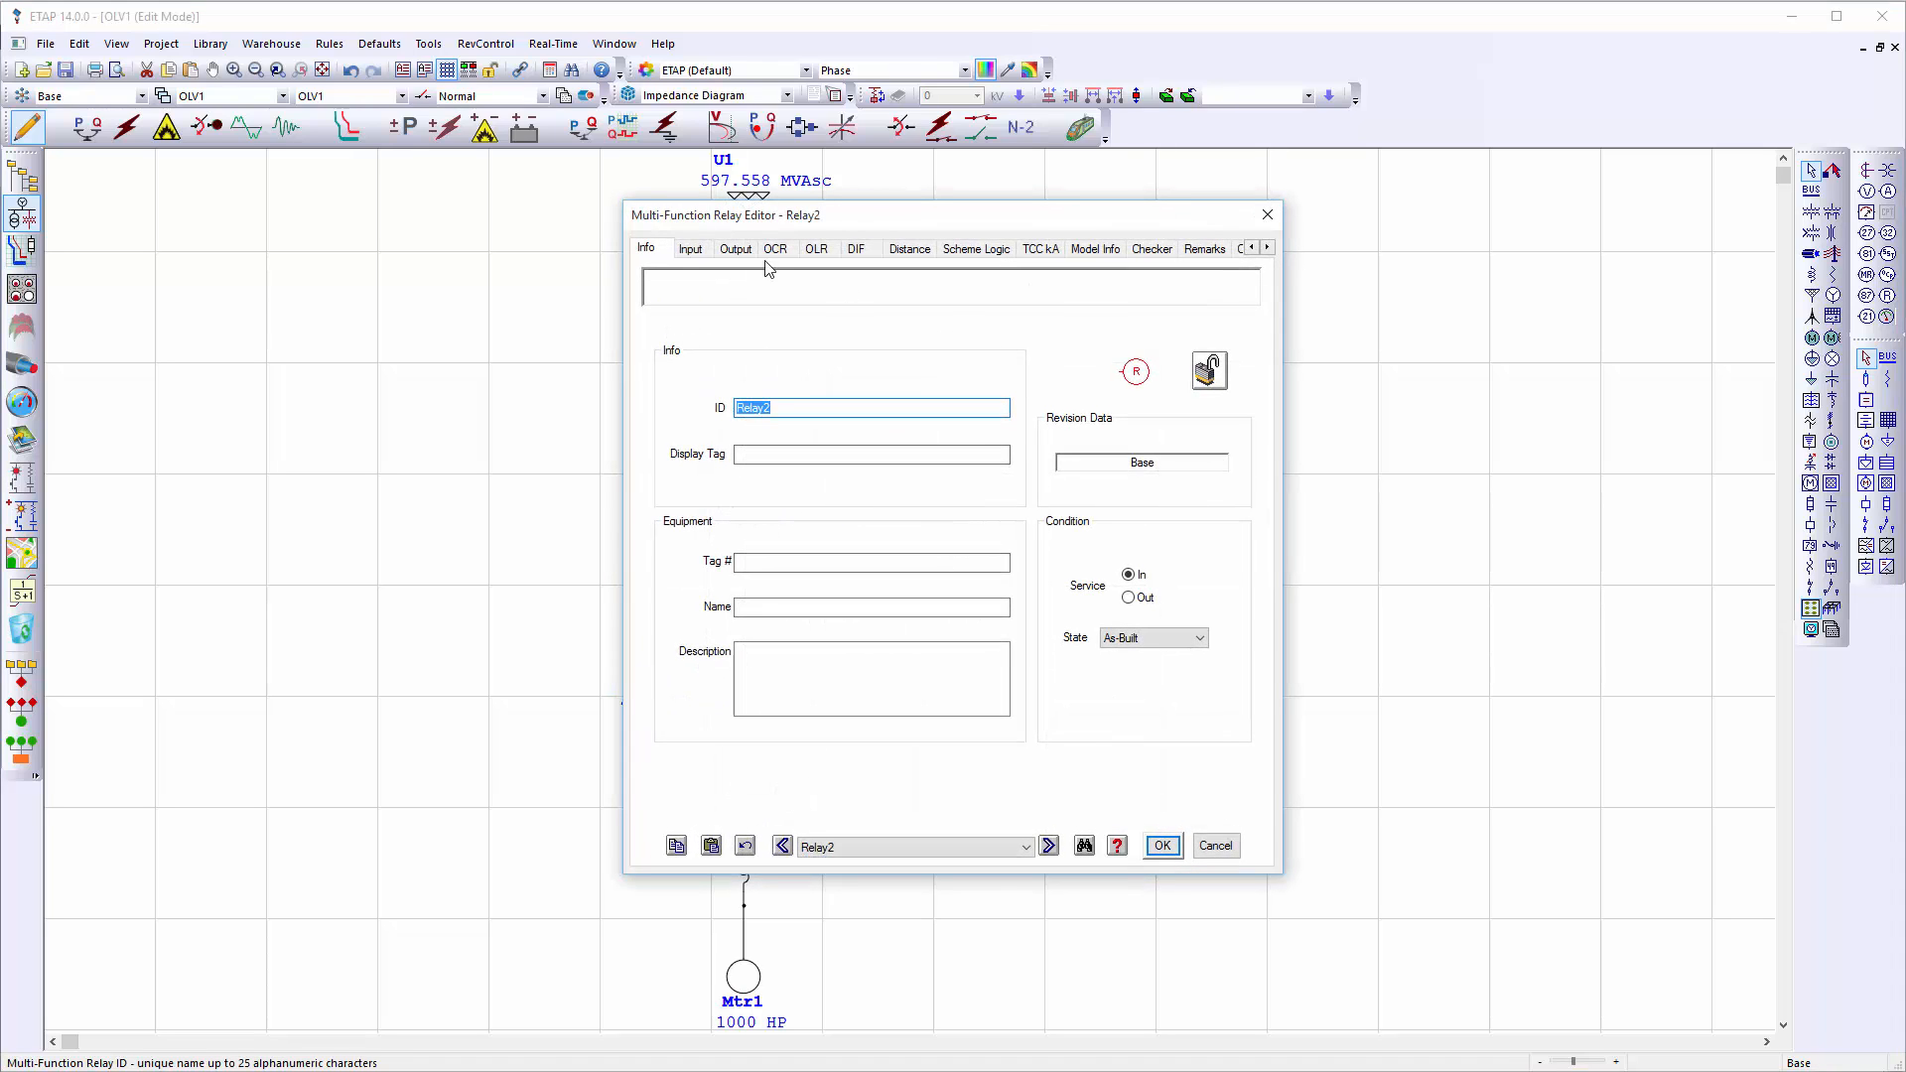
click(691, 248)
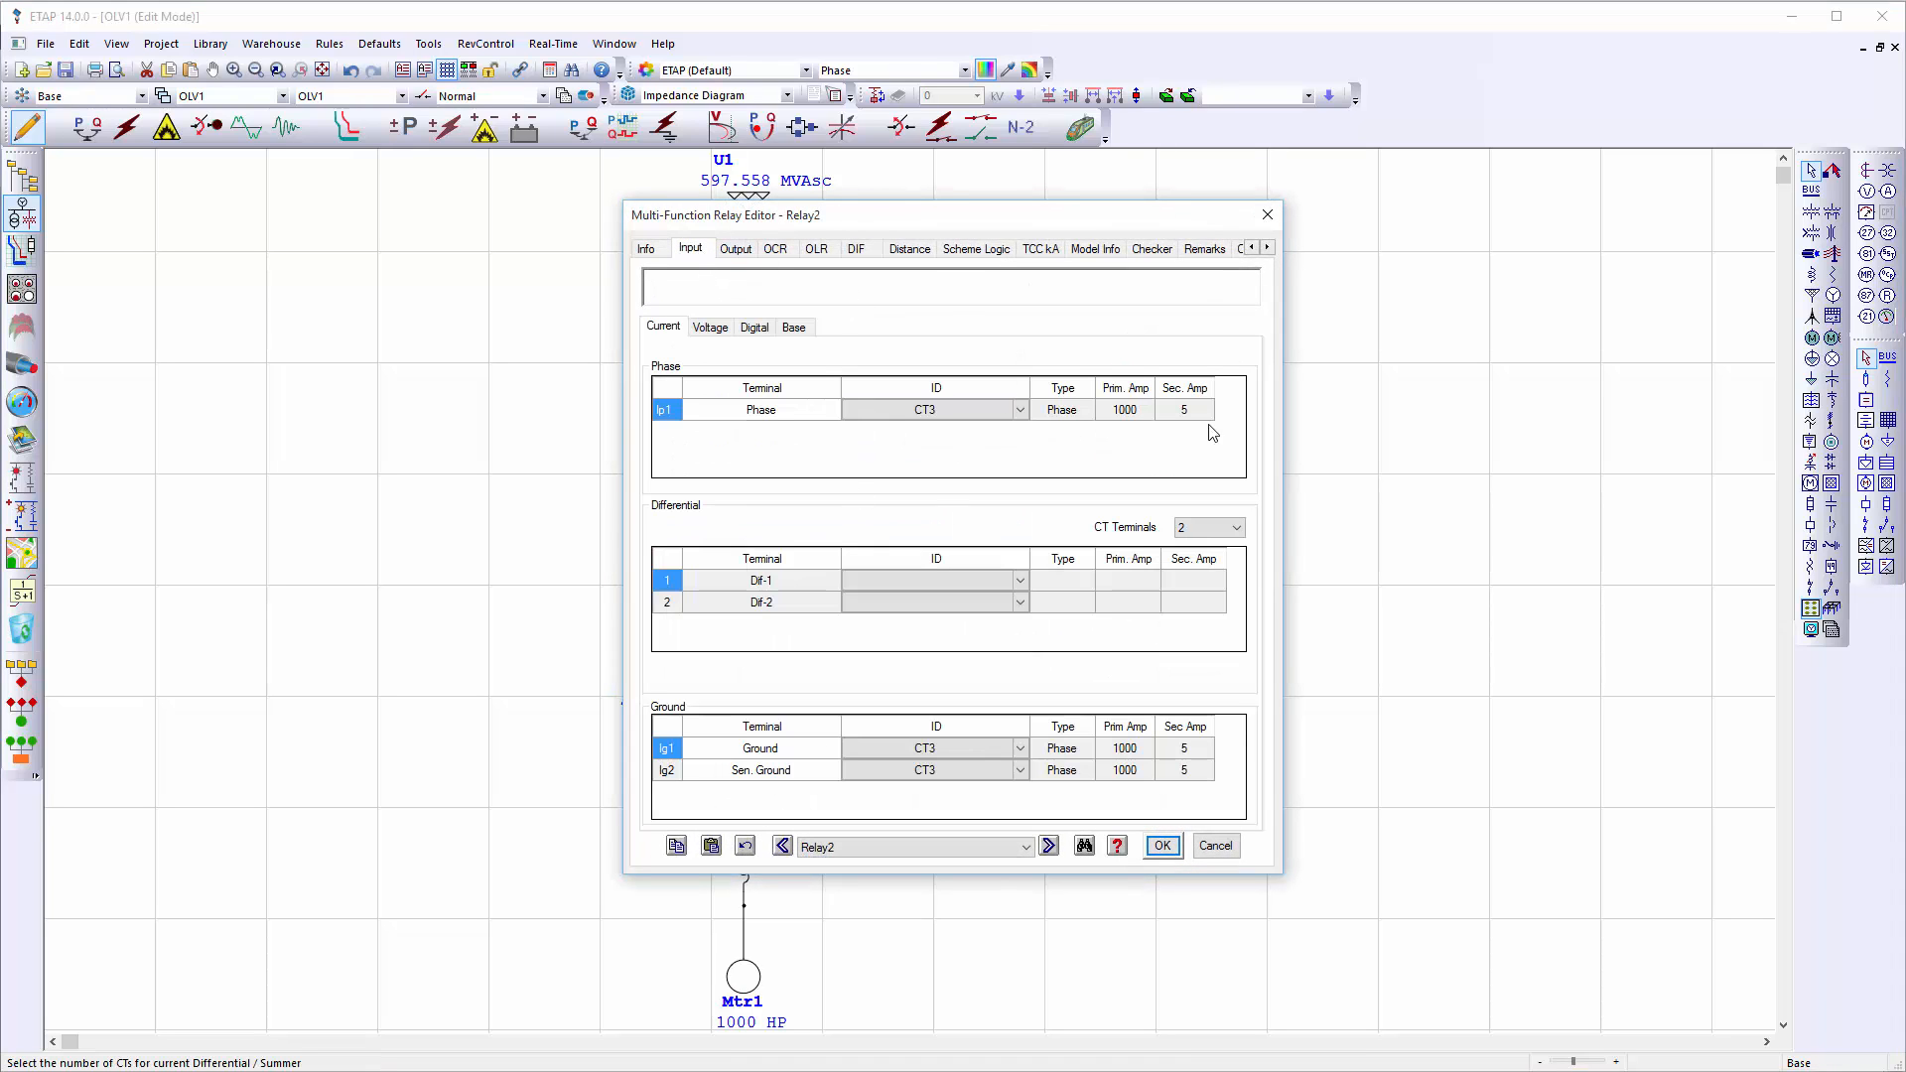
drag(1047, 222, 1452, 233)
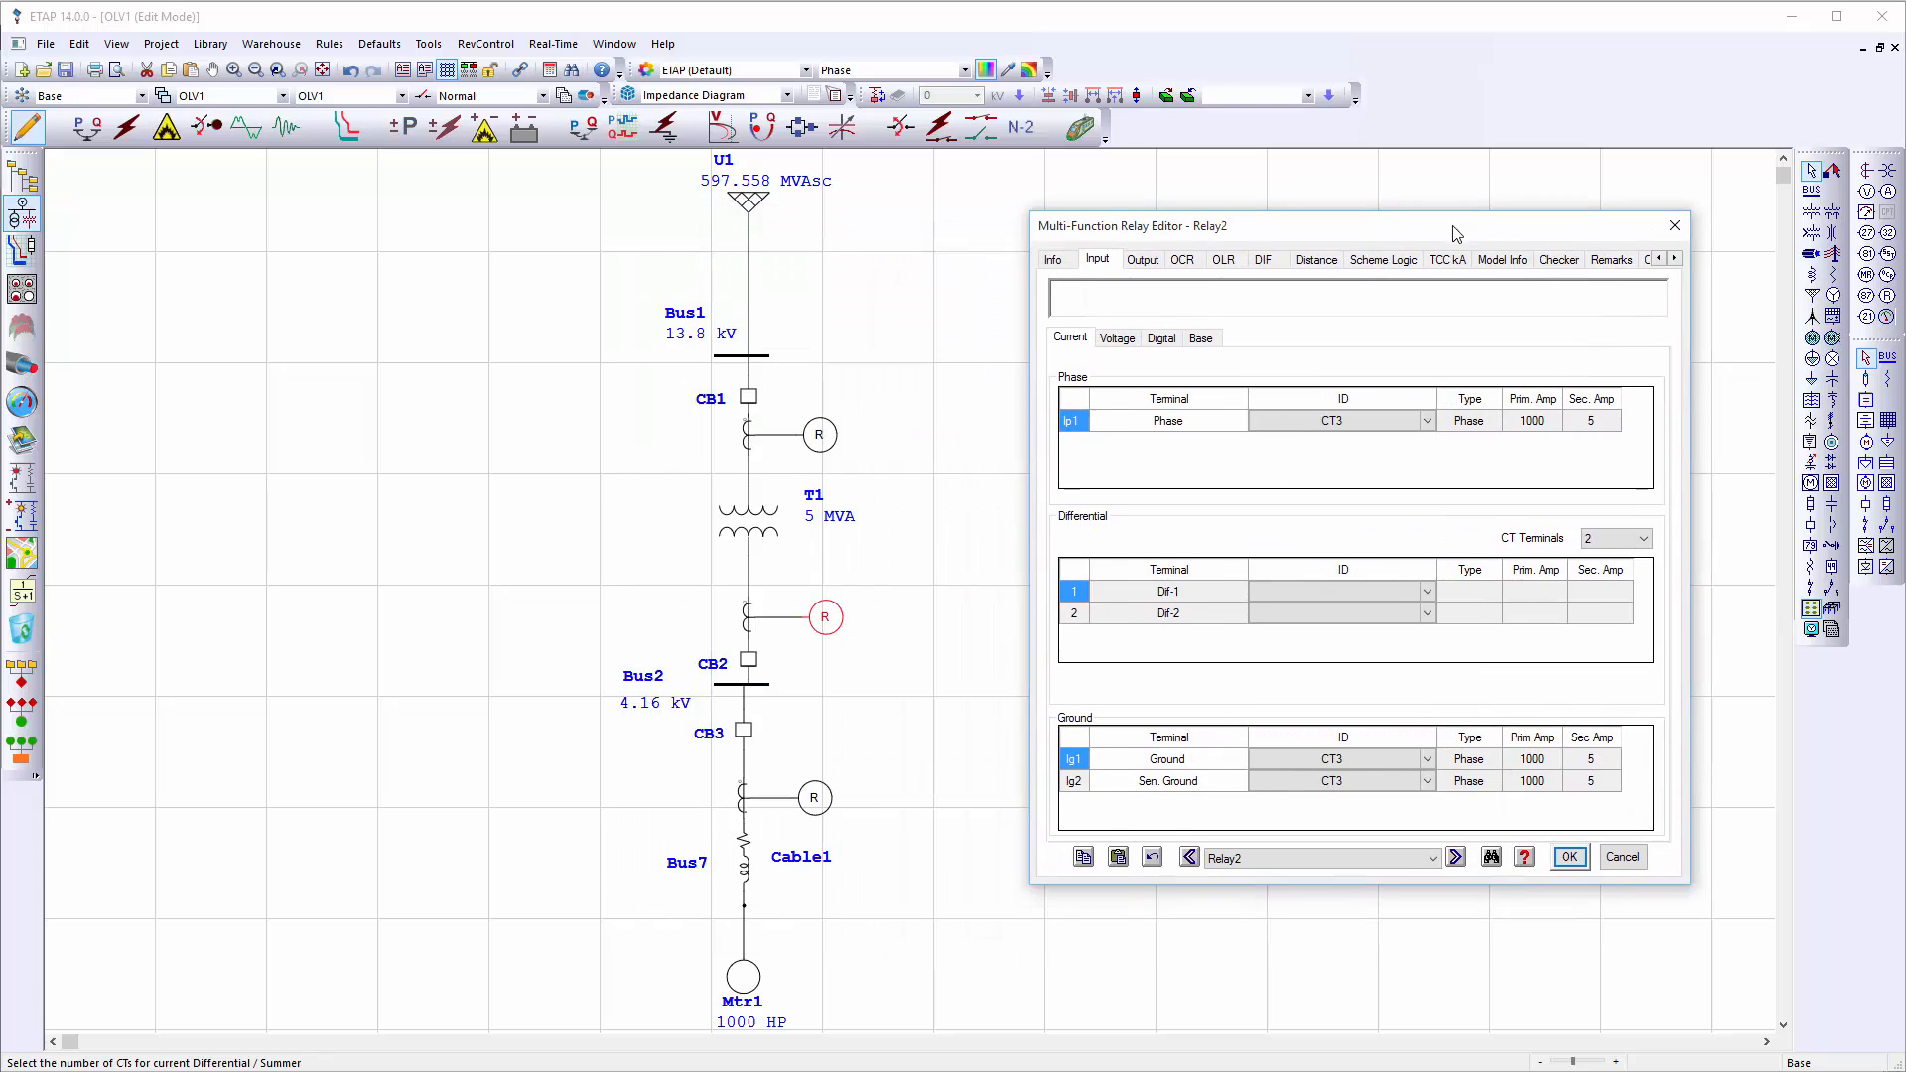
click(1142, 260)
click(1591, 408)
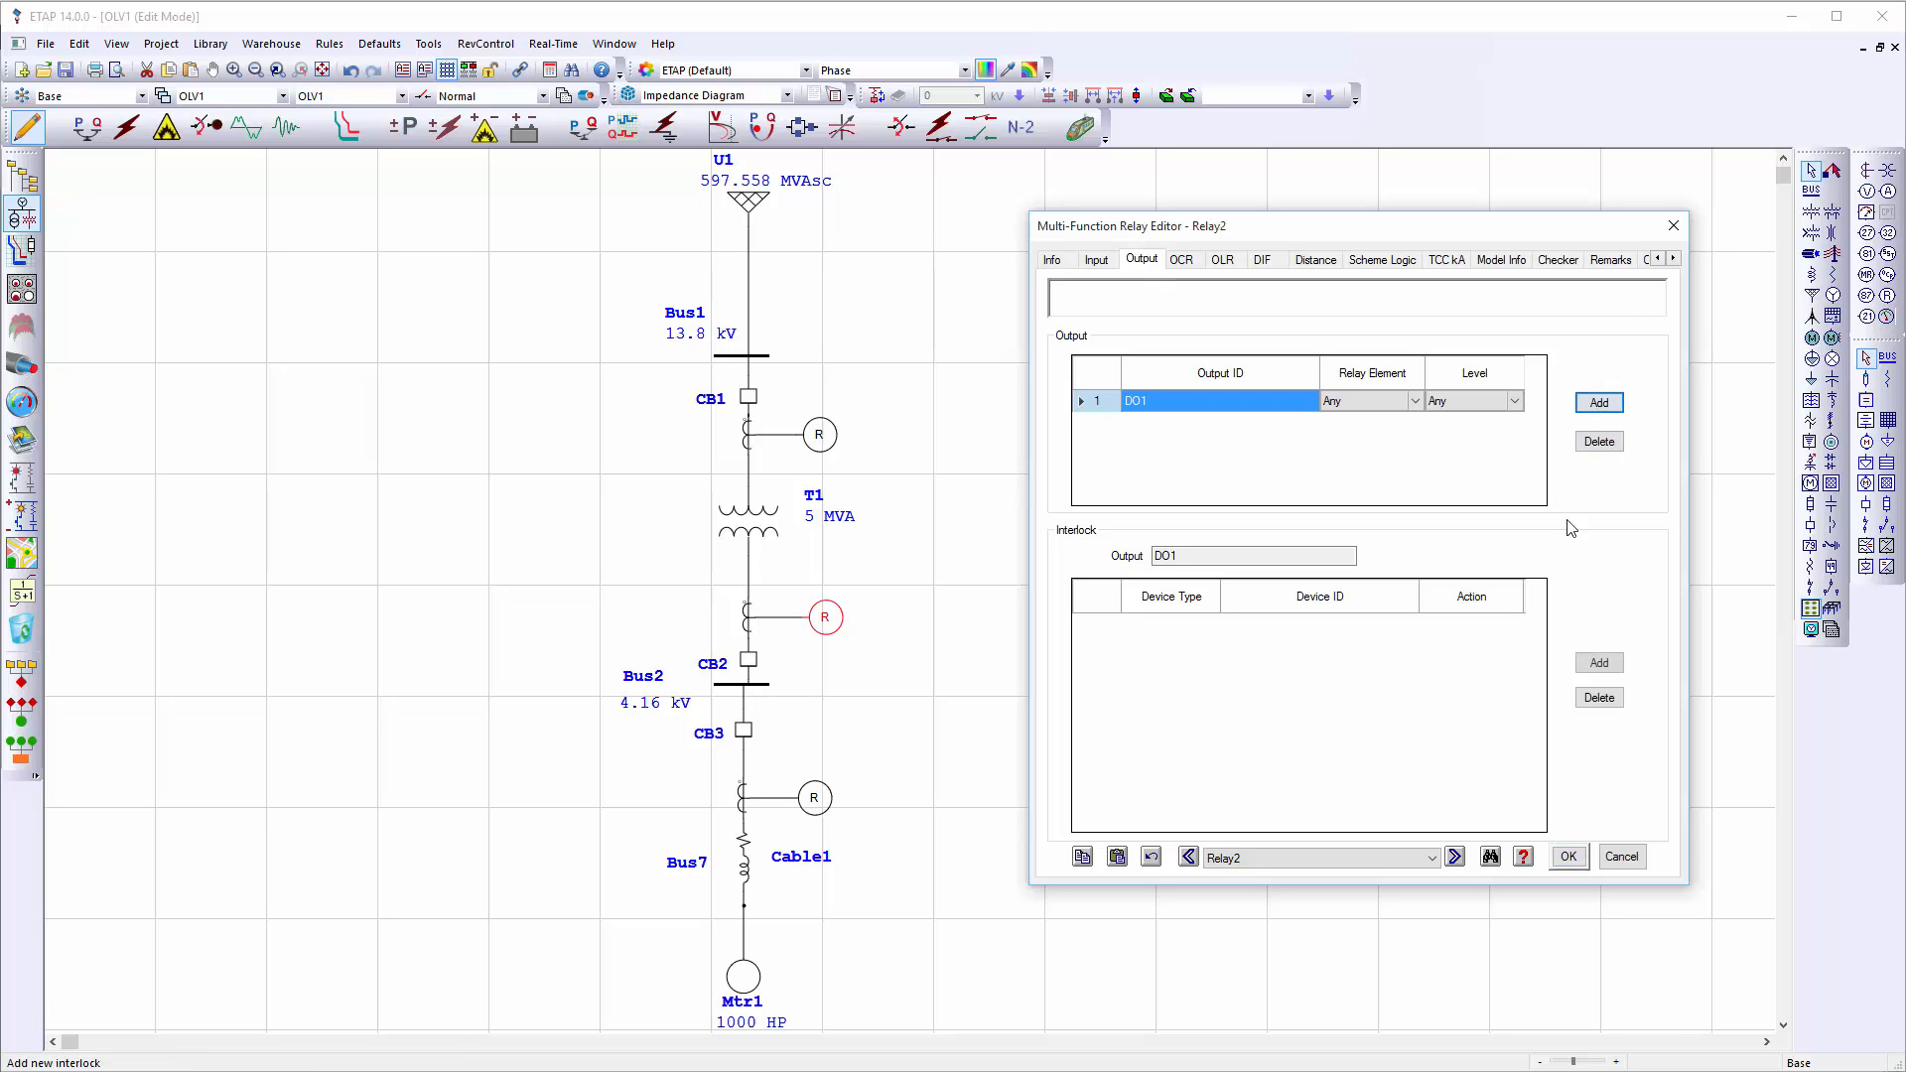
click(1595, 663)
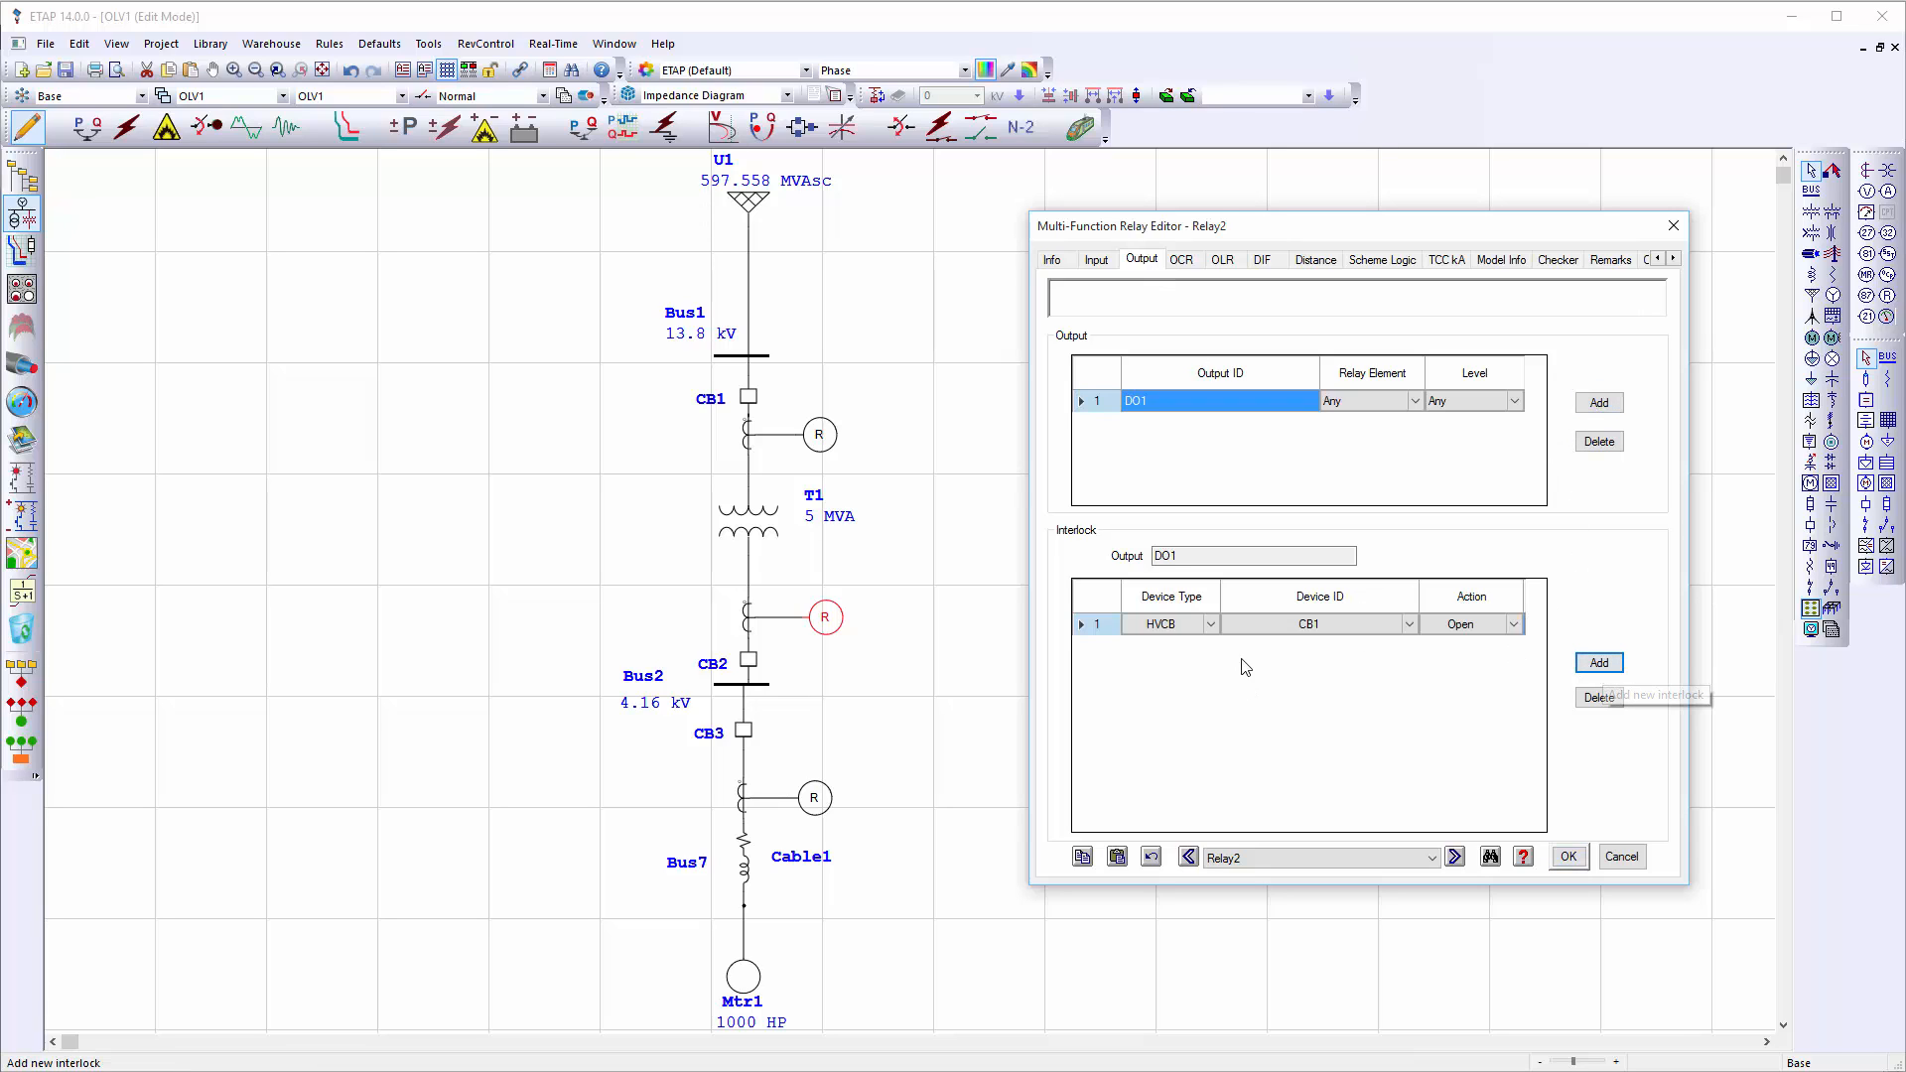
click(1387, 635)
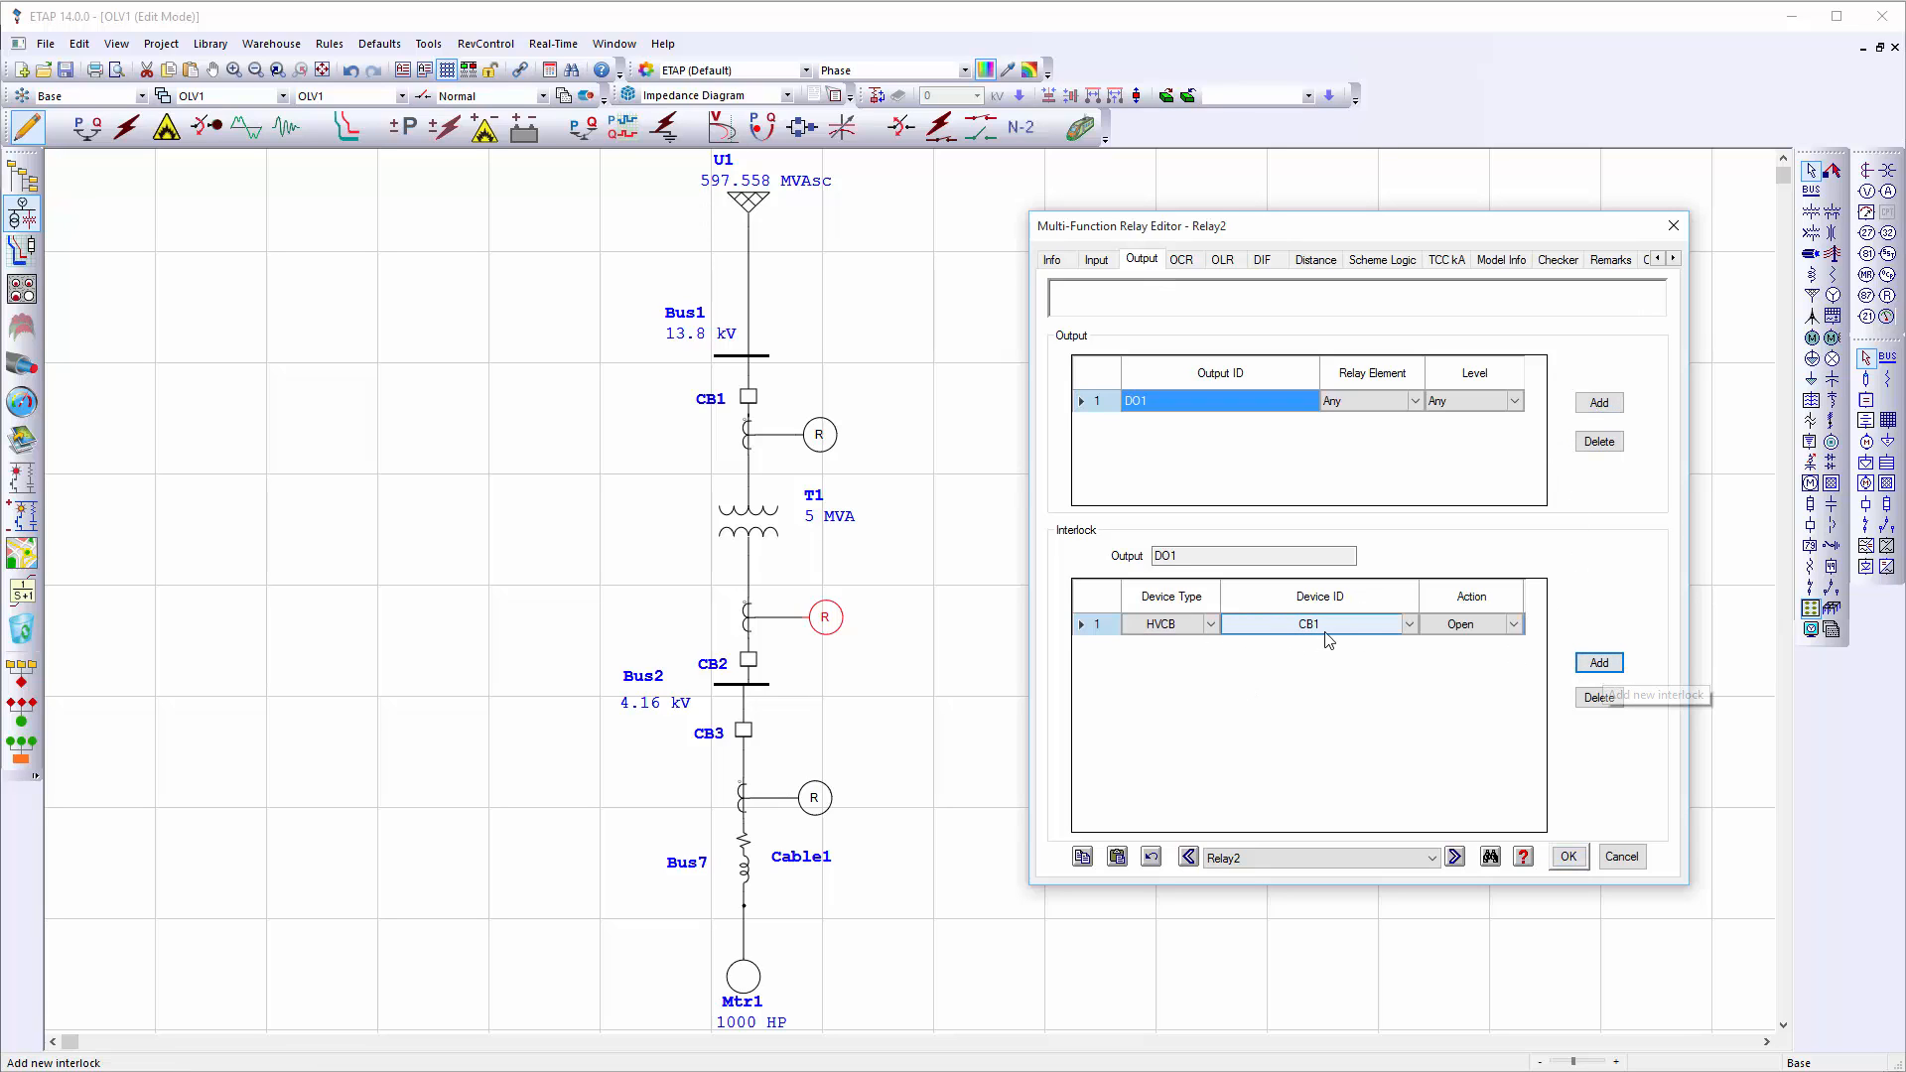
click(1410, 625)
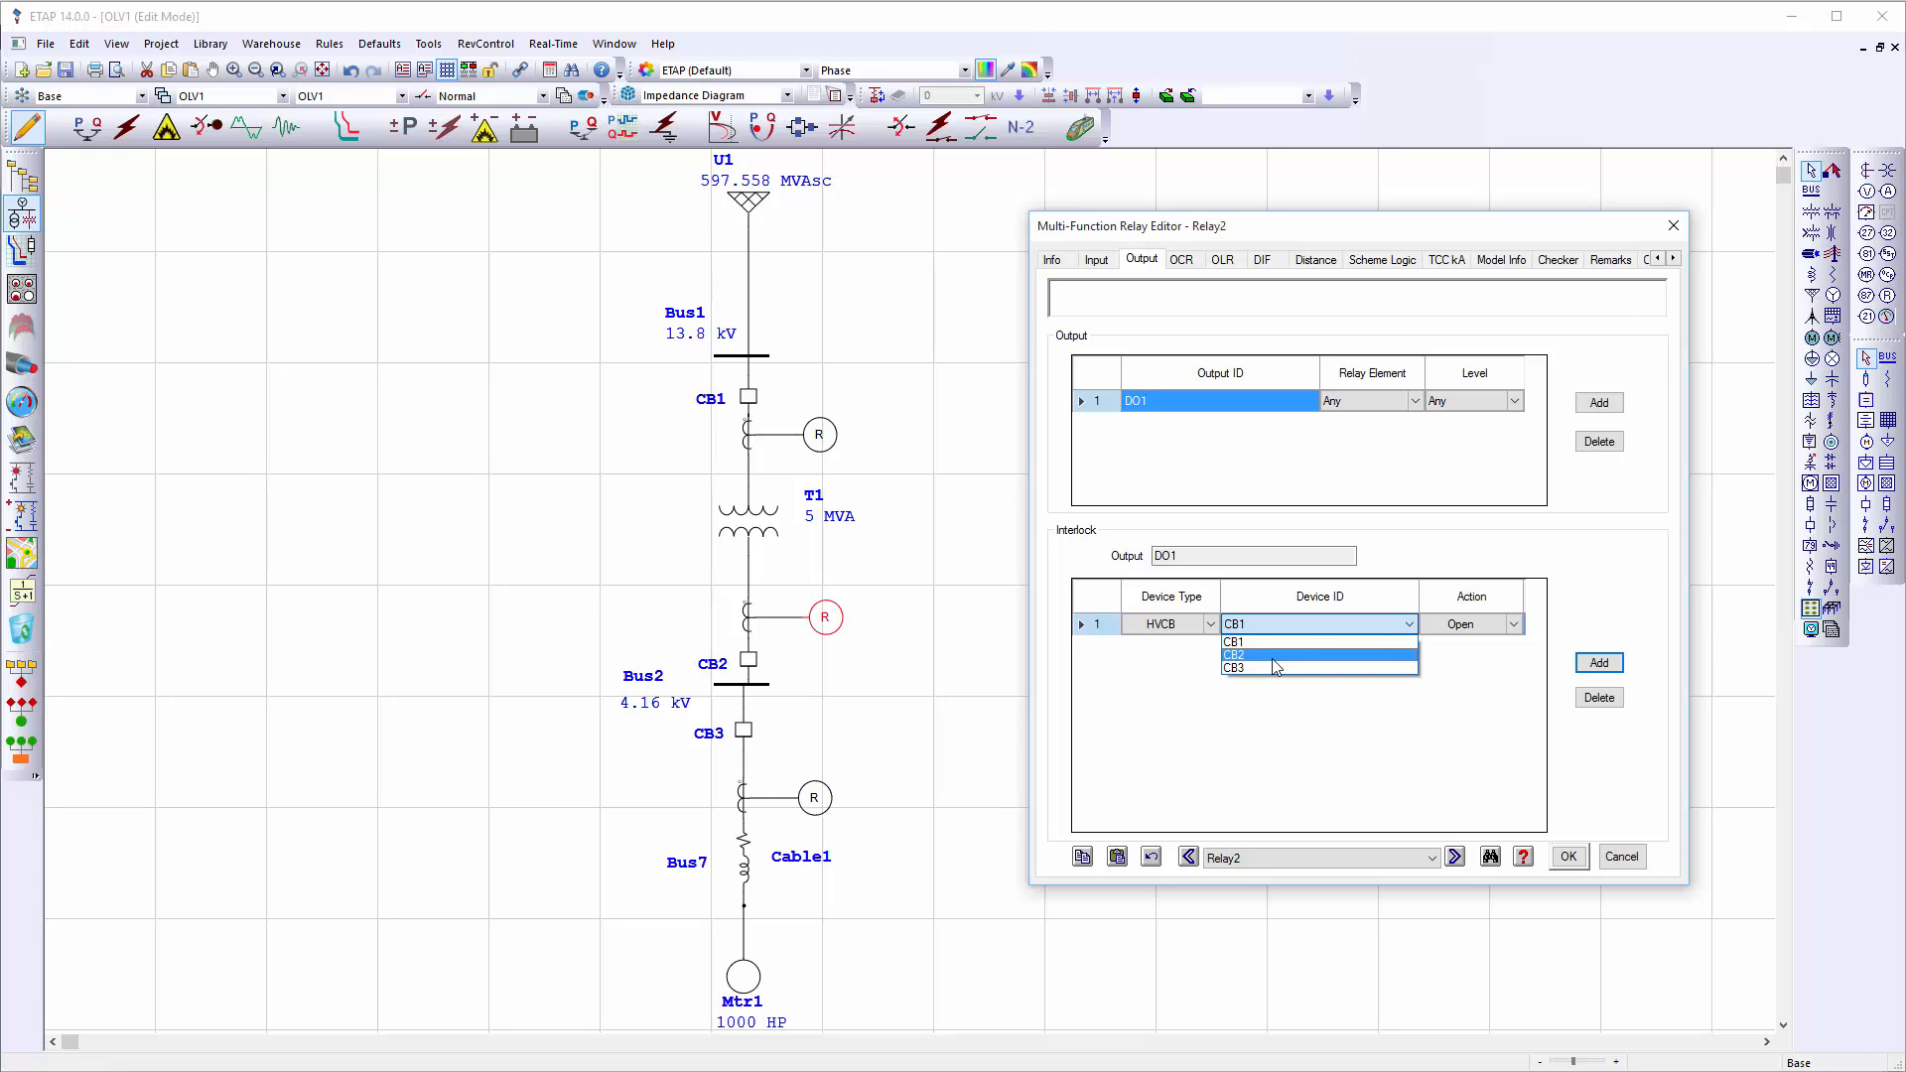
click(1273, 657)
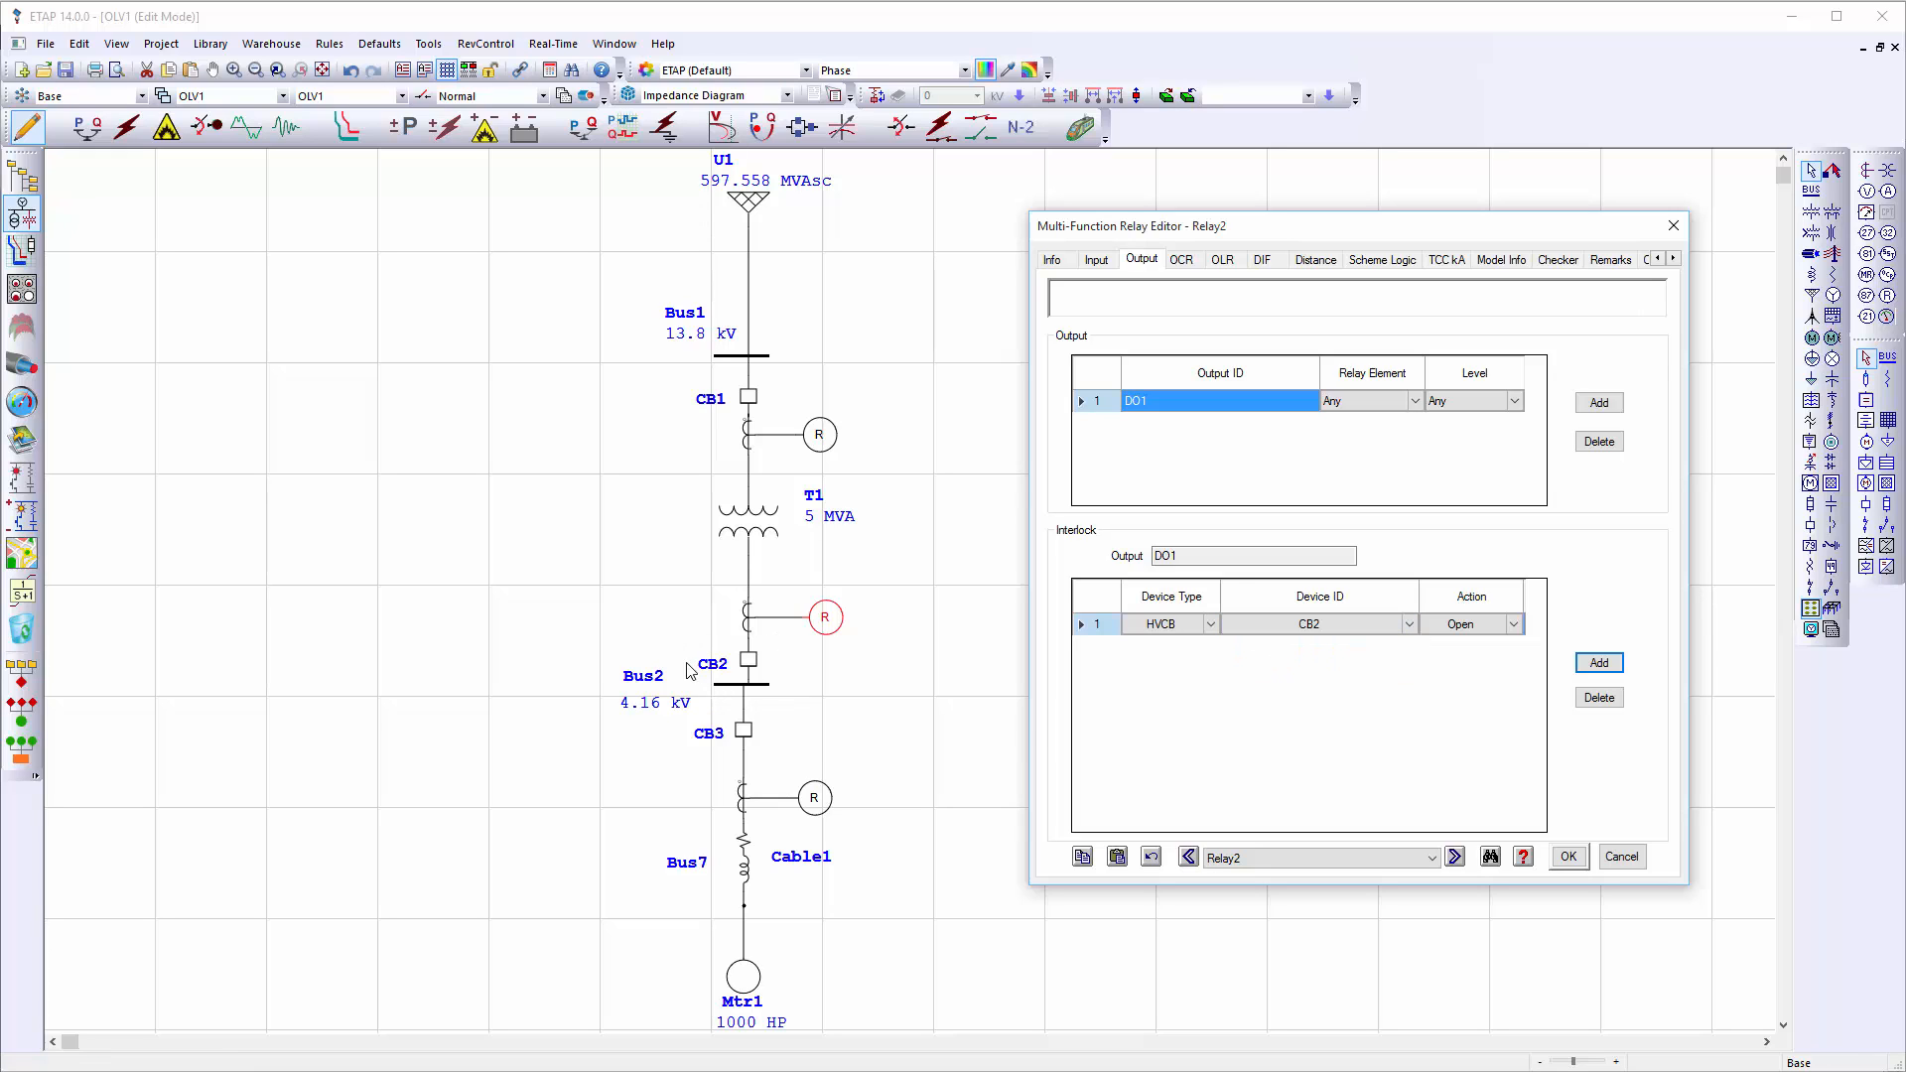
Assign the Merlin Gerin Sepam 1000 model from the relay library to Relay2's overcurrent settings and save the relay
click(1182, 260)
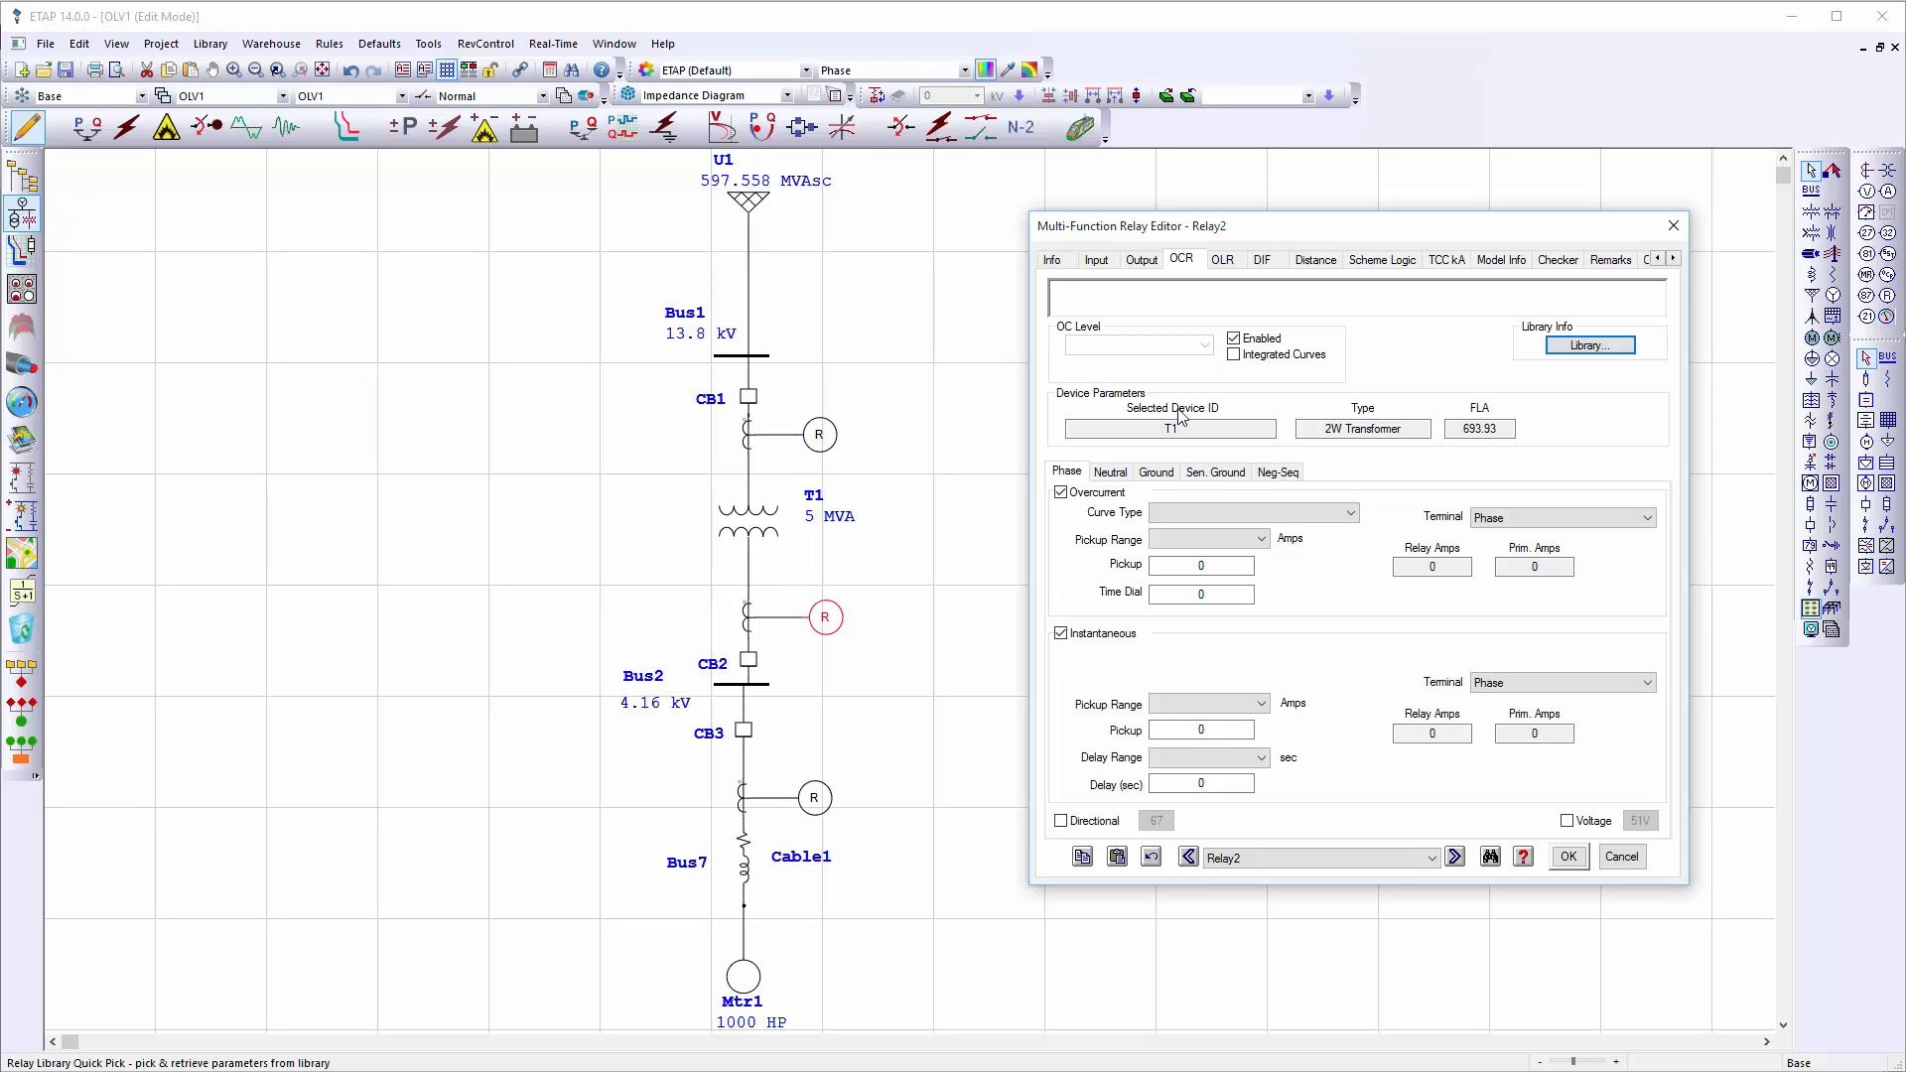
click(1589, 344)
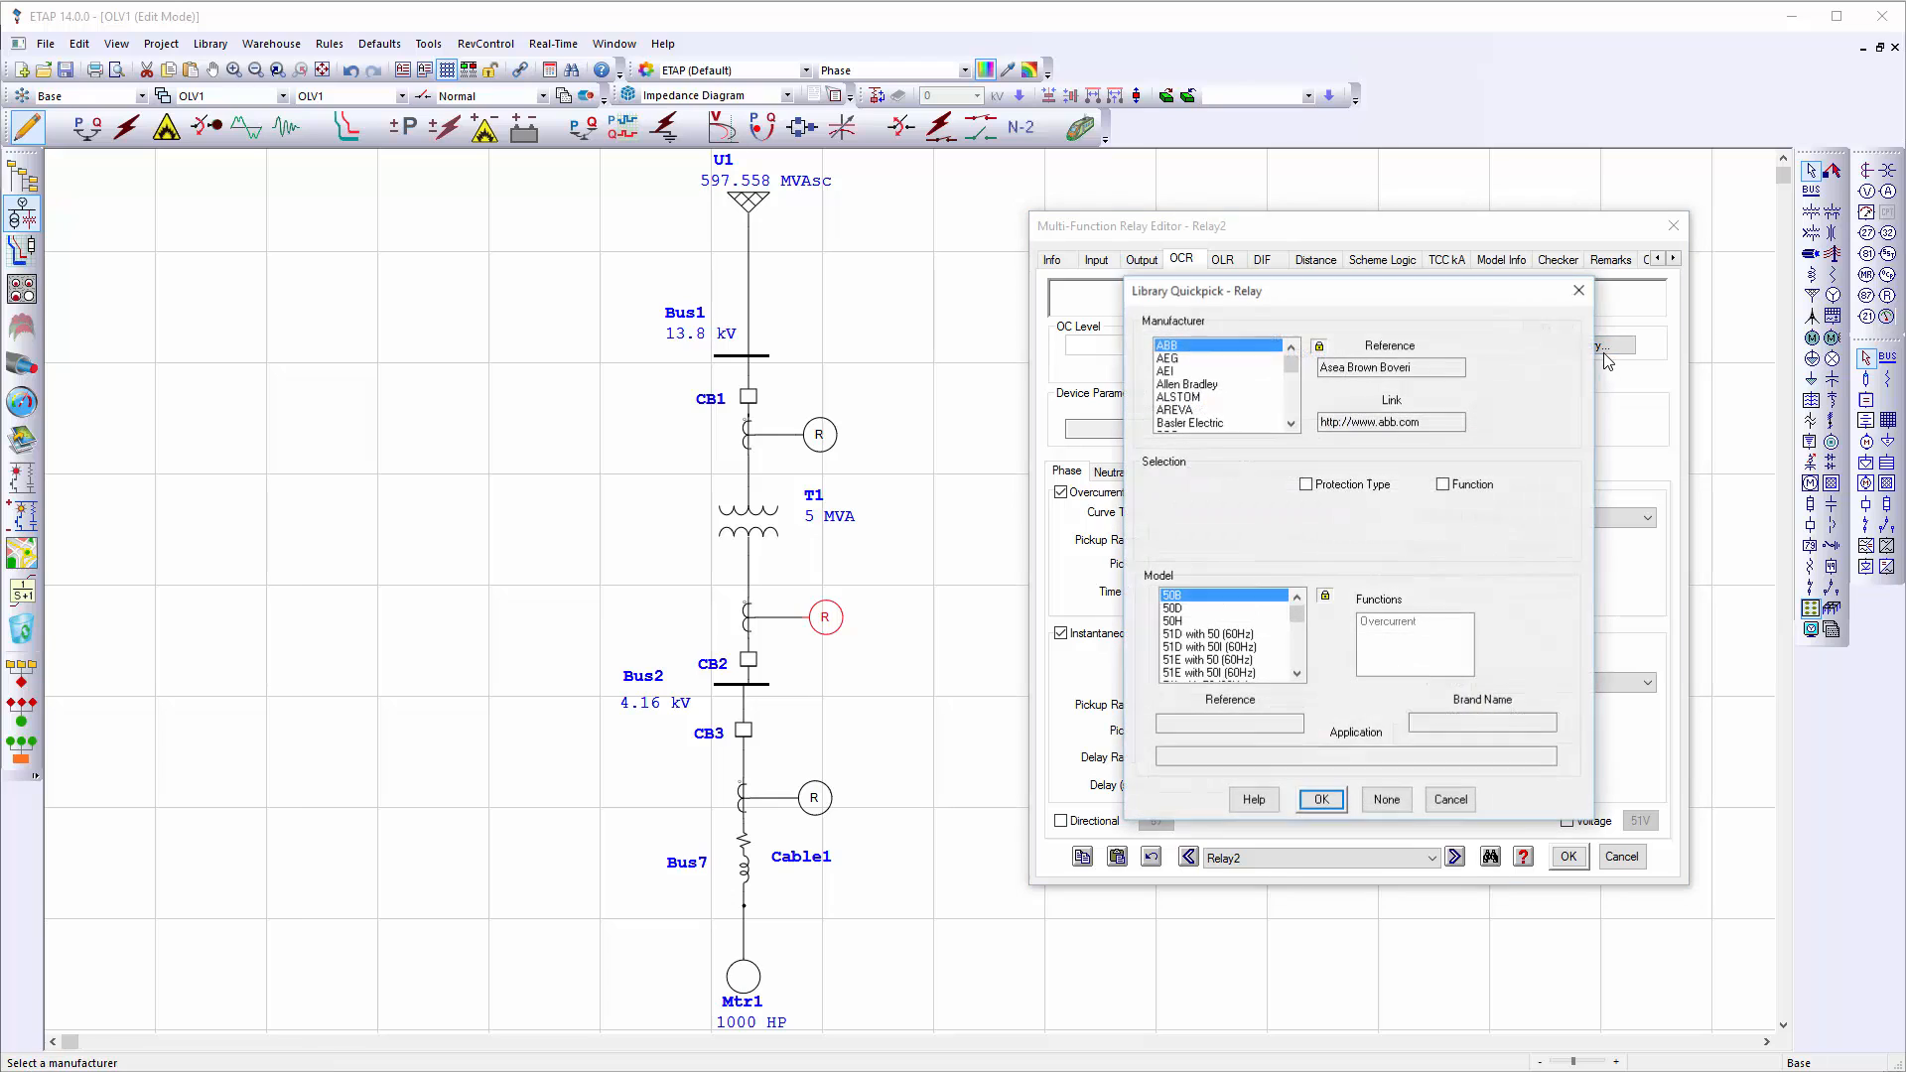
click(1288, 425)
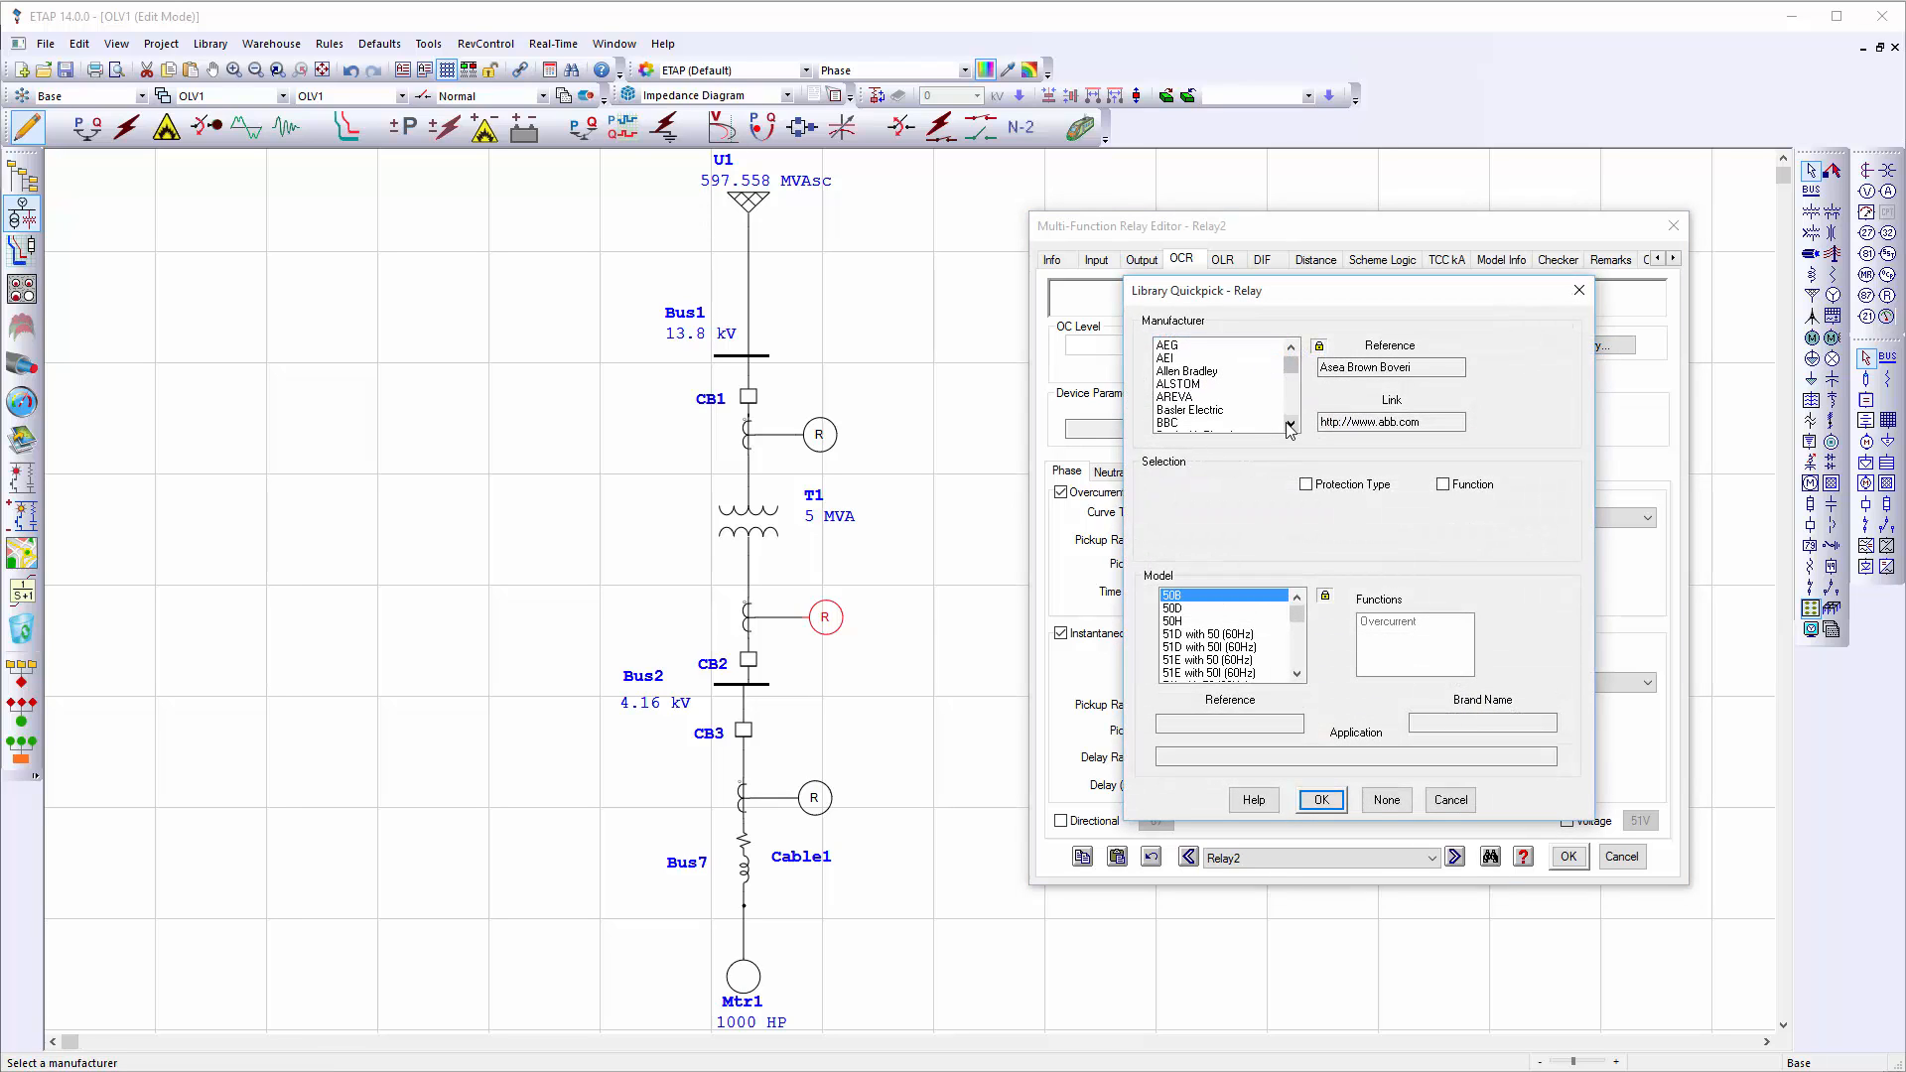
click(1289, 425)
click(1288, 393)
click(1291, 400)
click(1291, 400)
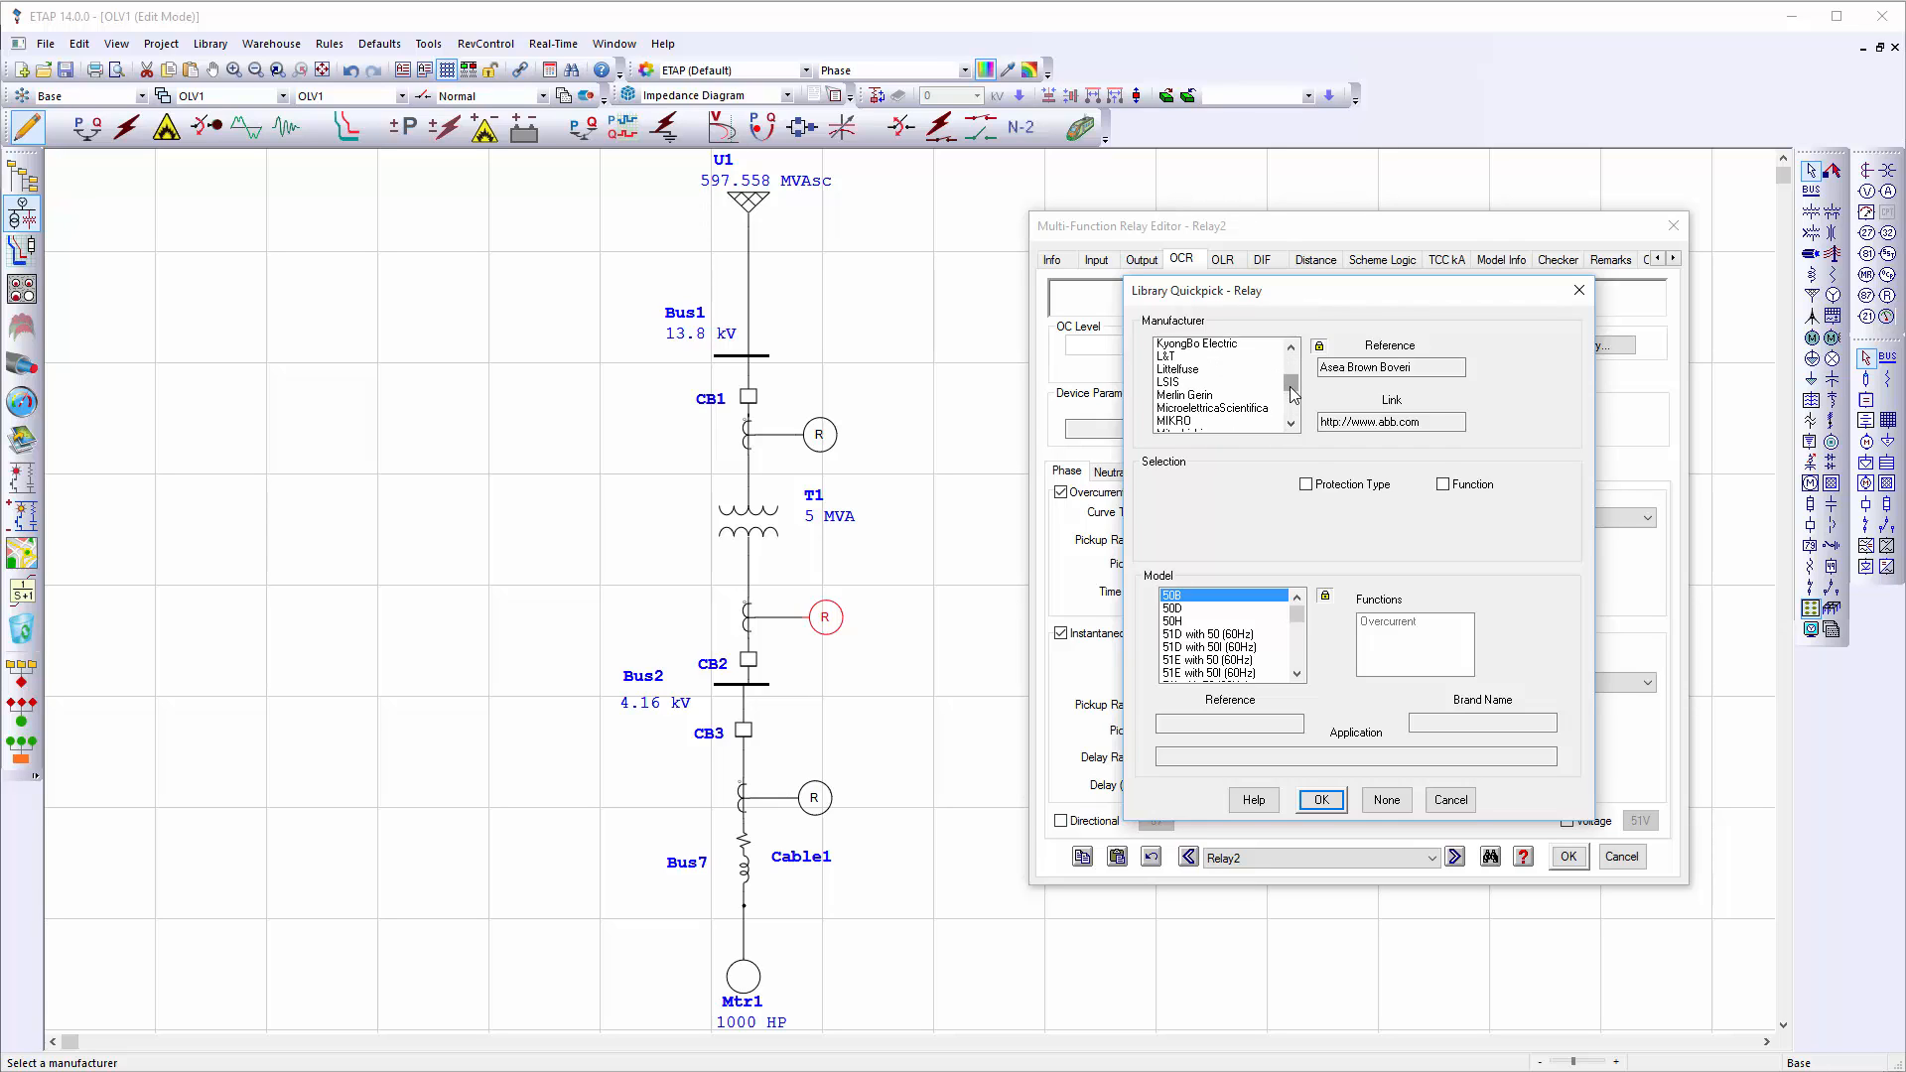
click(1291, 400)
click(1244, 373)
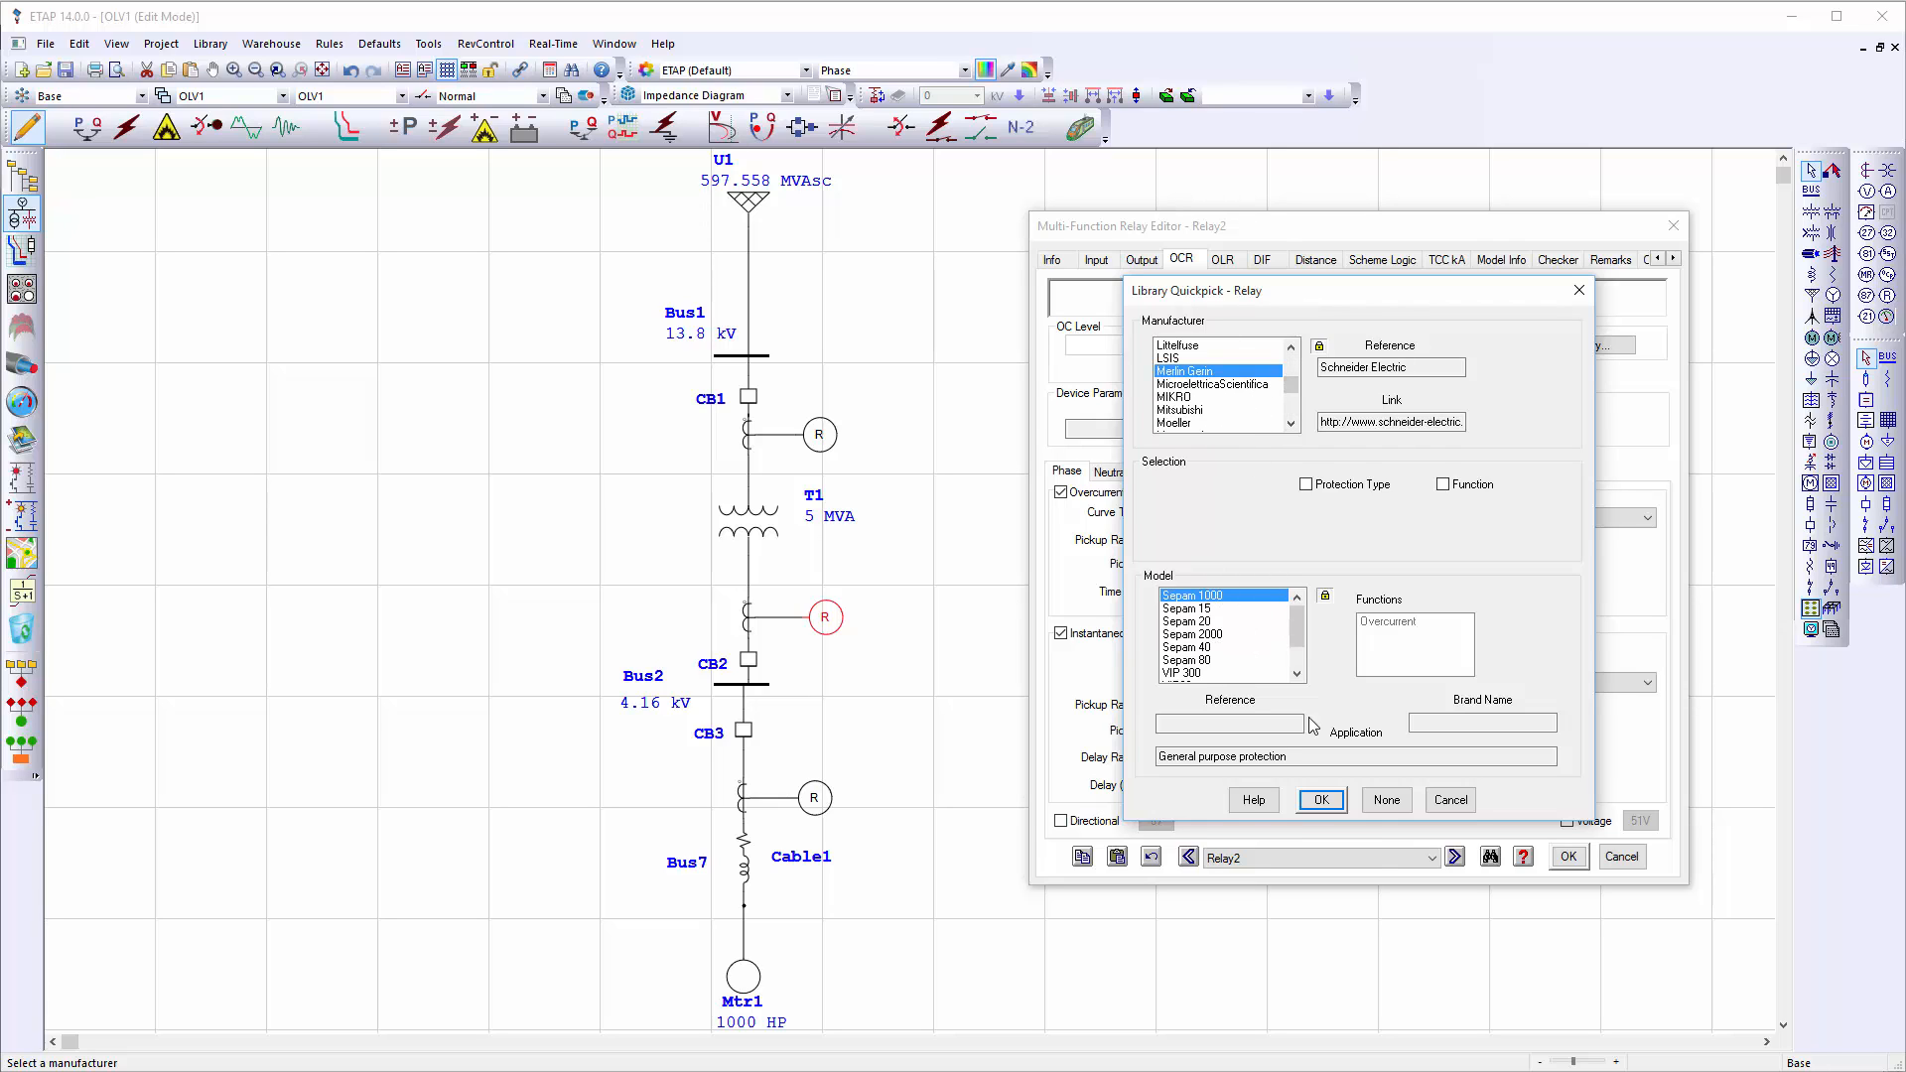
click(1322, 801)
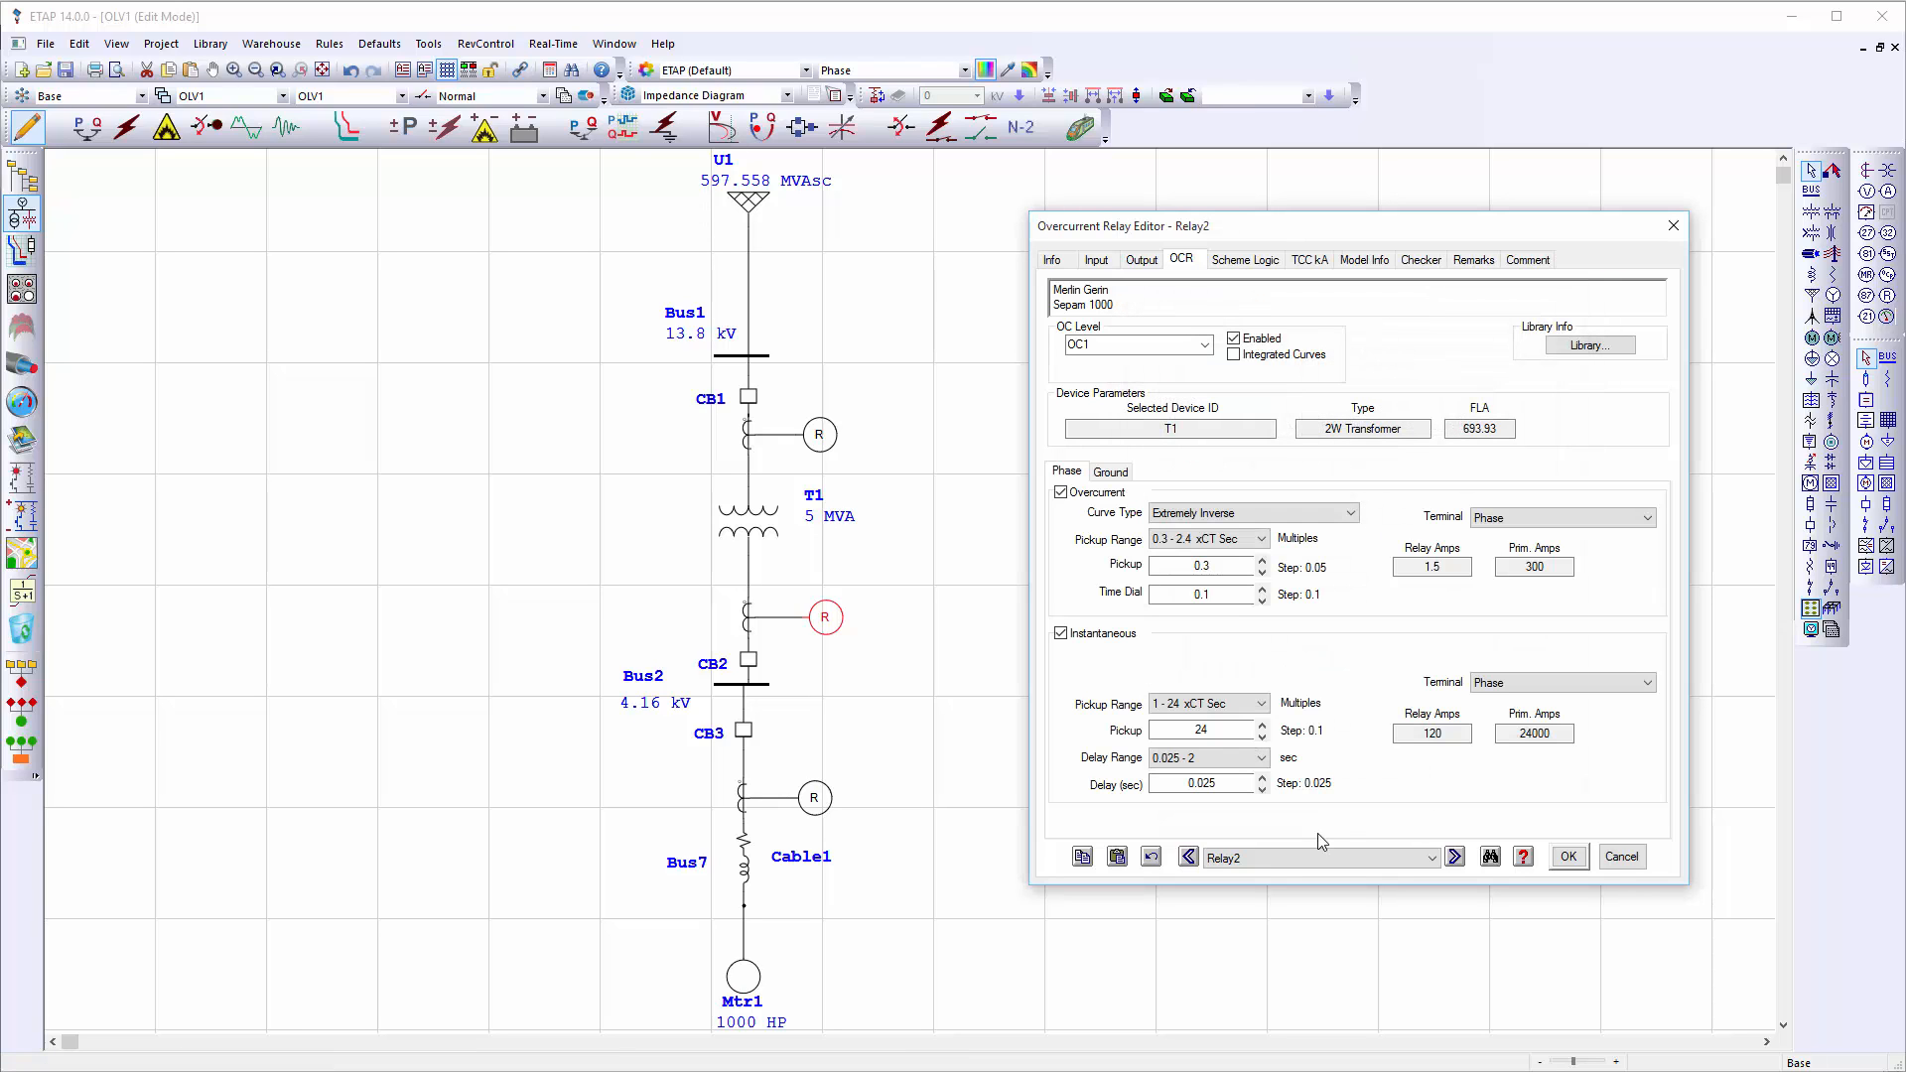
click(1568, 856)
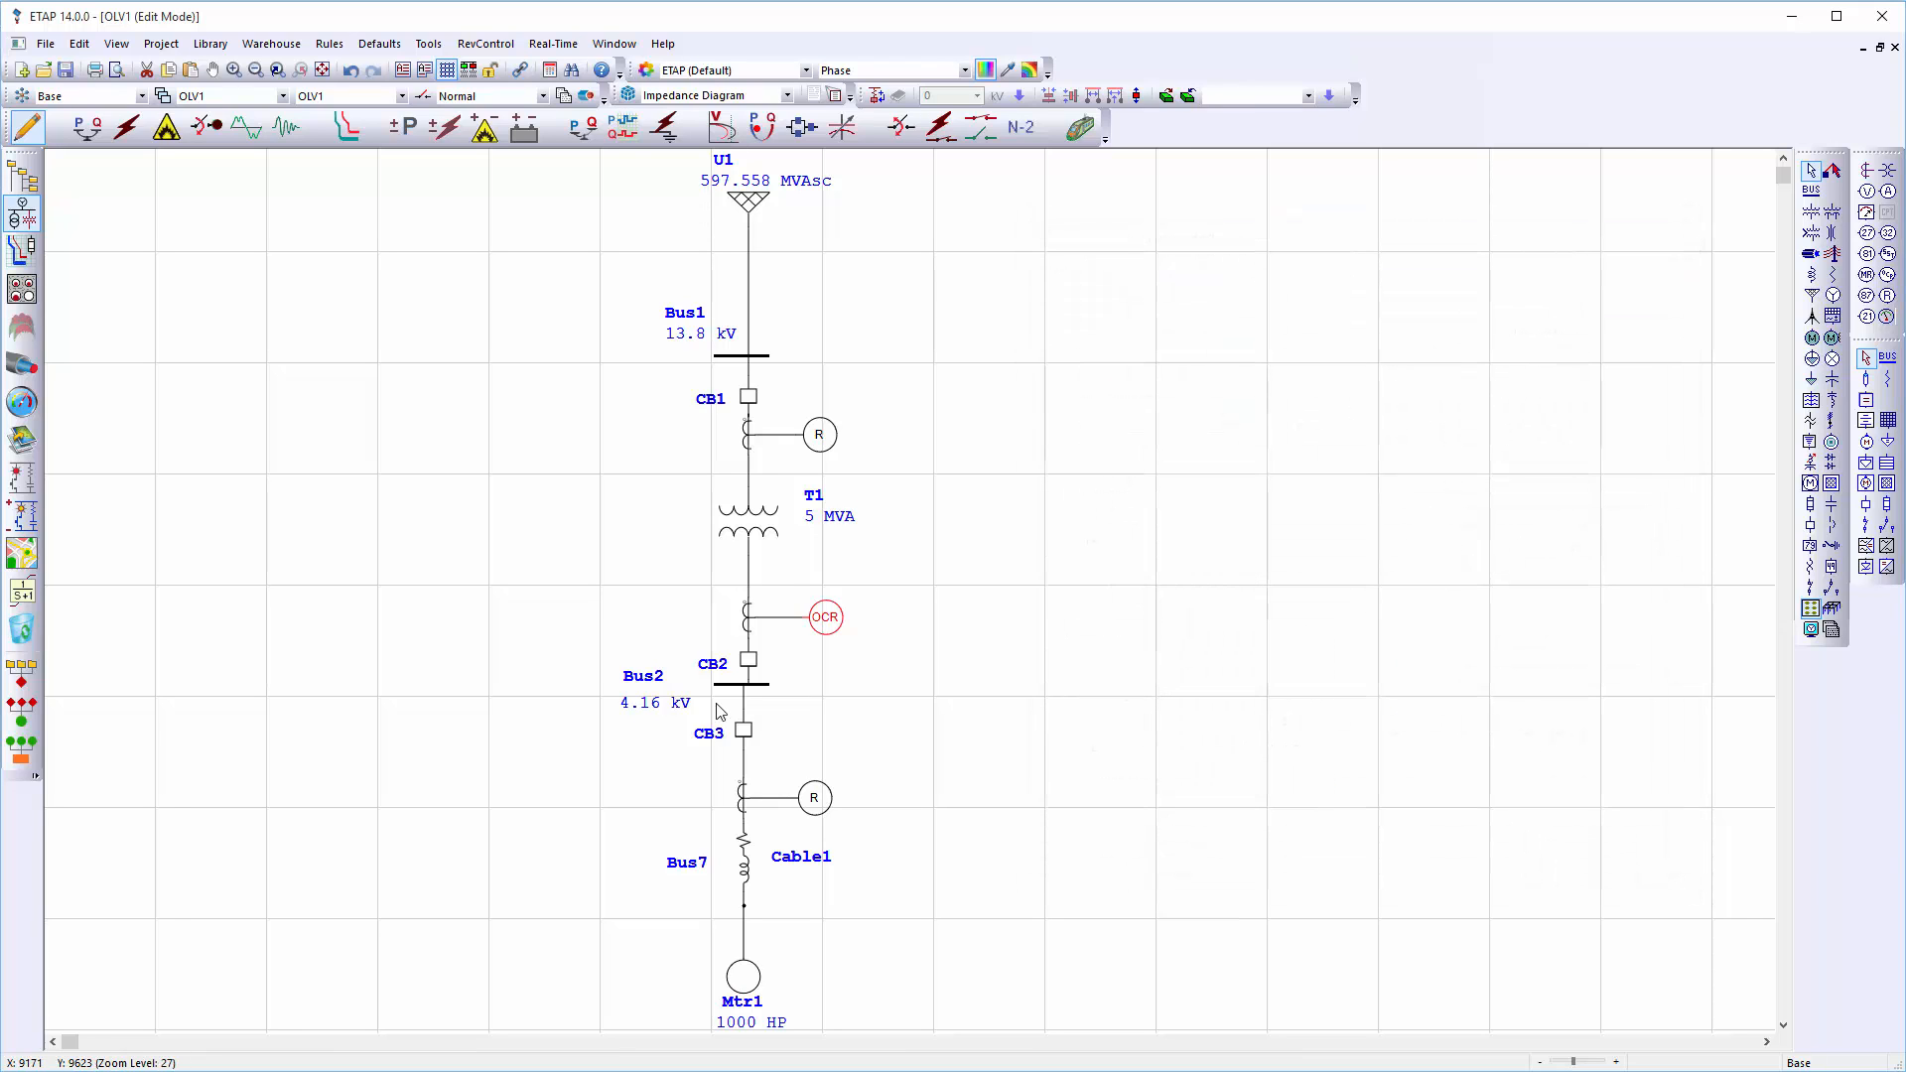
Add output DO1 for any element and level to the relay below CB3, with an interlock that opens HVCB CB3
scroll(910, 825, down, 1)
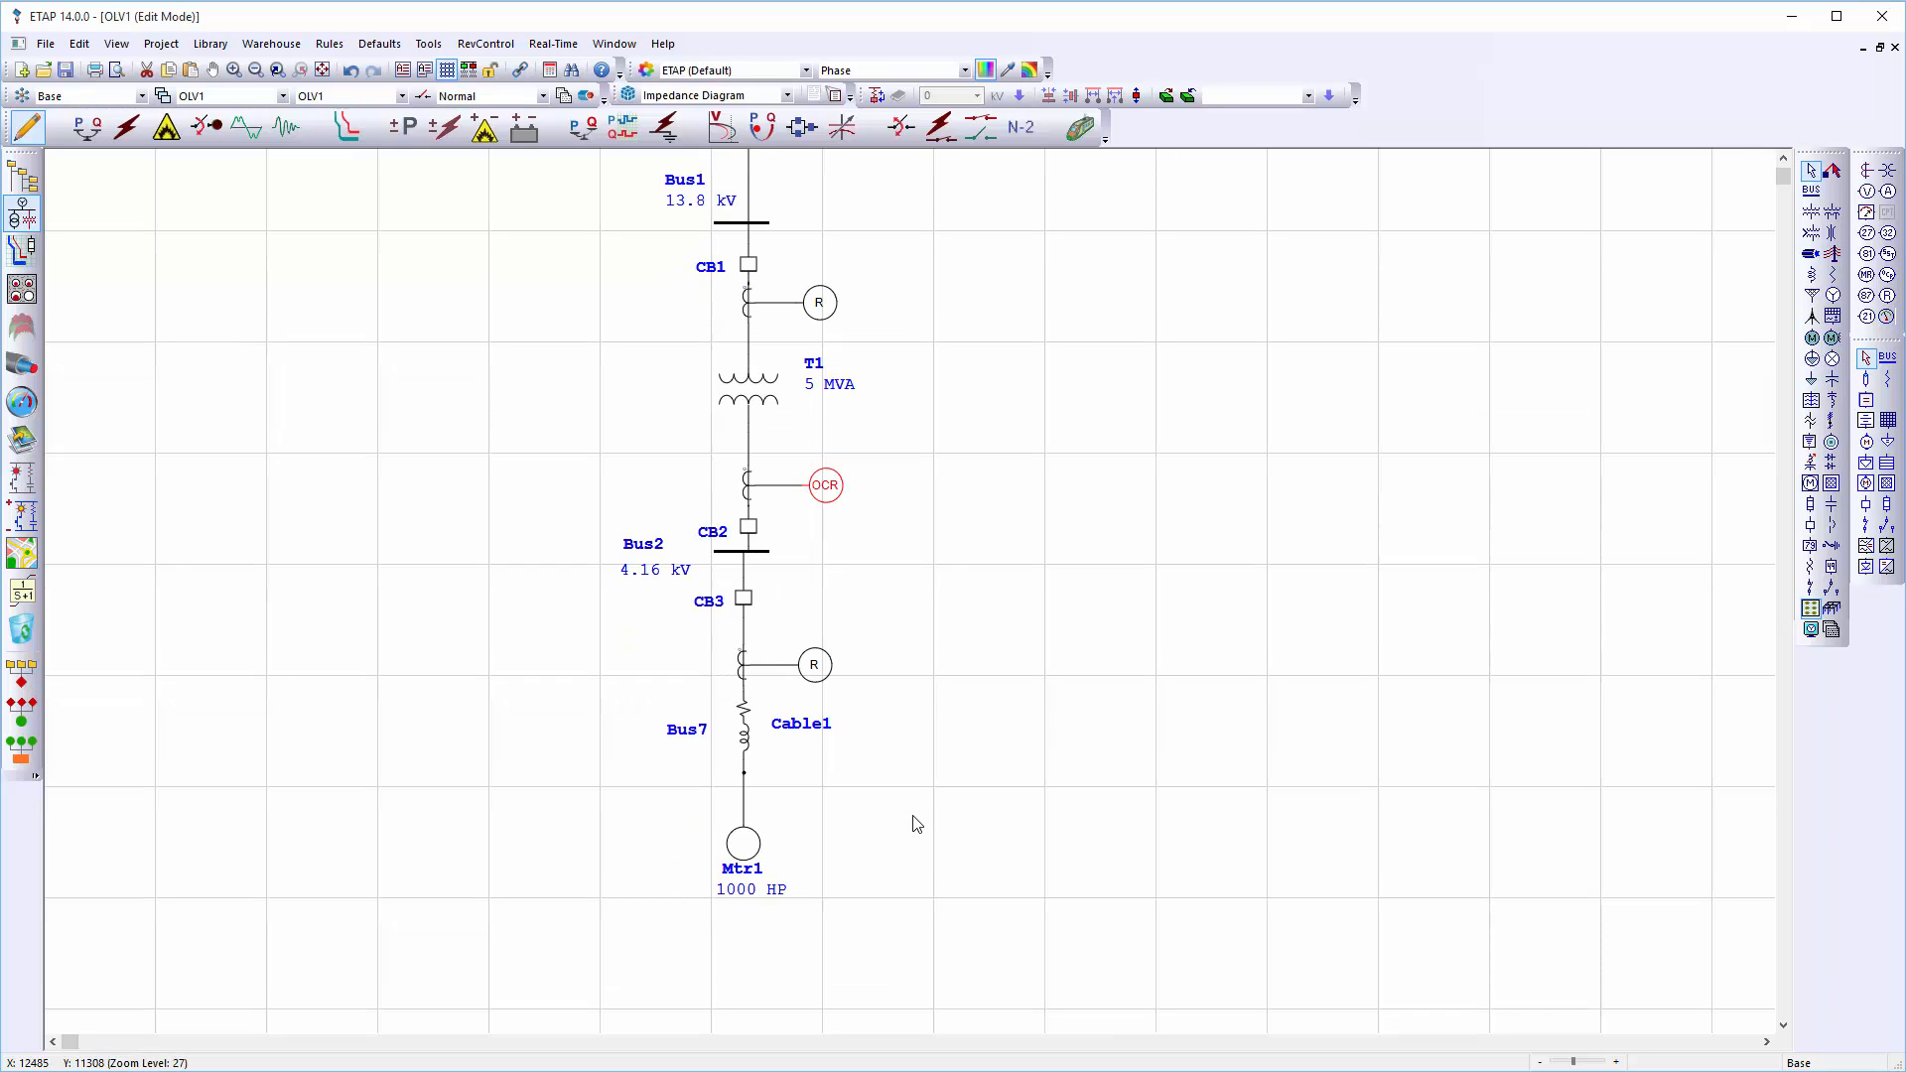
click(818, 679)
double_click(820, 676)
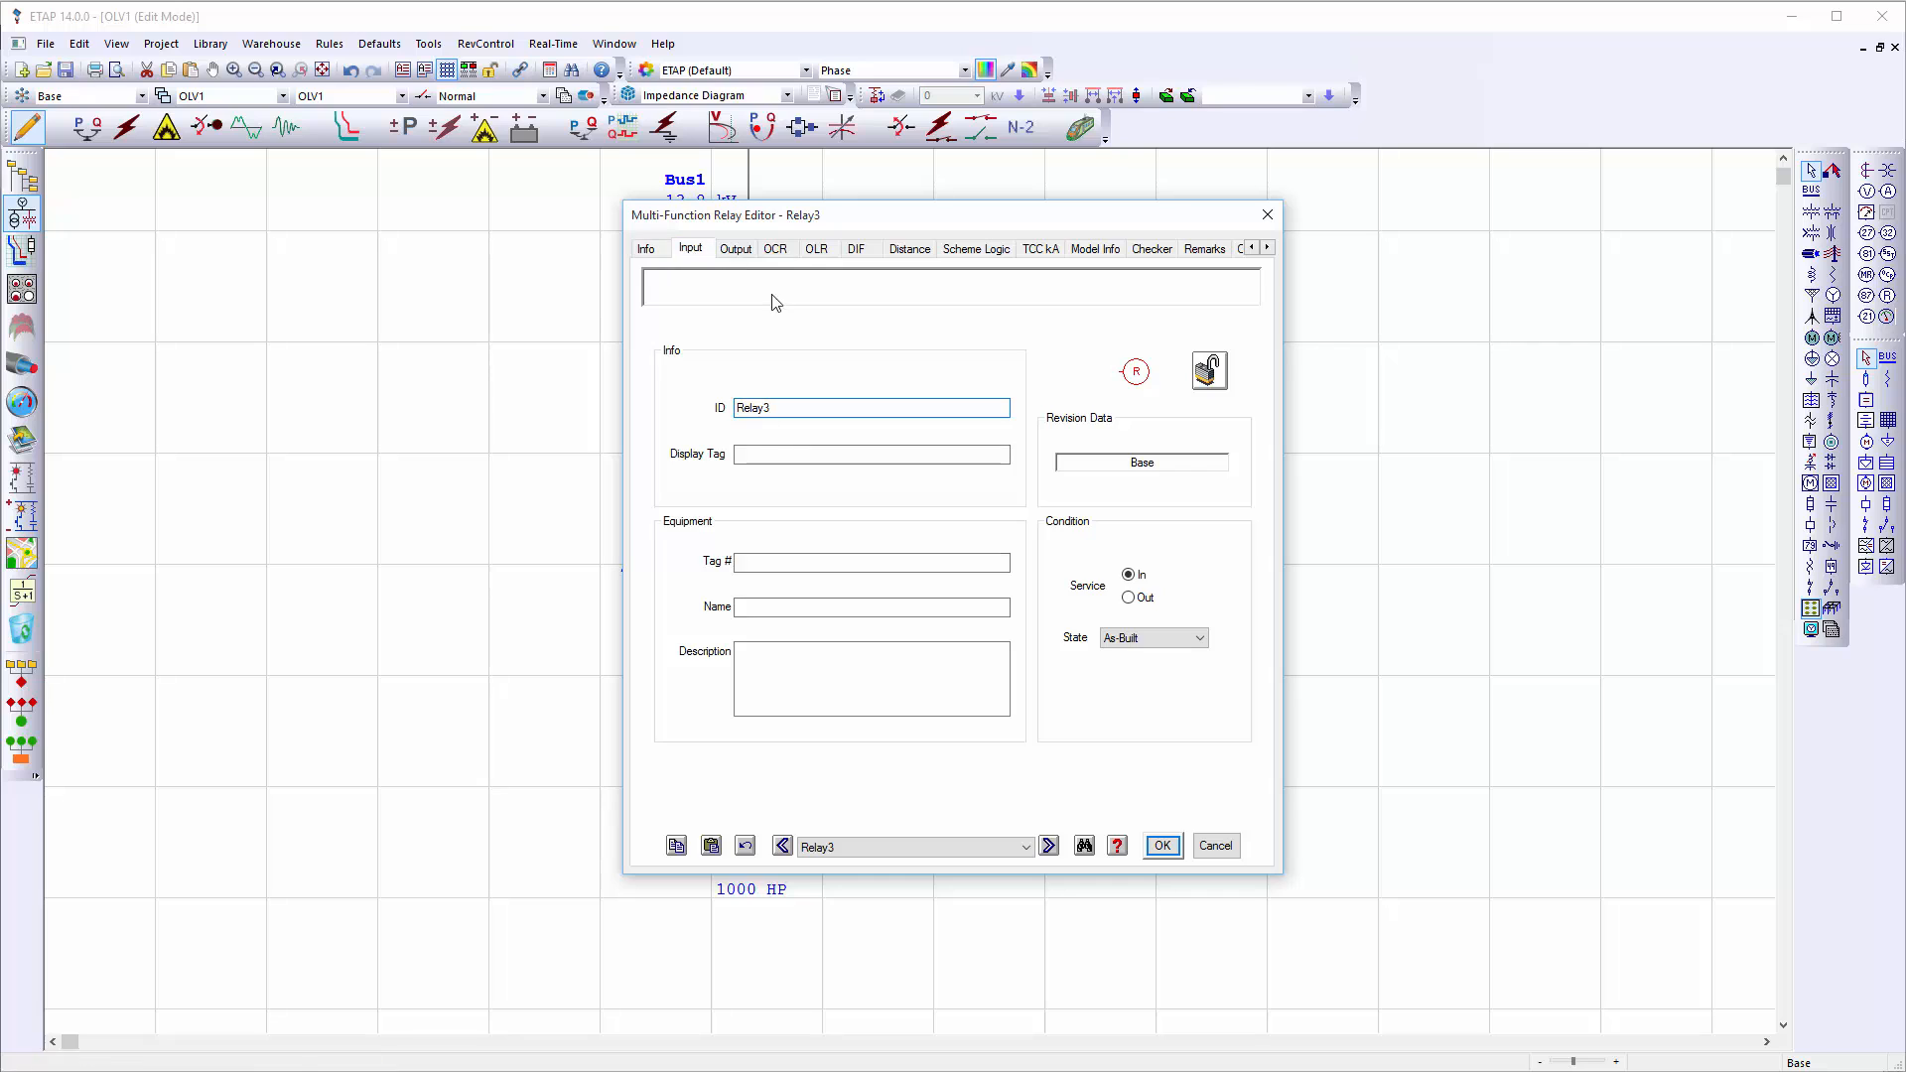
click(690, 248)
click(748, 256)
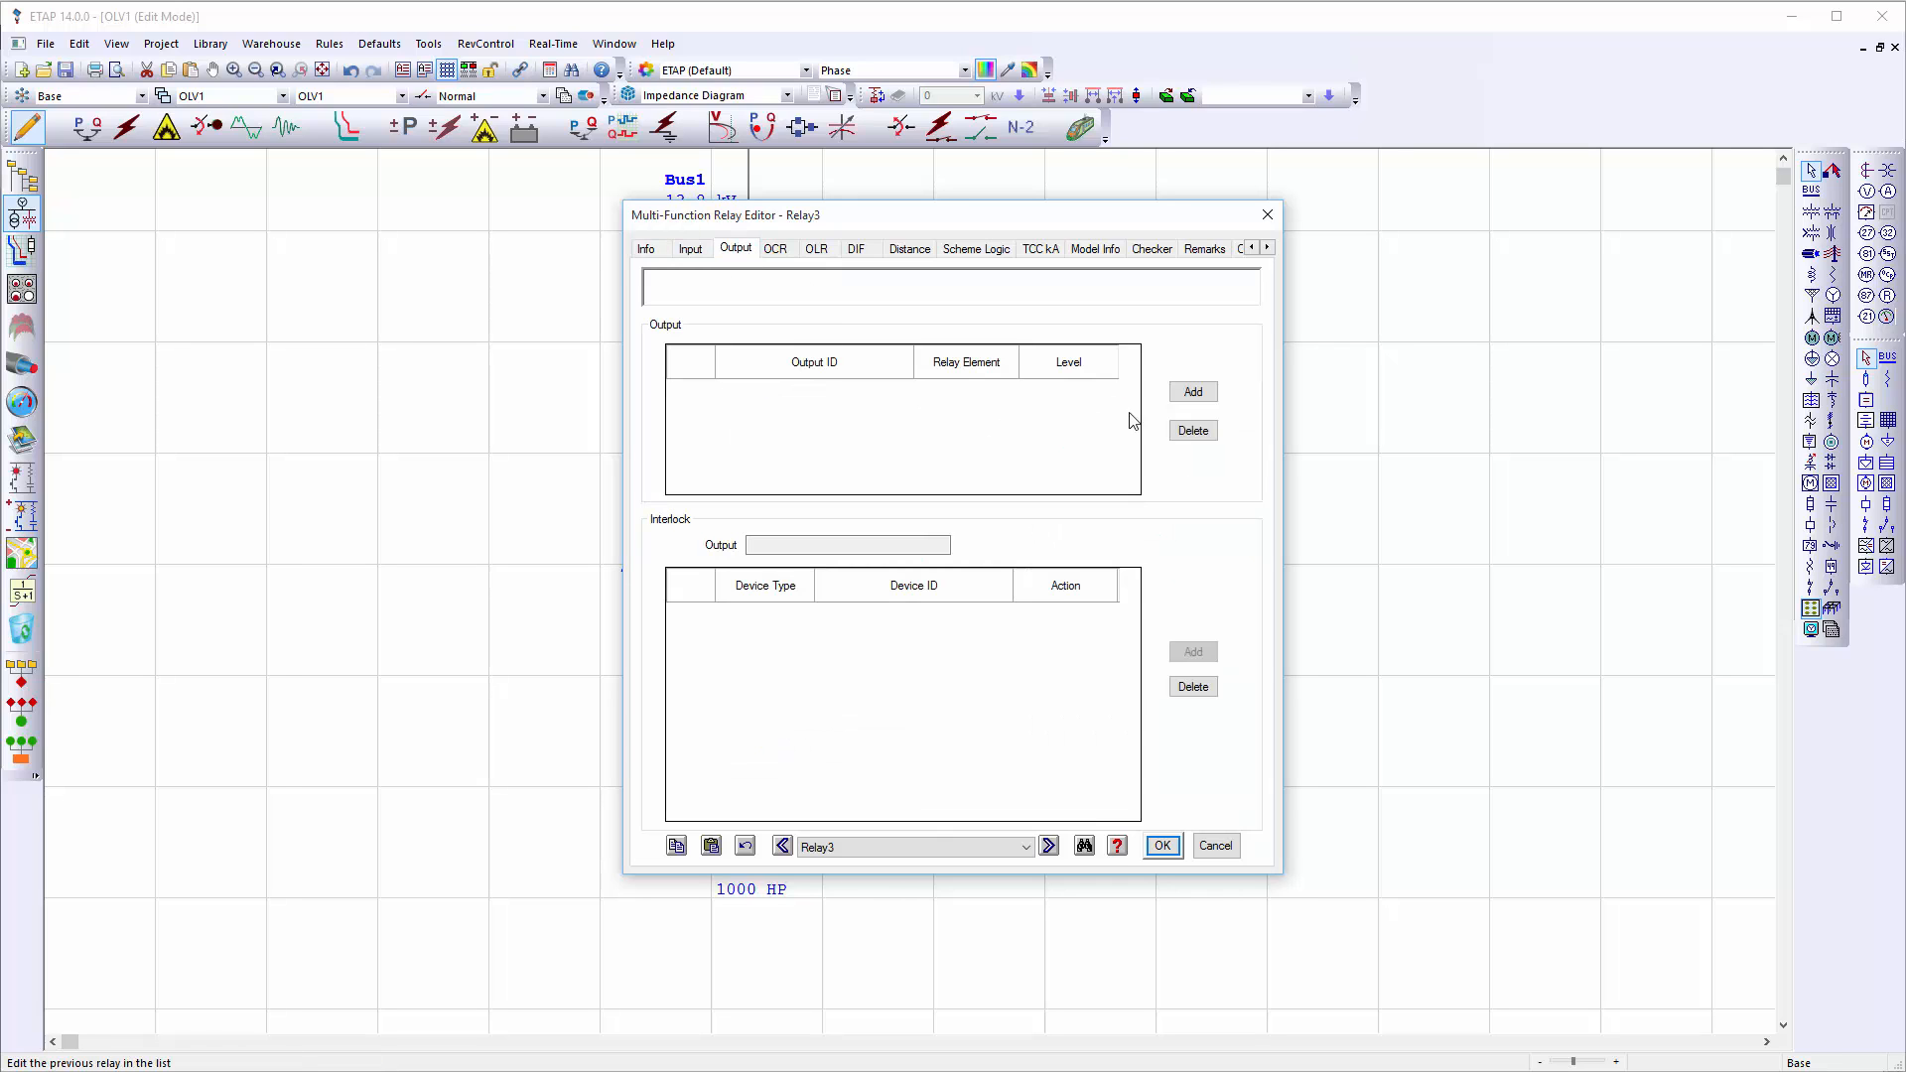
drag(1050, 223, 1366, 224)
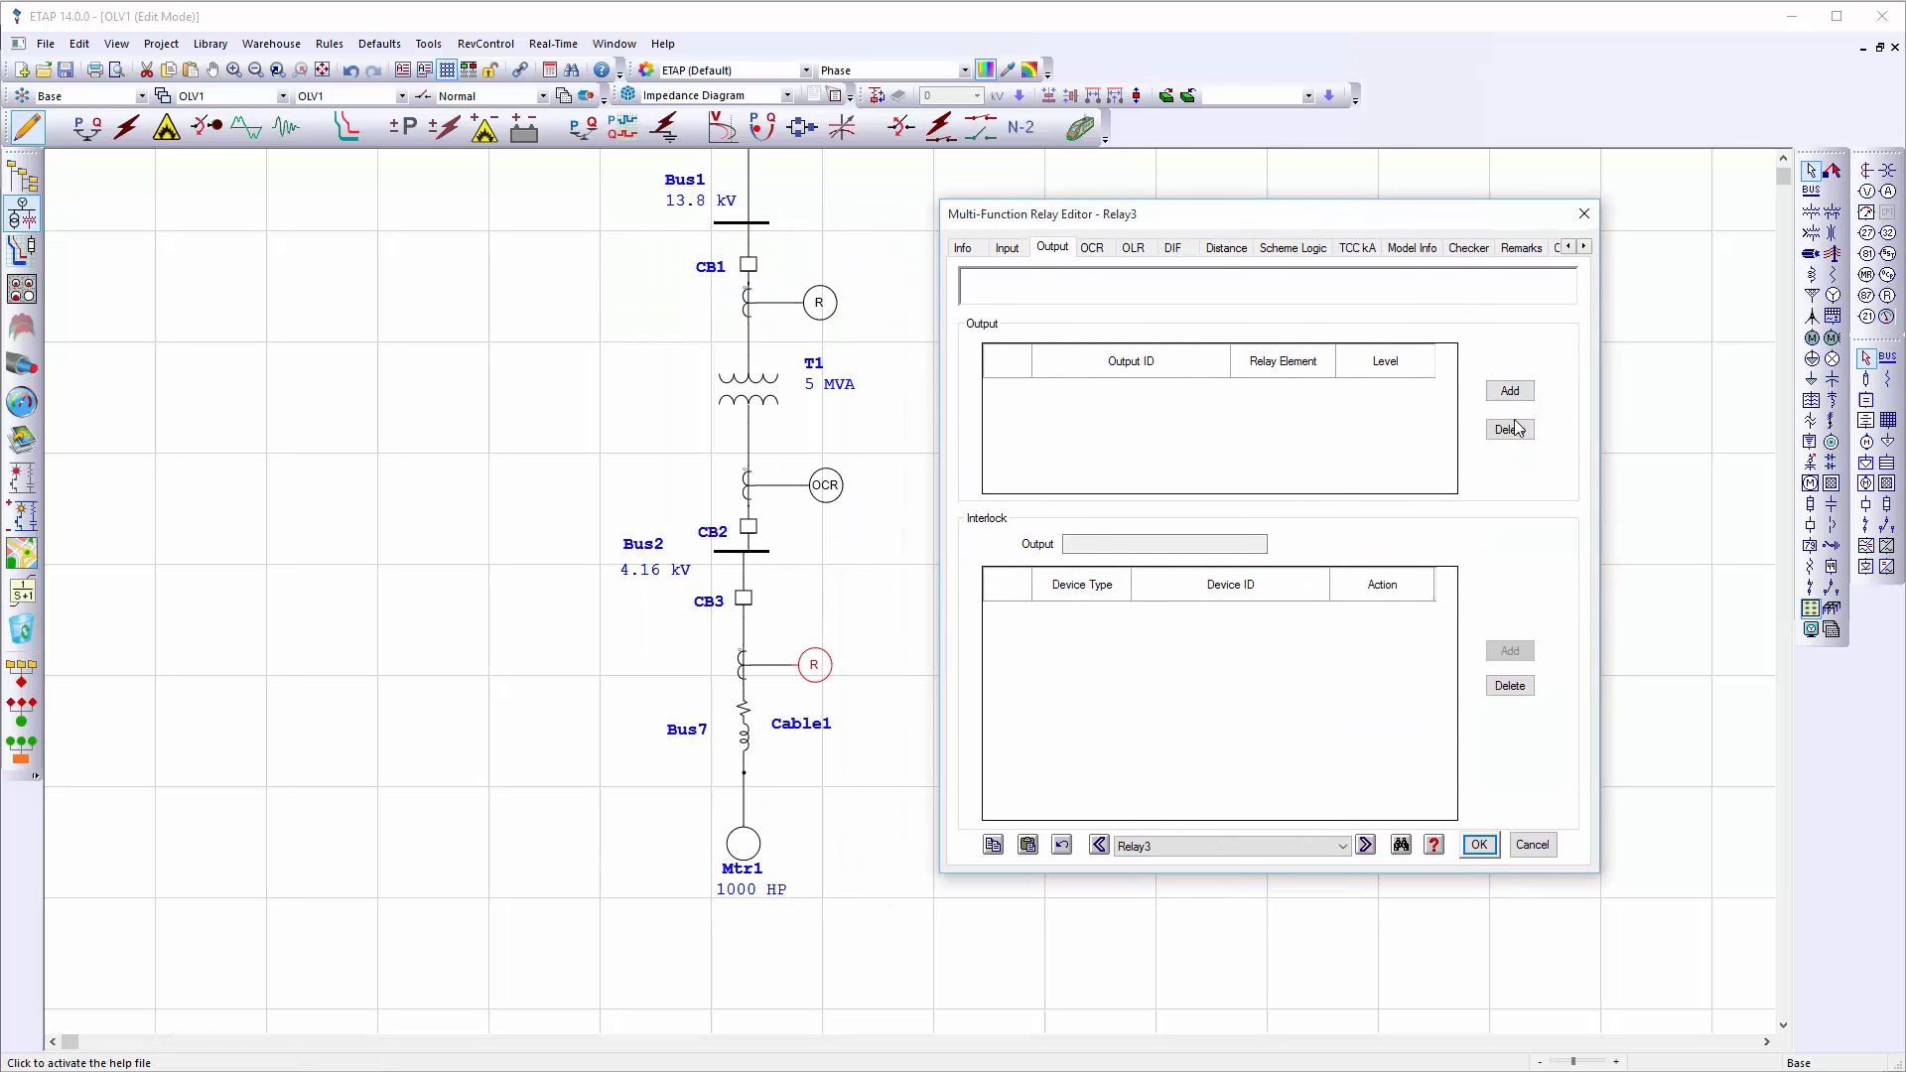
click(1510, 390)
click(1509, 651)
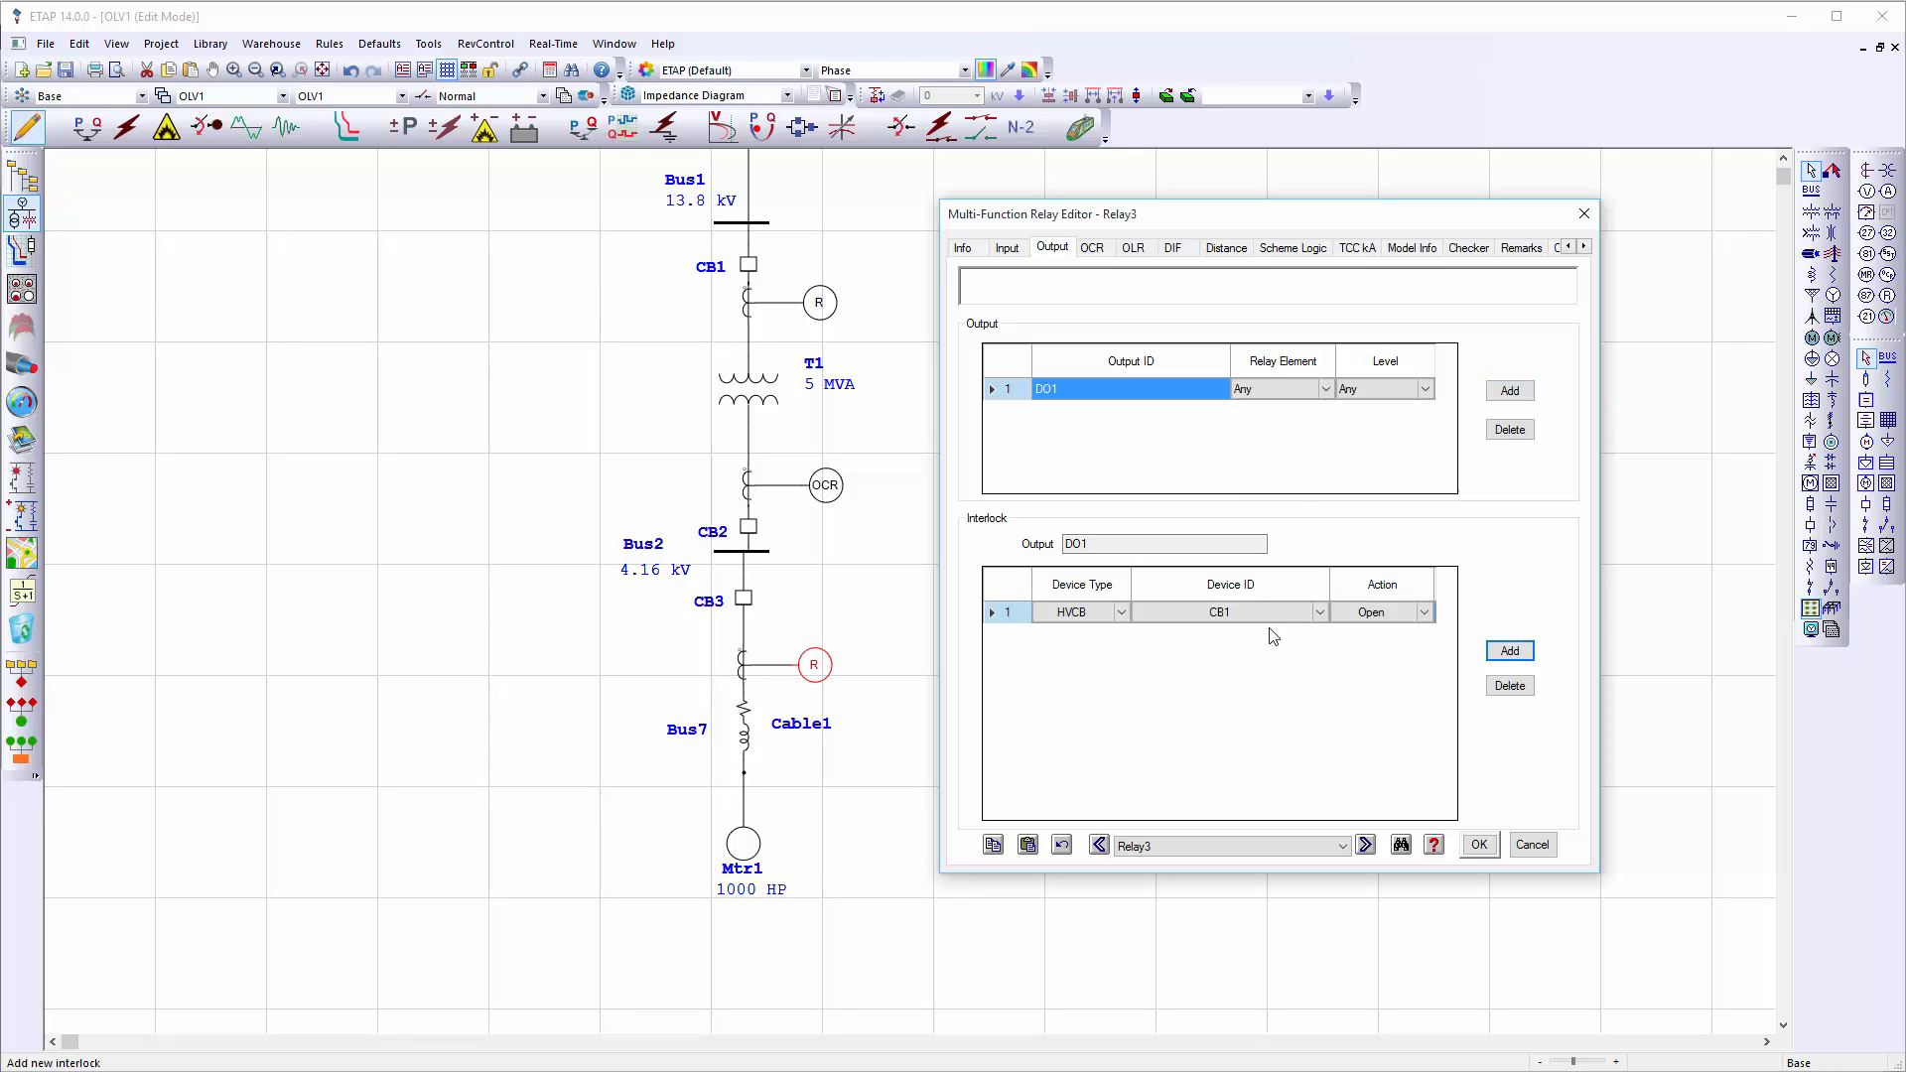
click(1281, 612)
click(1279, 655)
Open the relay library for Relay3's overcurrent settings and choose GE Multilin as the manufacturer
click(1093, 248)
click(1504, 334)
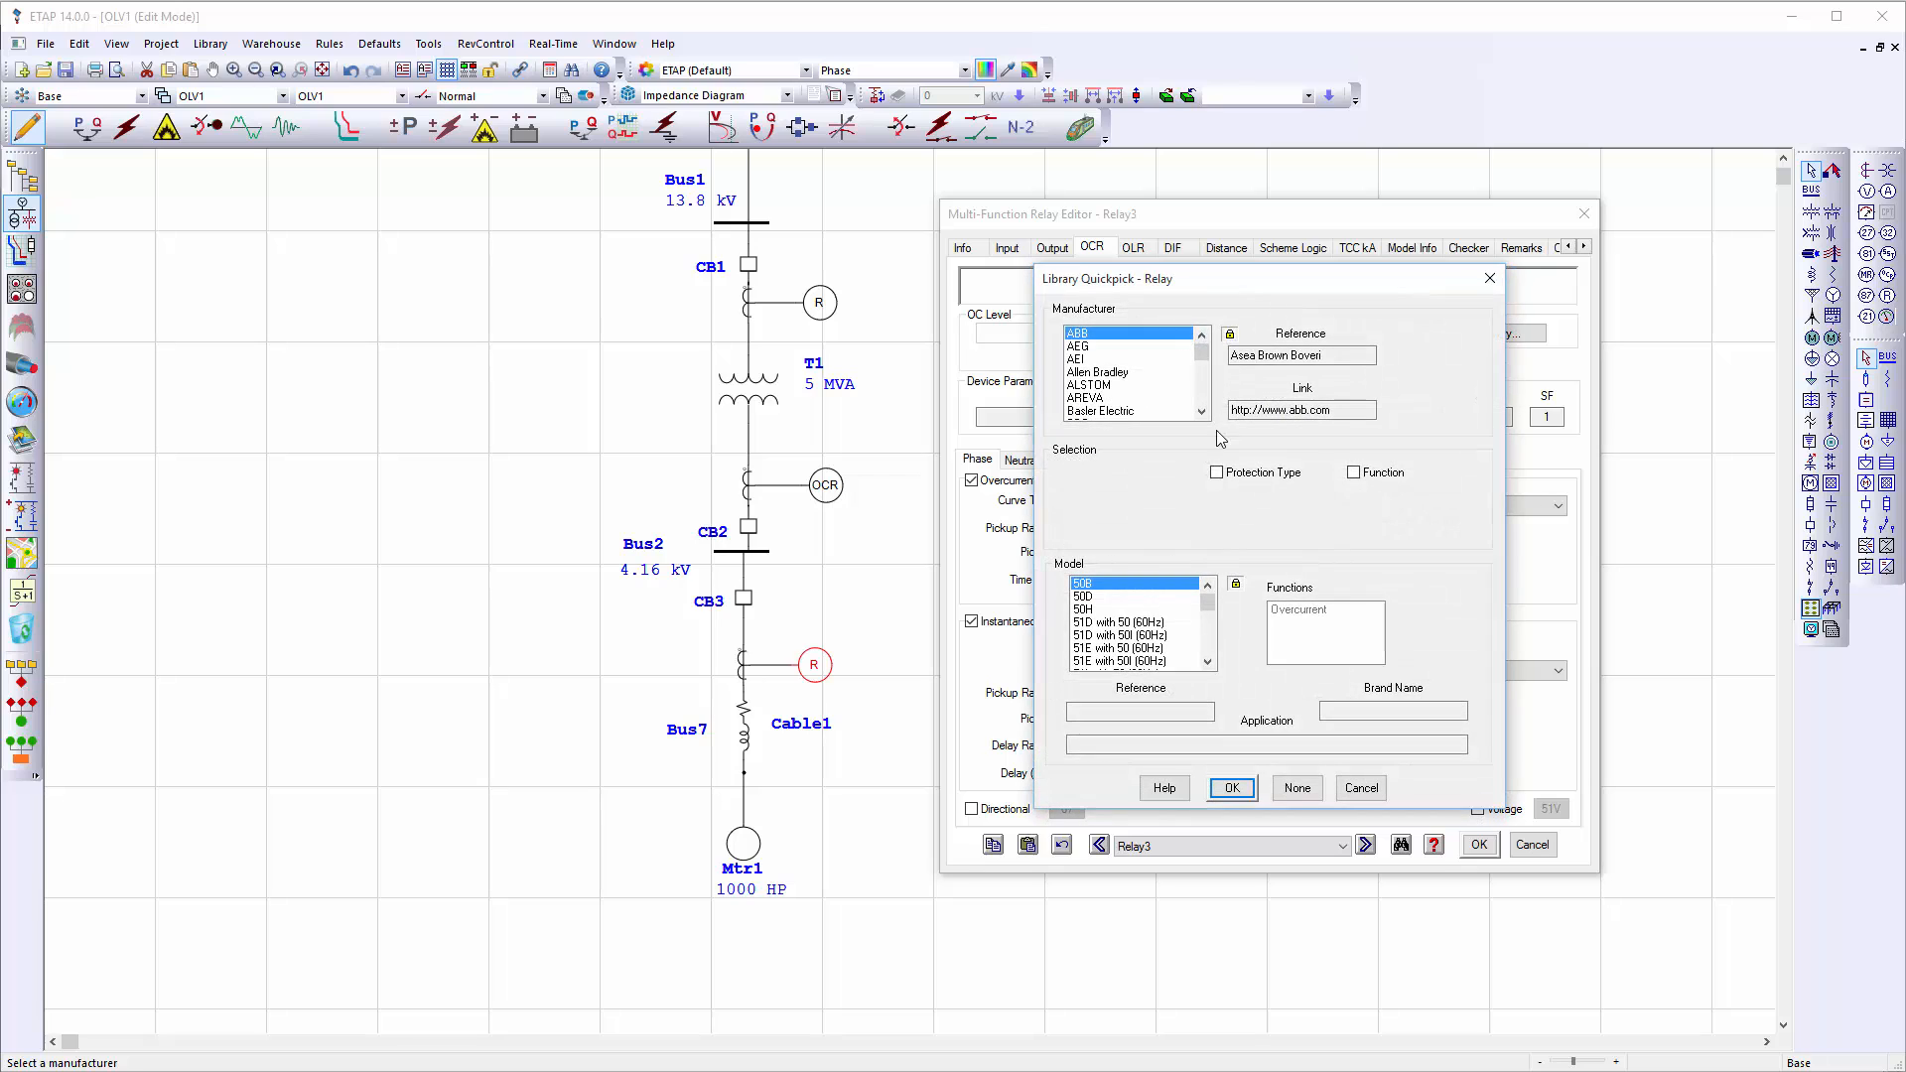
click(1135, 372)
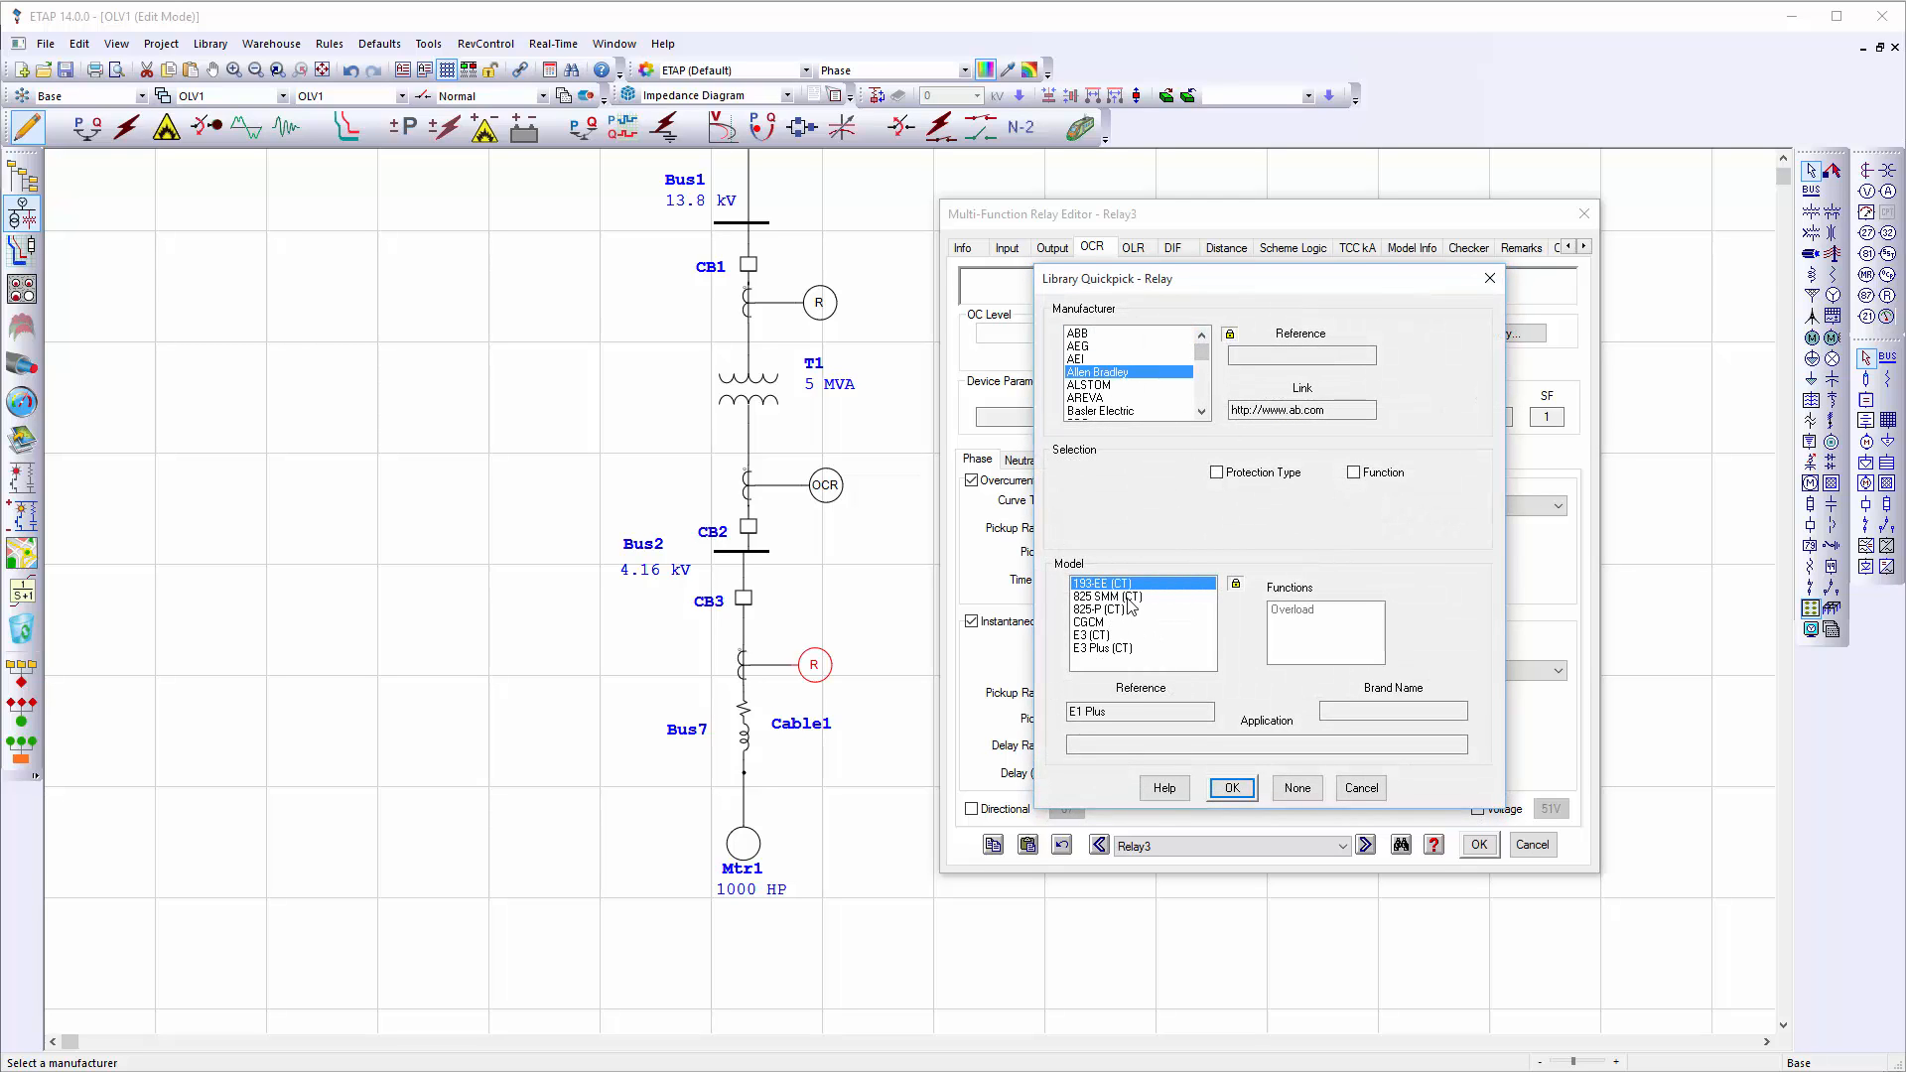
scroll(1192, 392, down, 2)
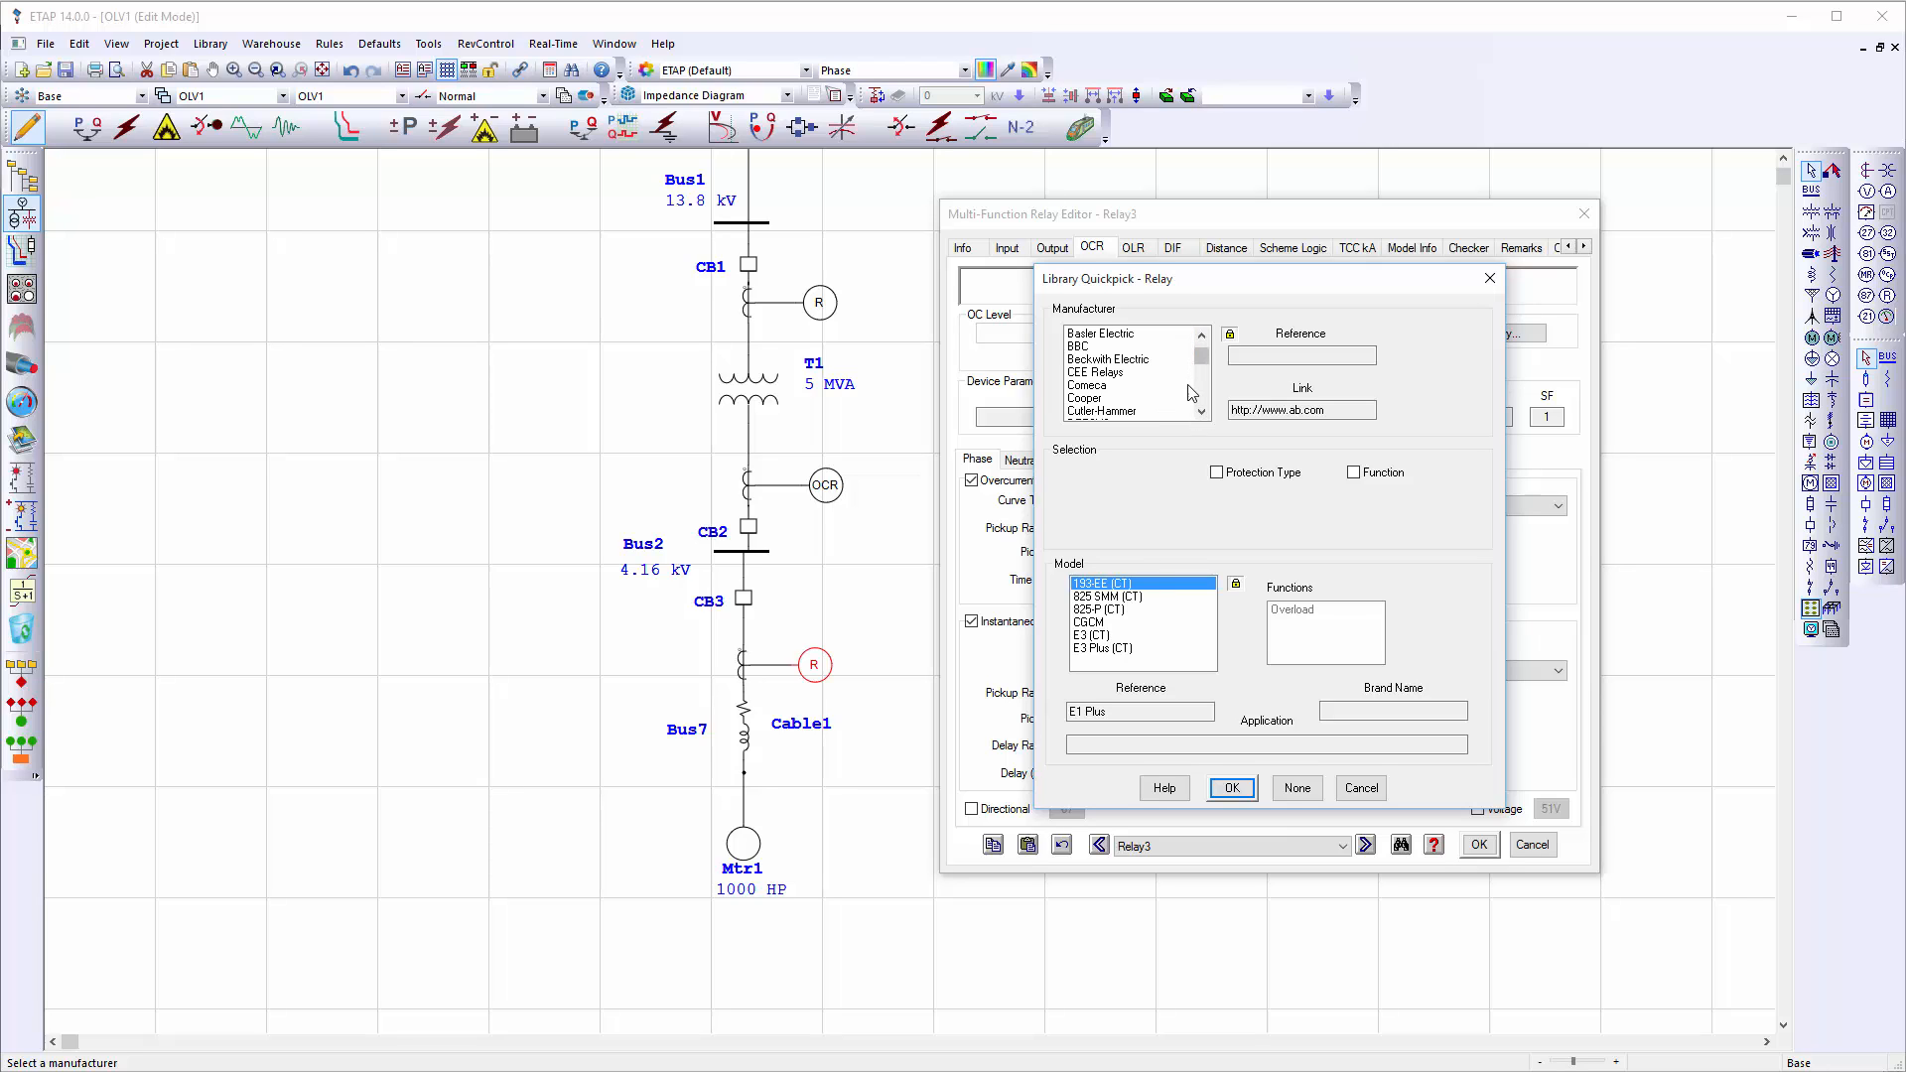
click(1159, 386)
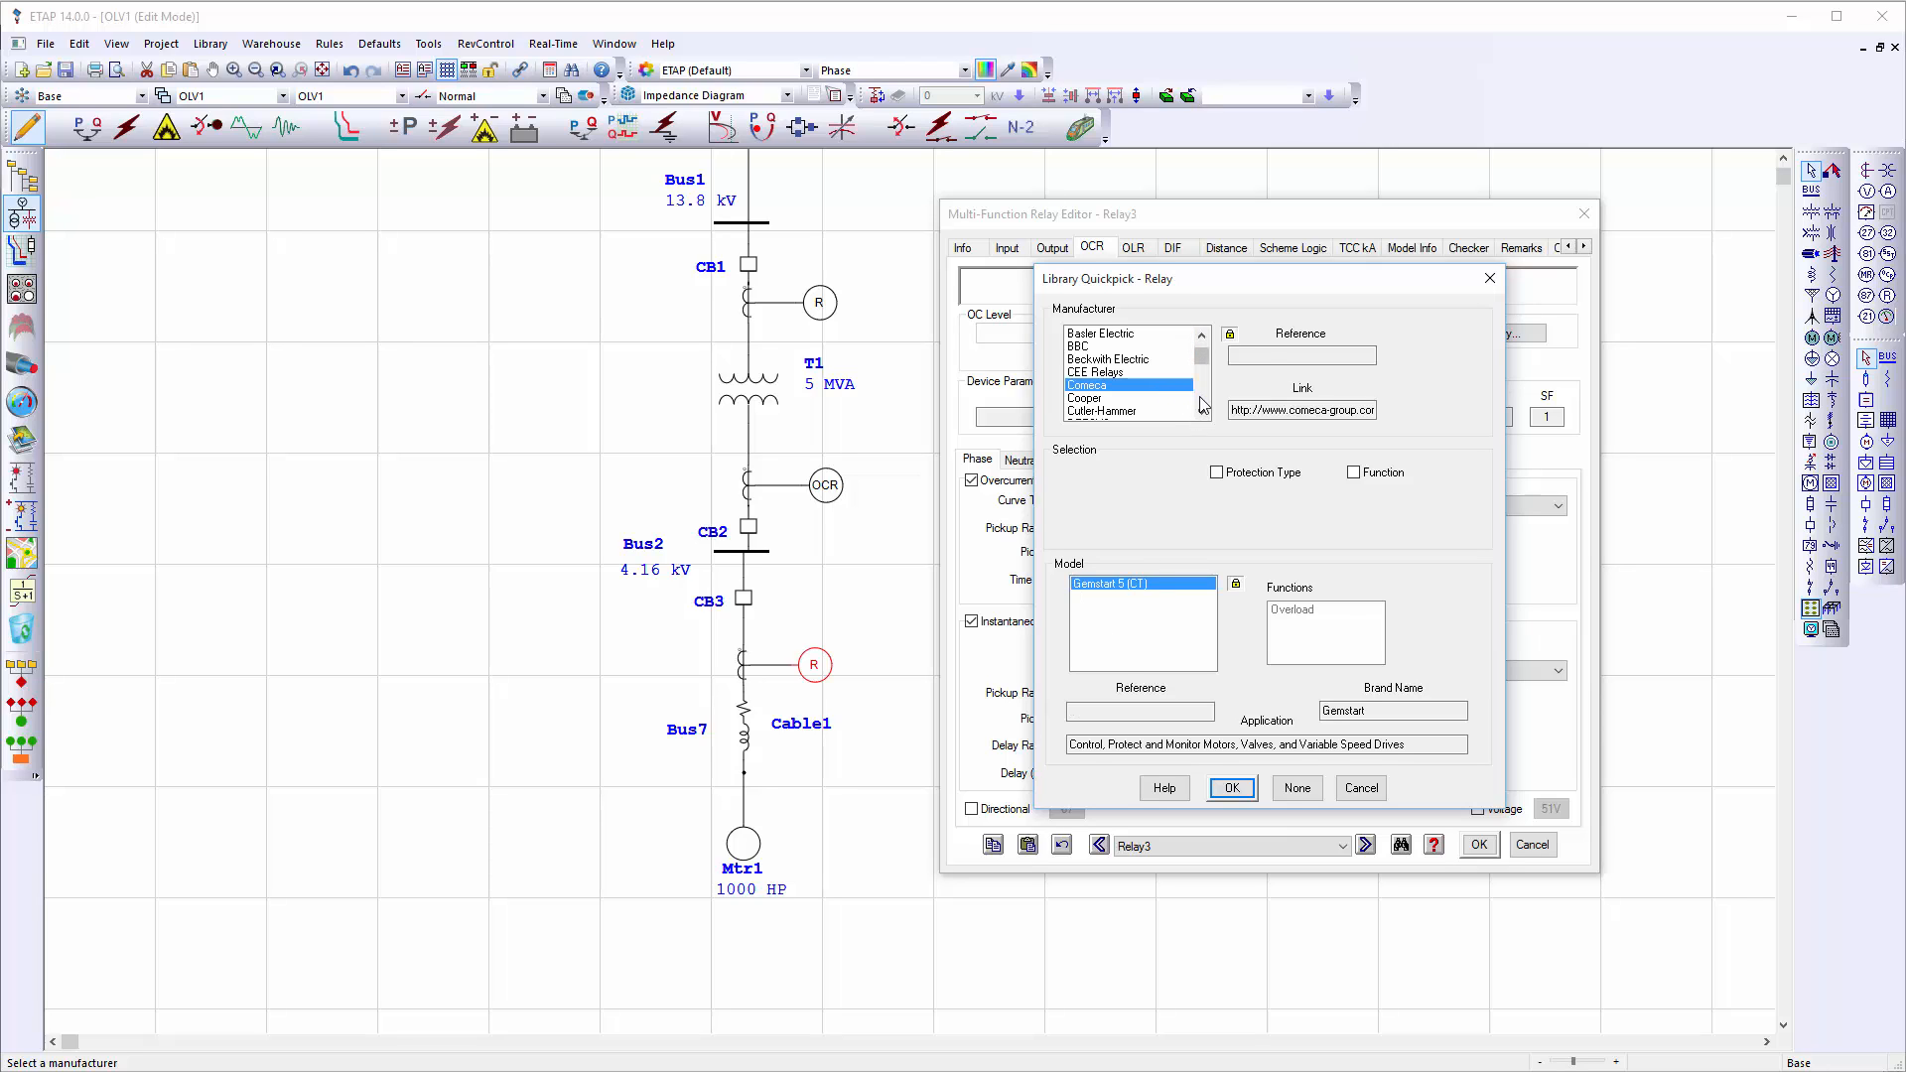
key(f)
click(1202, 412)
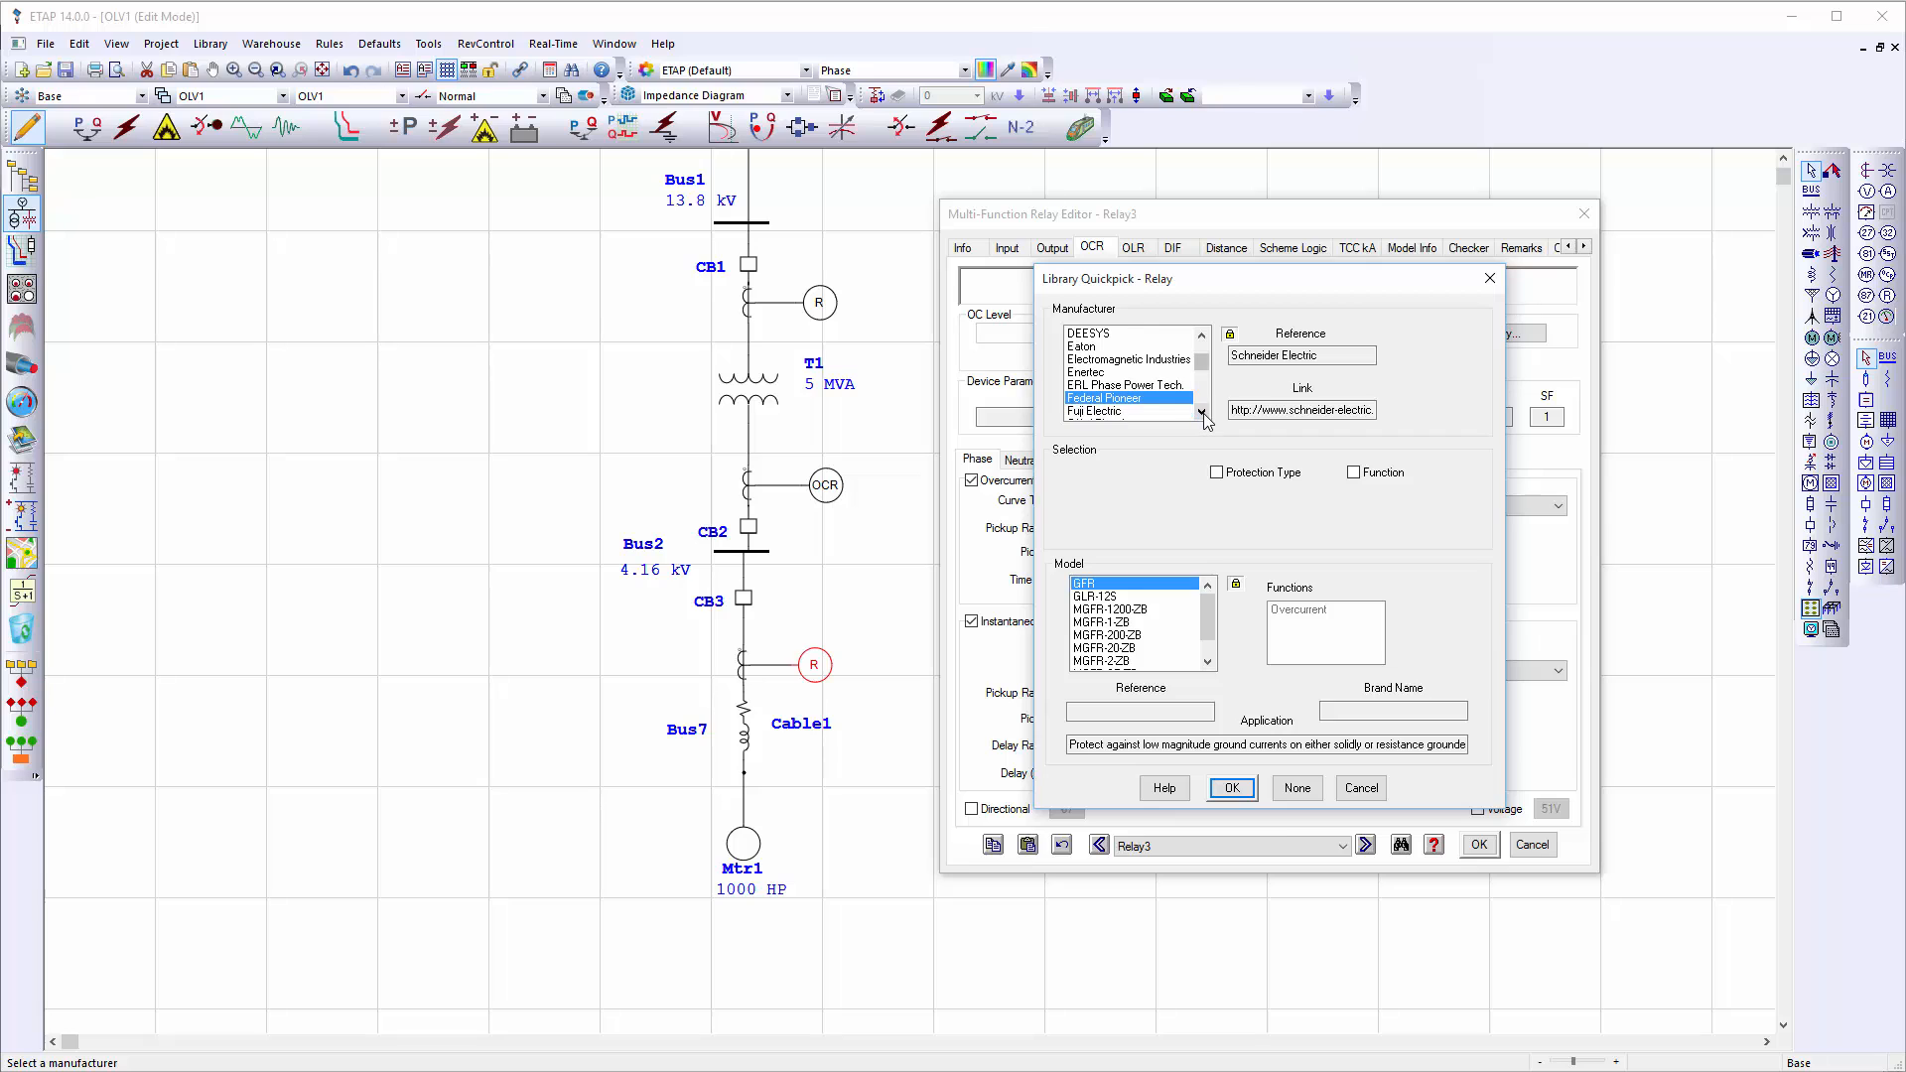
click(1203, 412)
click(1134, 410)
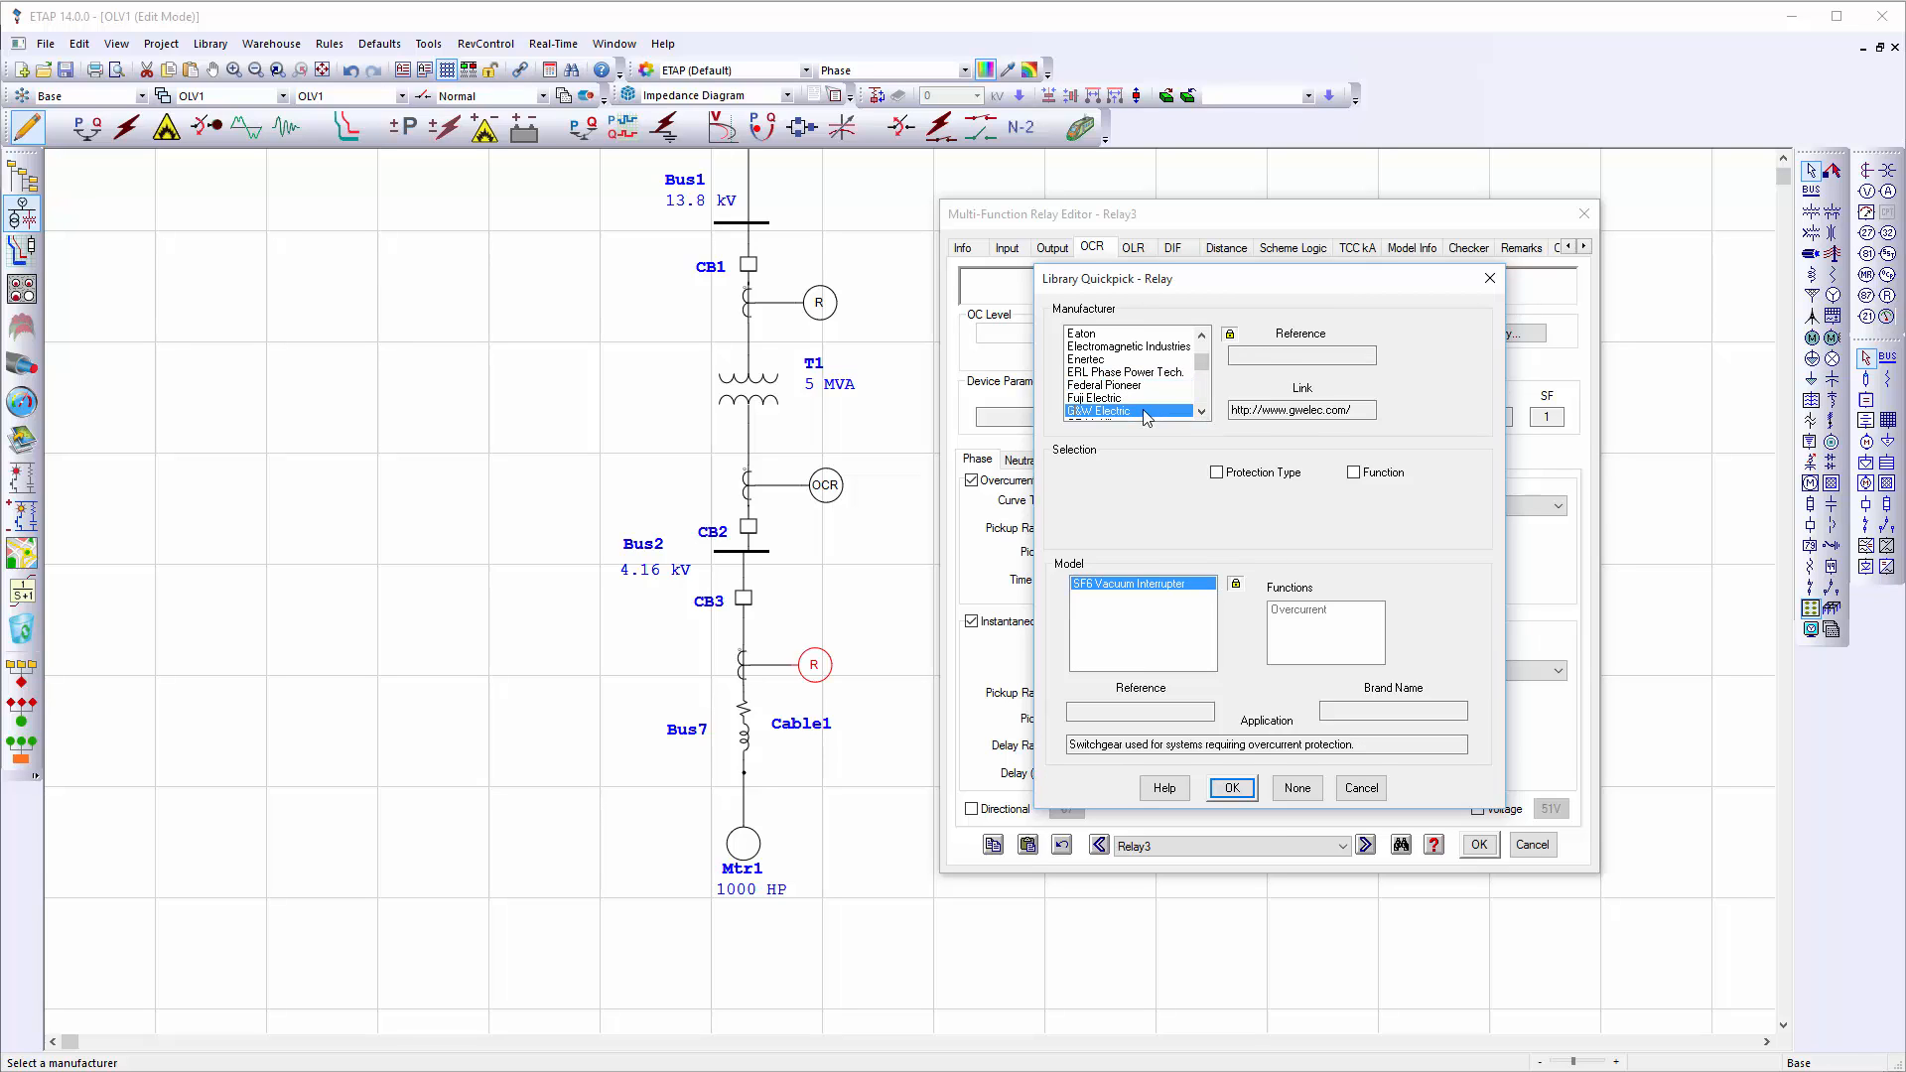
click(1207, 412)
click(1142, 398)
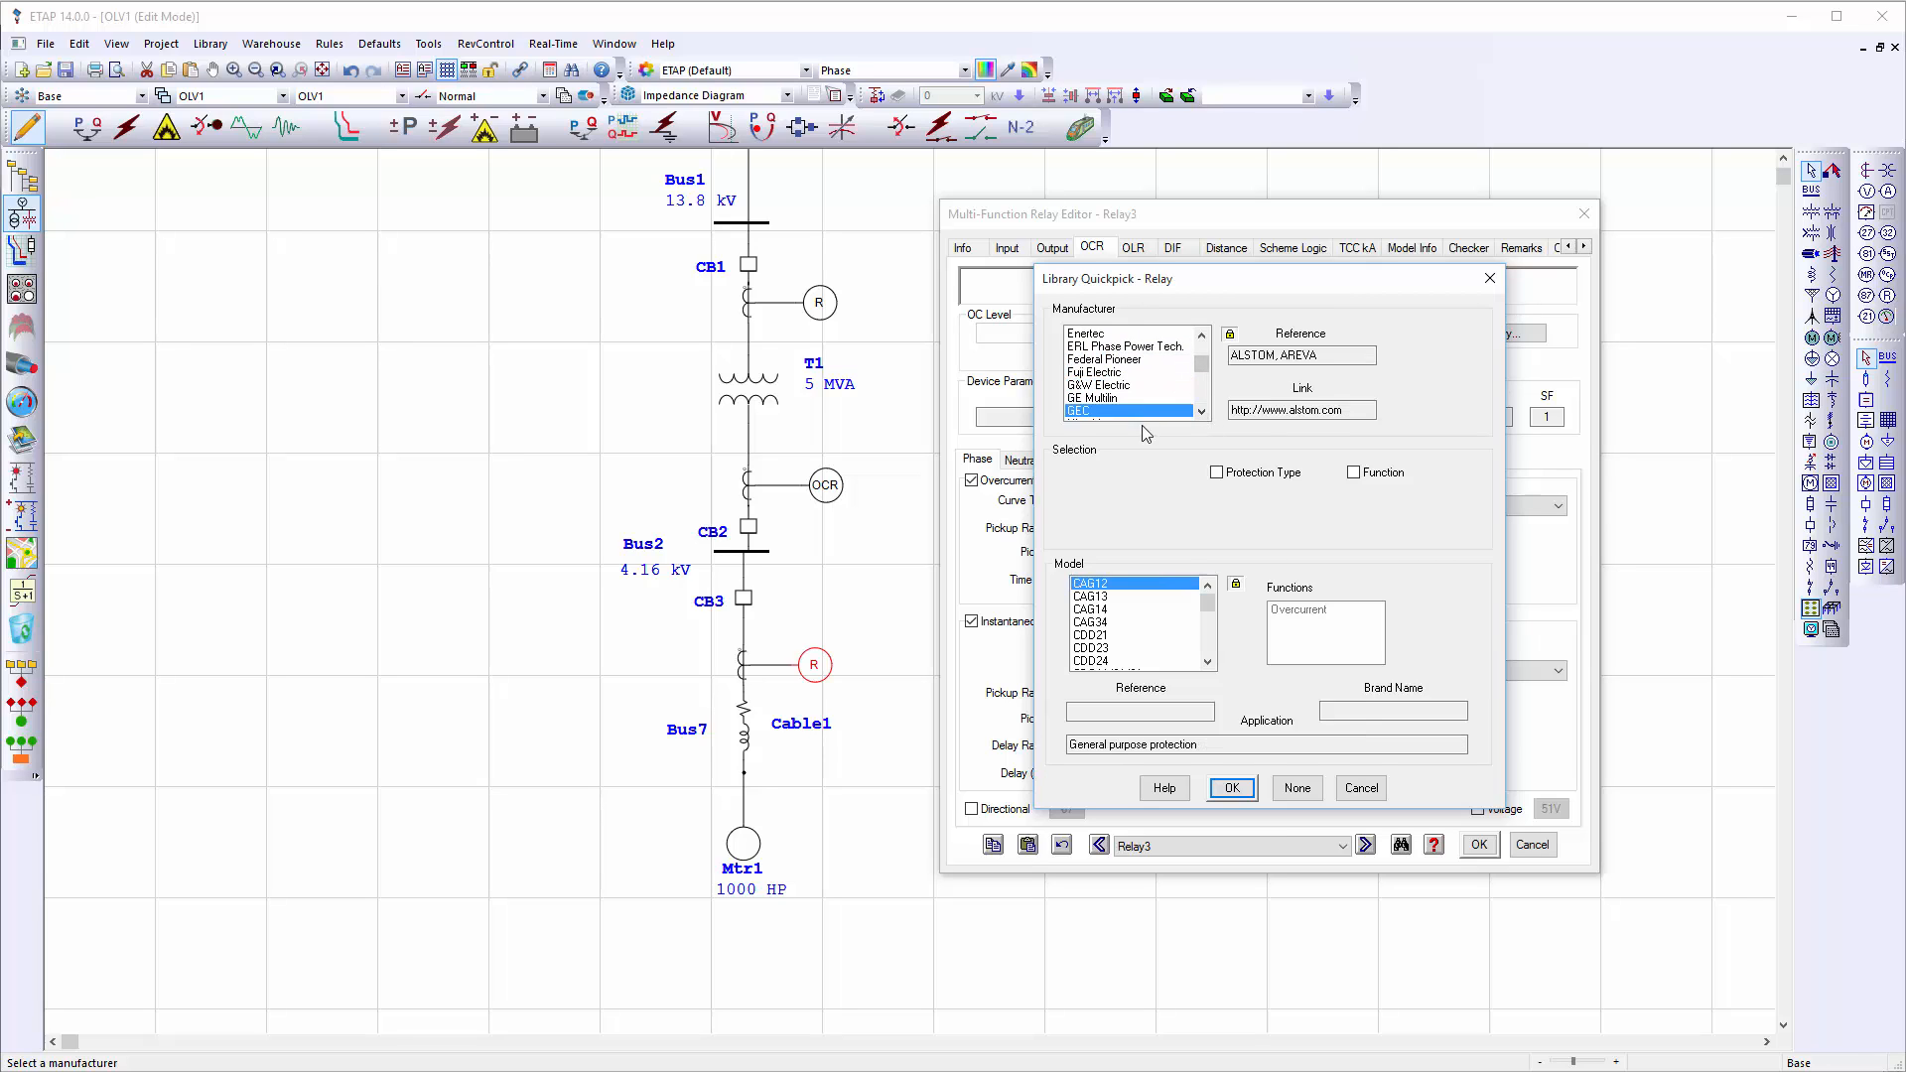
Assign the GE Multilin model 239 to Relay3 and save the relay's settings
click(1208, 662)
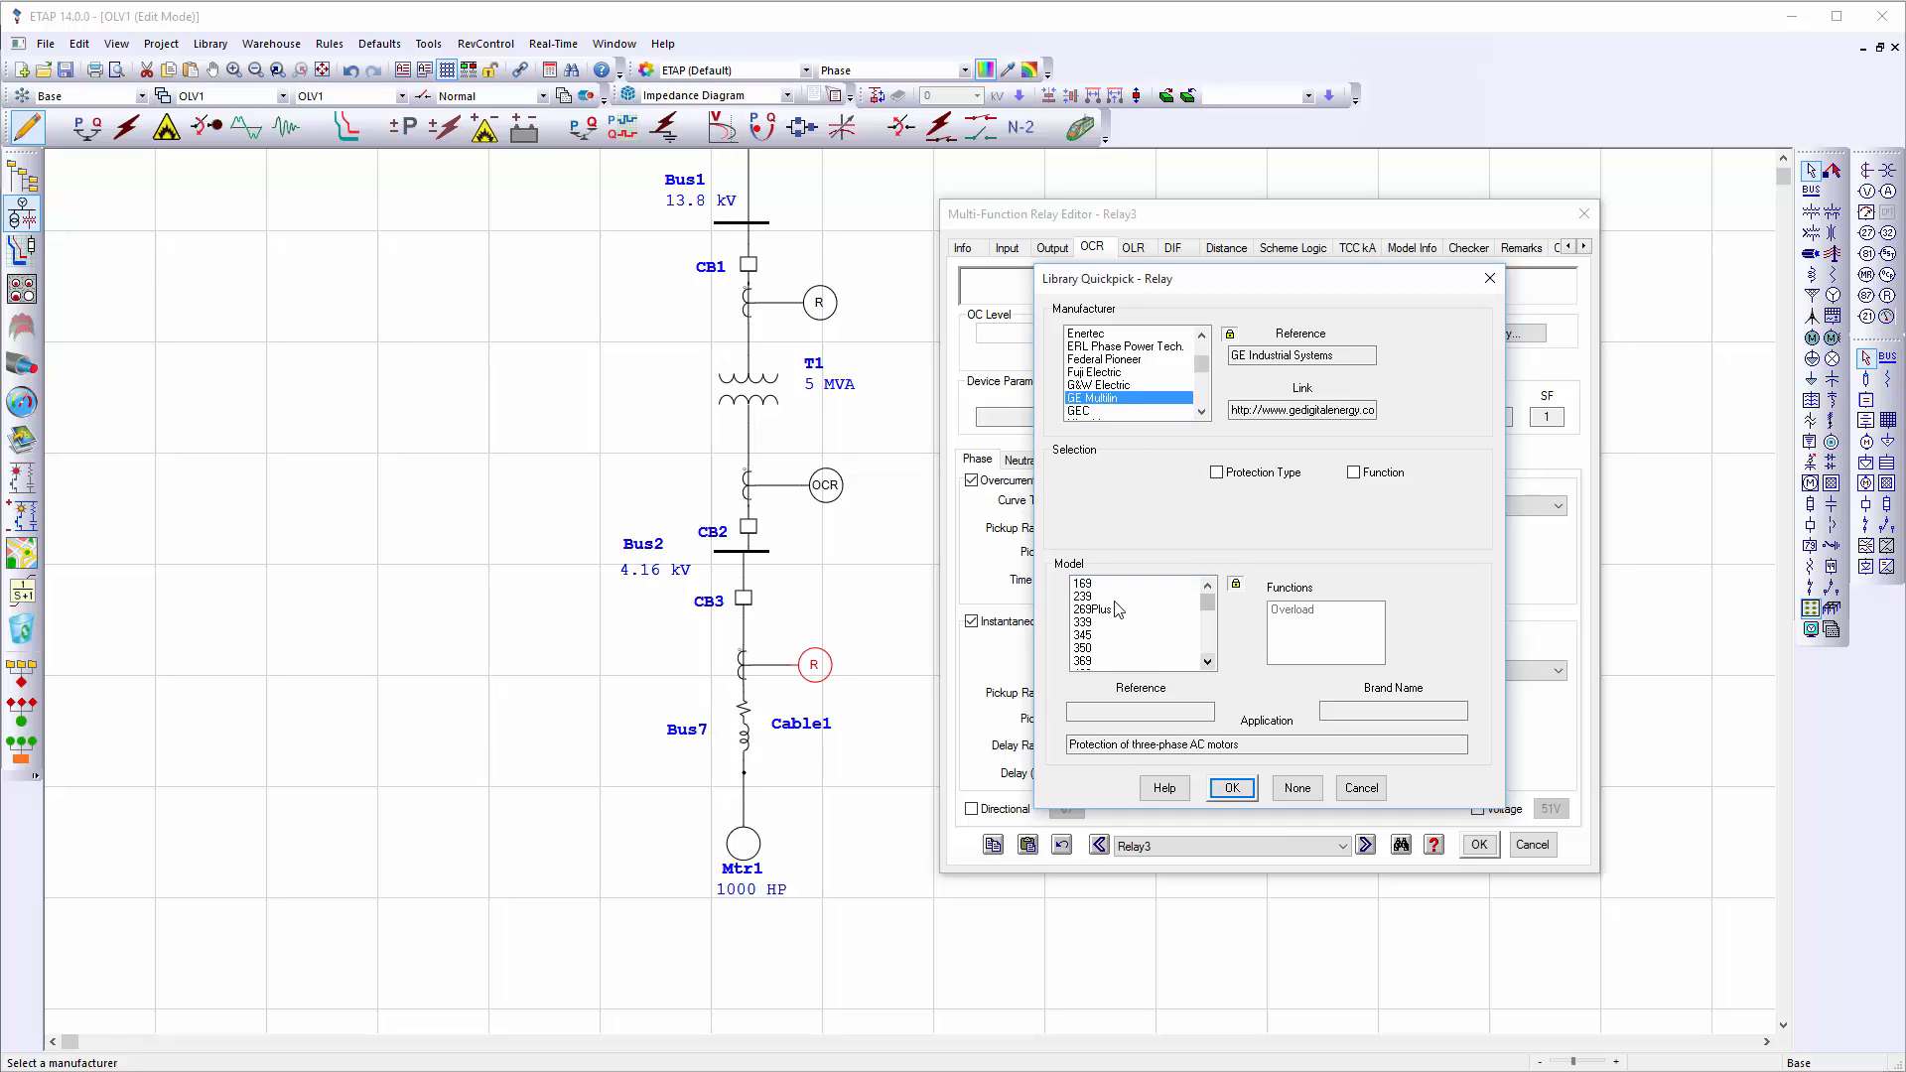
click(1112, 597)
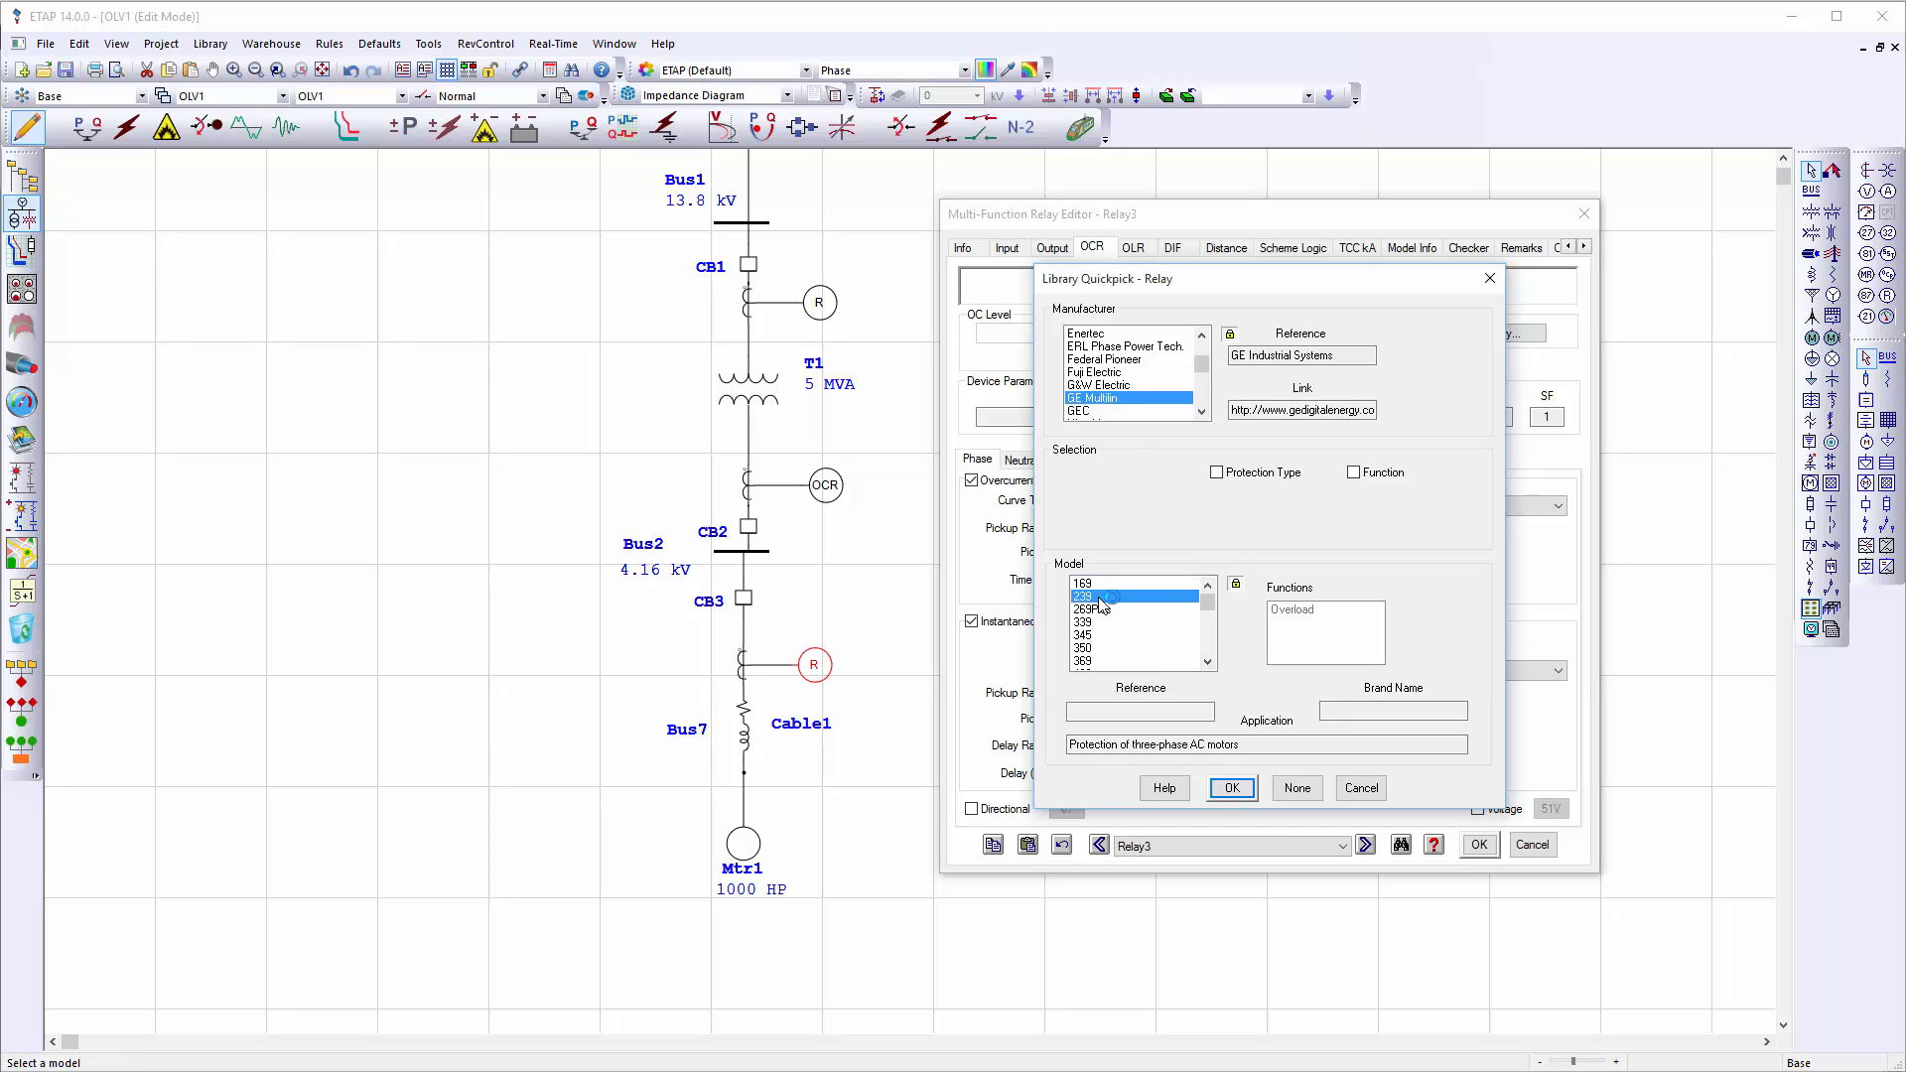
click(1249, 794)
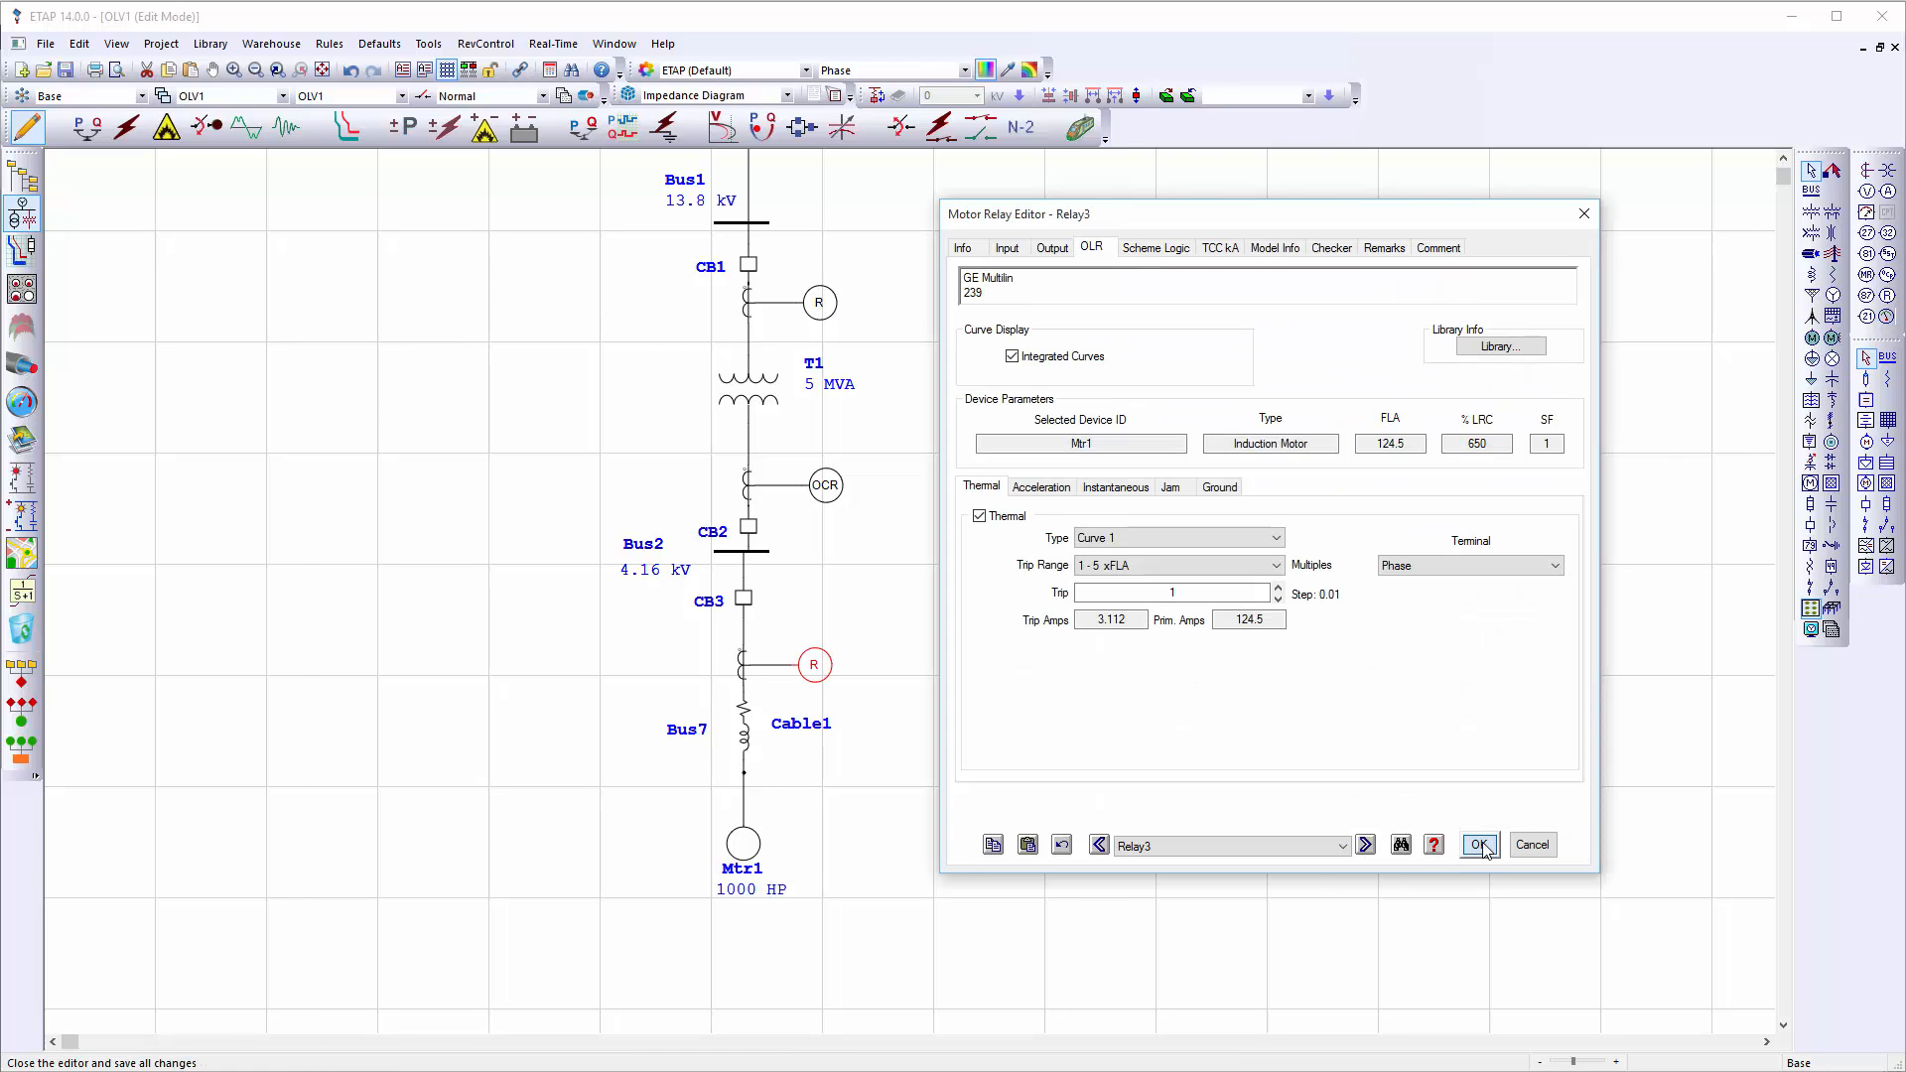
click(1479, 845)
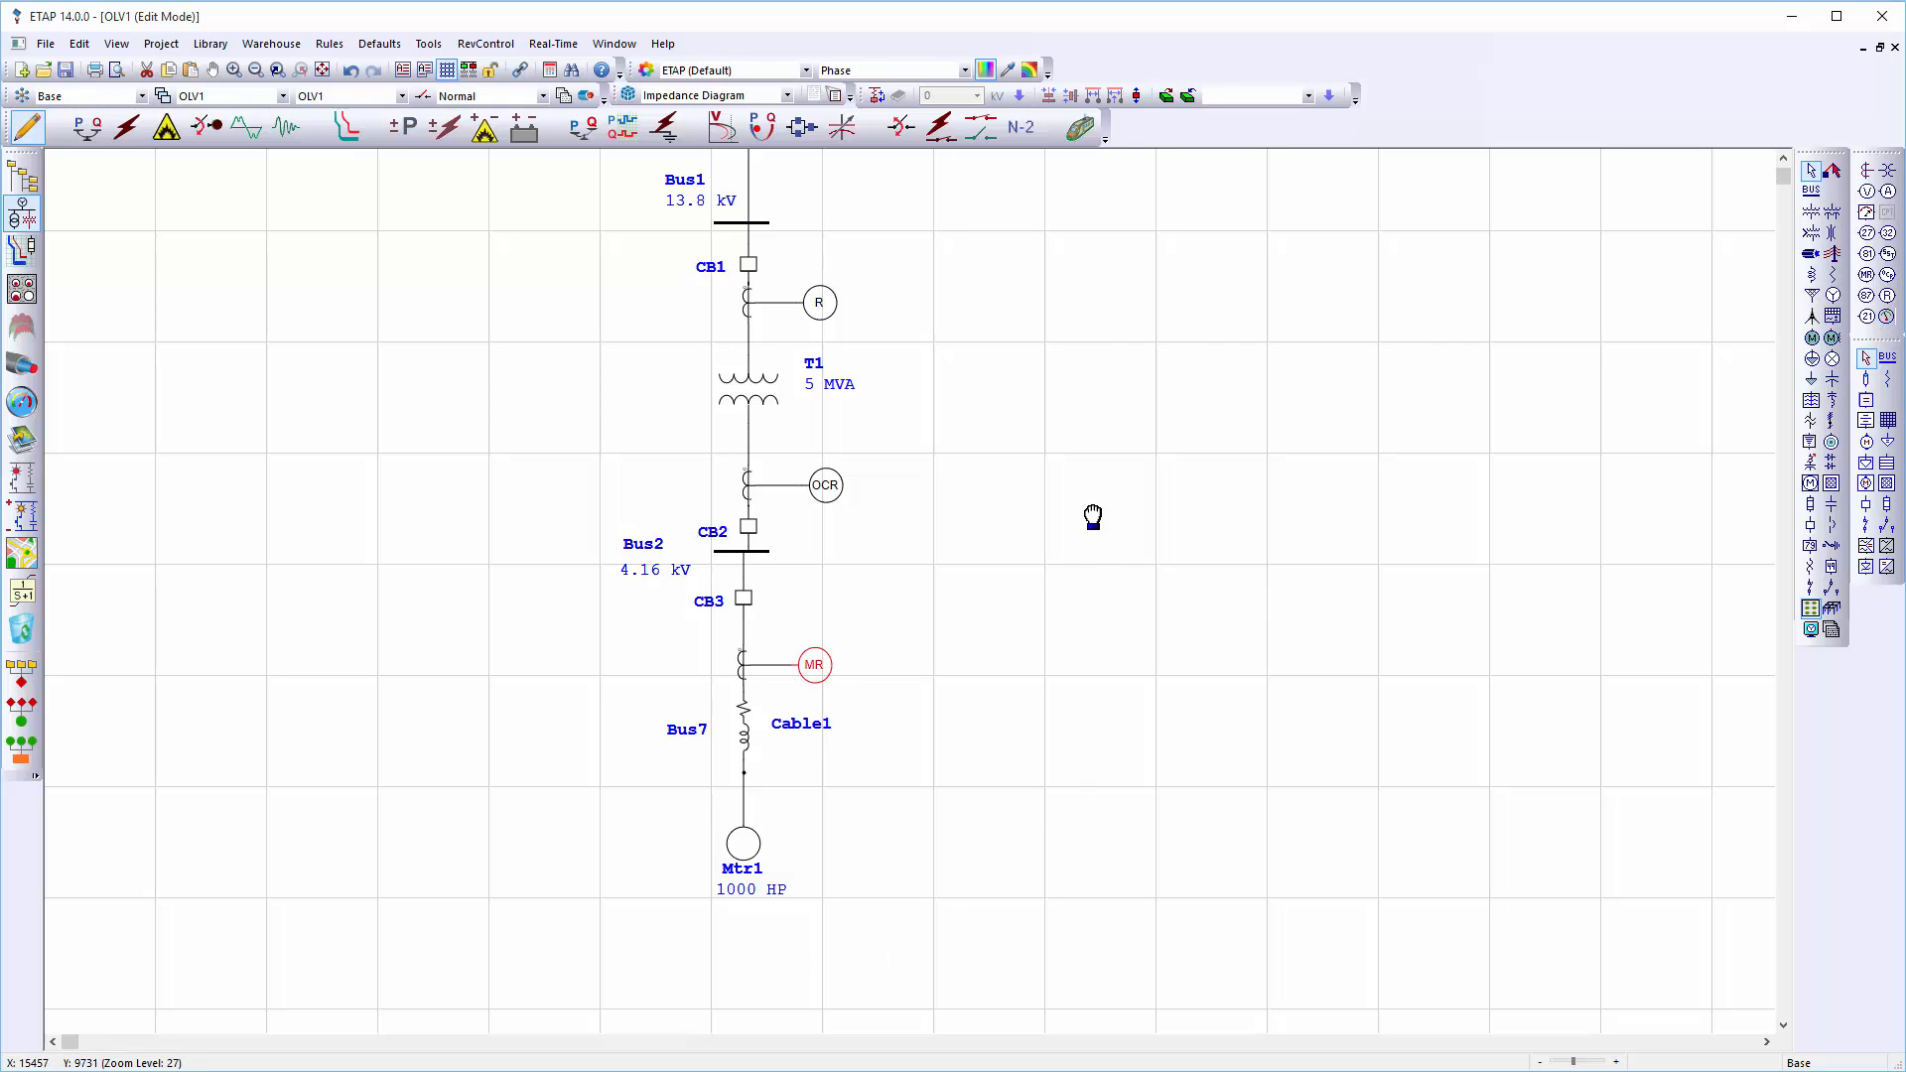
Switch to Star protection and coordination mode and set study case SM to fault Bus1, Bus2 and Bus7
scroll(1092, 596, up, 3)
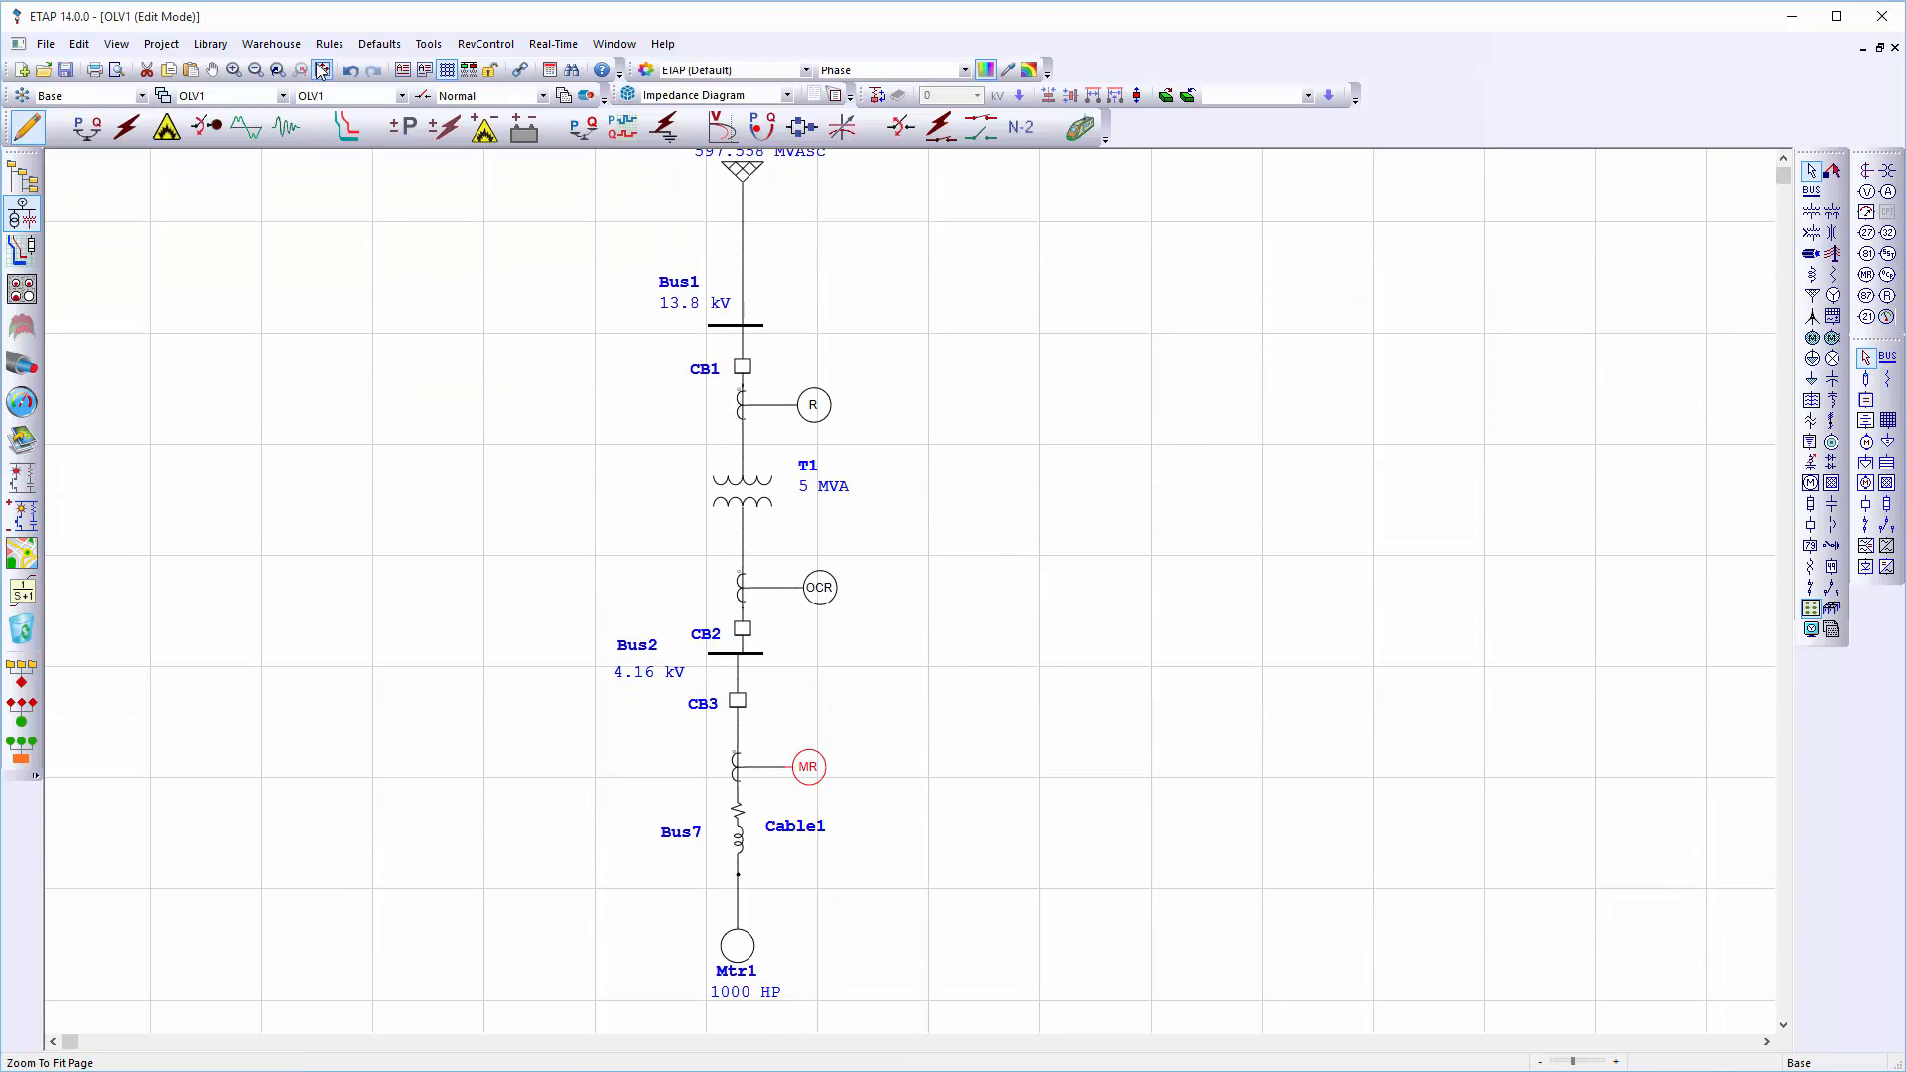
ctrl+scroll(771, 819, up, 5)
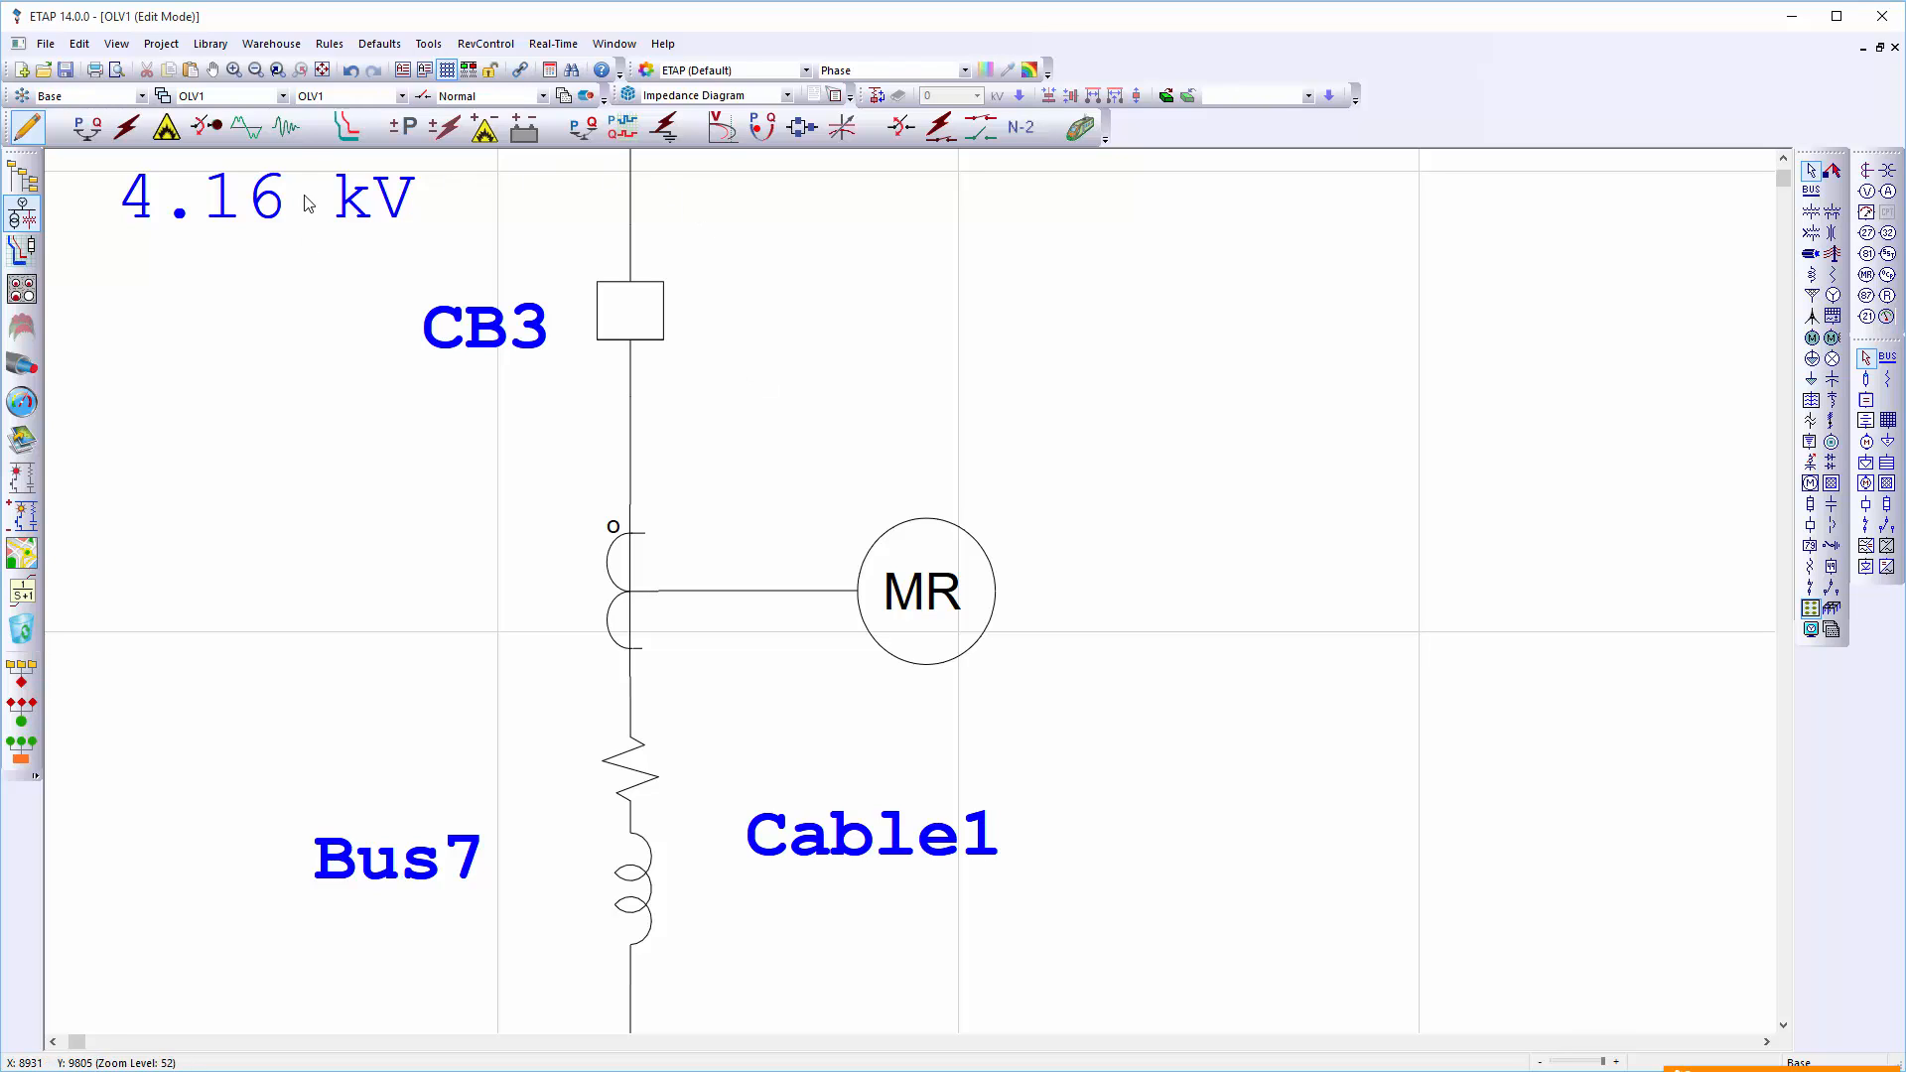
click(322, 70)
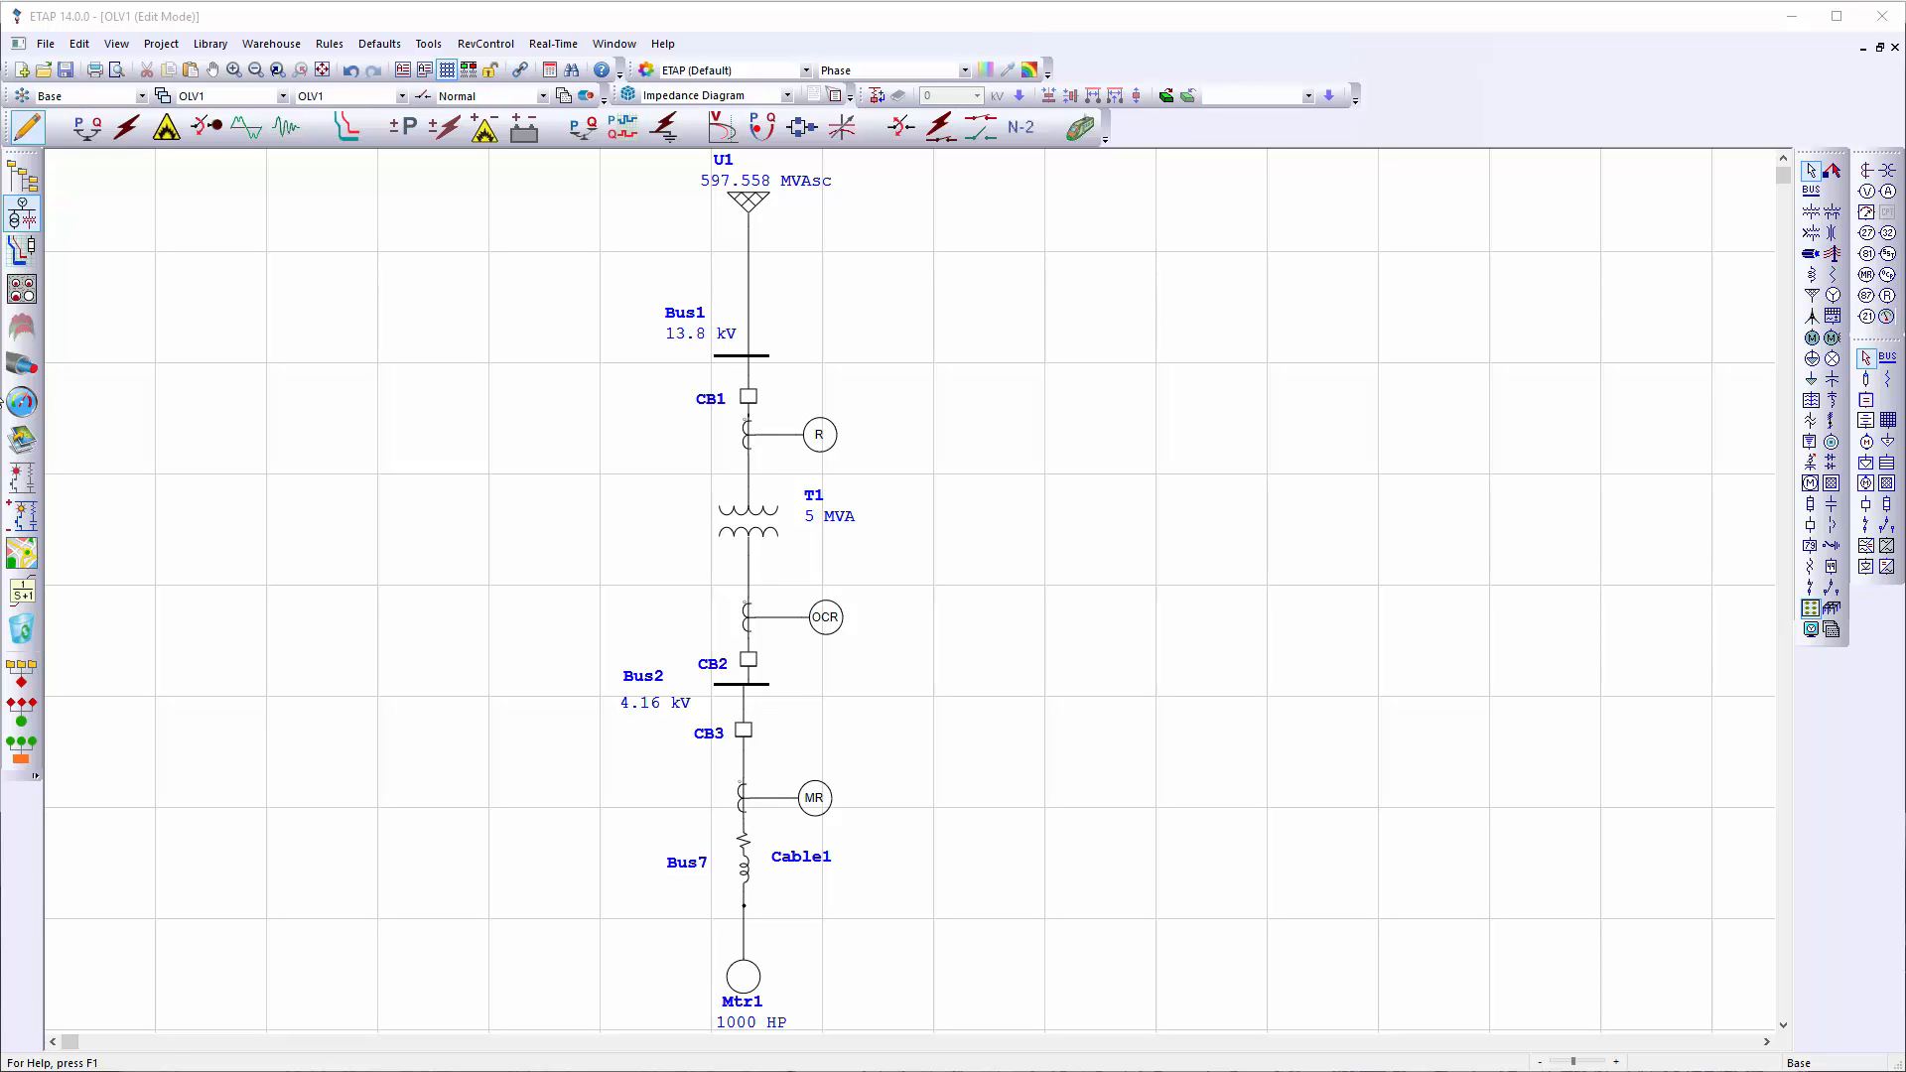
click(347, 130)
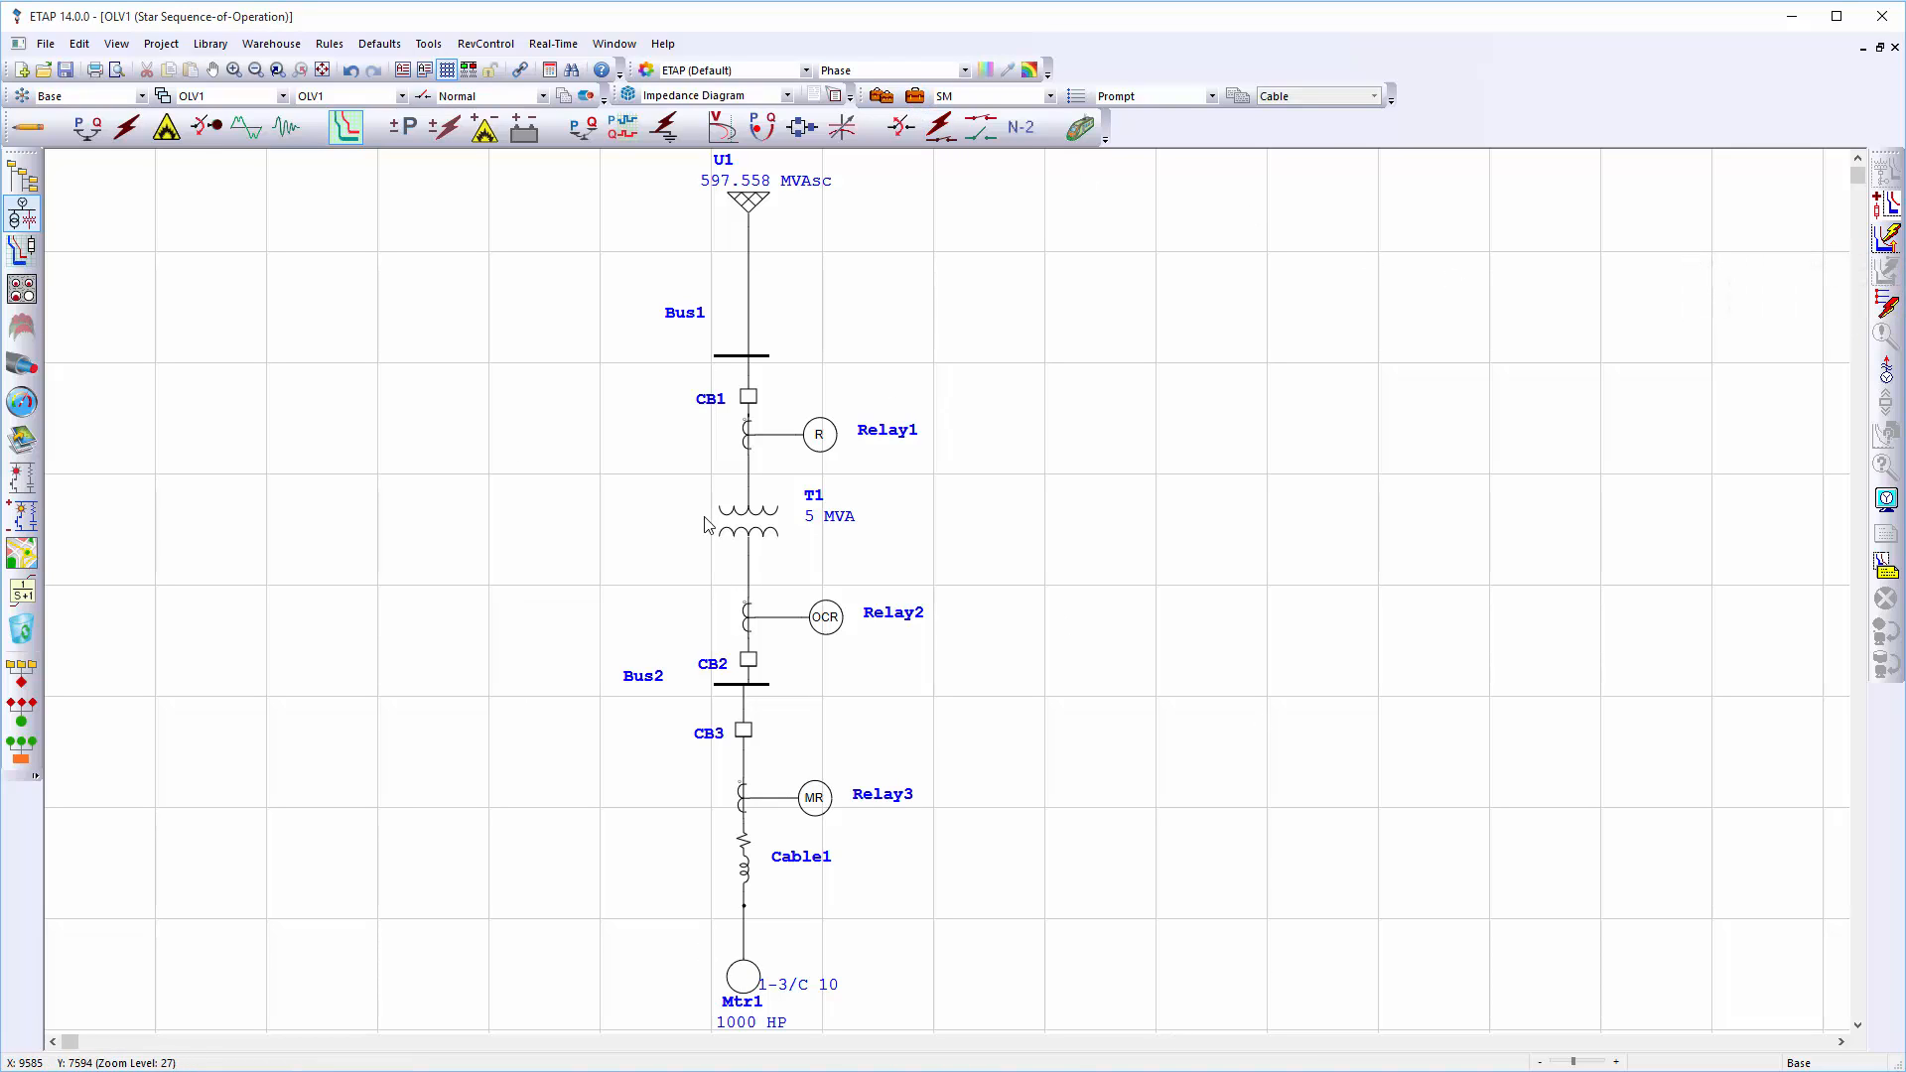
click(914, 96)
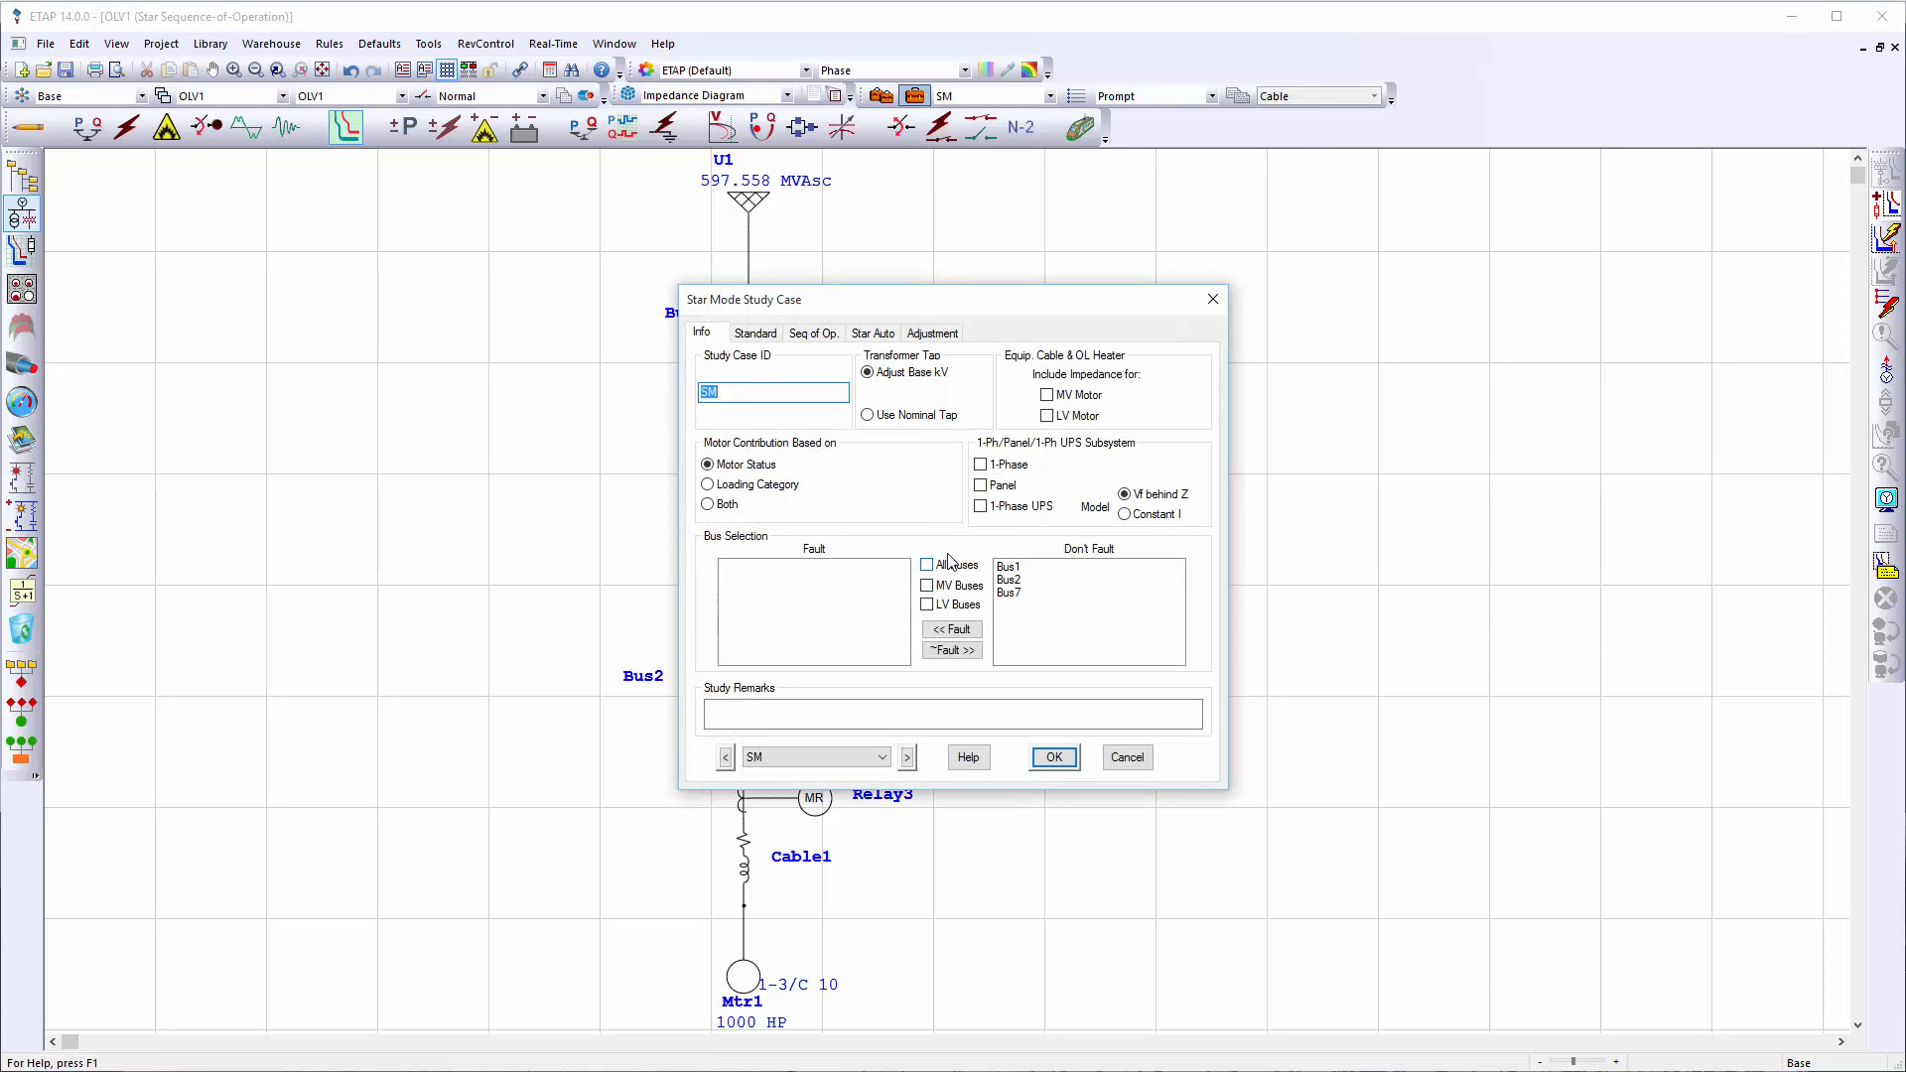
click(957, 566)
click(954, 628)
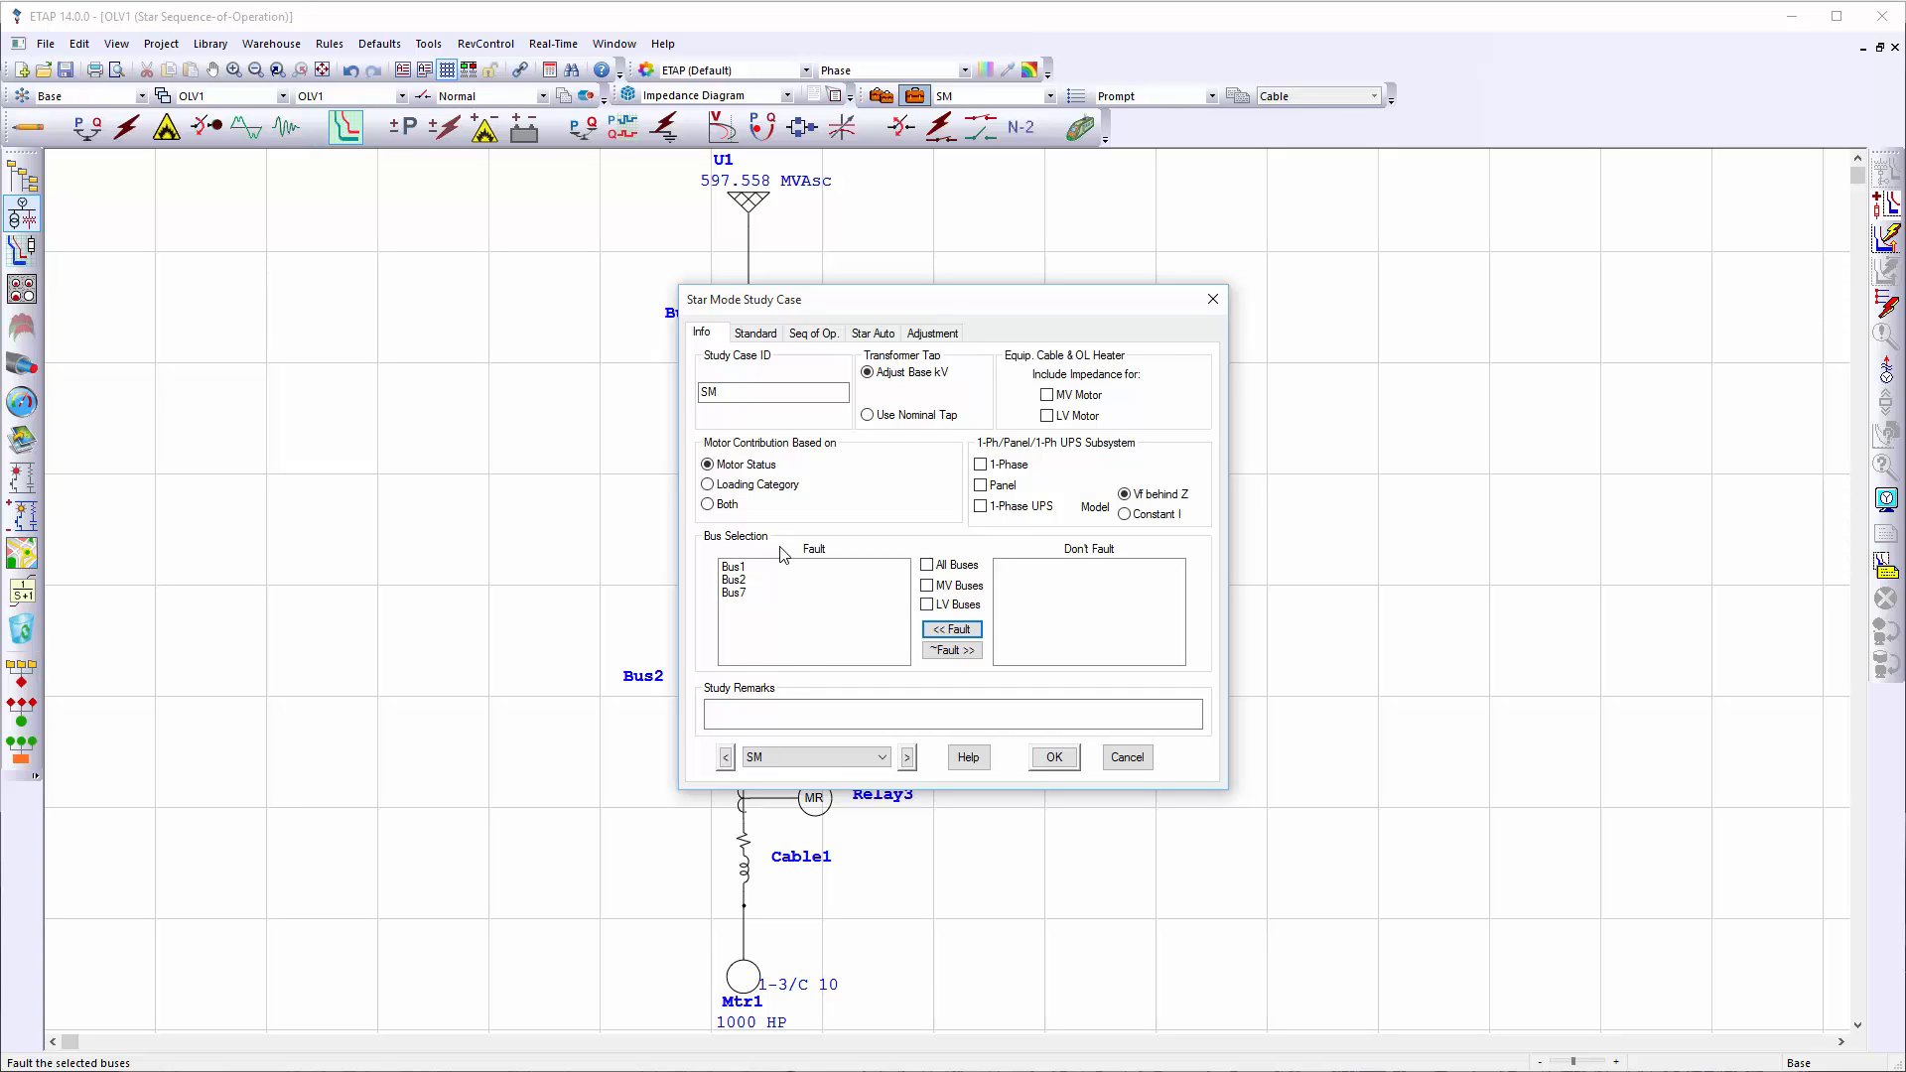
click(1054, 757)
Run the short-circuit calculation that updates the TCC clipping currents, saving the output report as SC-Star
click(1886, 238)
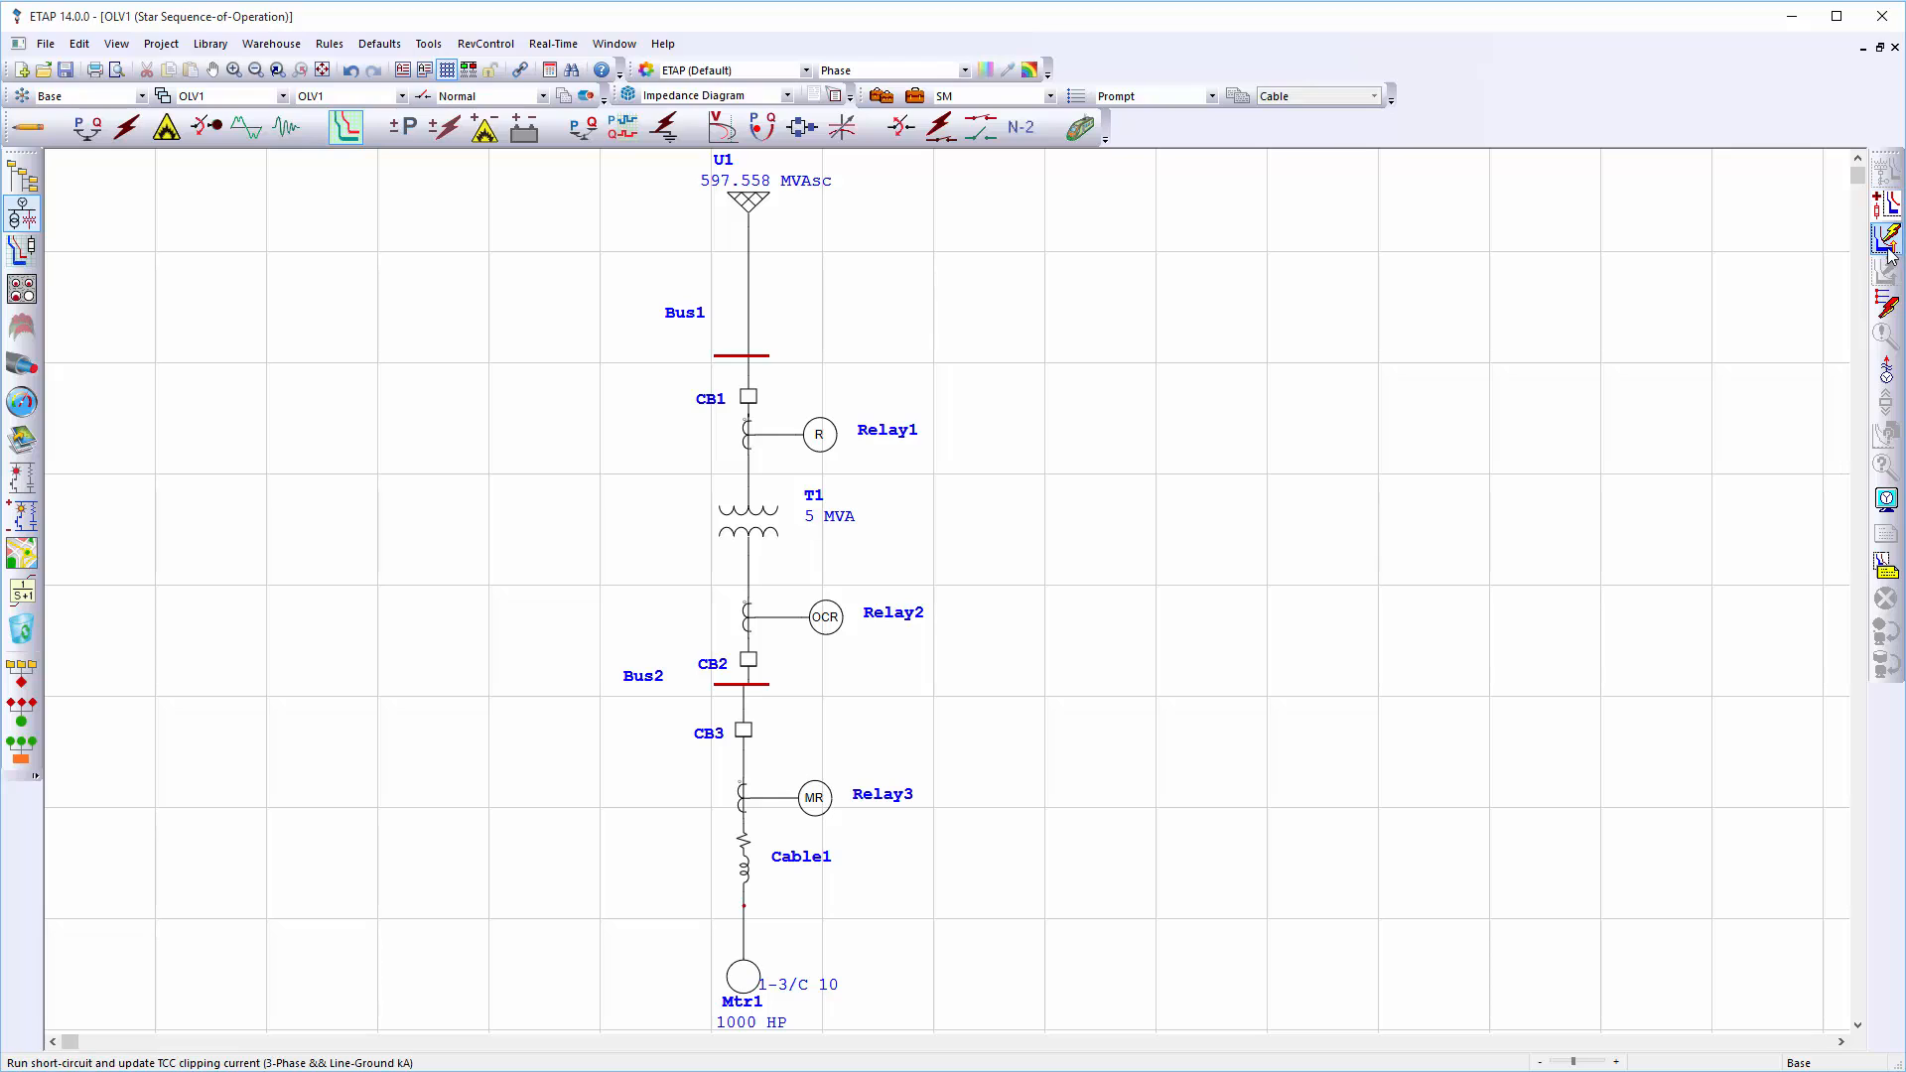
text(SC)
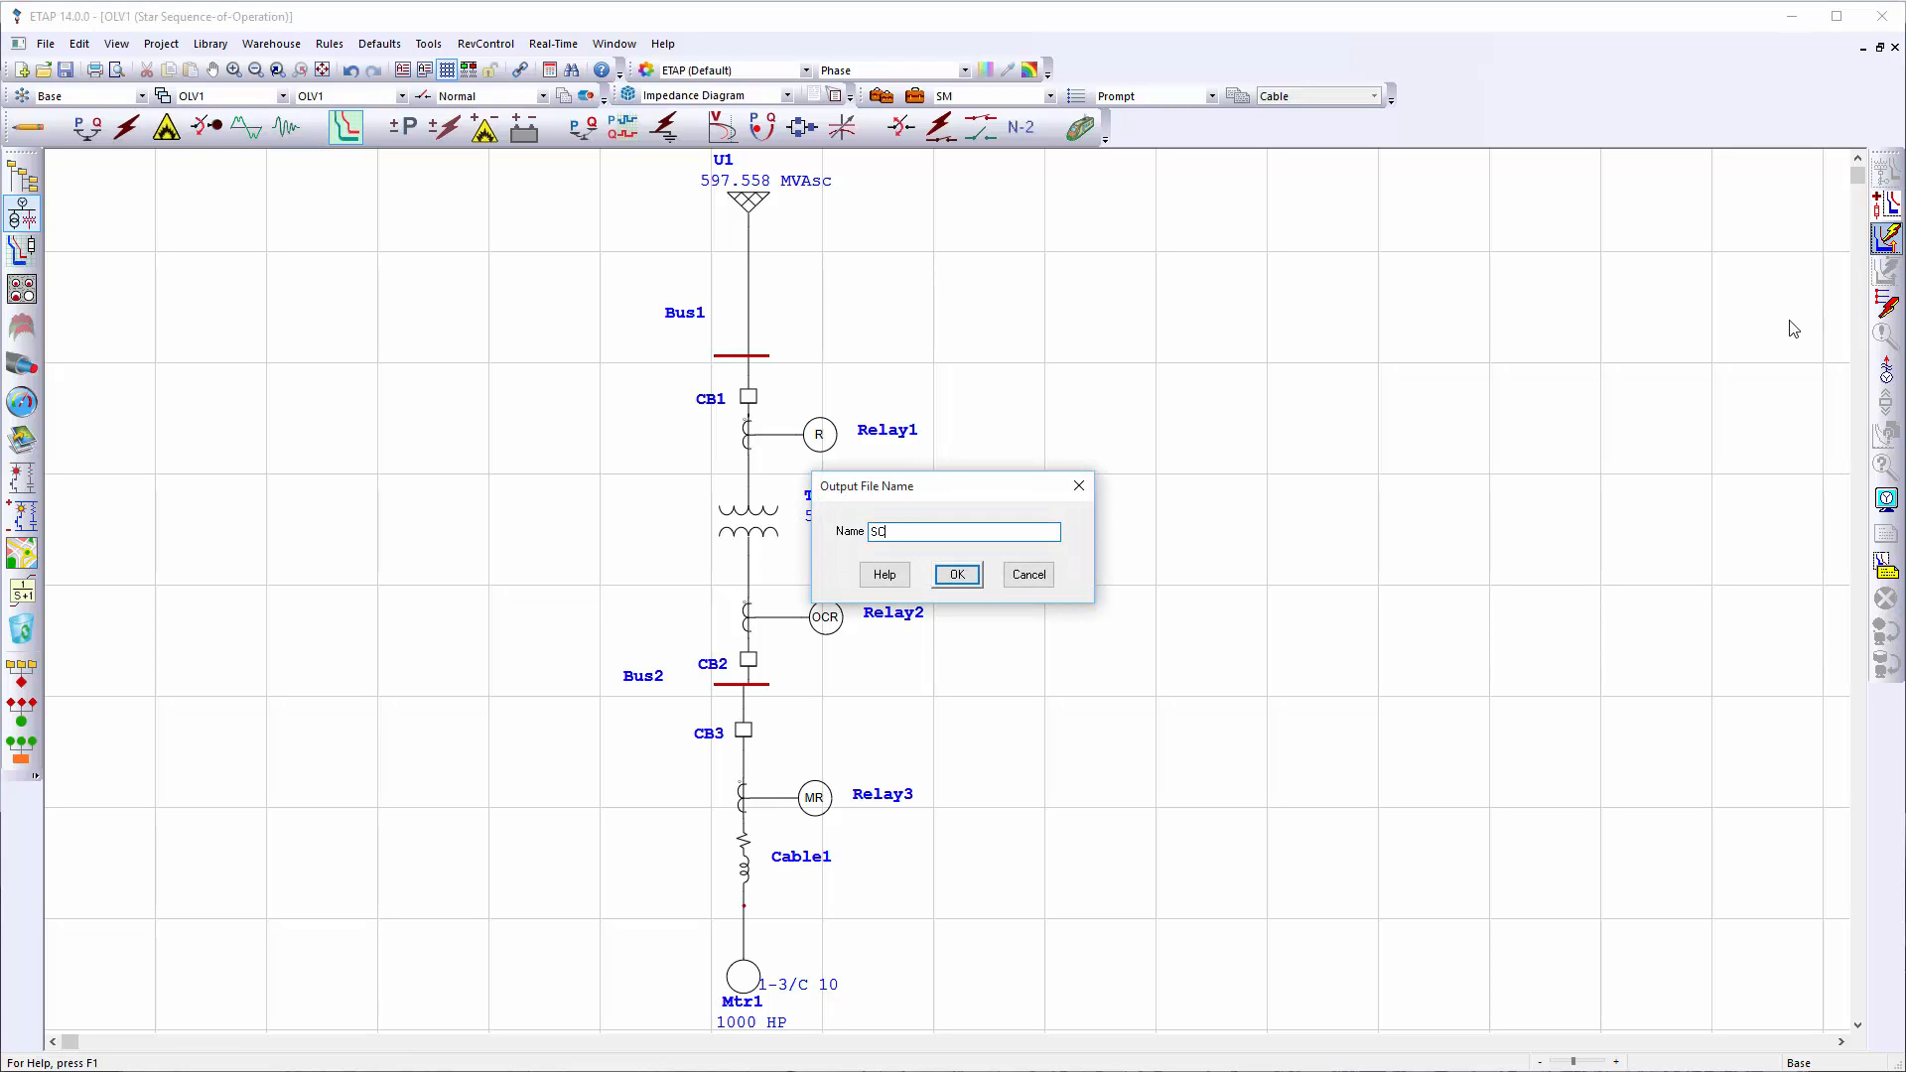
text(-Star)
click(964, 583)
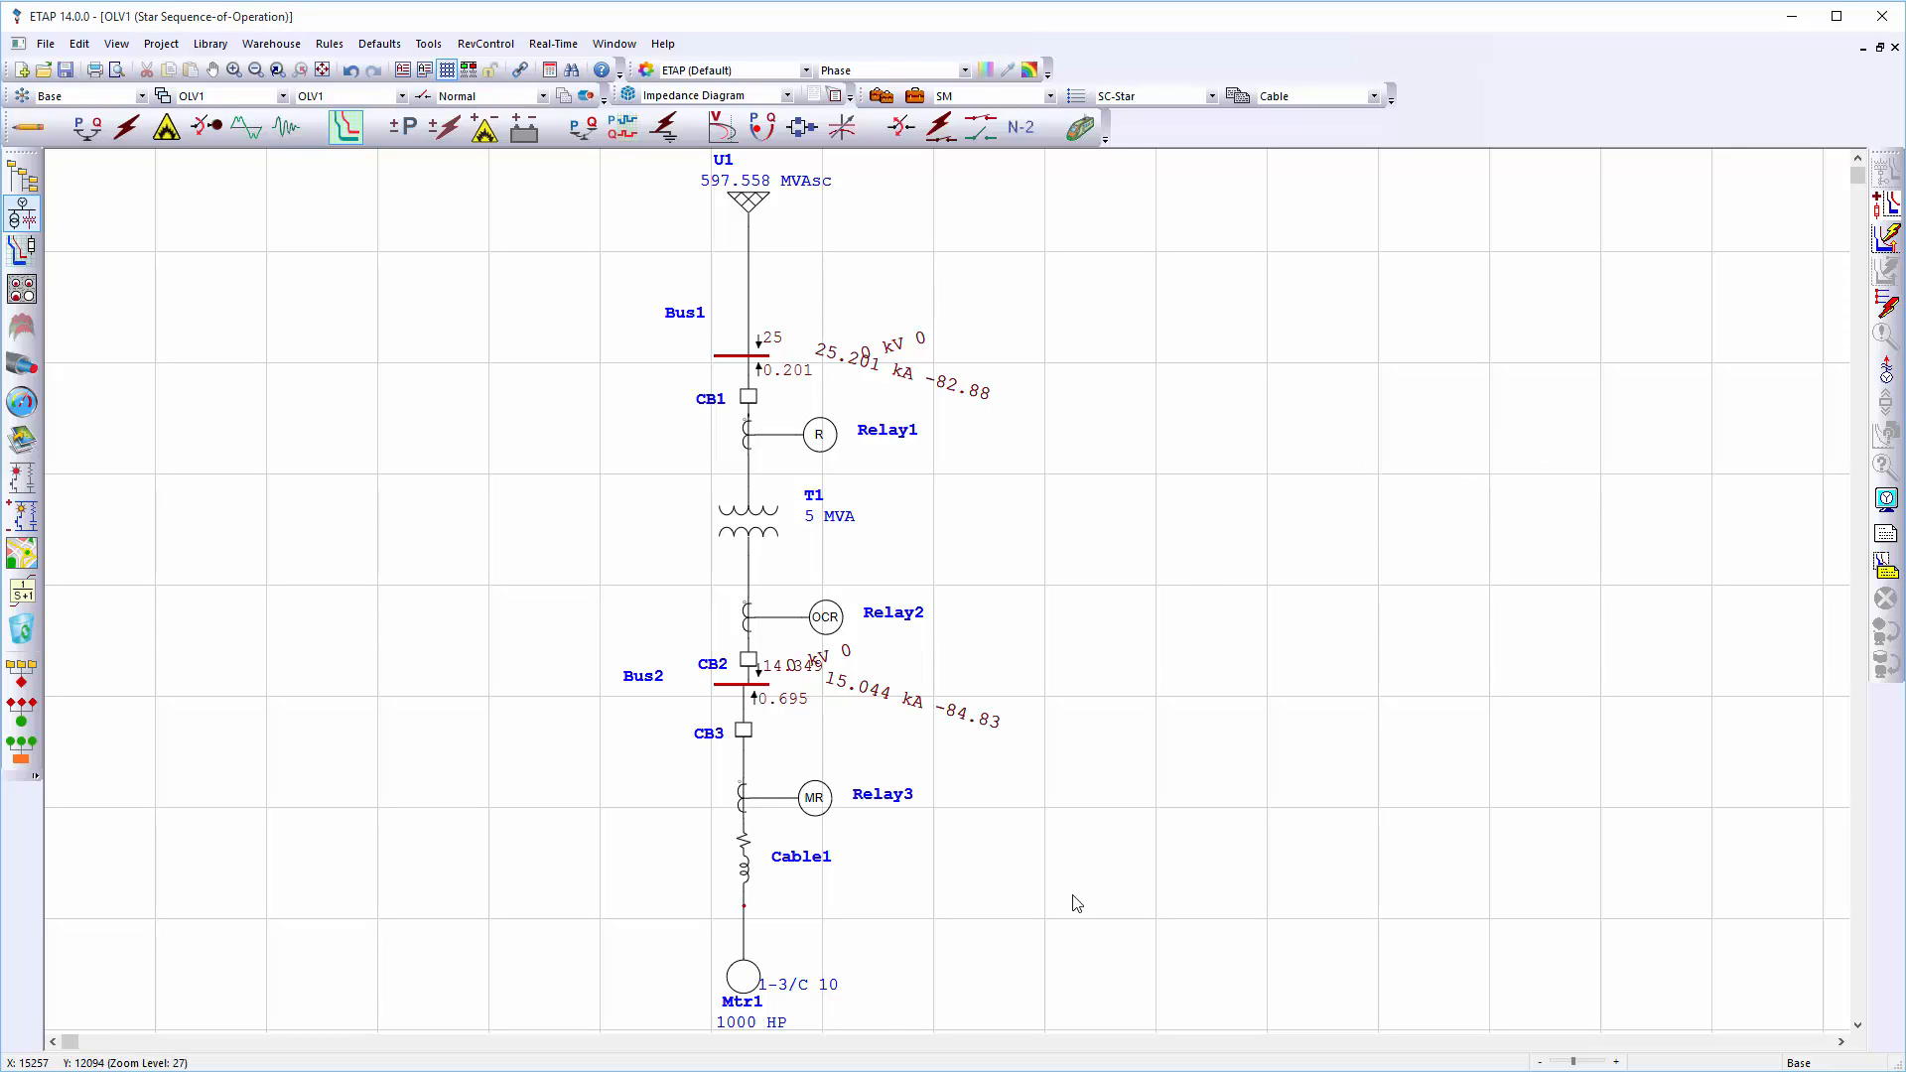
Create a Star view from the path between Bus2 and Mtr1, and move its one-line diagram into the empty area beside the plot
drag(874, 1014, 620, 680)
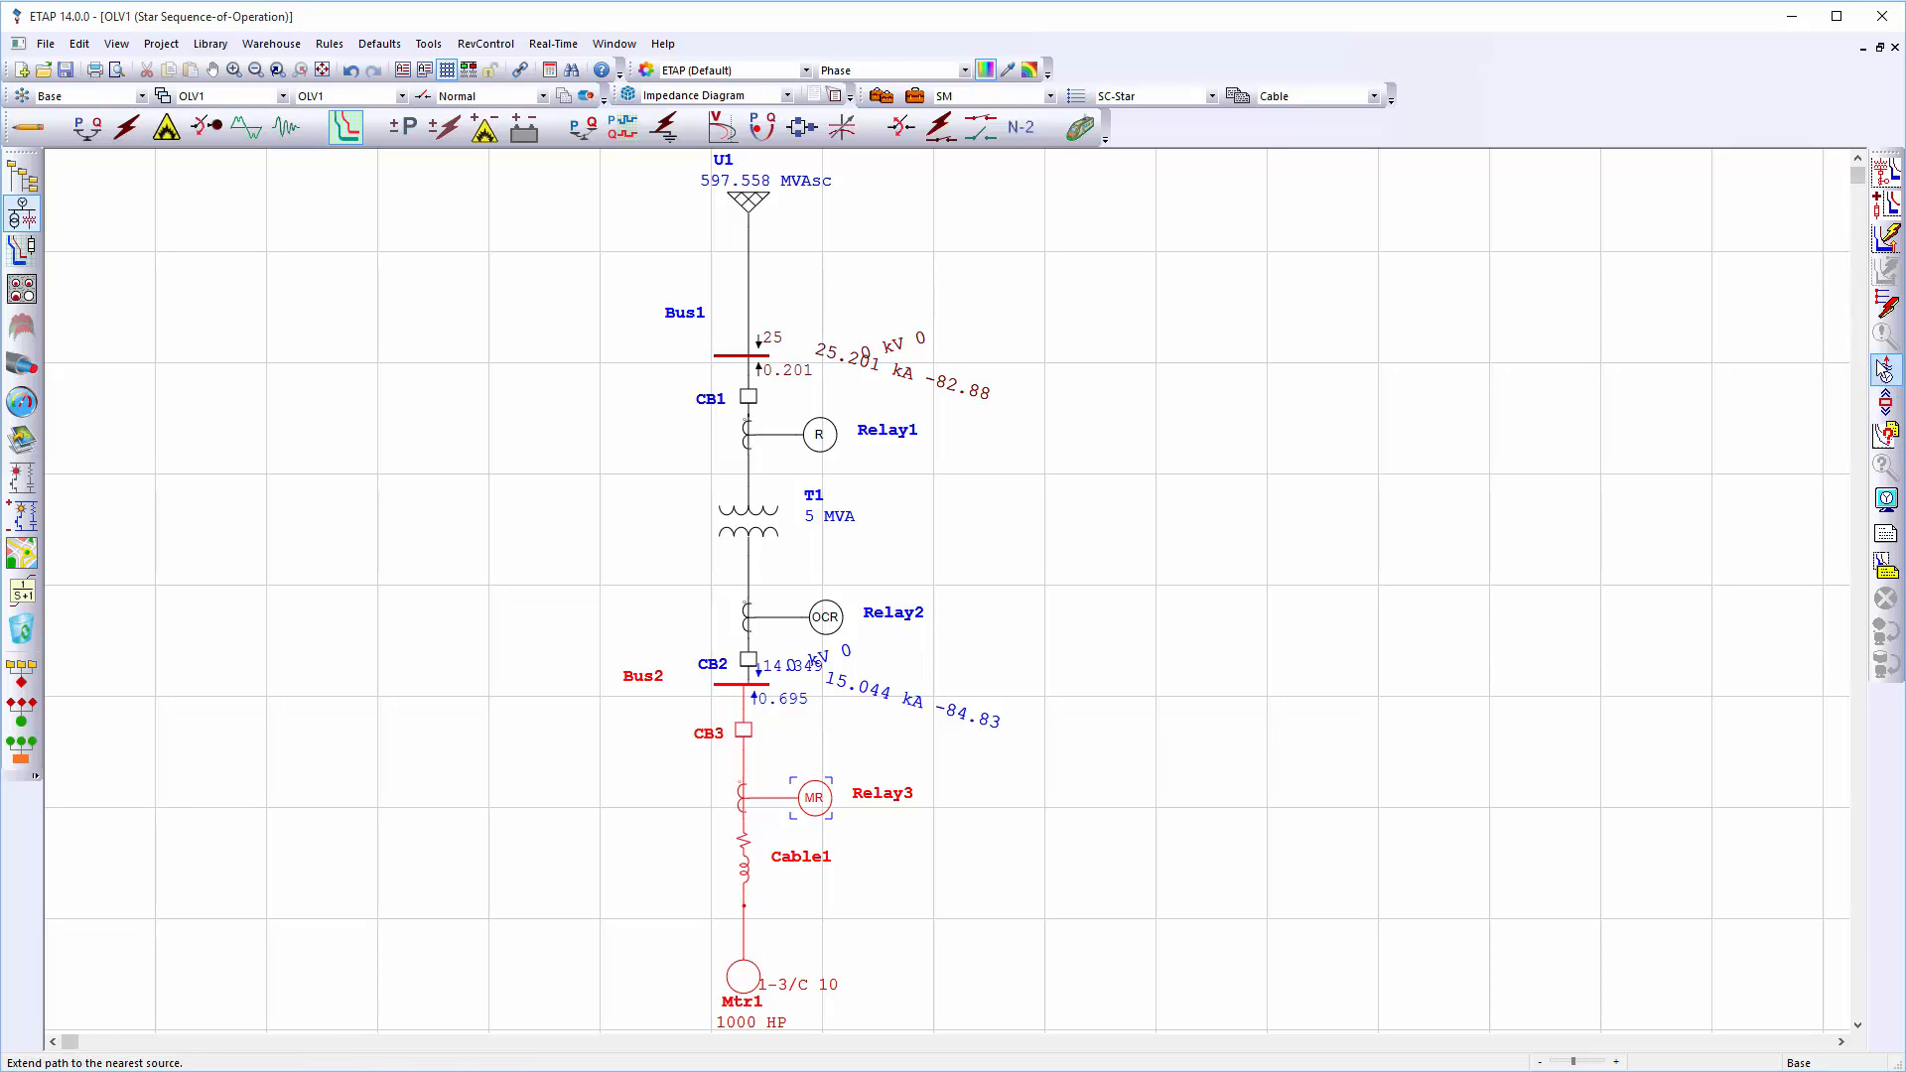
click(1889, 175)
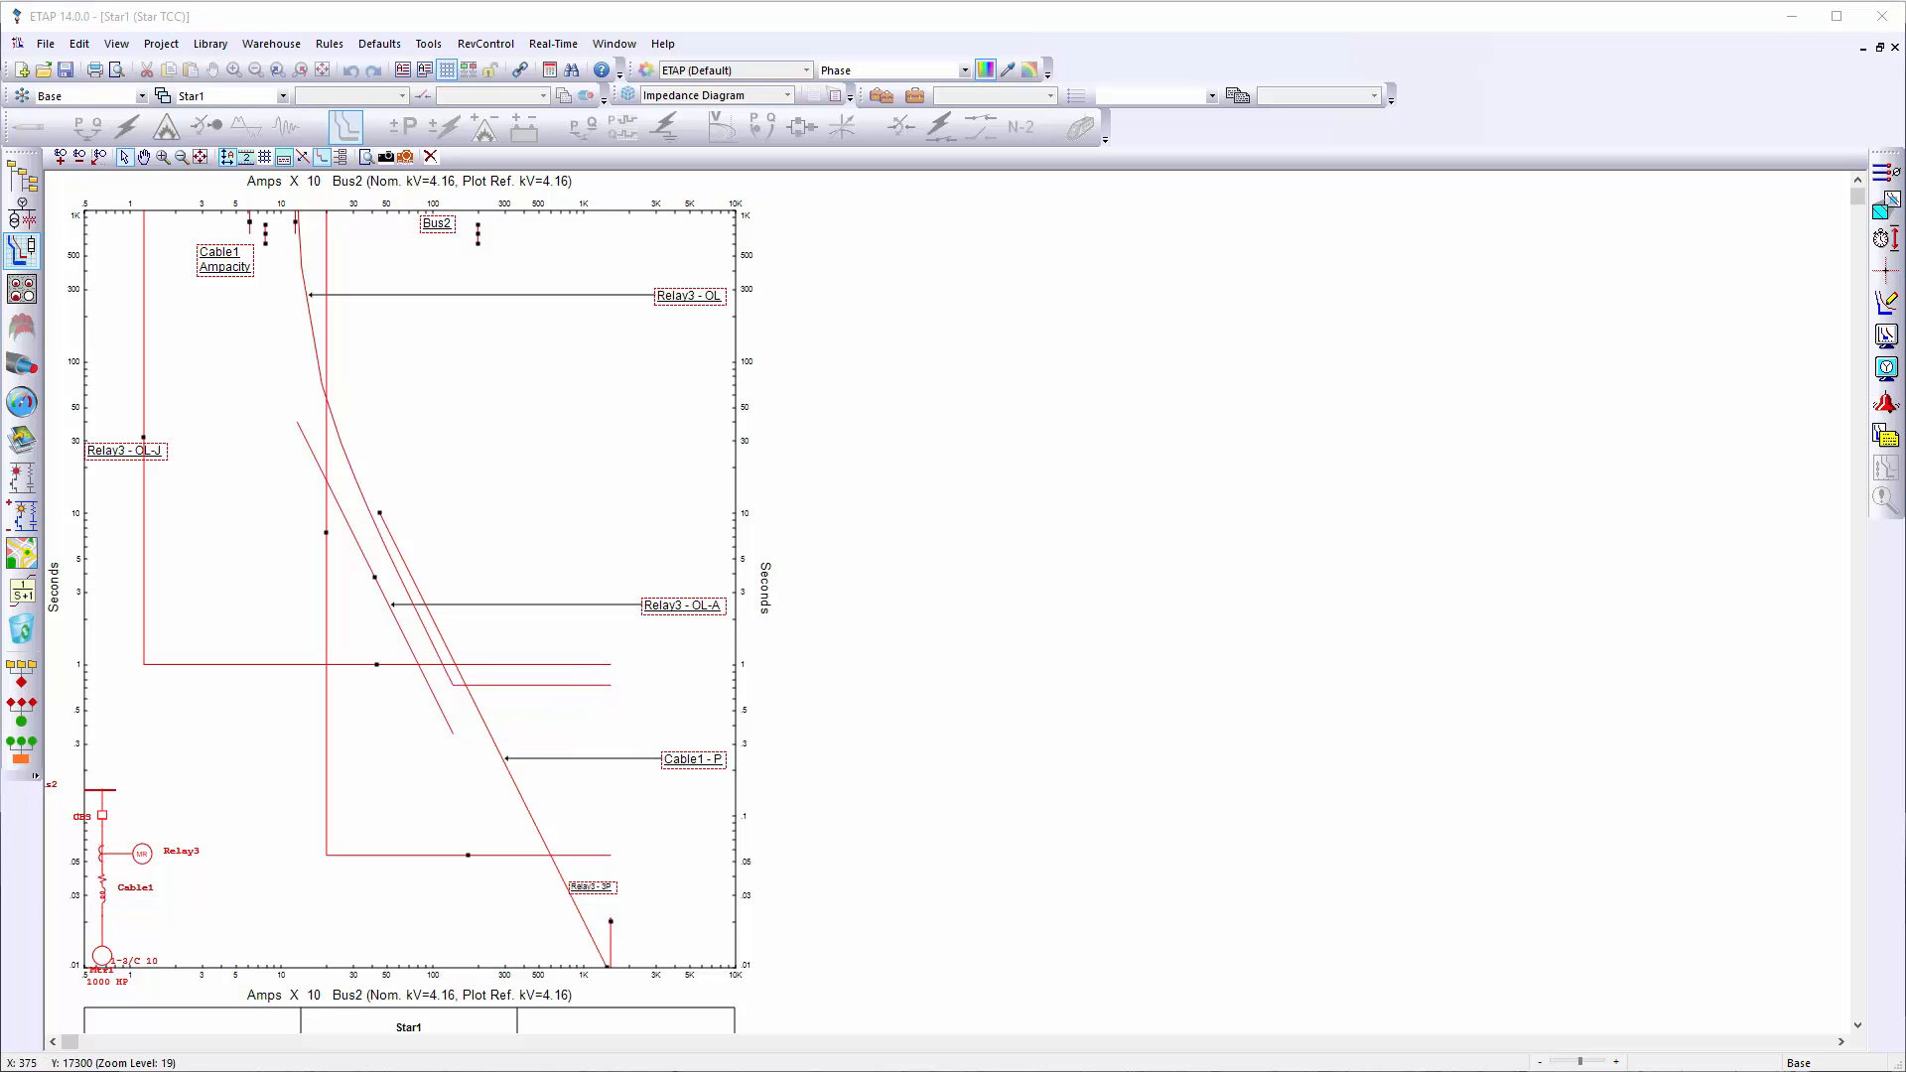
drag(138, 854, 1109, 523)
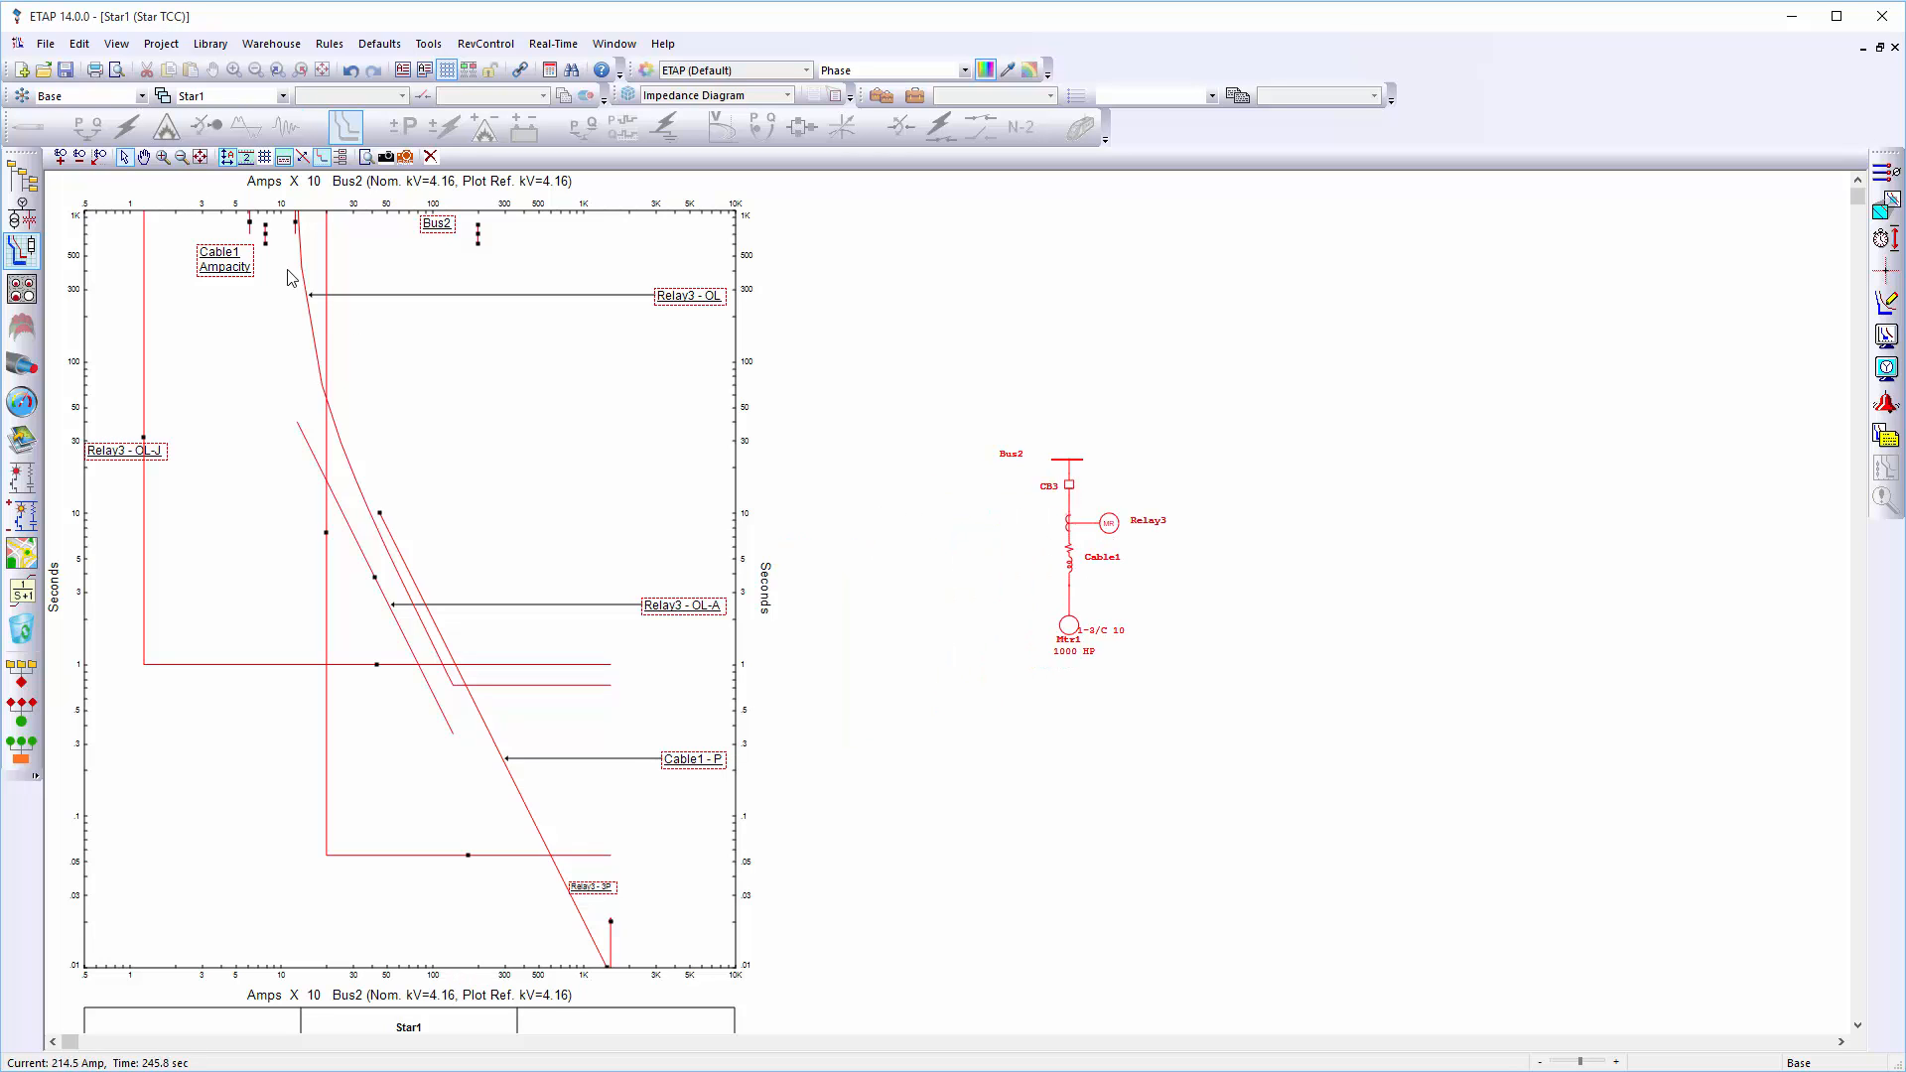
Set Mtr1's hot-start stall time to 30 seconds in its thermal limit curve settings
click(60, 157)
click(60, 157)
click(61, 157)
click(60, 157)
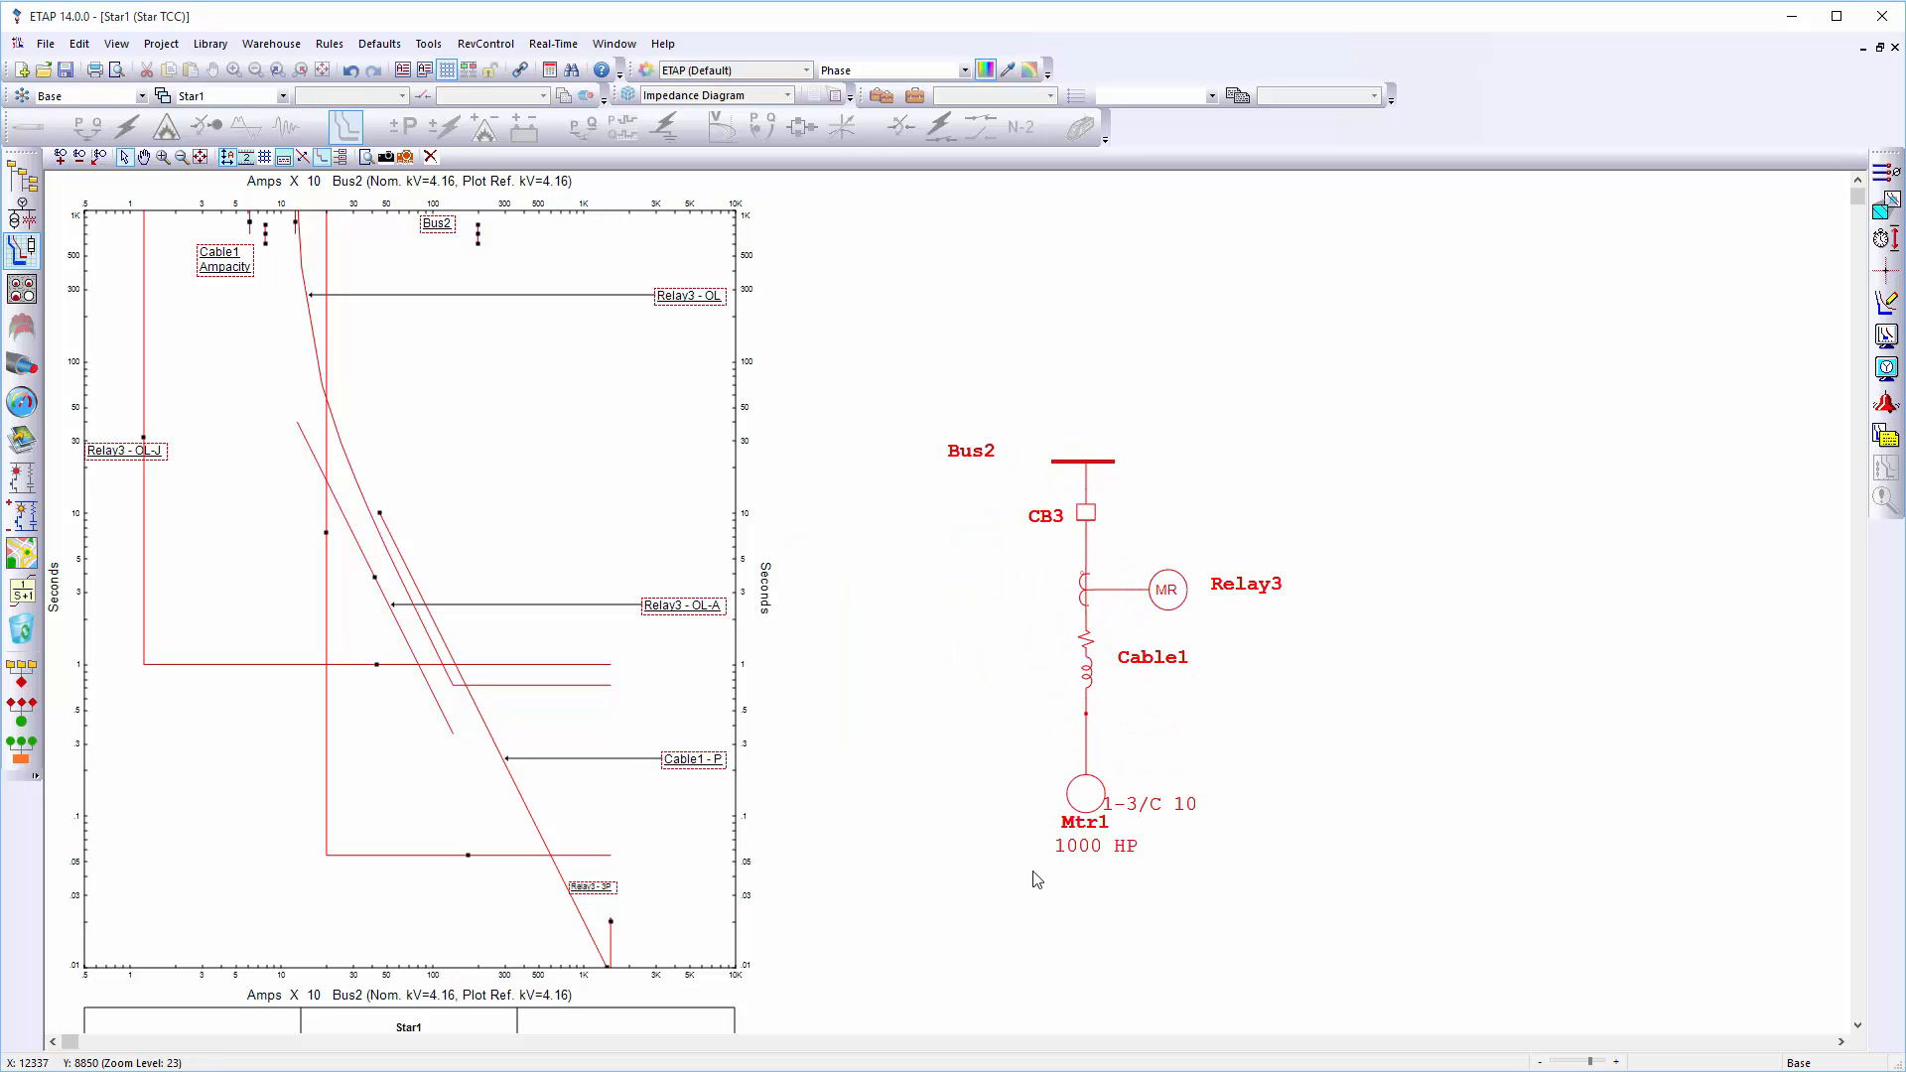
double_click(1085, 794)
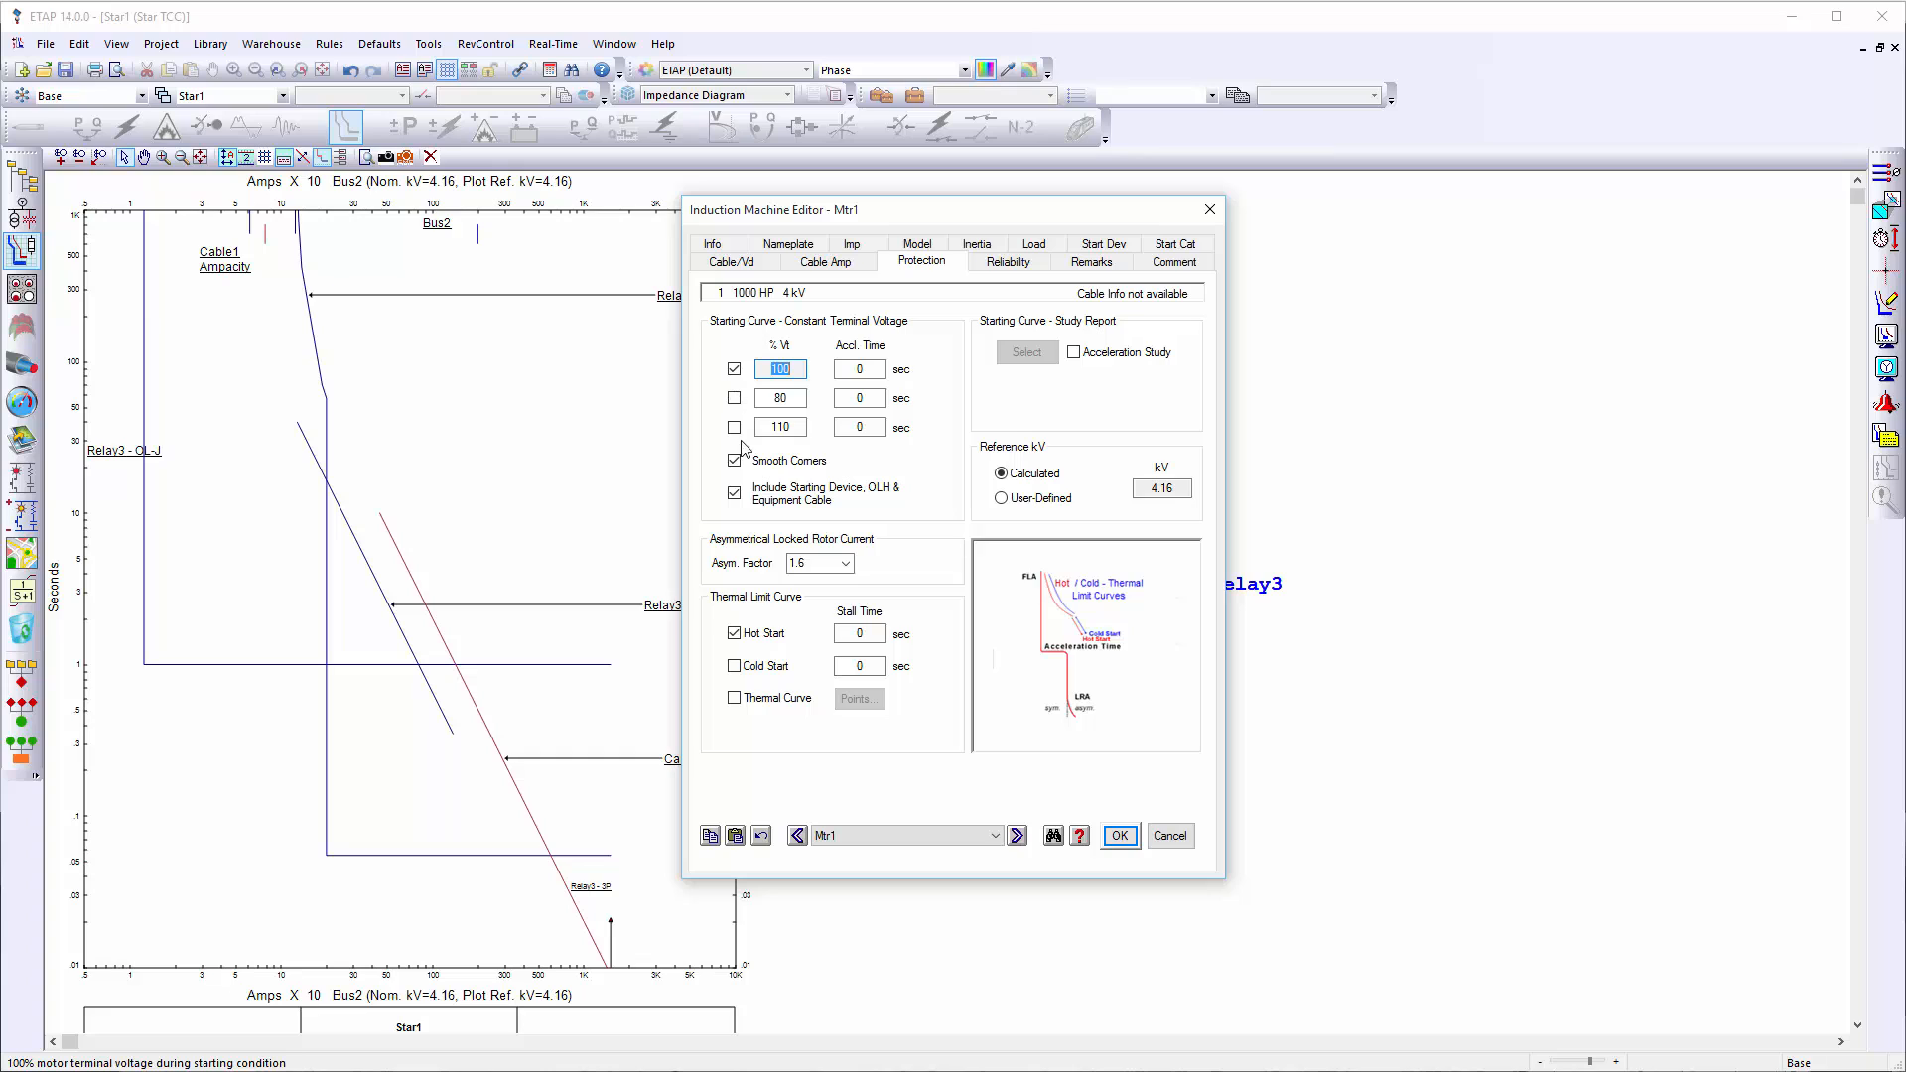
click(844, 632)
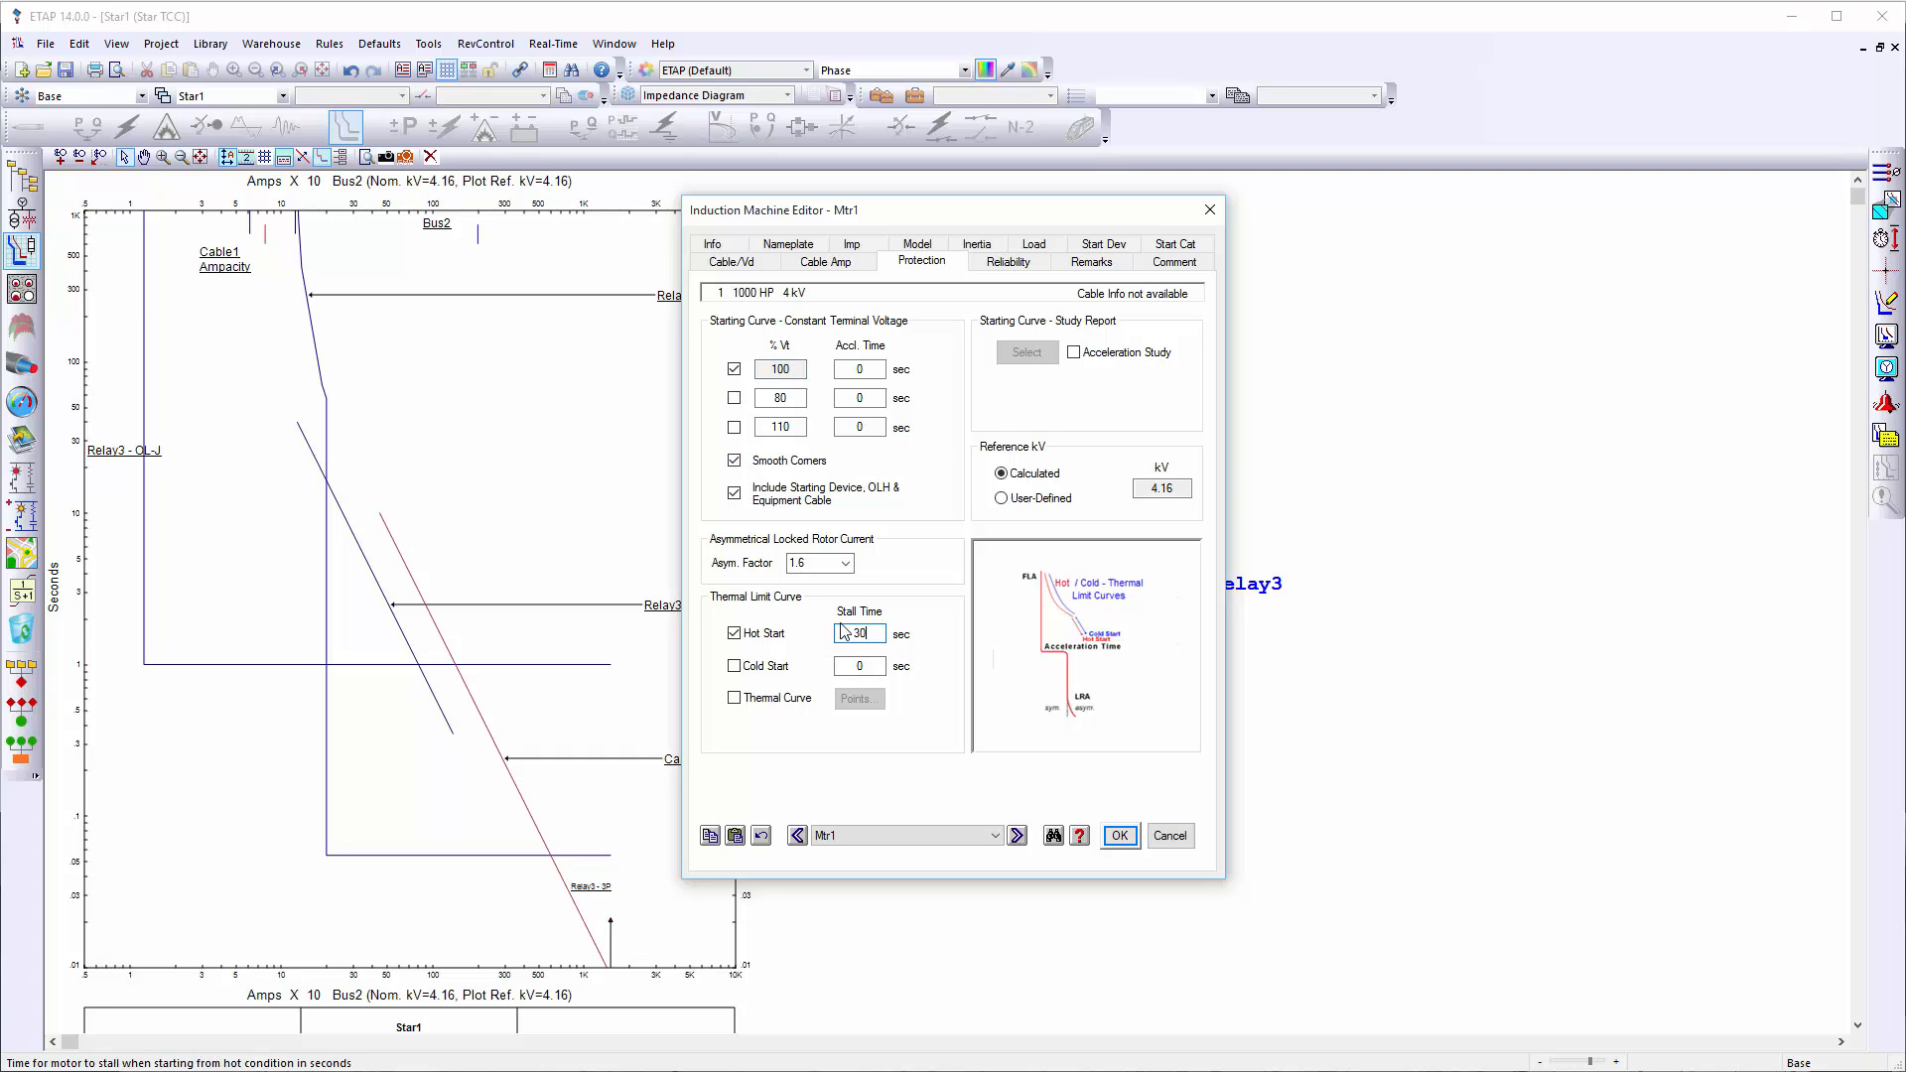
text(30)
click(1120, 835)
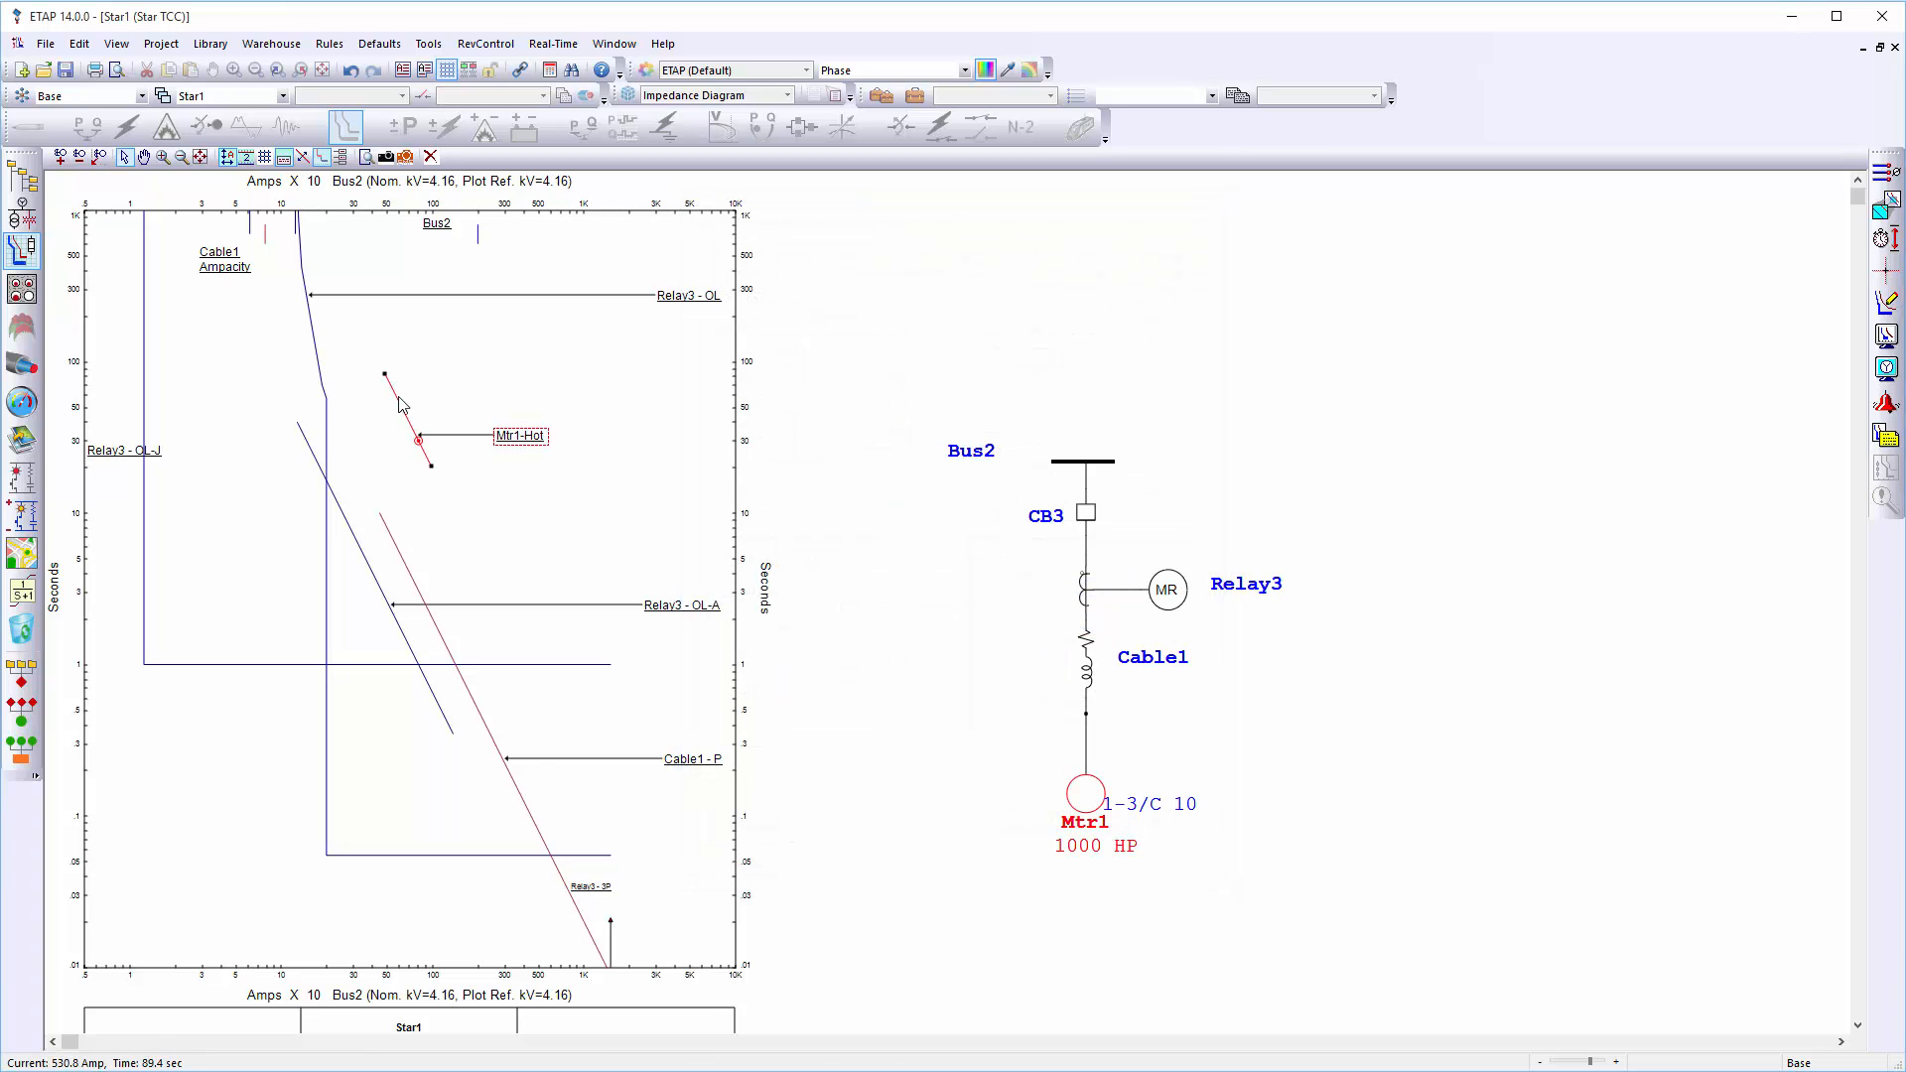
Set Mtr1's acceleration time at 100% terminal voltage to 8 seconds for the starting curve
double_click(1098, 799)
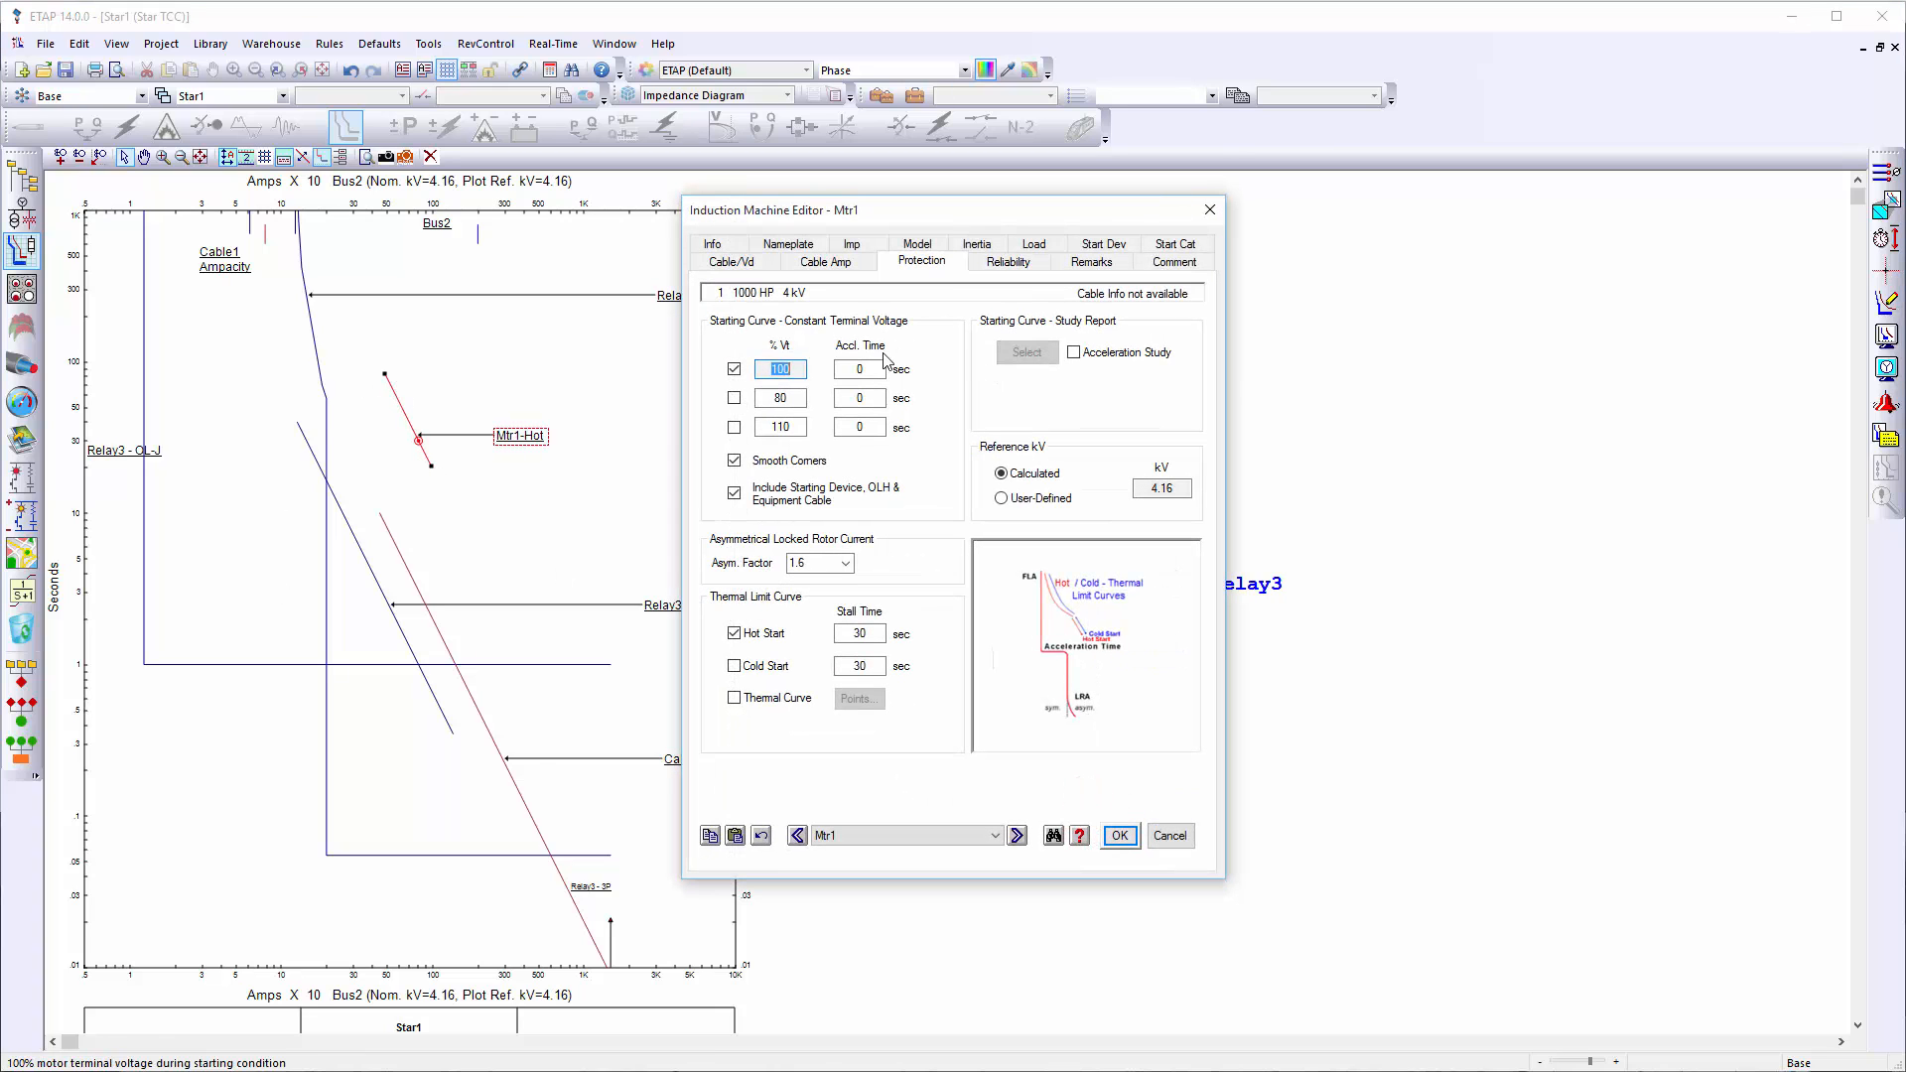
click(846, 369)
double_click(842, 369)
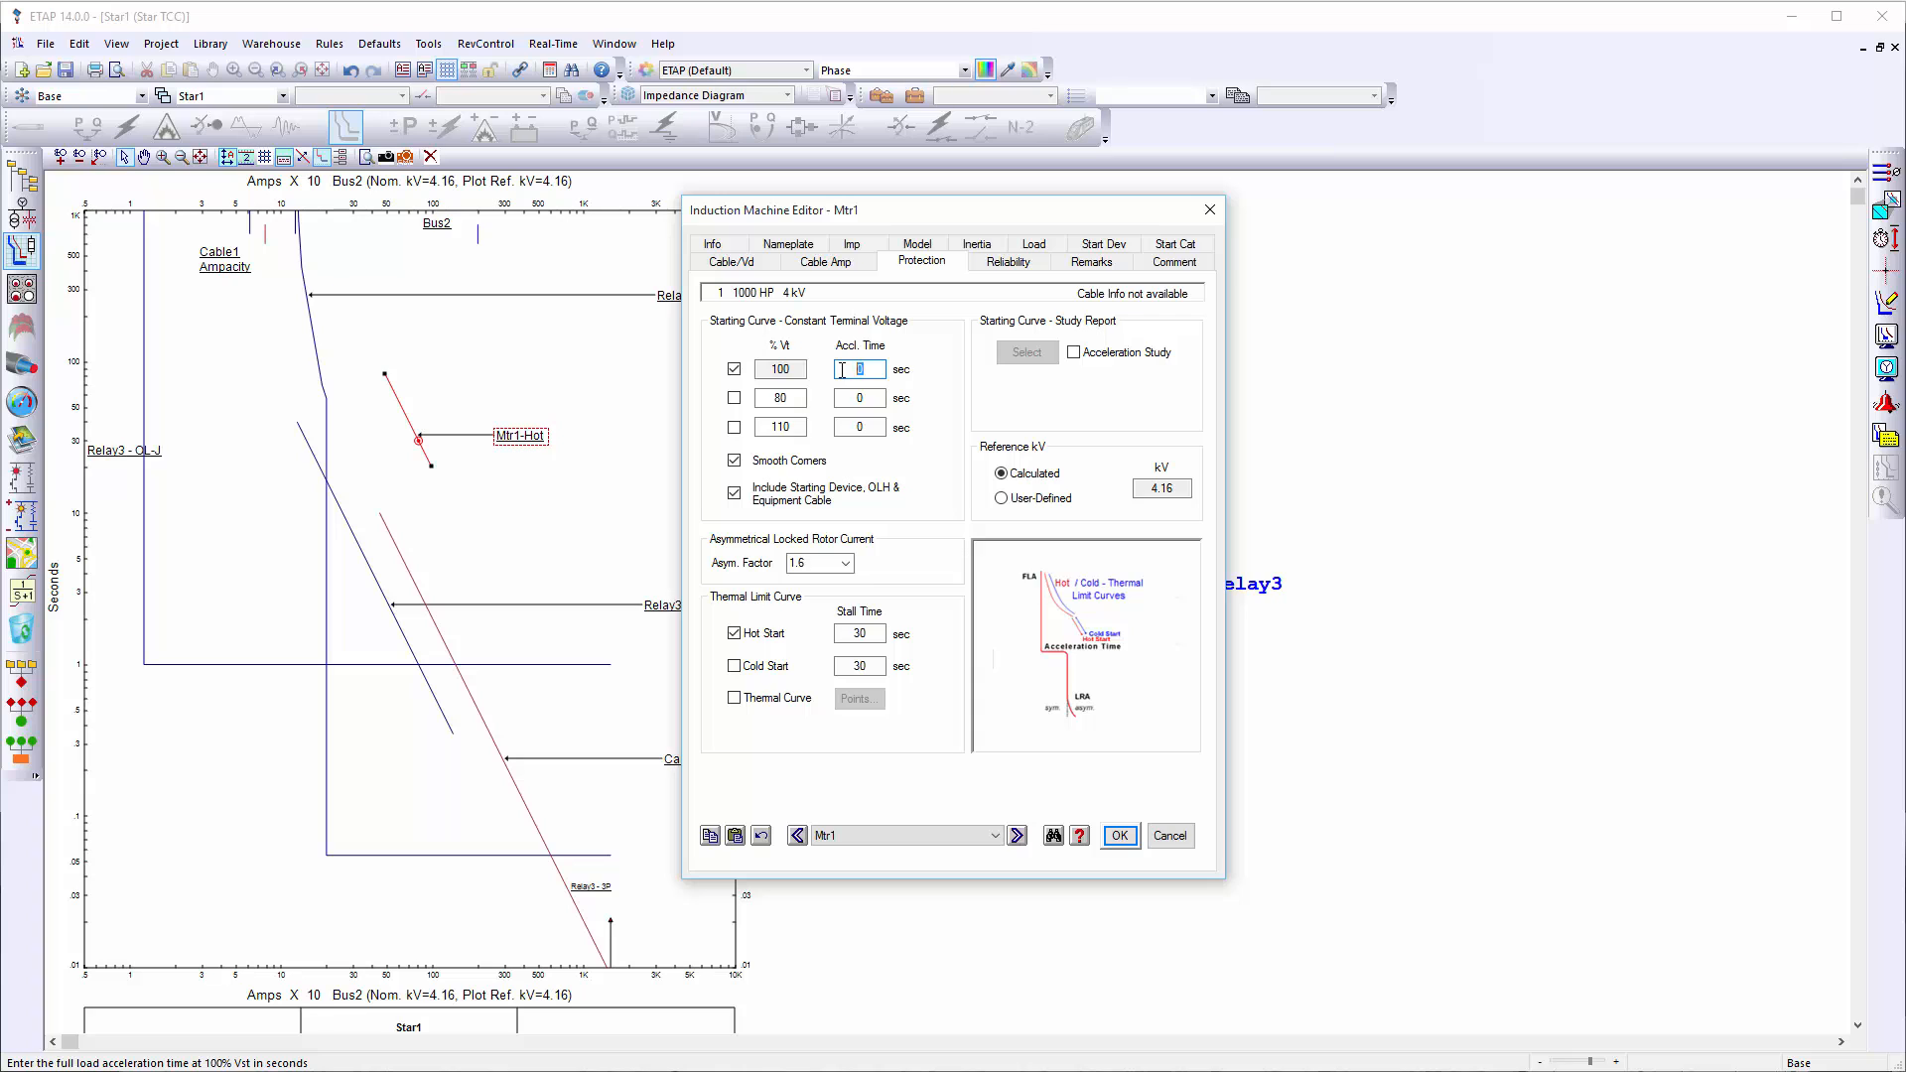
text(8)
click(1120, 835)
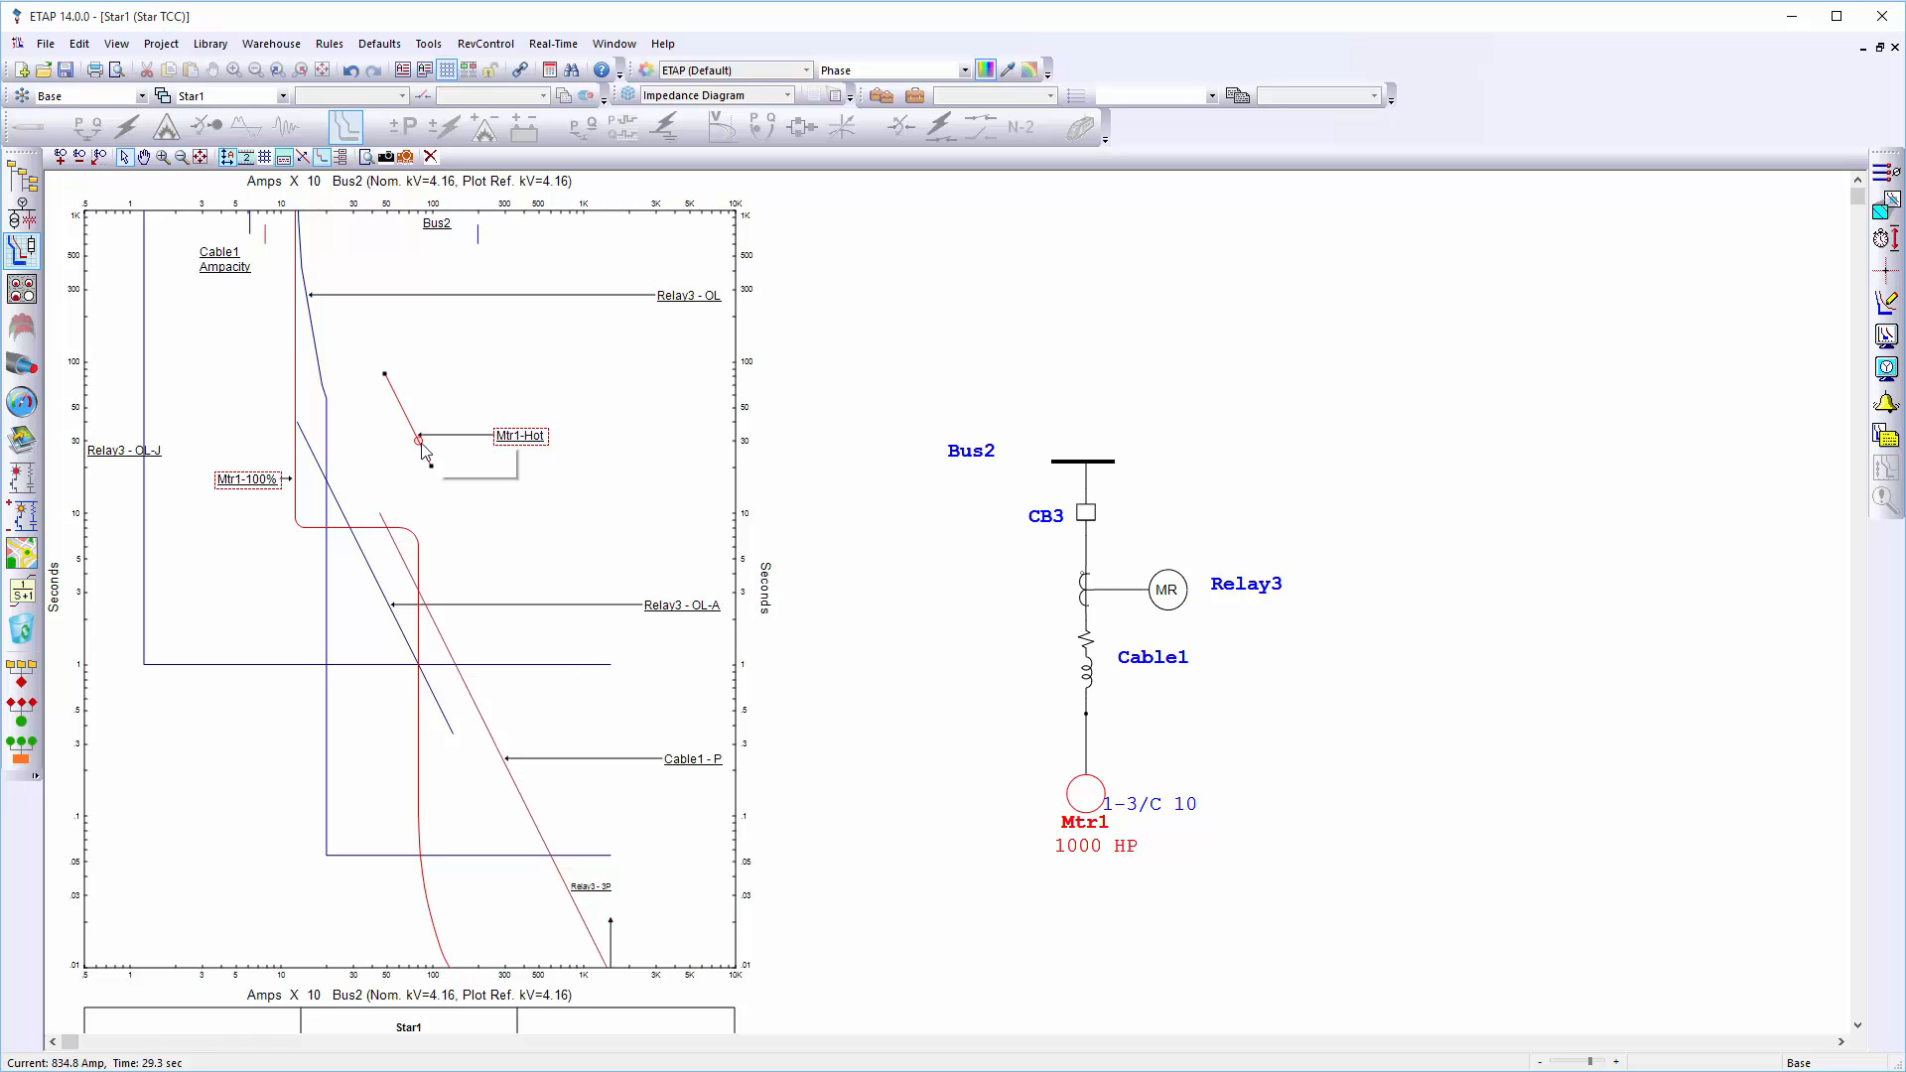
Change Cable1's conductor size to 50 mm² and apply it to the thermal damage curve
double_click(1088, 663)
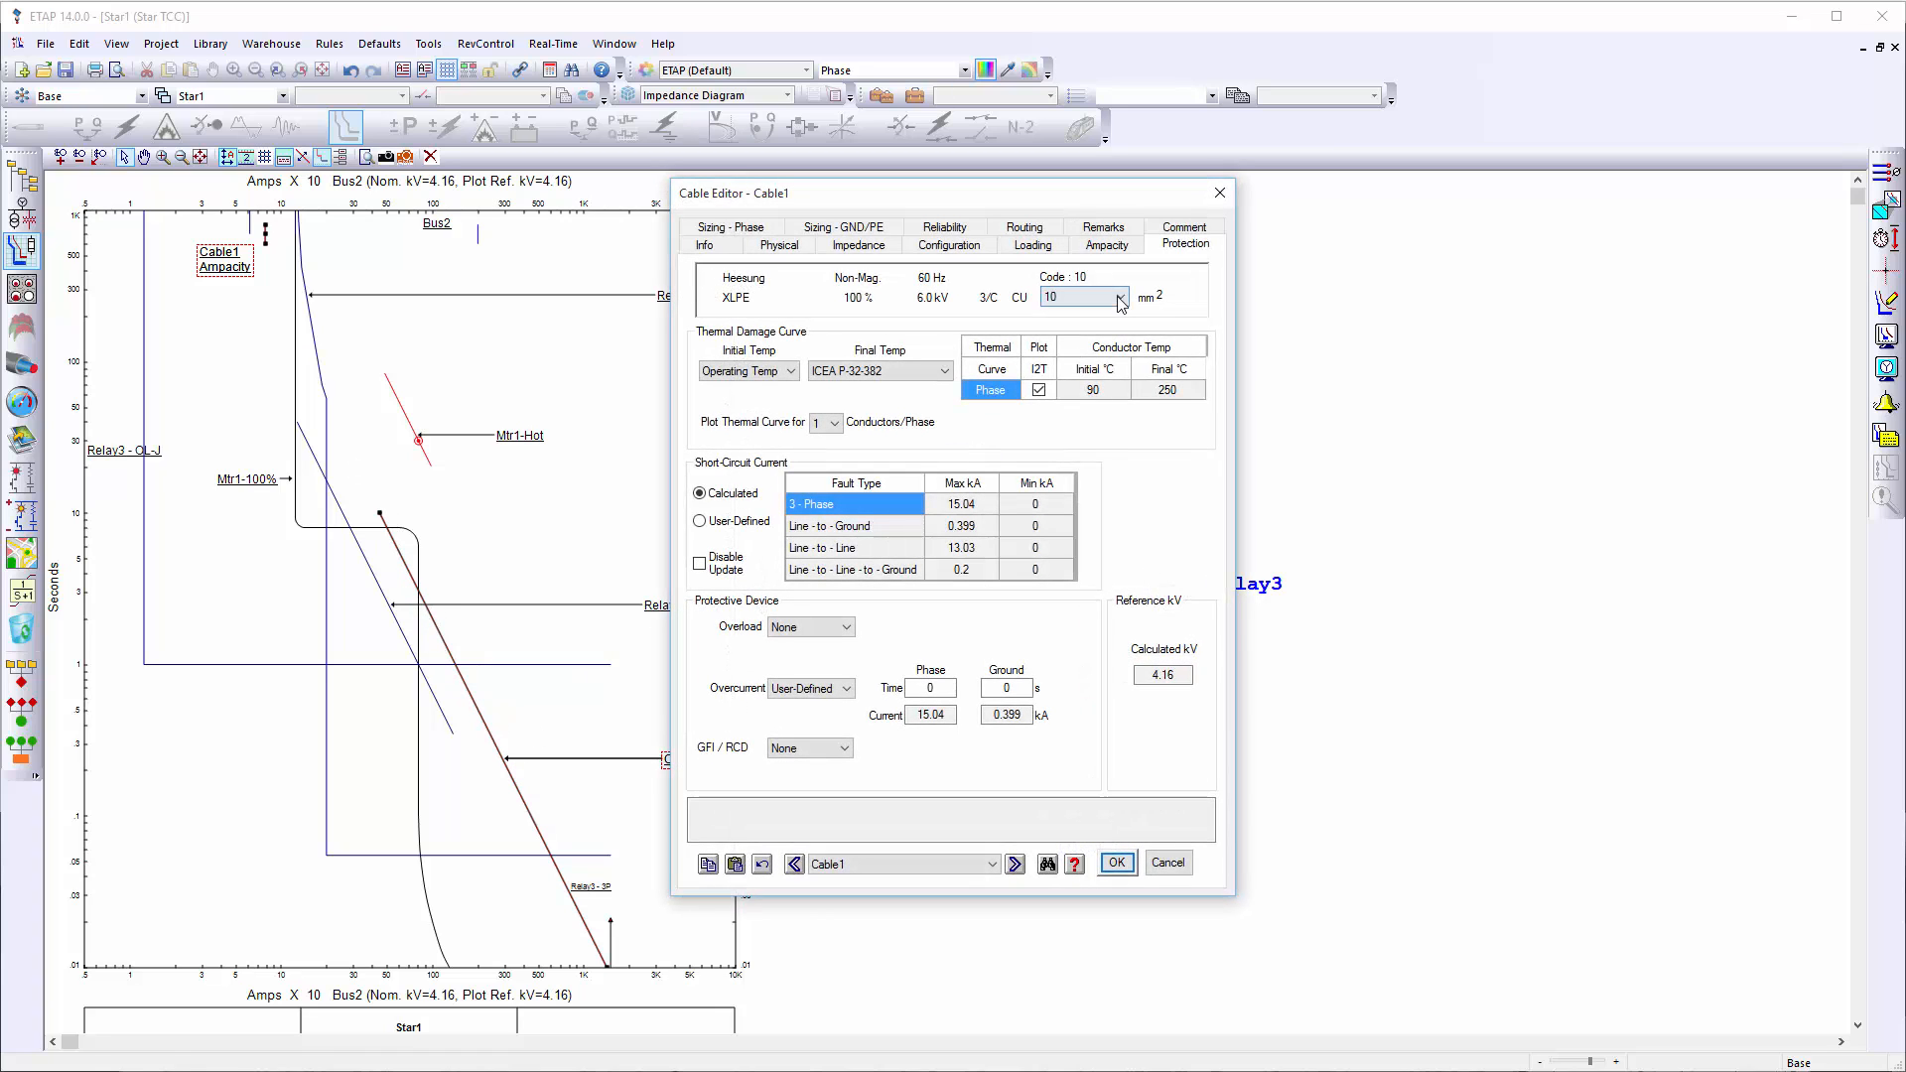
click(1082, 297)
click(1082, 365)
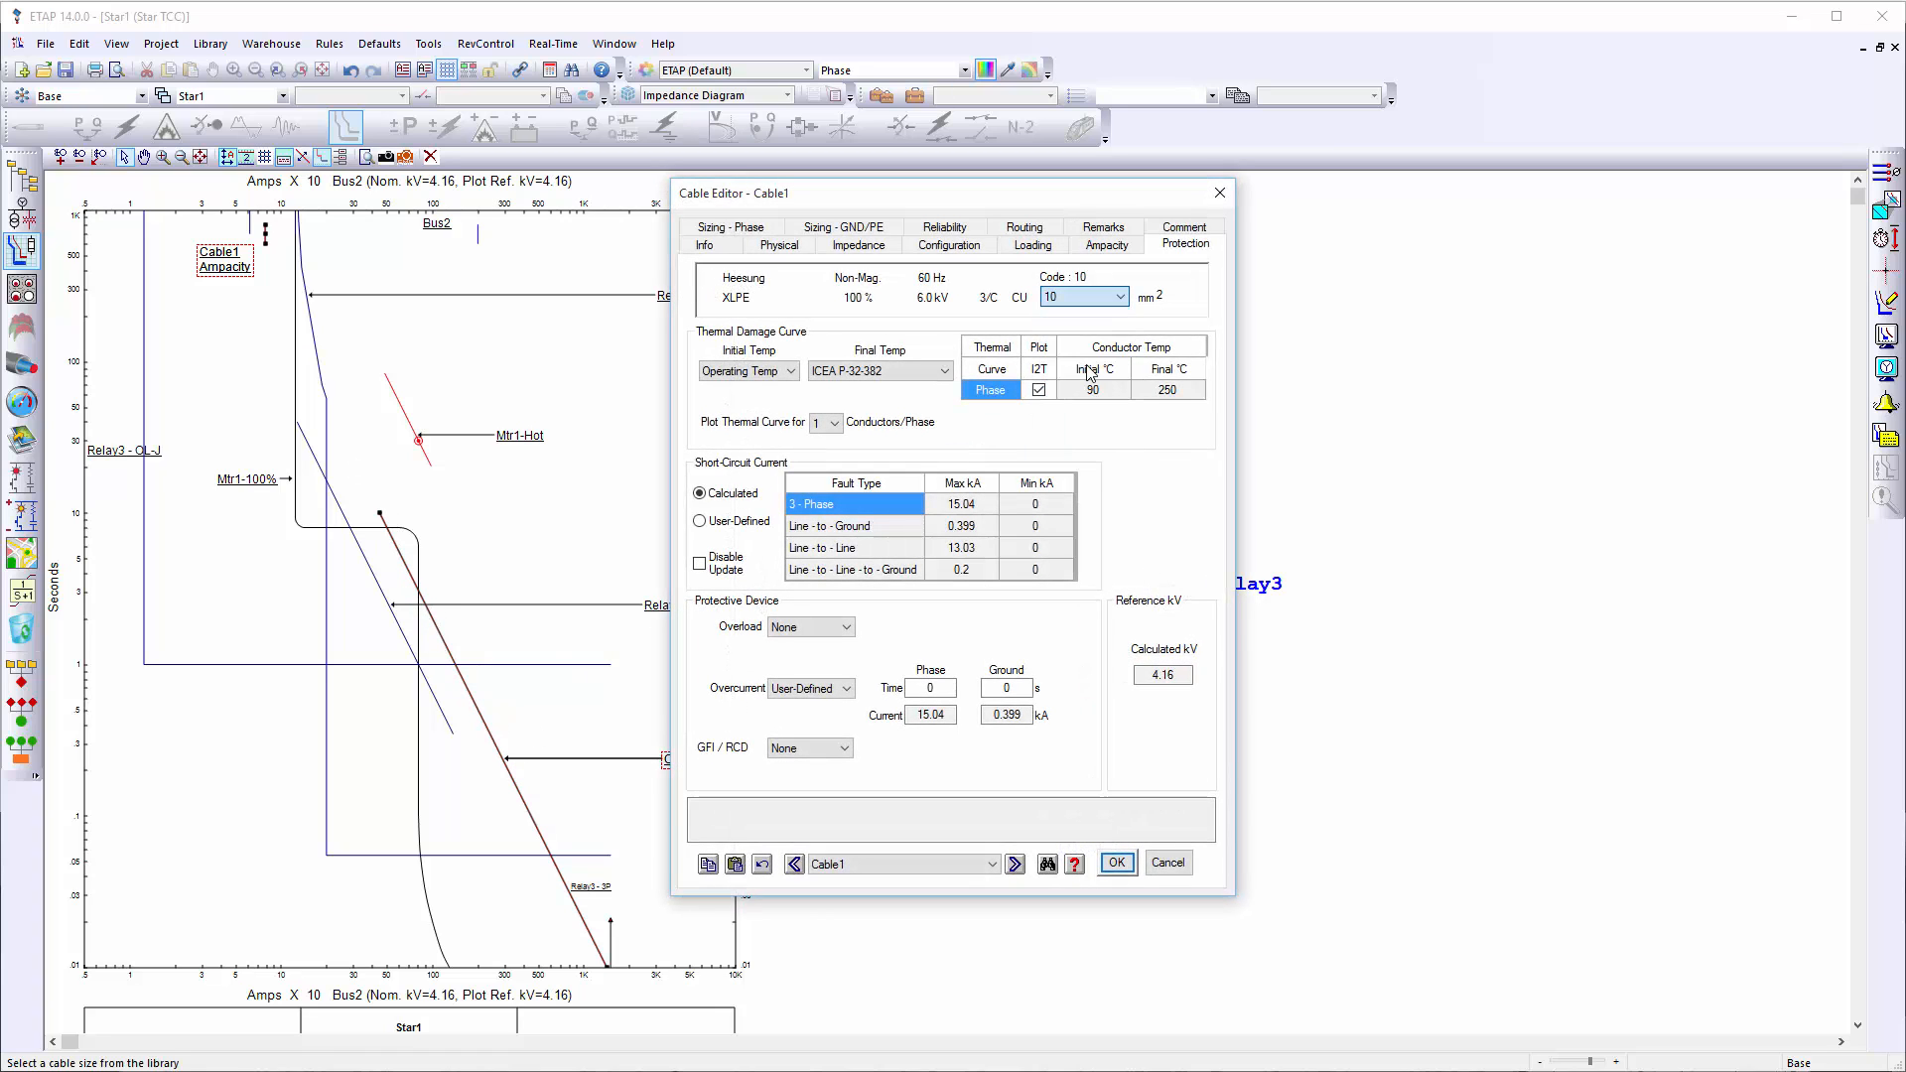
click(1117, 863)
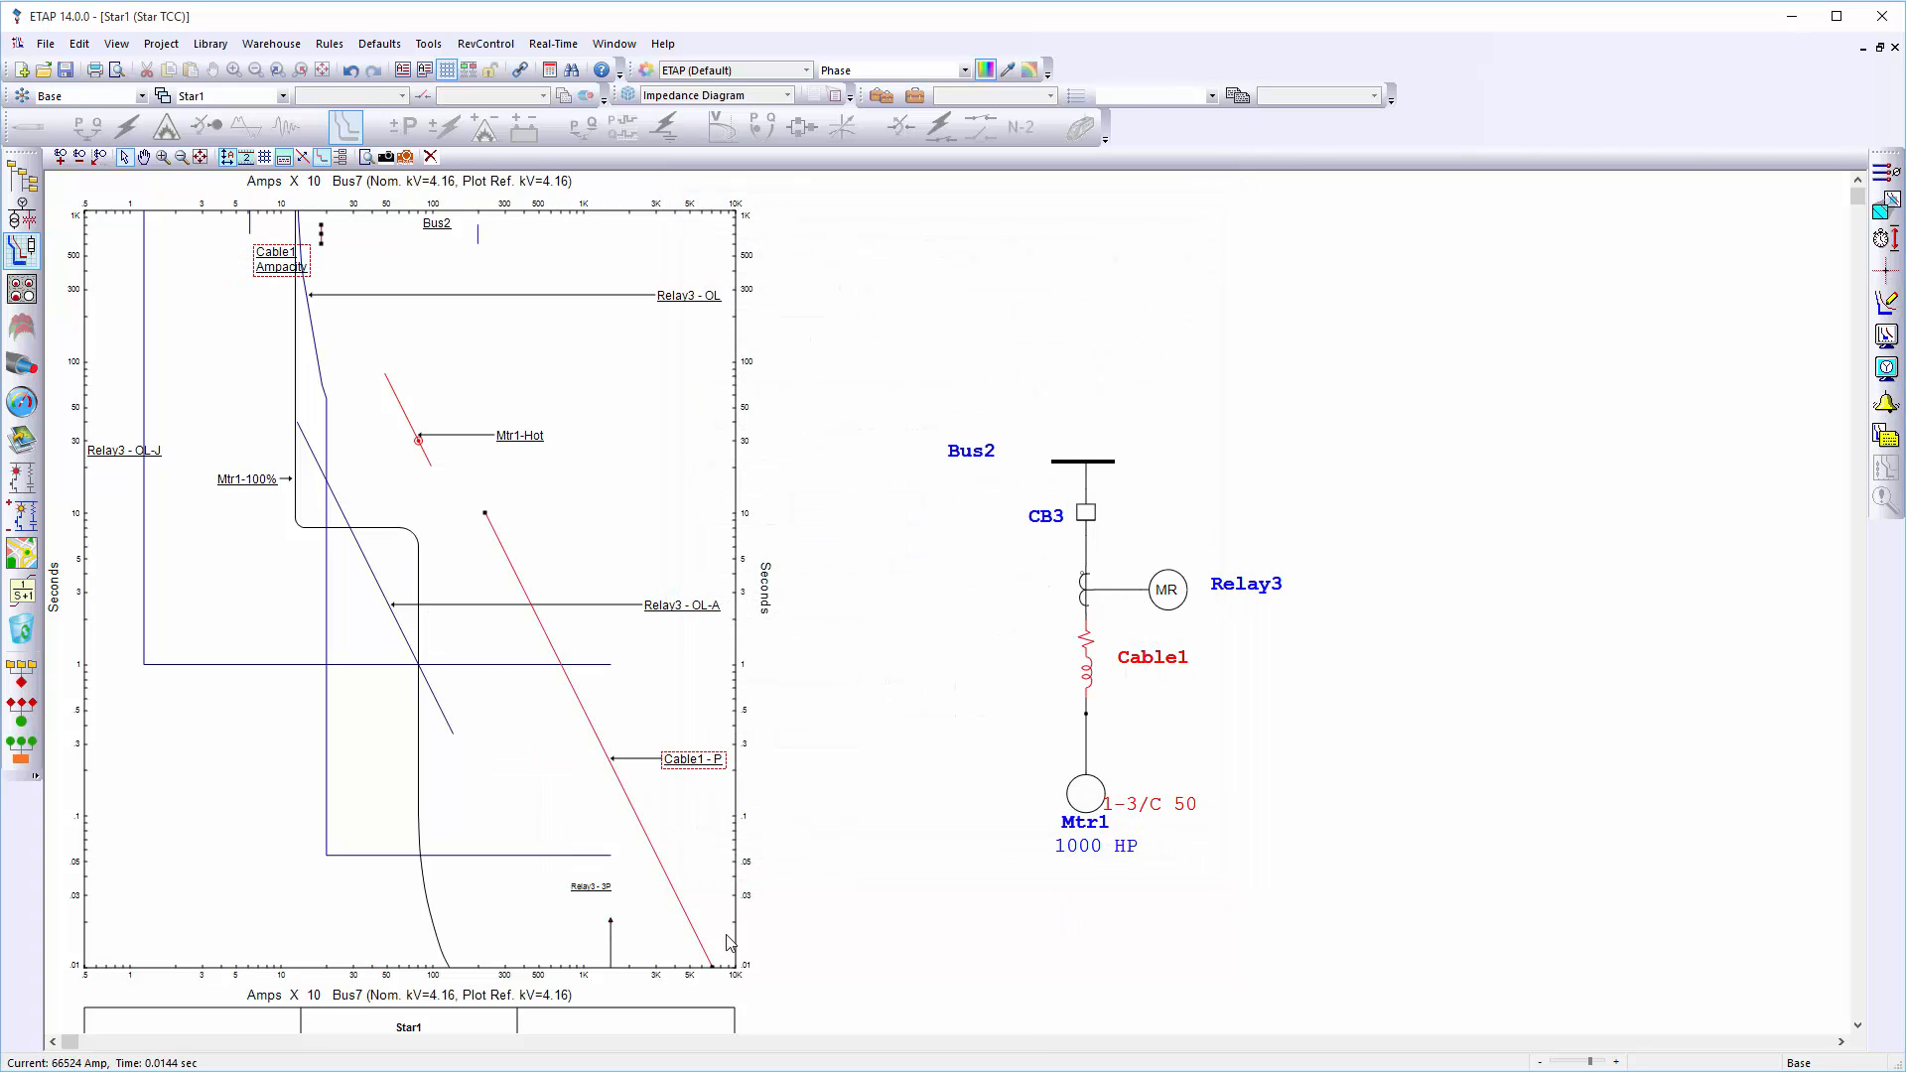
Review Relay3's overload settings and output assignments, and leave the relay deselected on the plot
click(1177, 613)
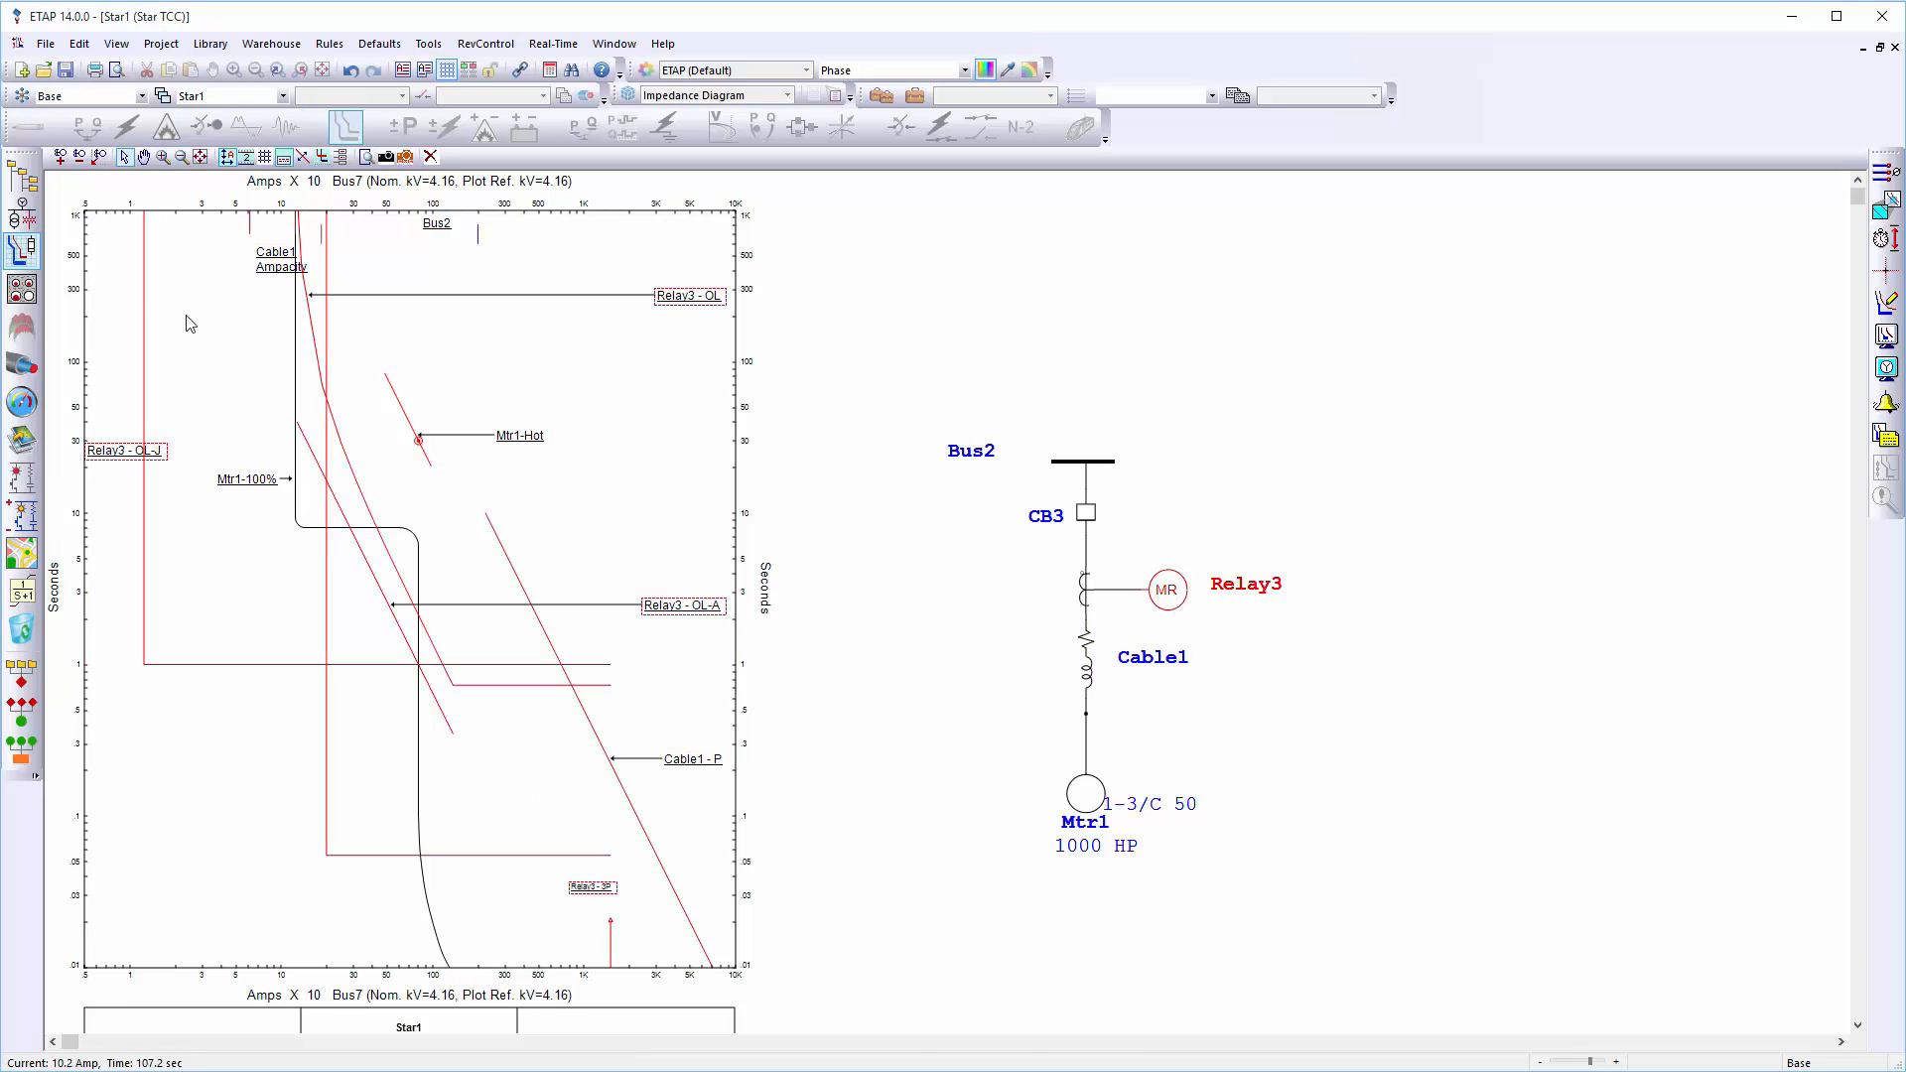
double_click(1176, 591)
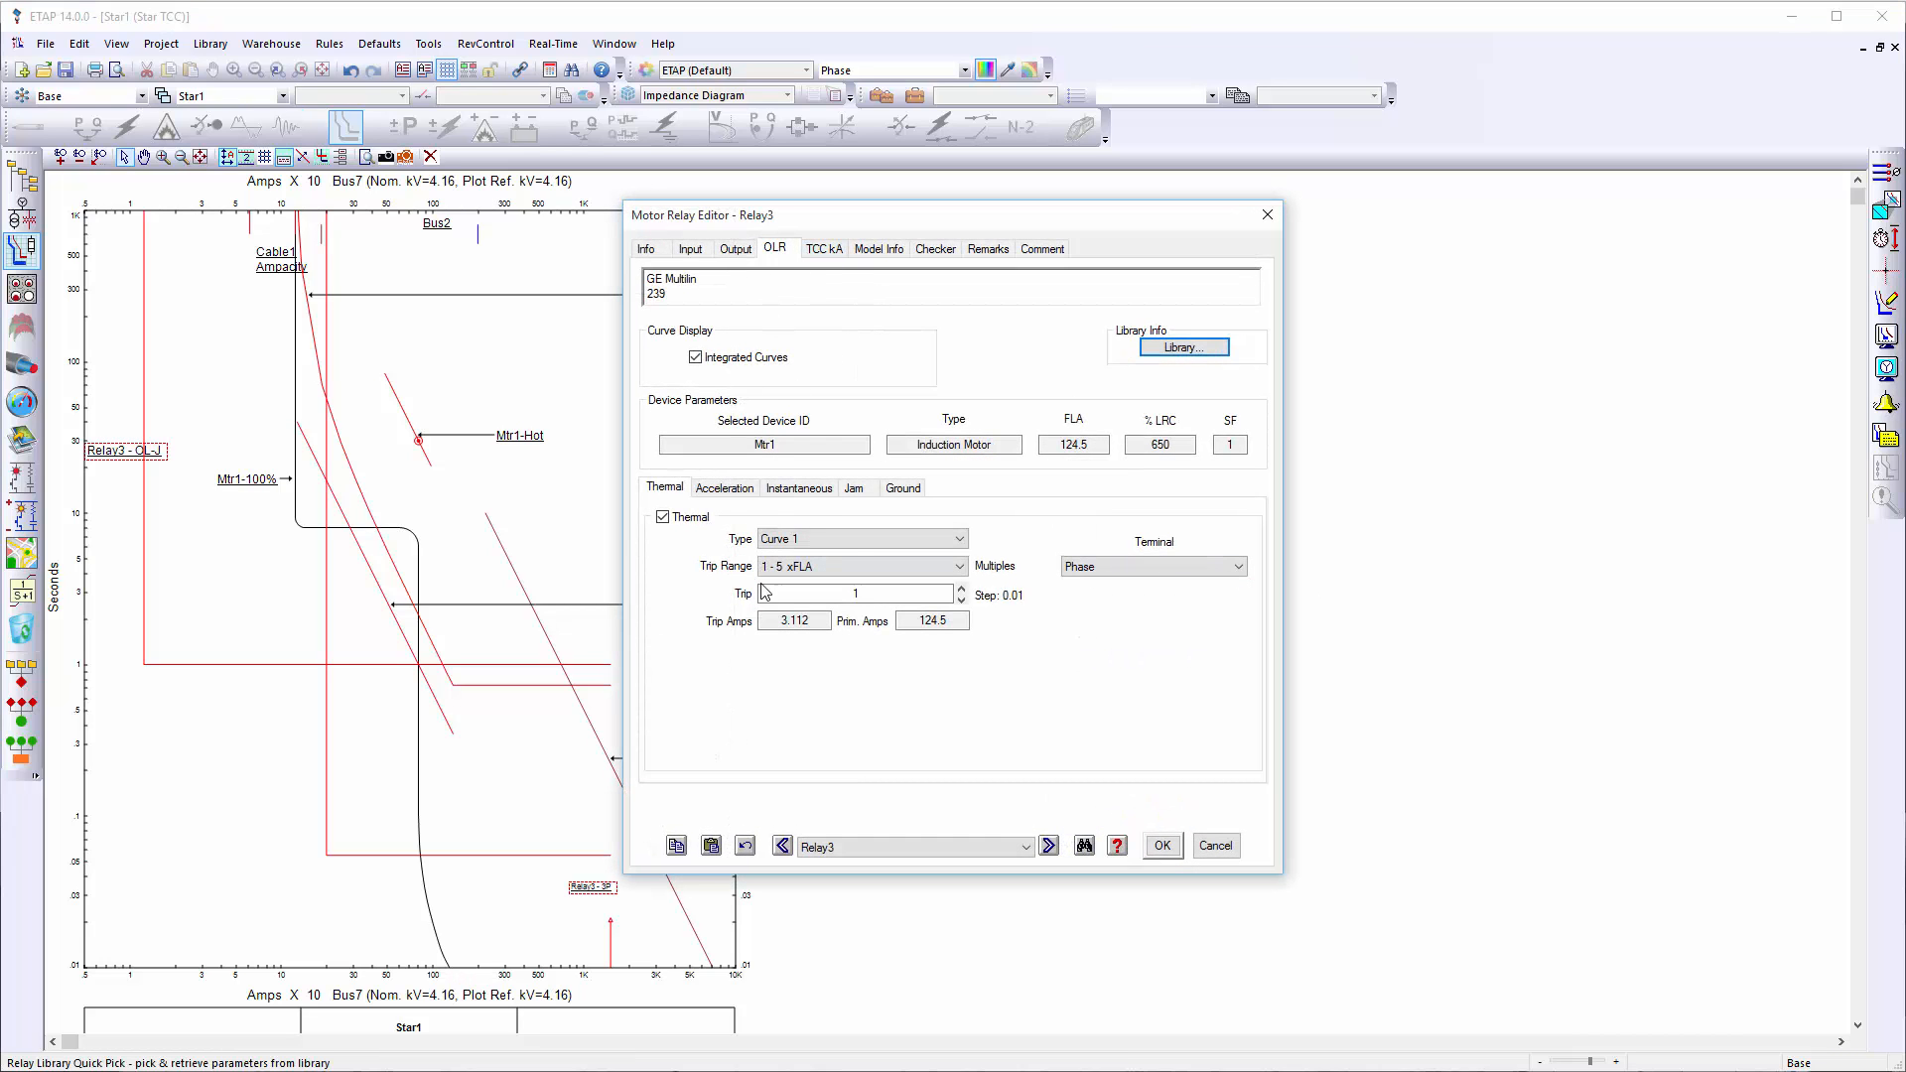
click(734, 250)
click(1162, 846)
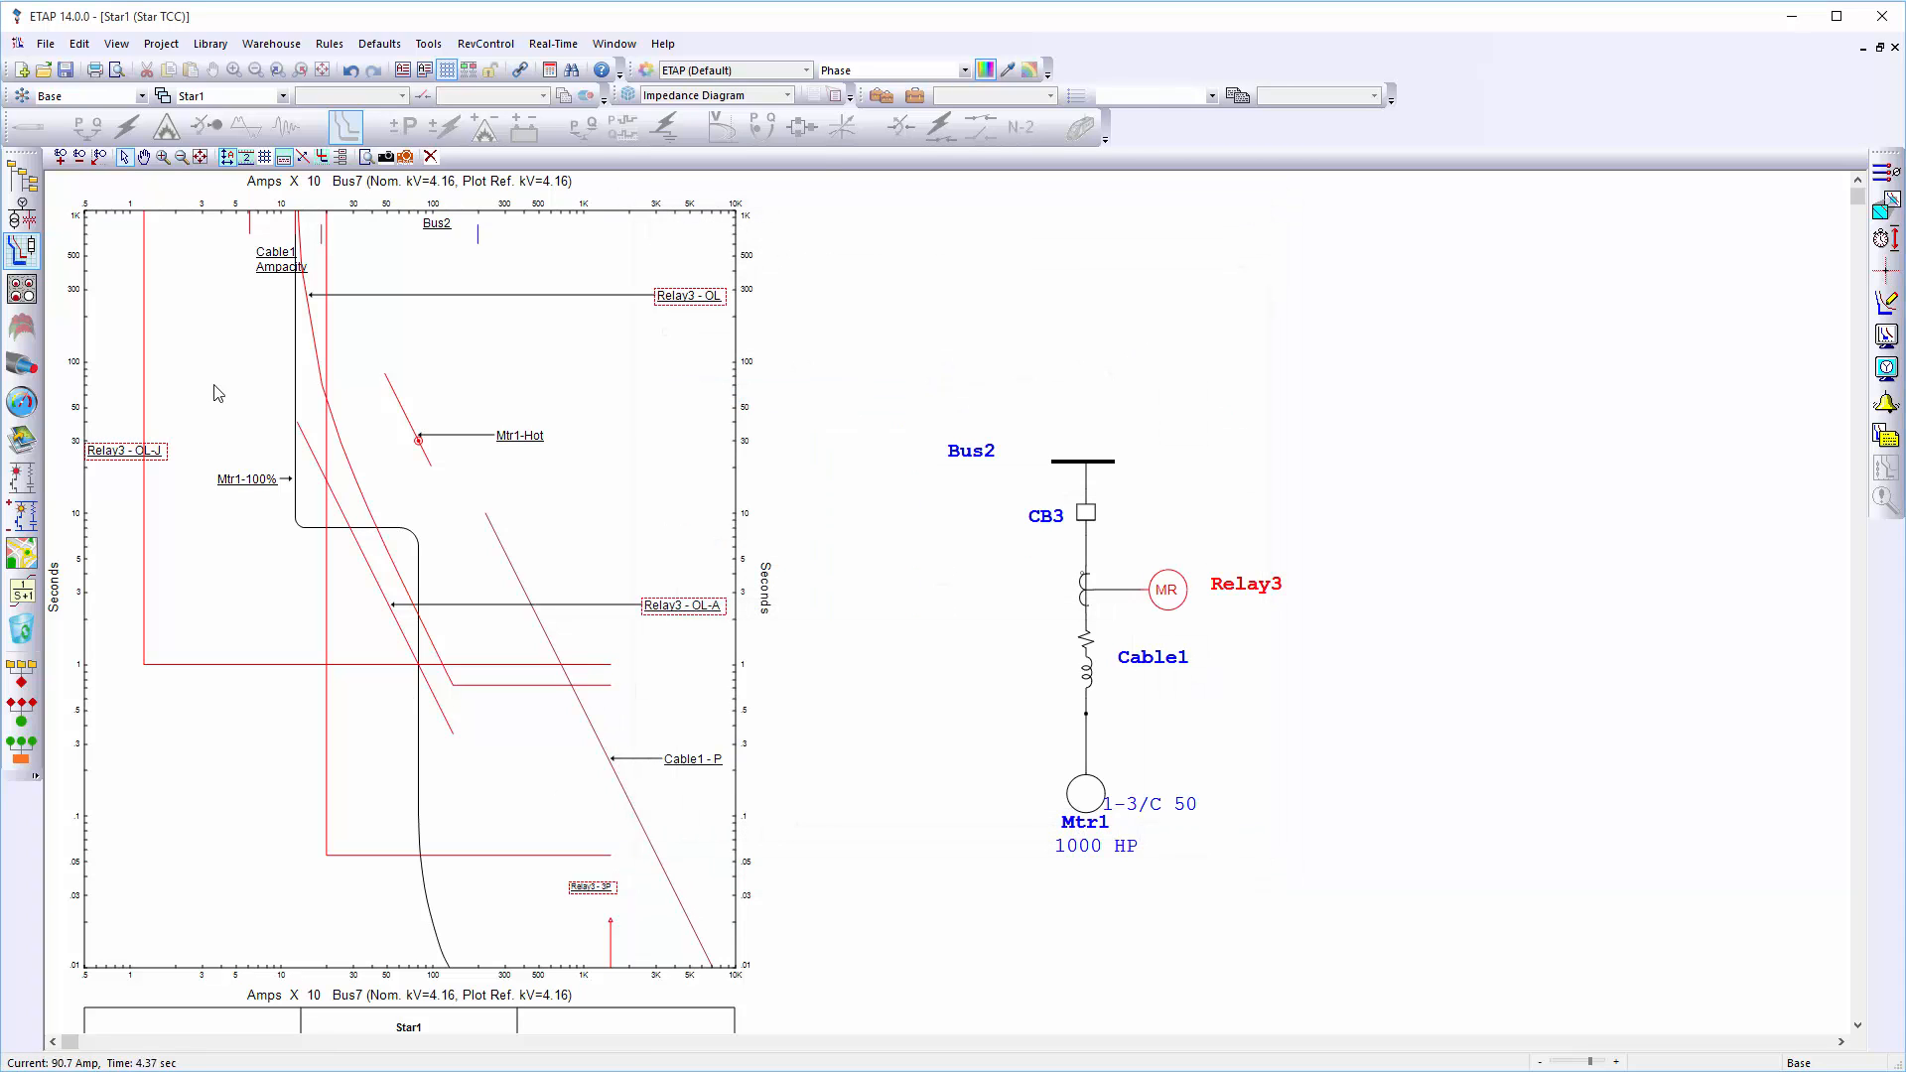
click(358, 459)
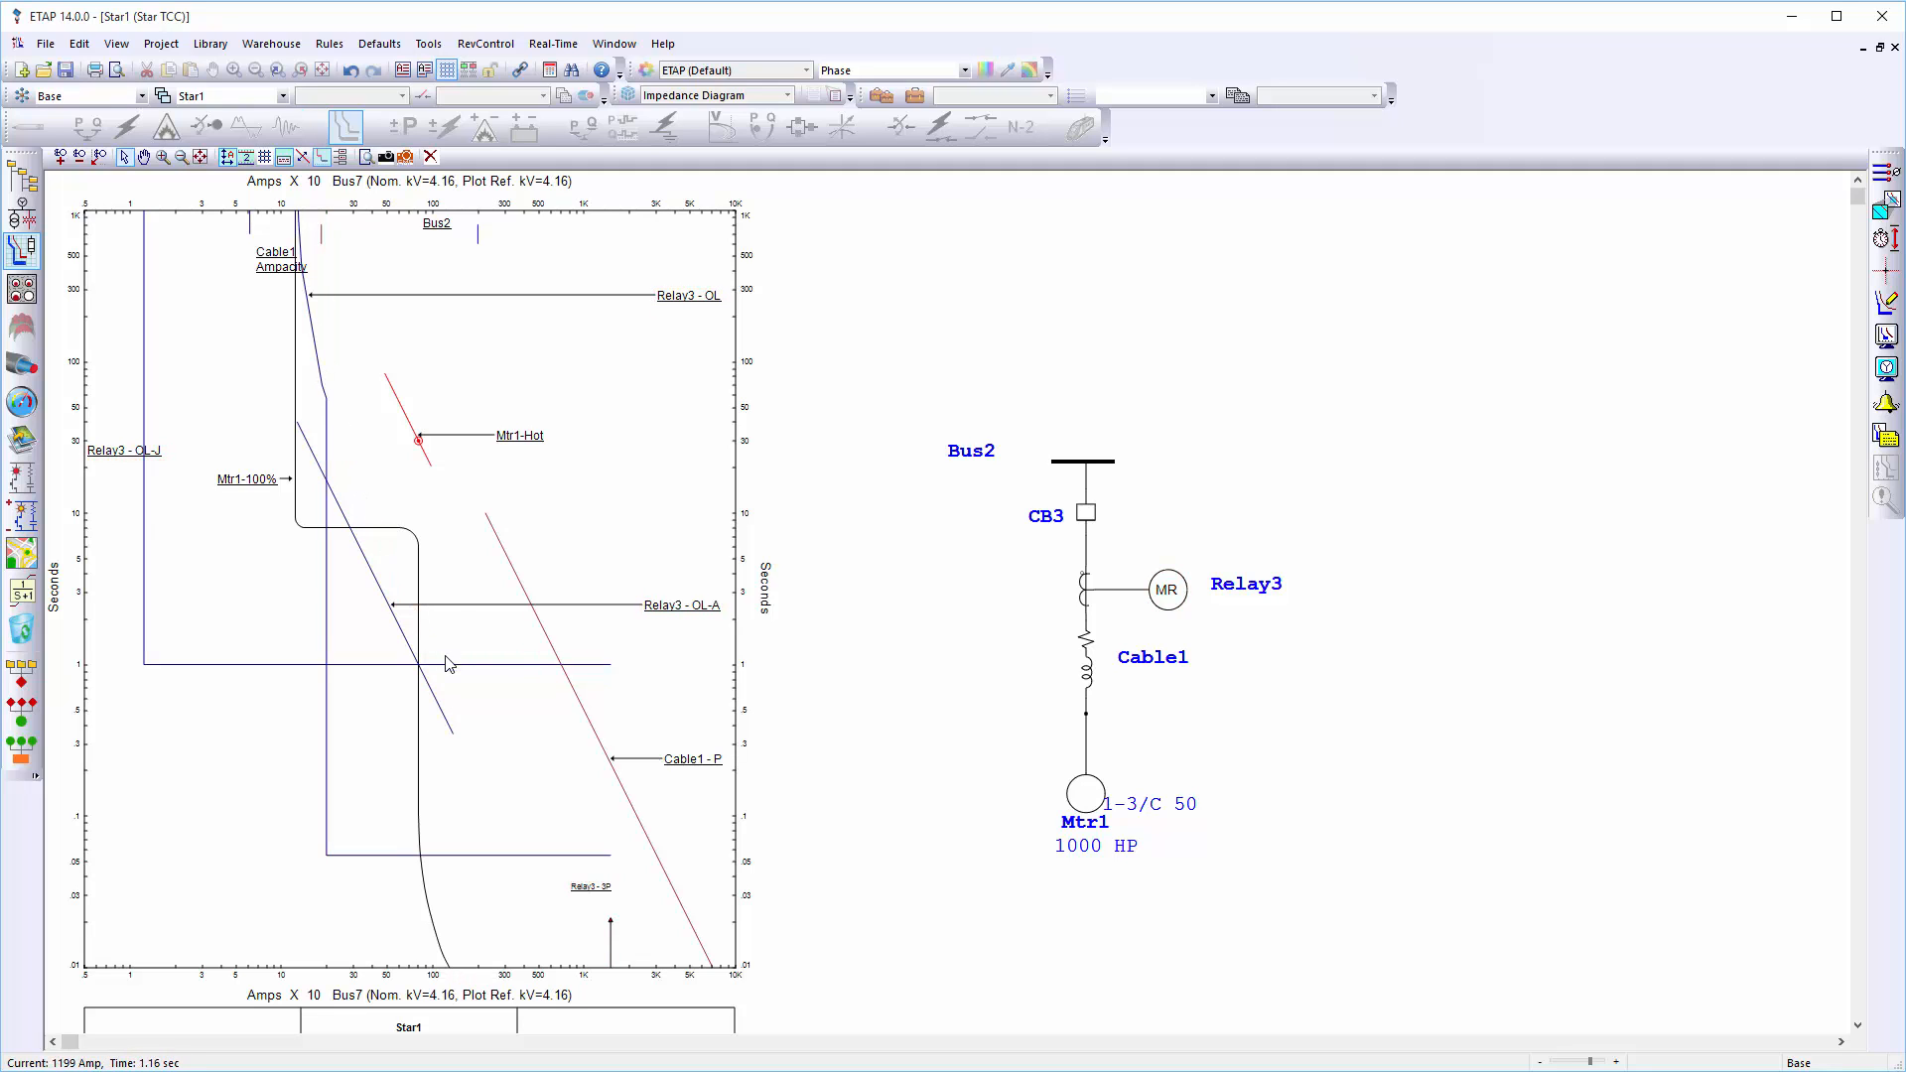
Shift Relay3's curves directly on the plot, with the jam pickup at 0.5 × FLA and the instantaneous pickup at 4.1 × CT primary
click(145, 518)
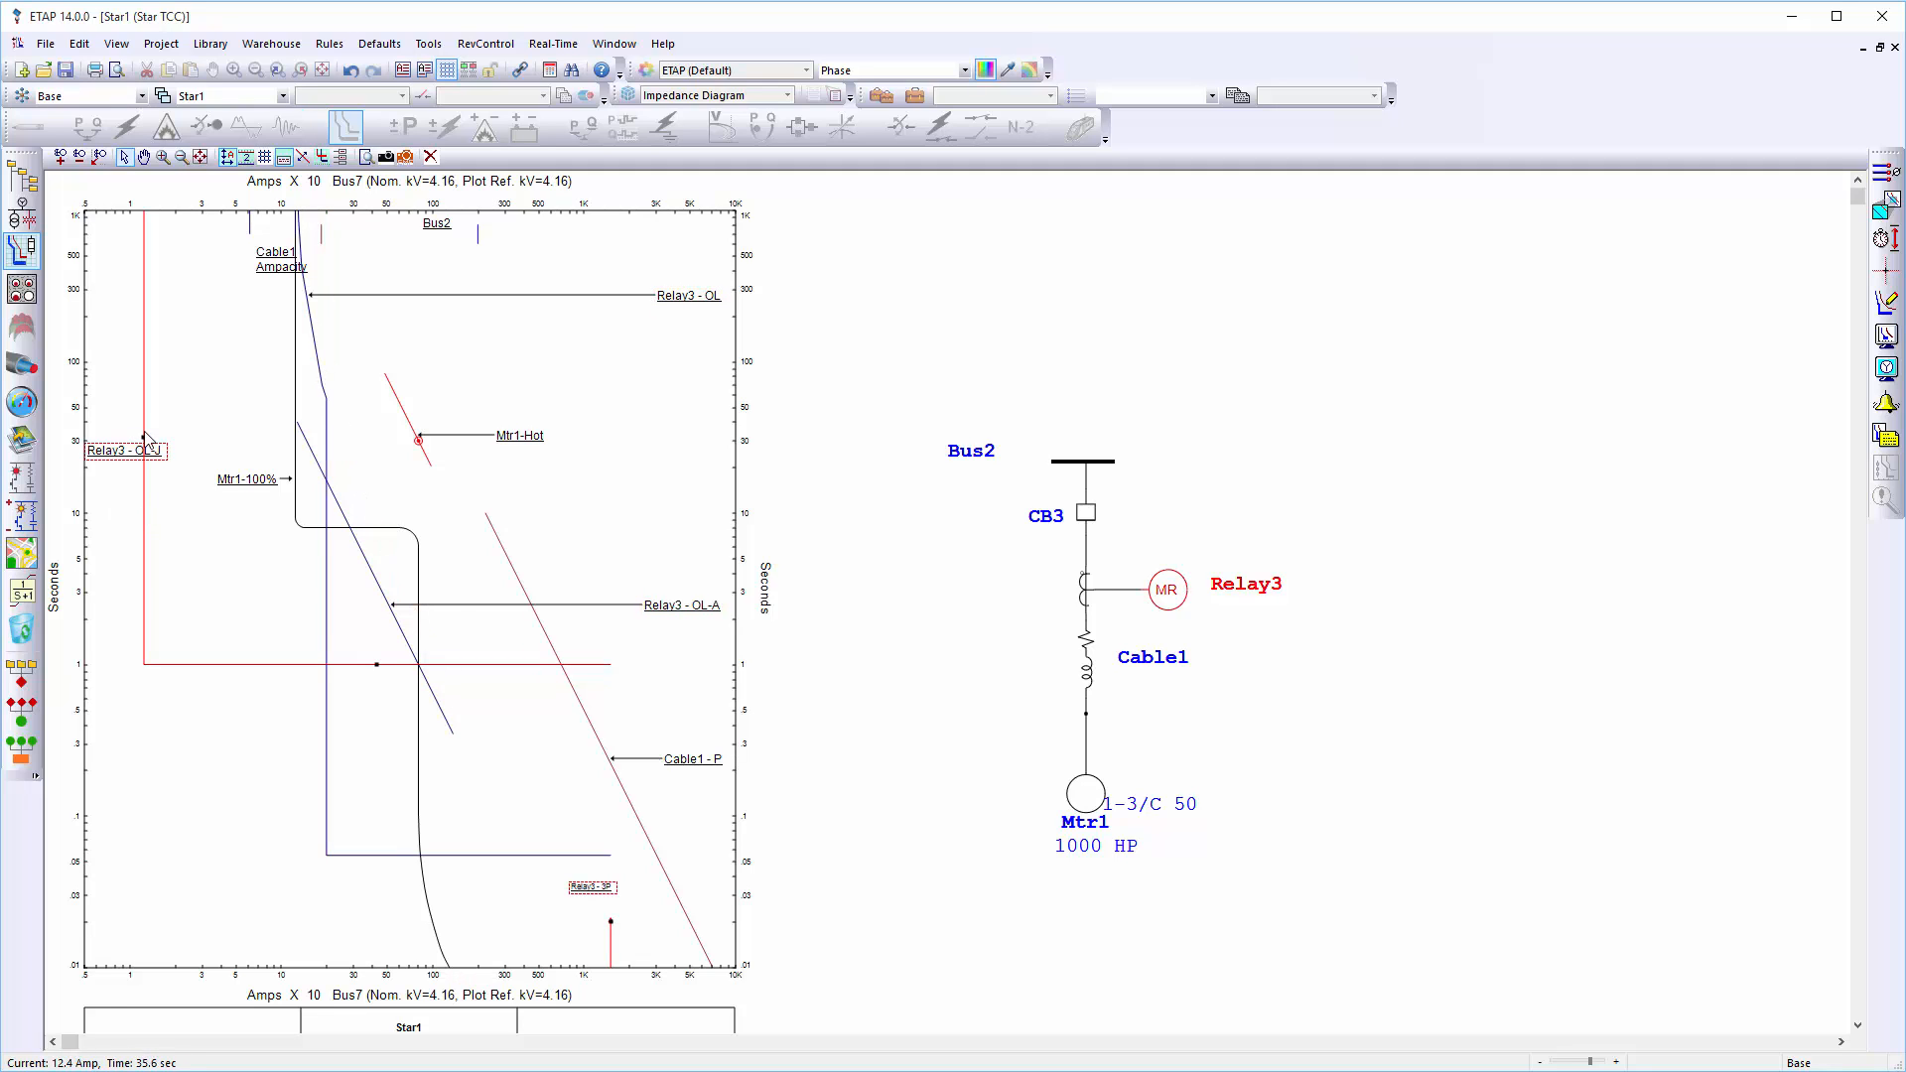
drag(145, 435, 248, 438)
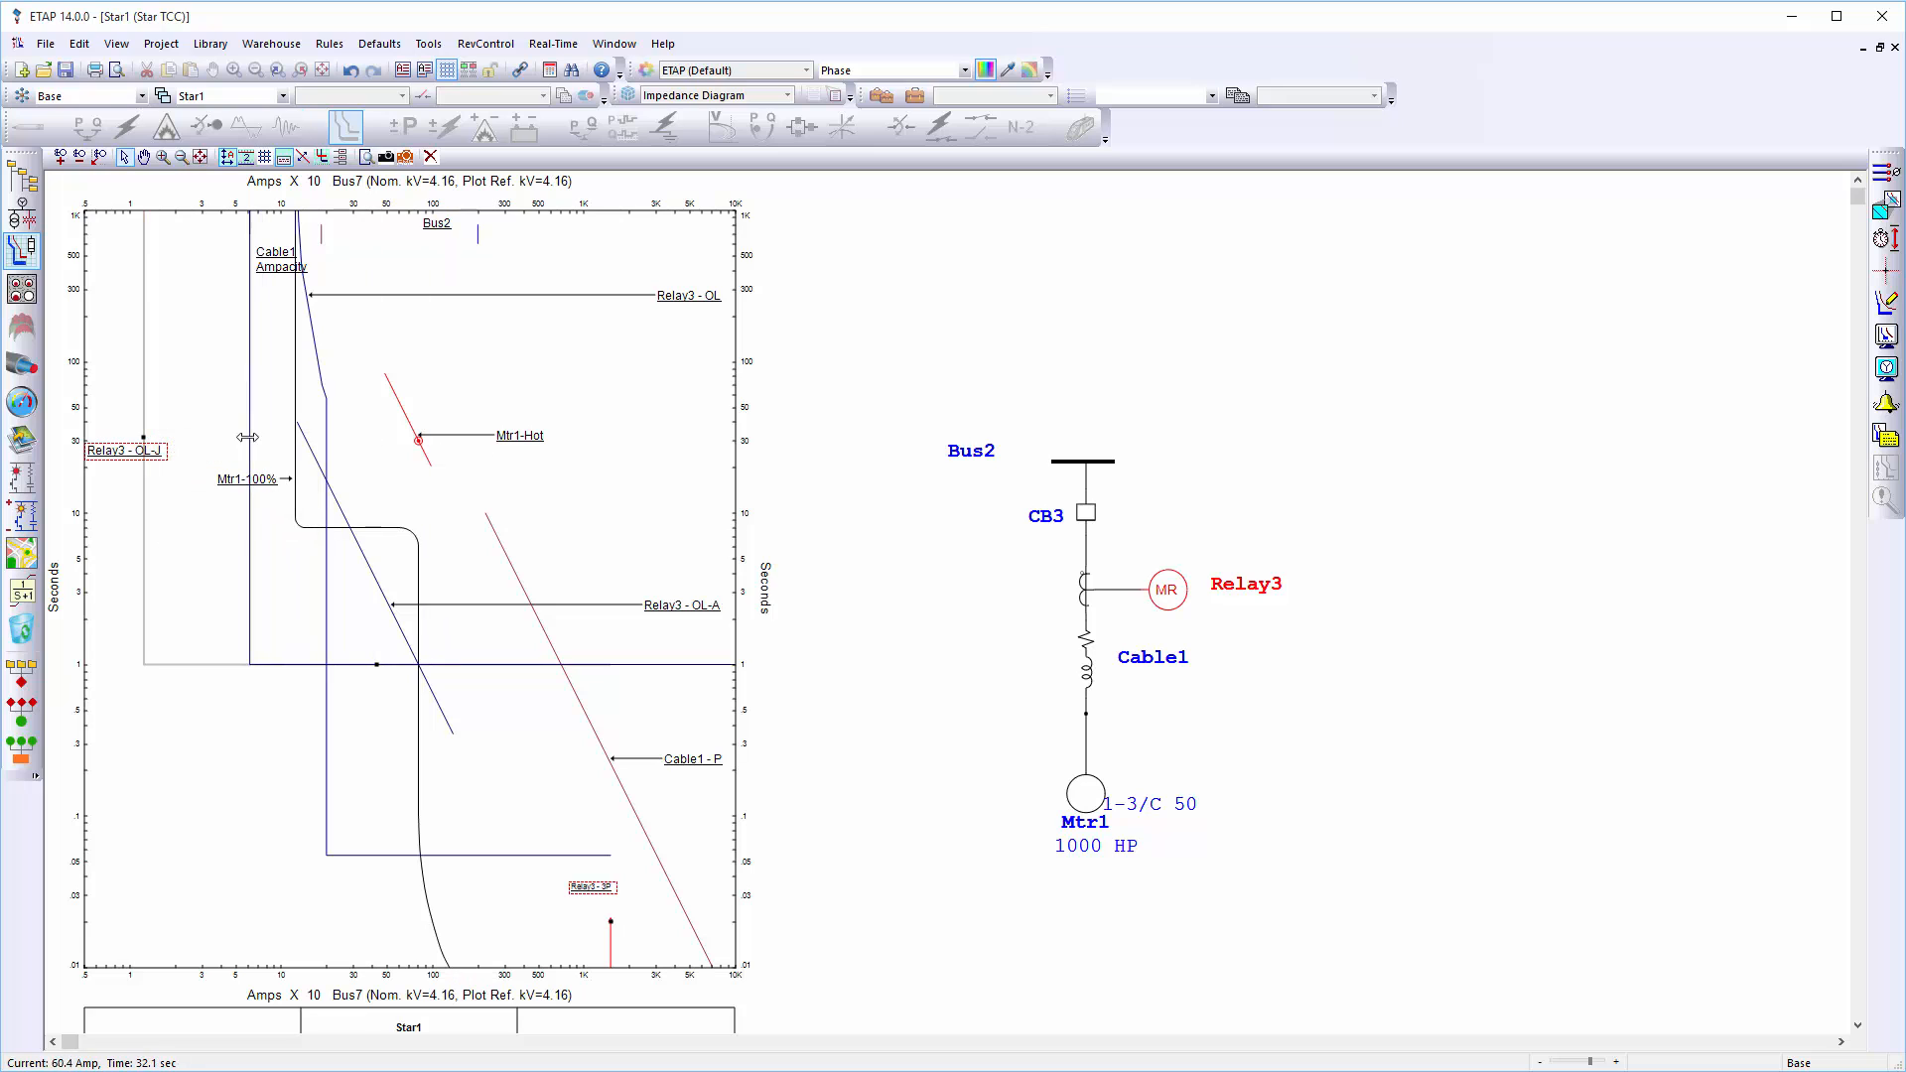
drag(397, 516, 393, 522)
click(381, 528)
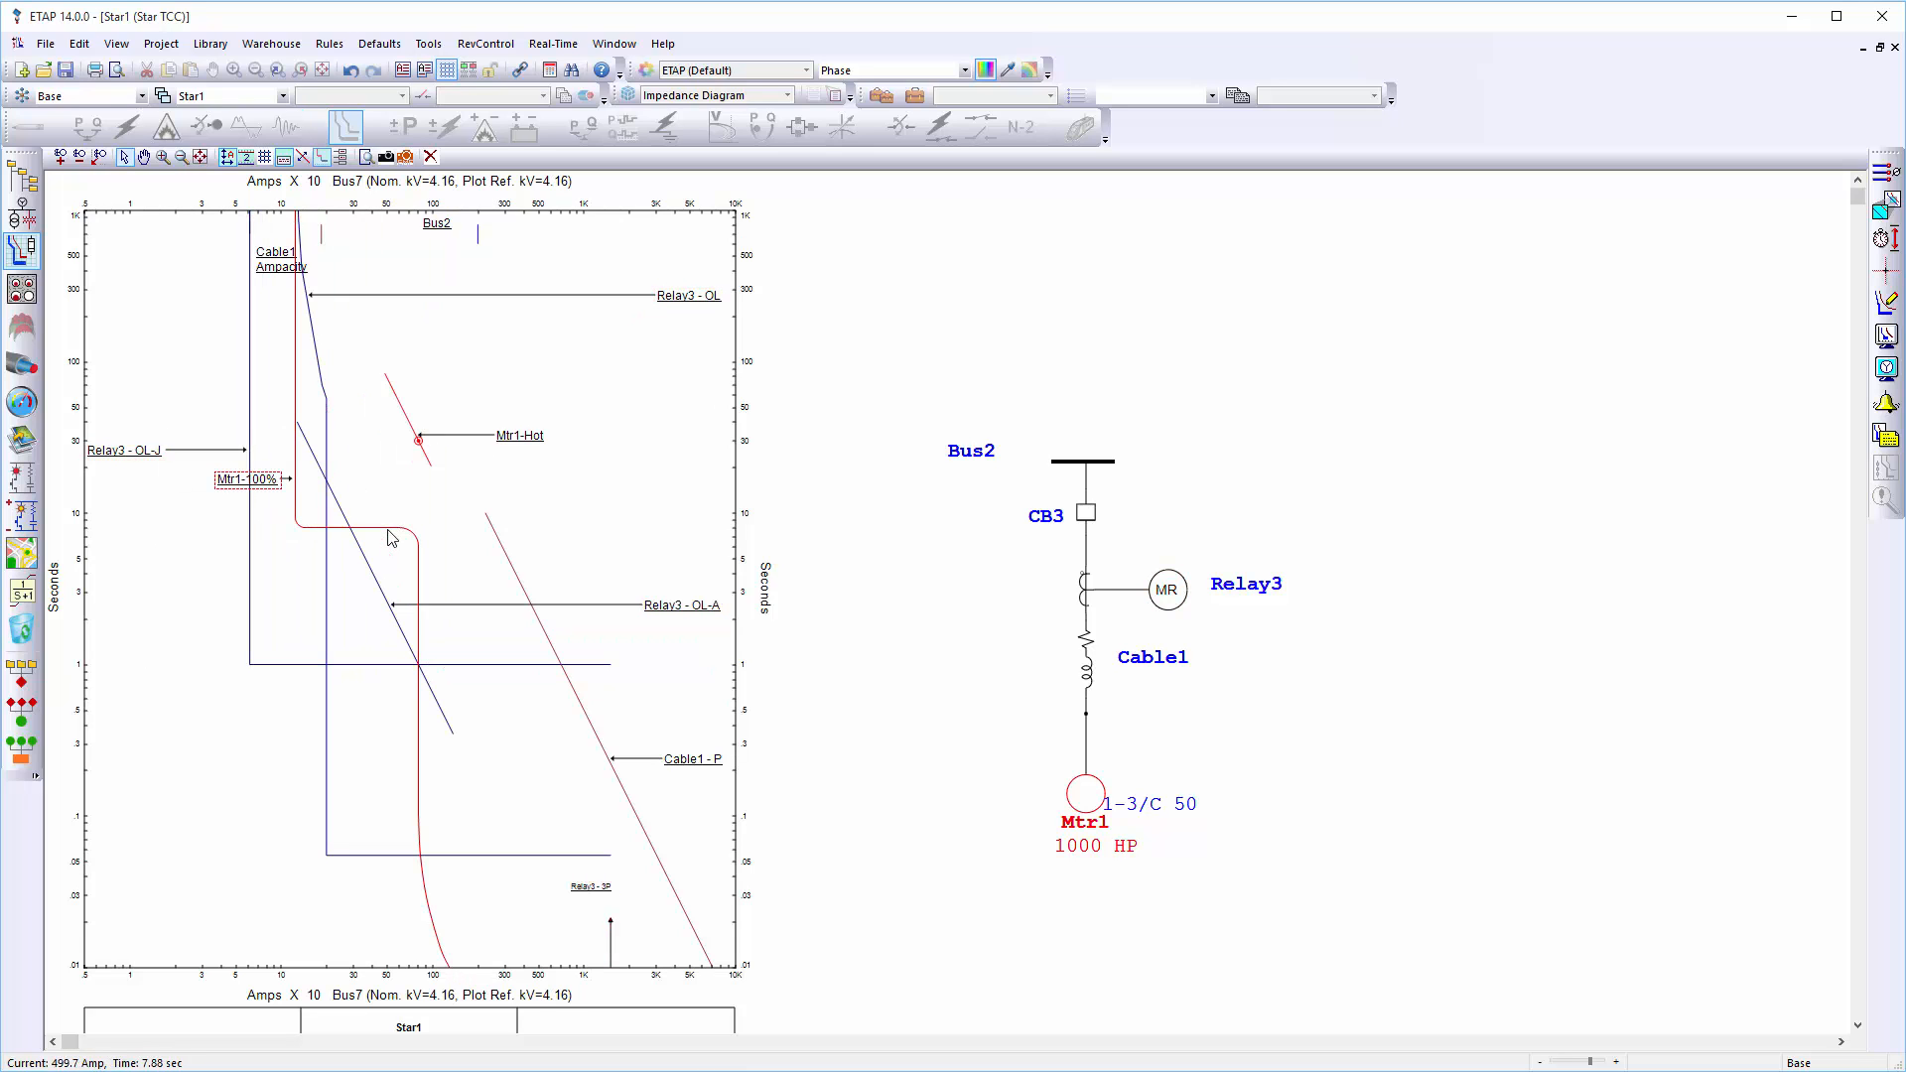
click(328, 571)
drag(328, 544, 416, 544)
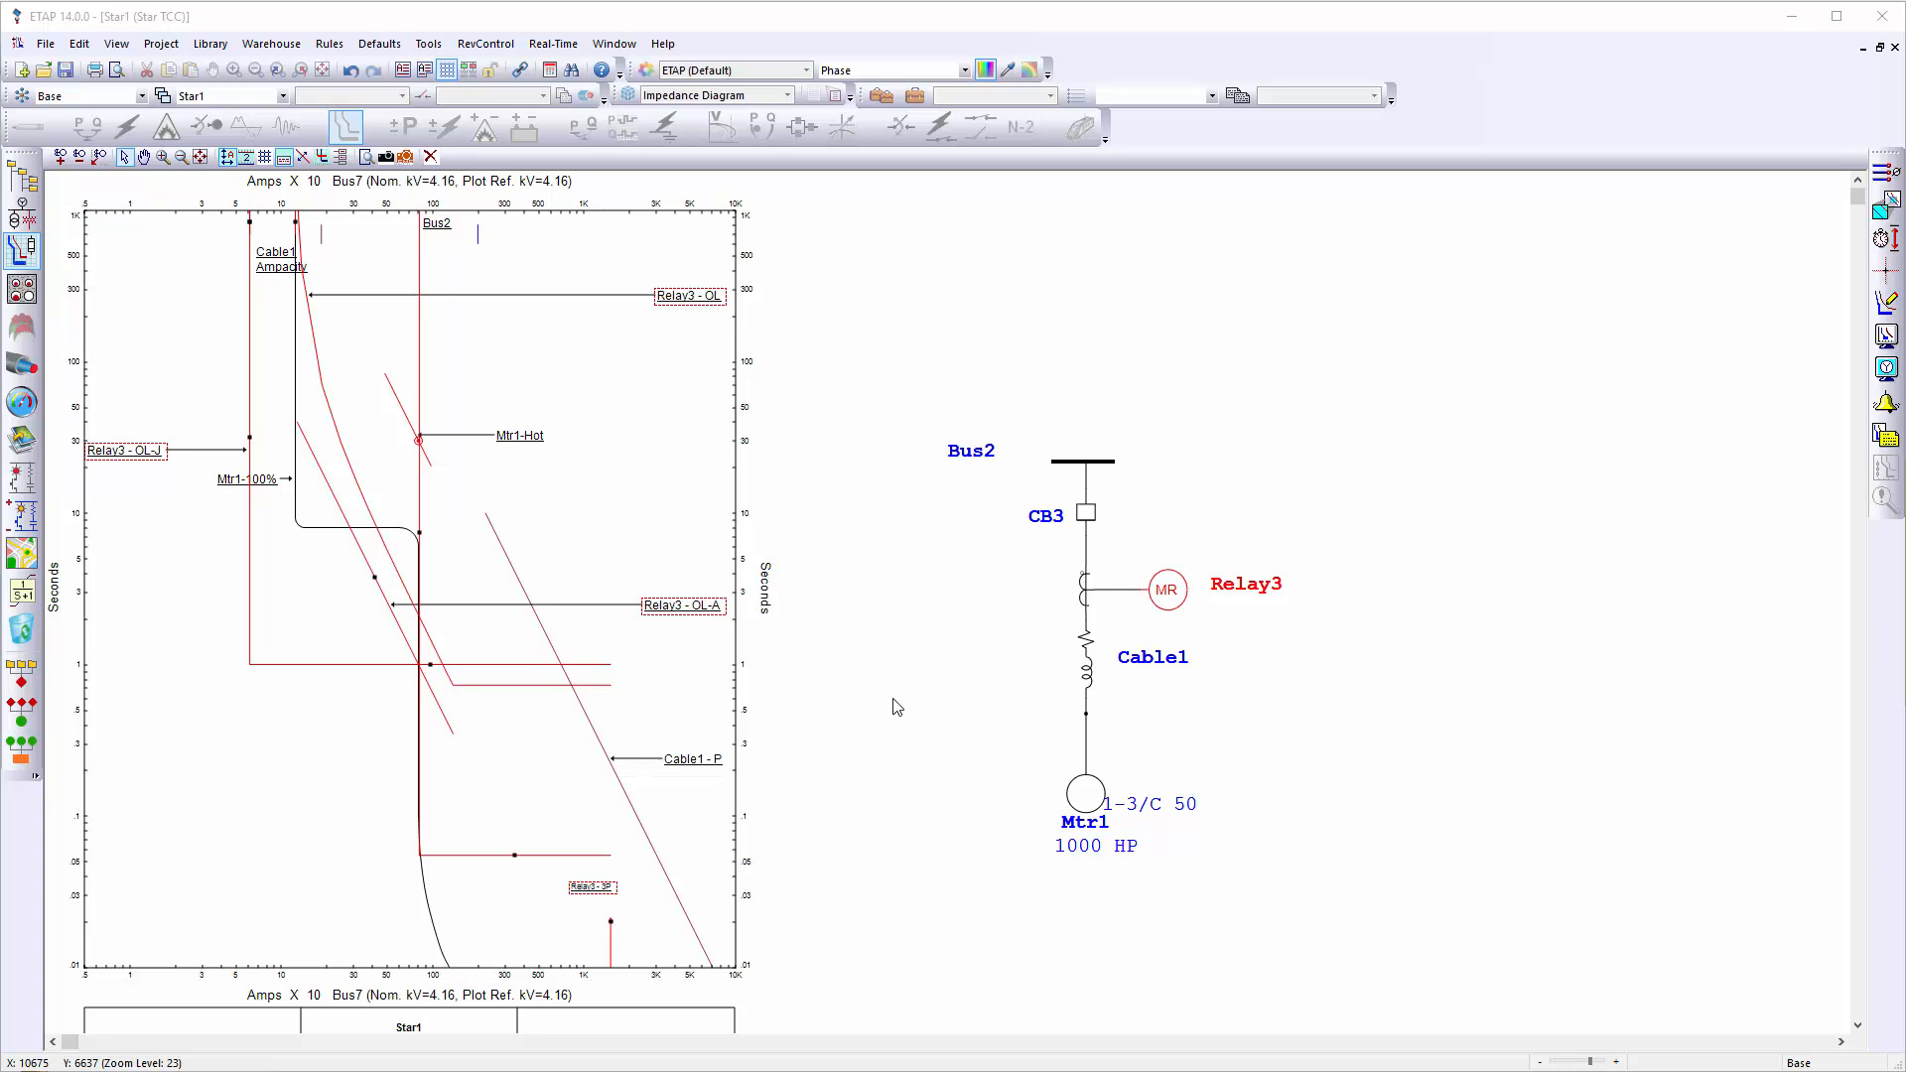
Set Relay3's thermal element to Curve 8 with a trip of 1.15 × FLA
double_click(1170, 596)
click(834, 539)
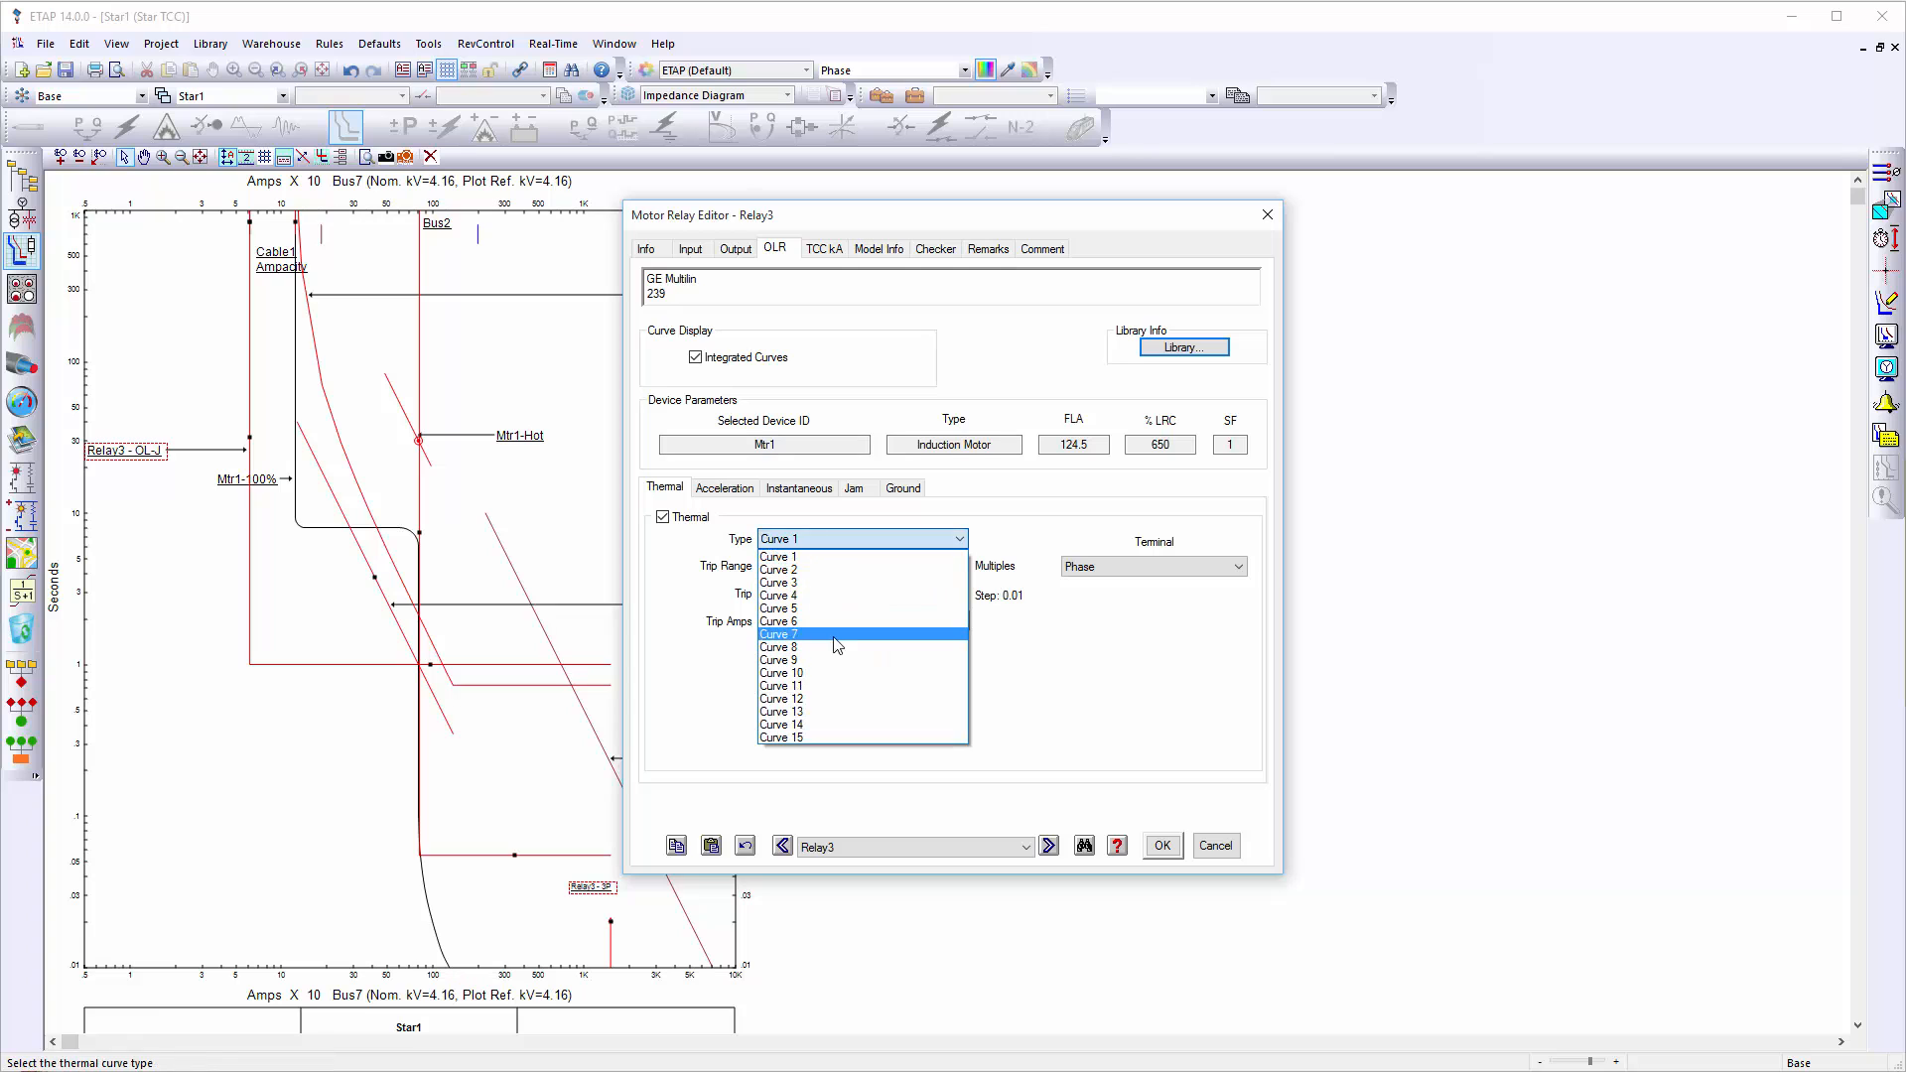
click(832, 648)
click(951, 596)
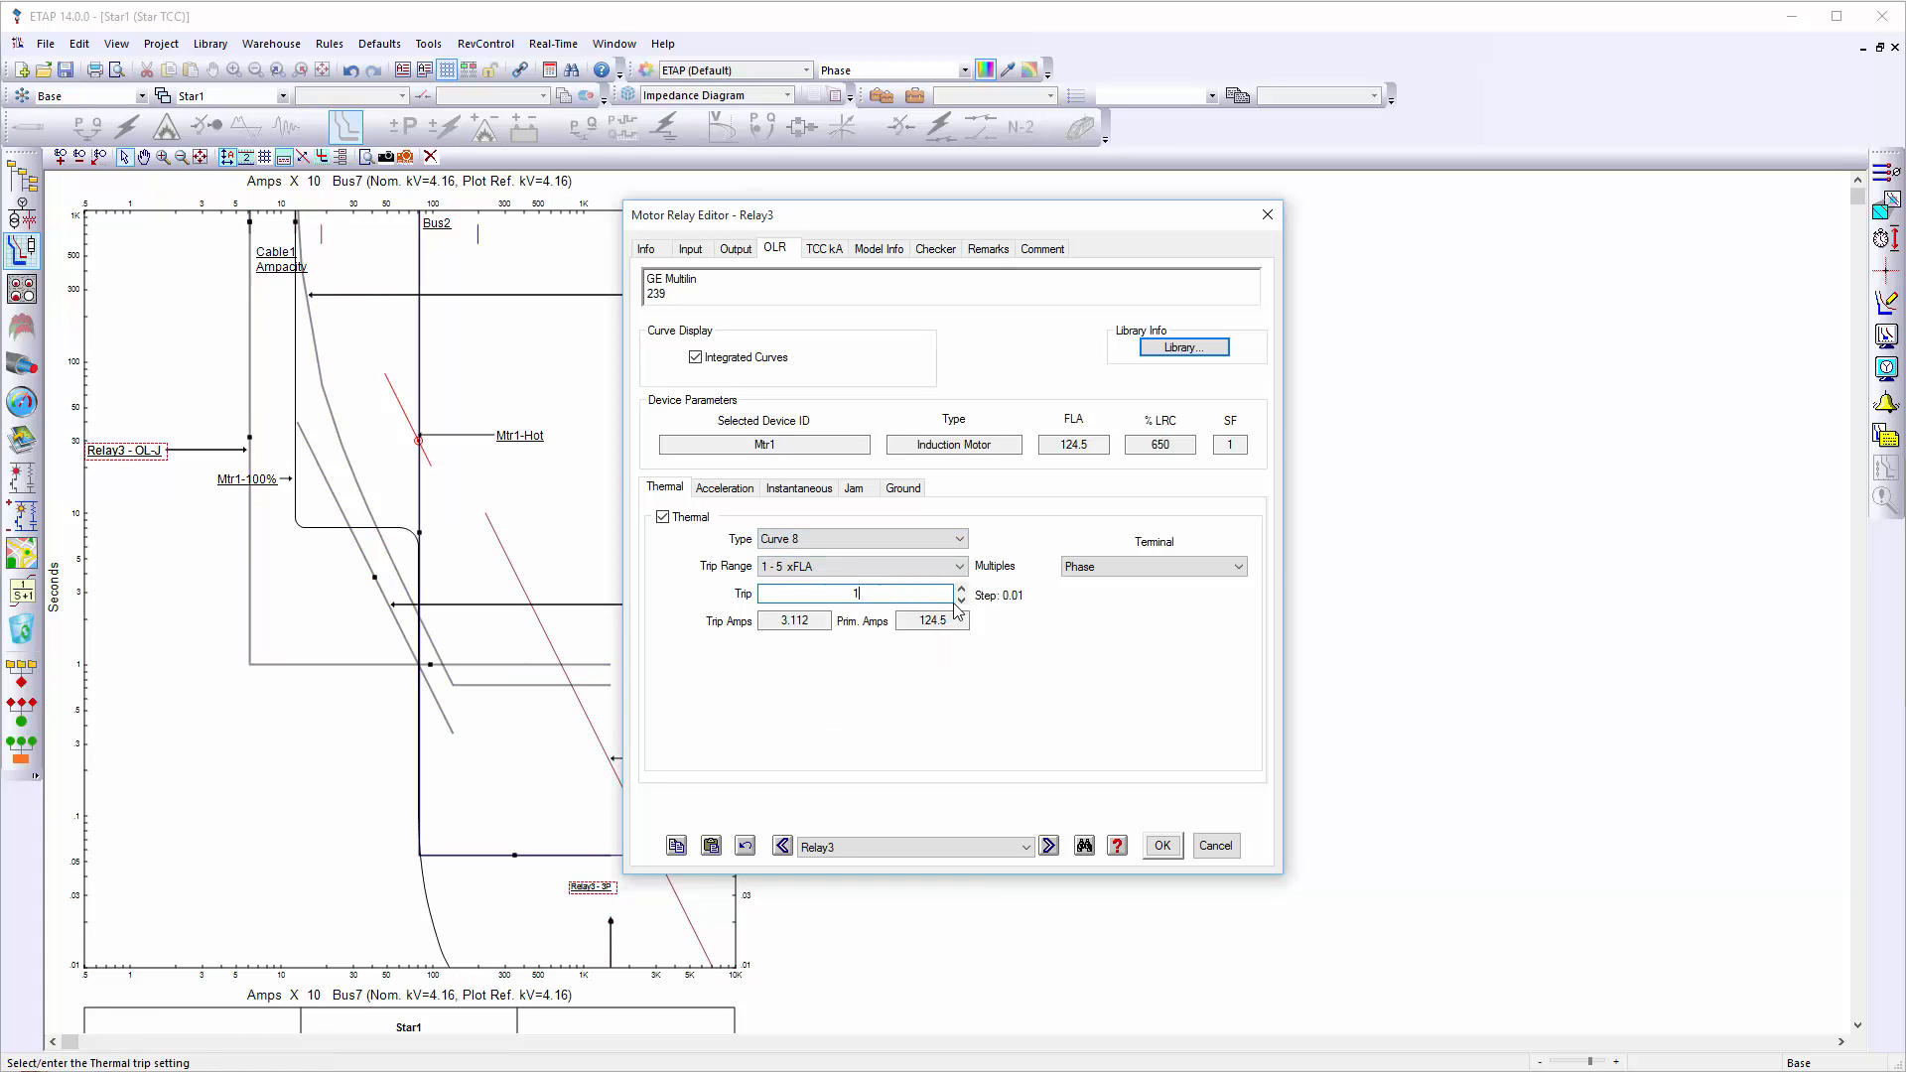
text(.15)
Disable Relay3's acceleration element and set its instantaneous trip to 7.5 × CT primary
click(724, 488)
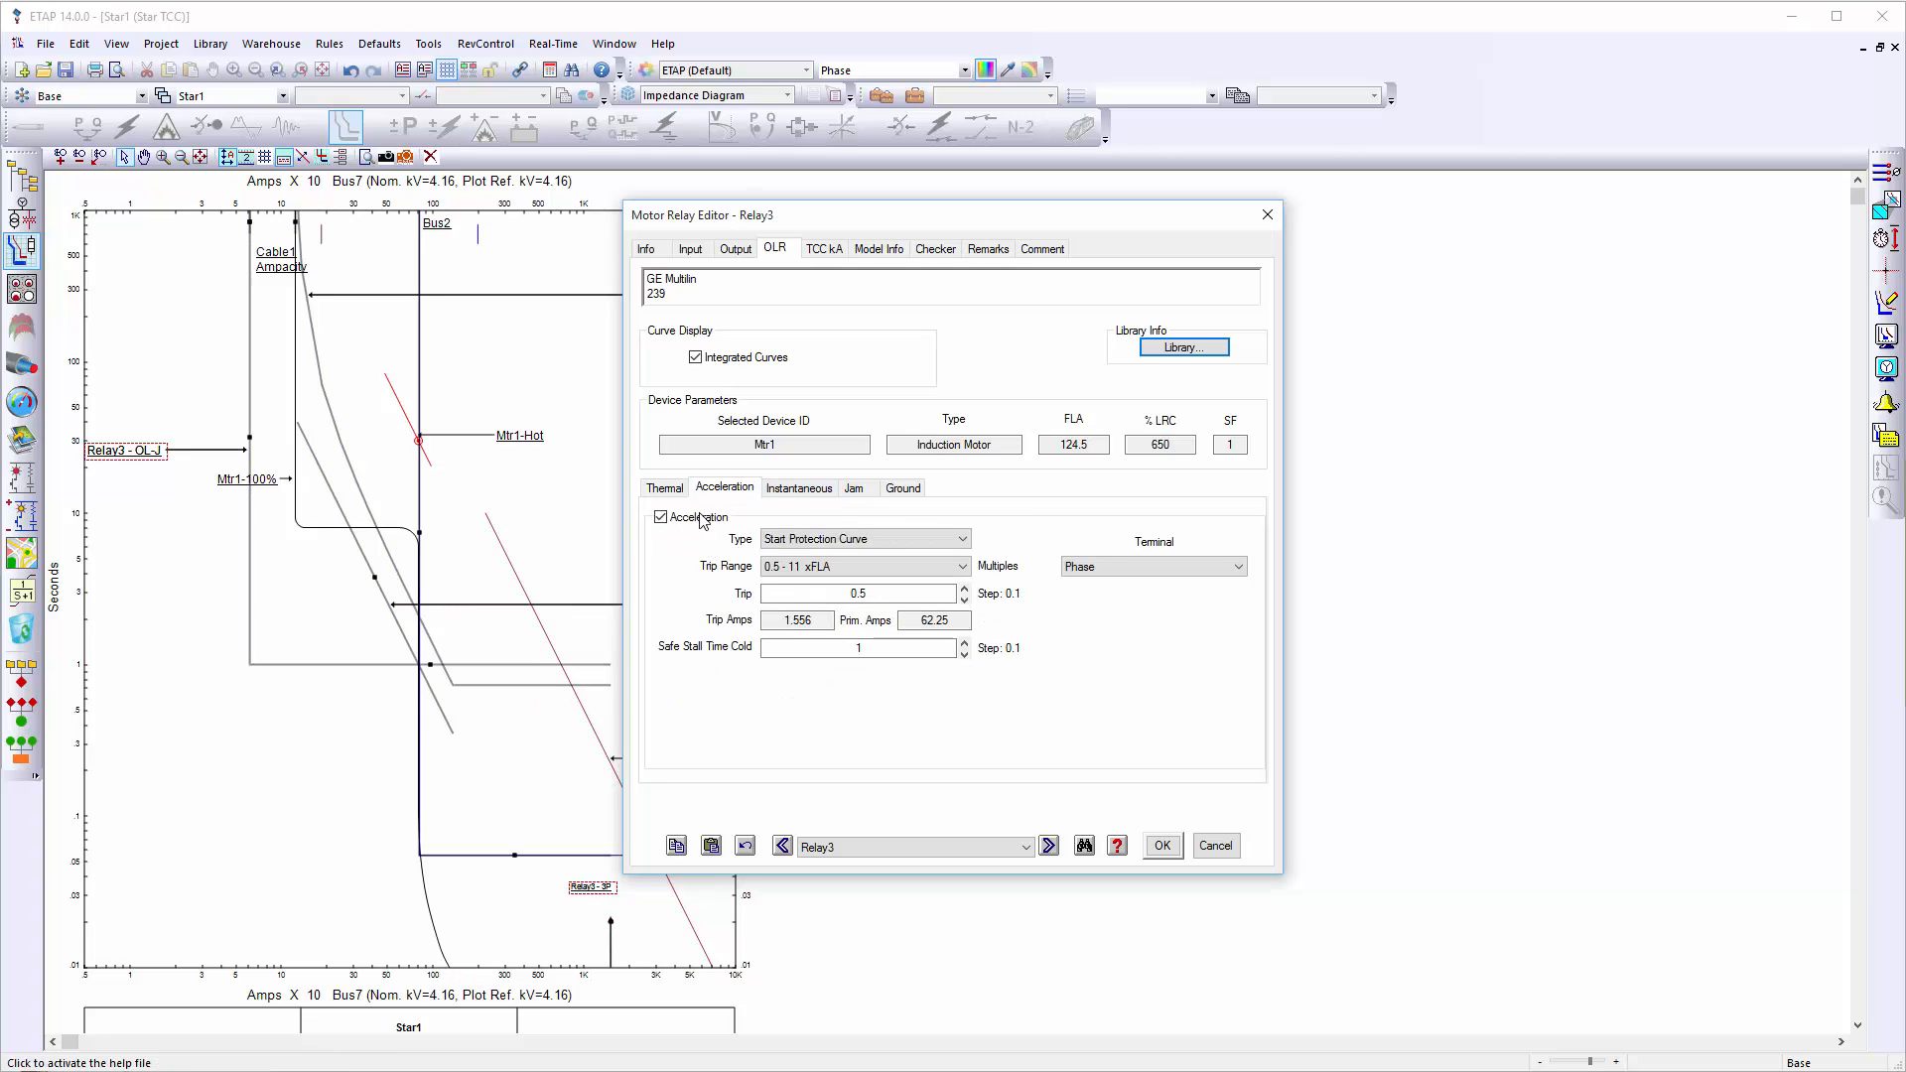
click(799, 489)
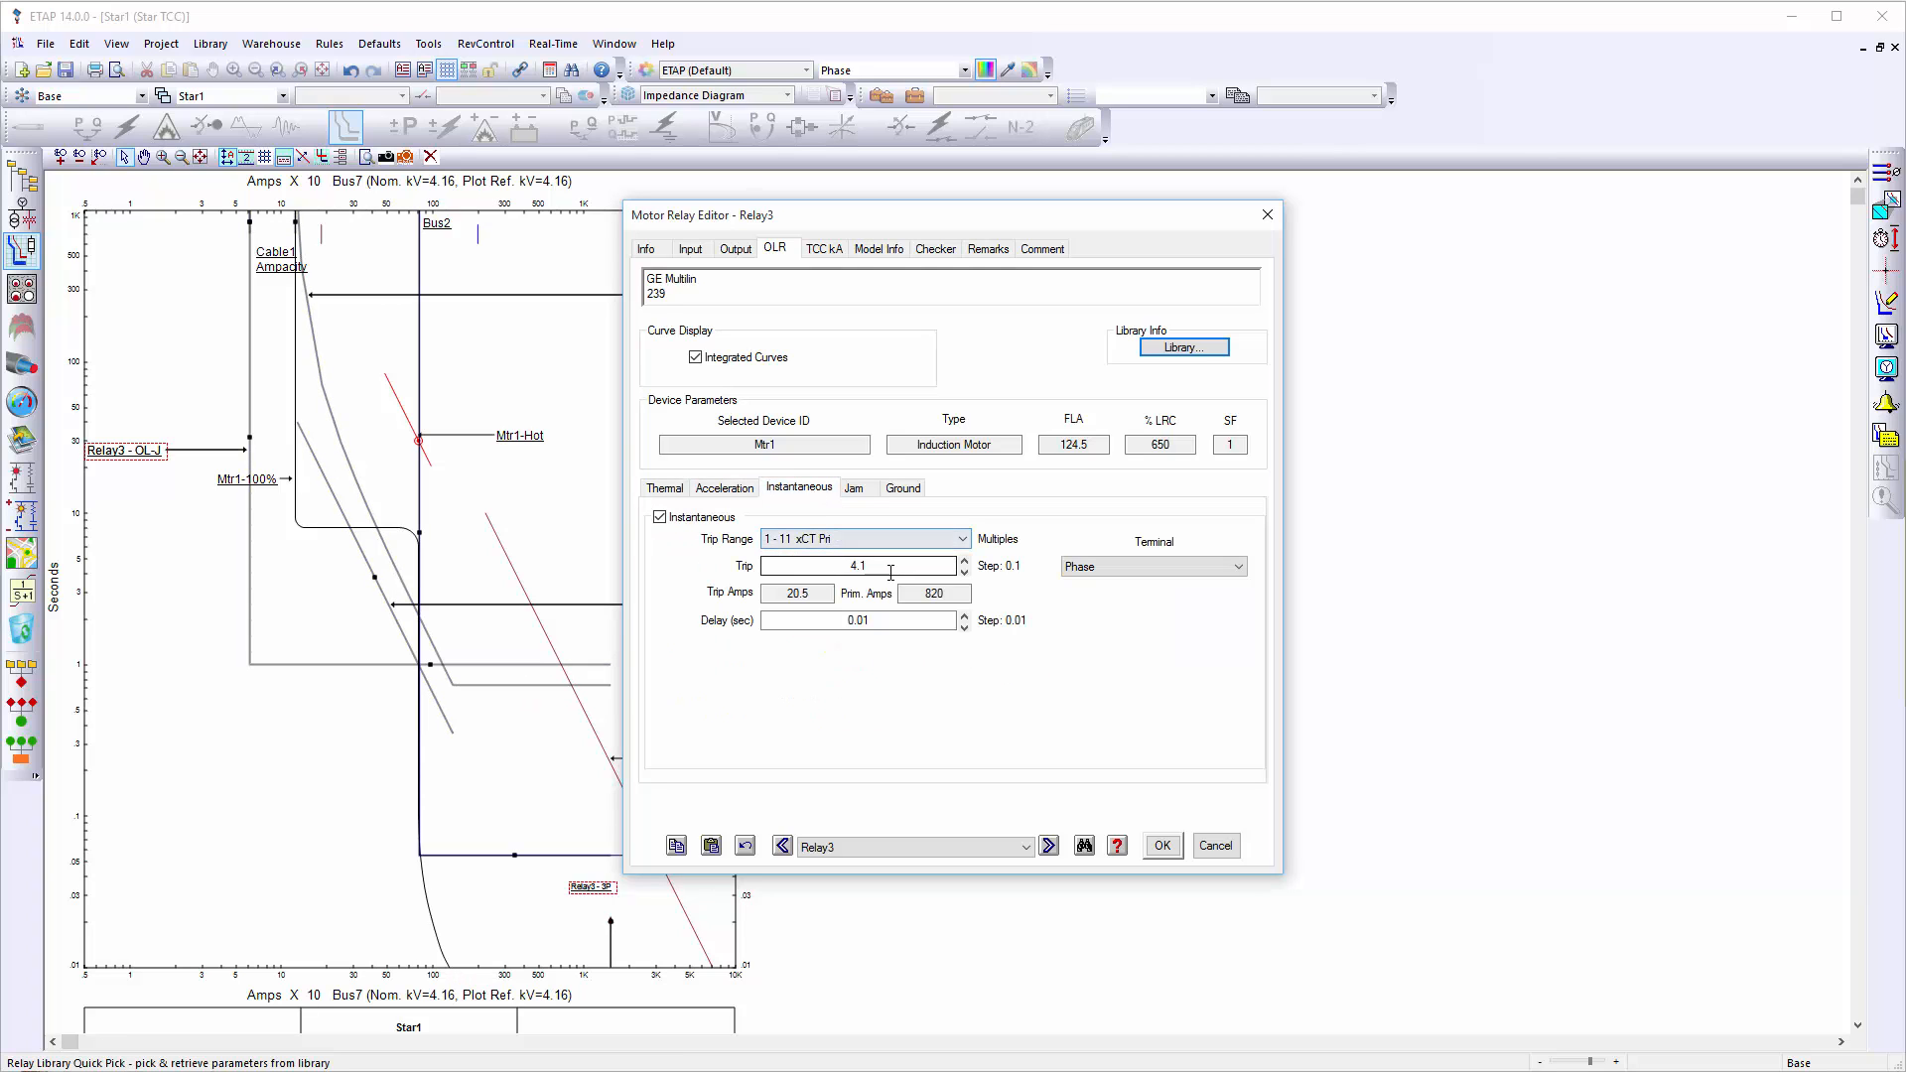
double_click(891, 568)
text(7.5)
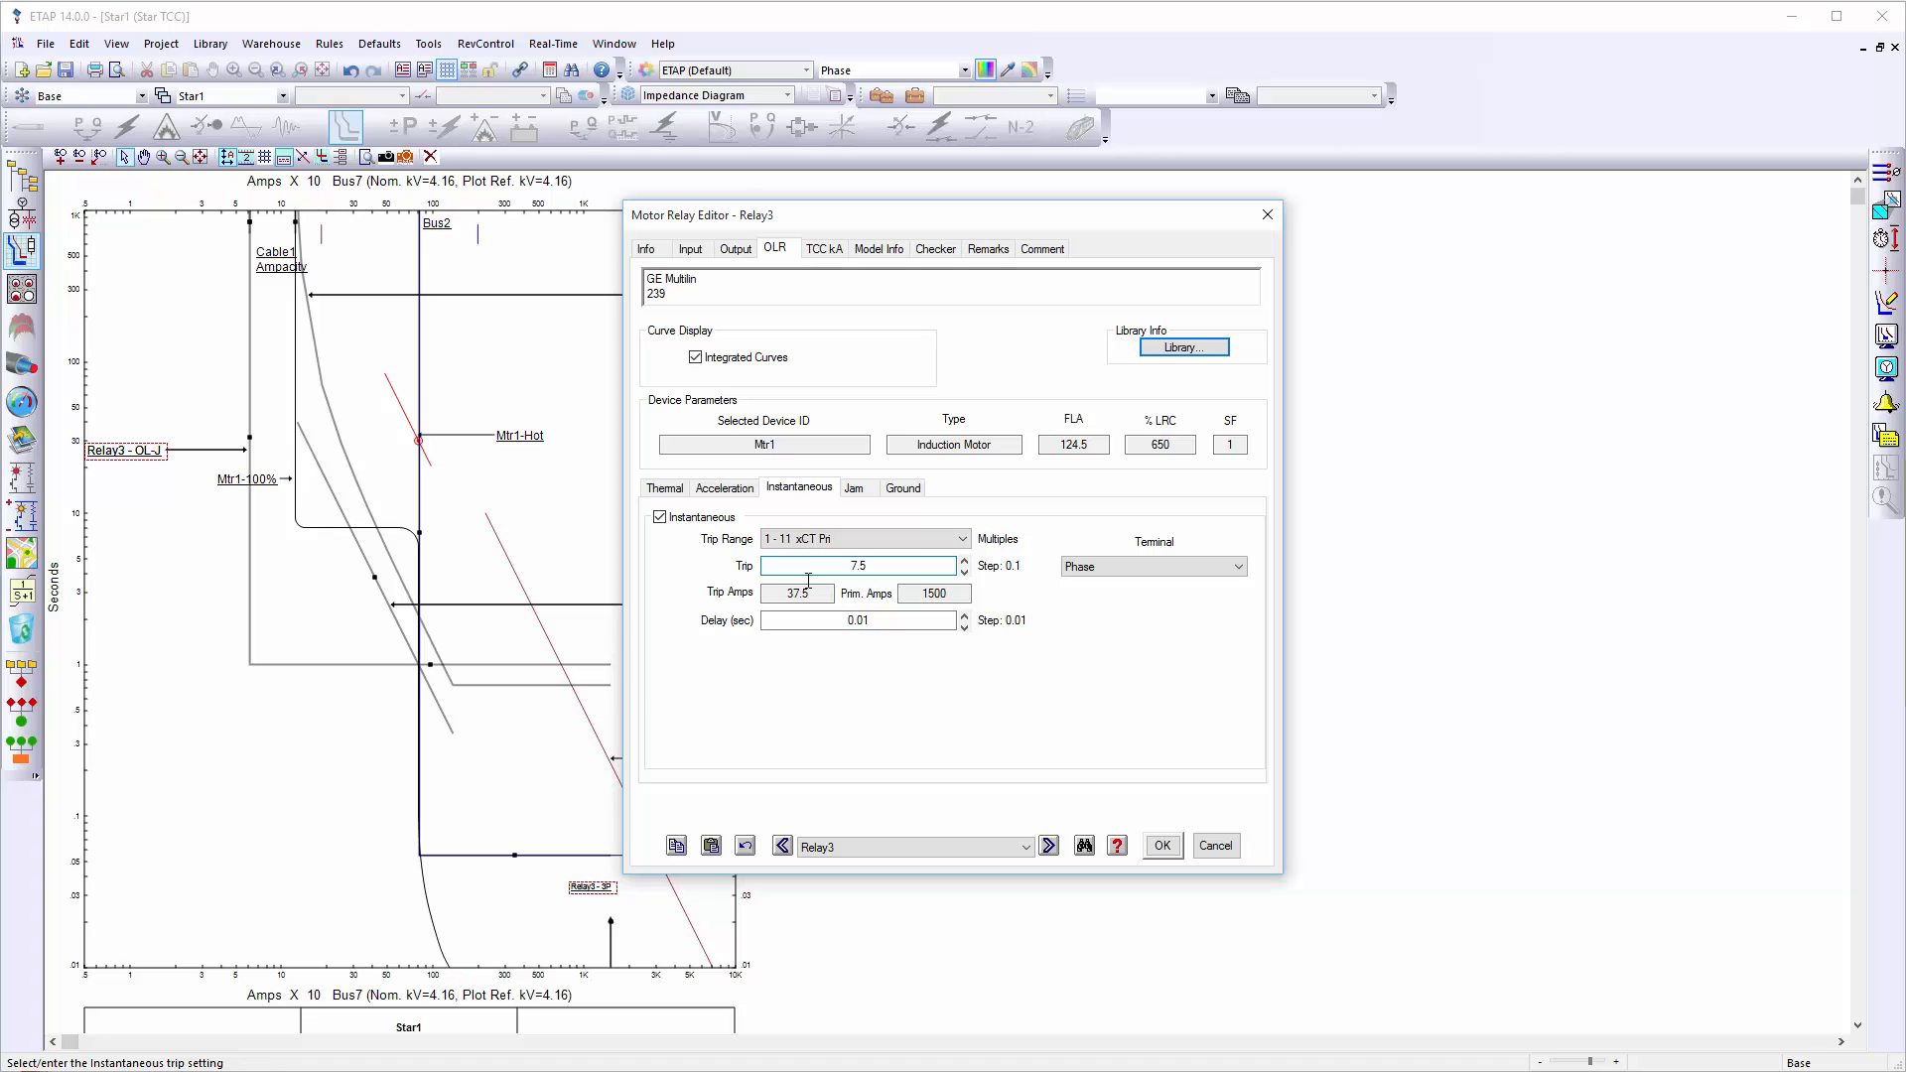
Disable Relay3's jam and ground elements, save the relay settings and deselect its curves on the plot
click(854, 488)
click(661, 517)
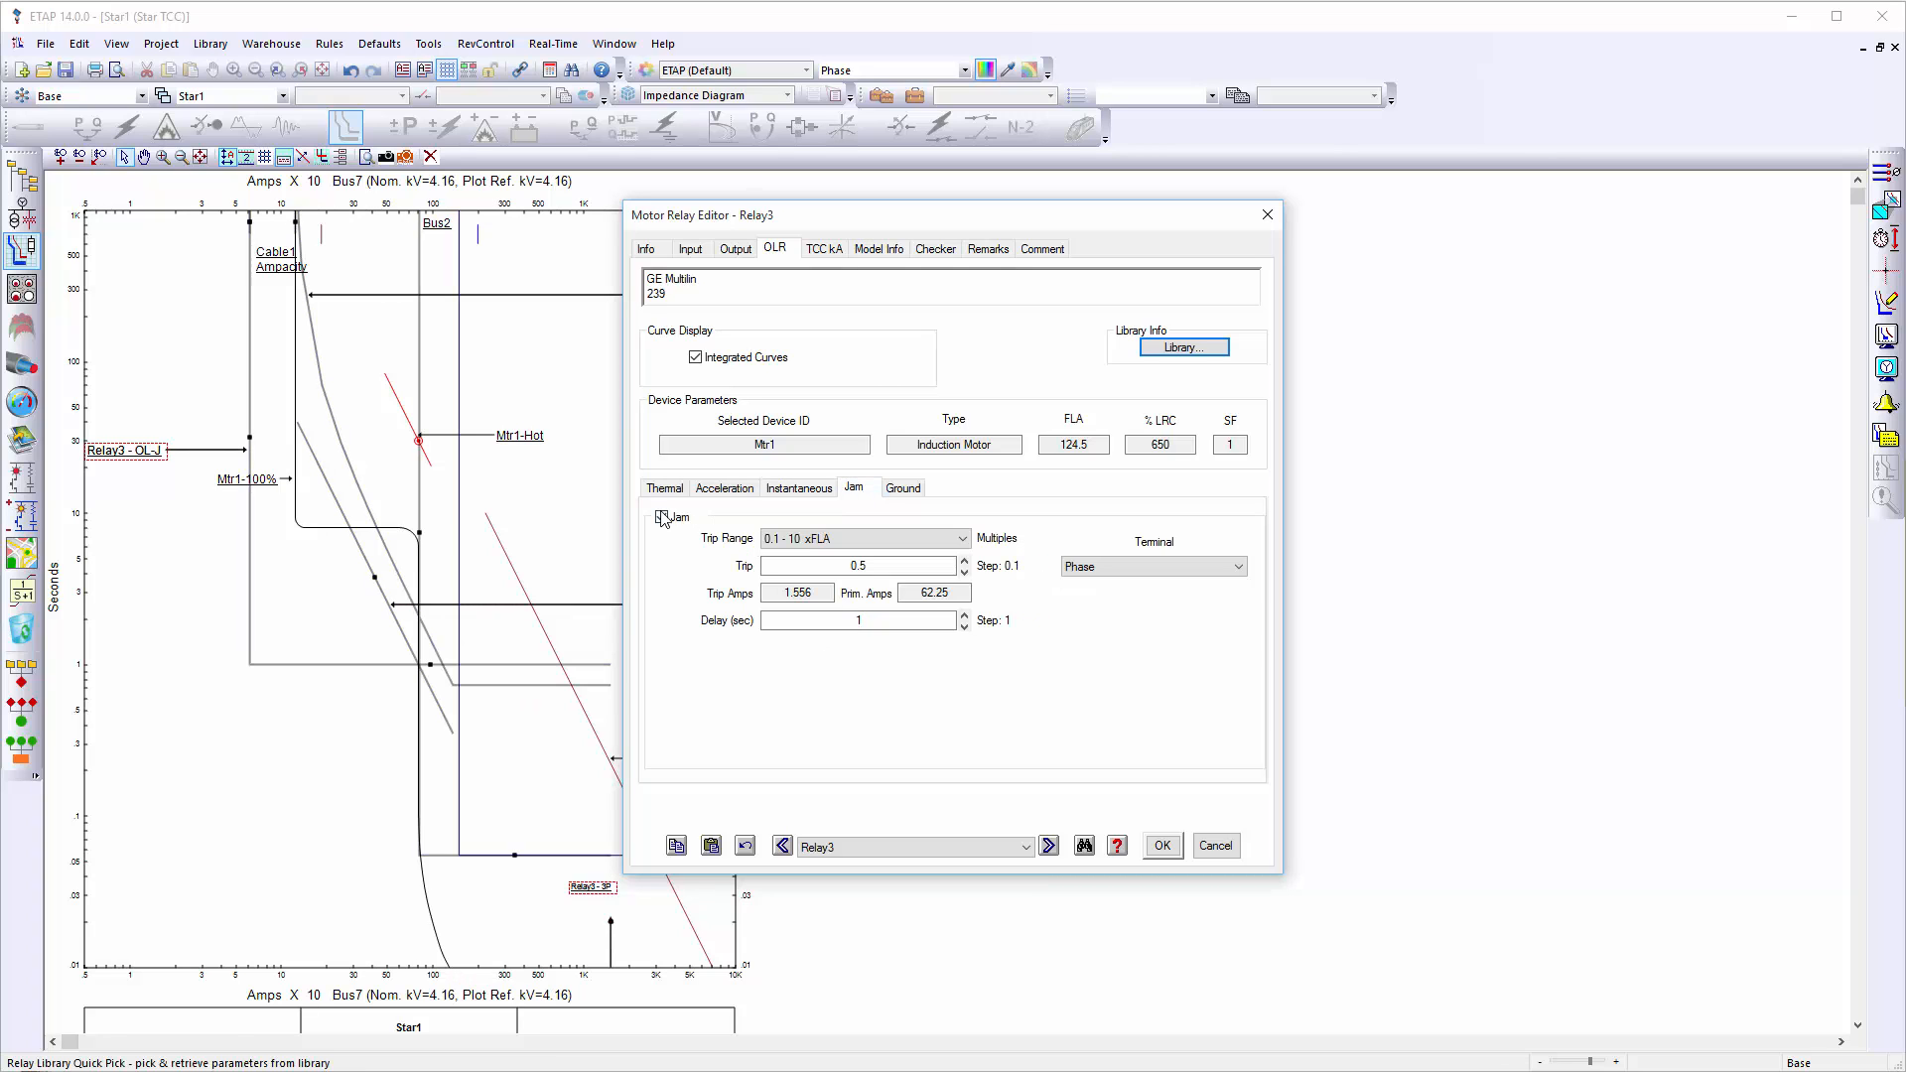
click(903, 488)
click(661, 518)
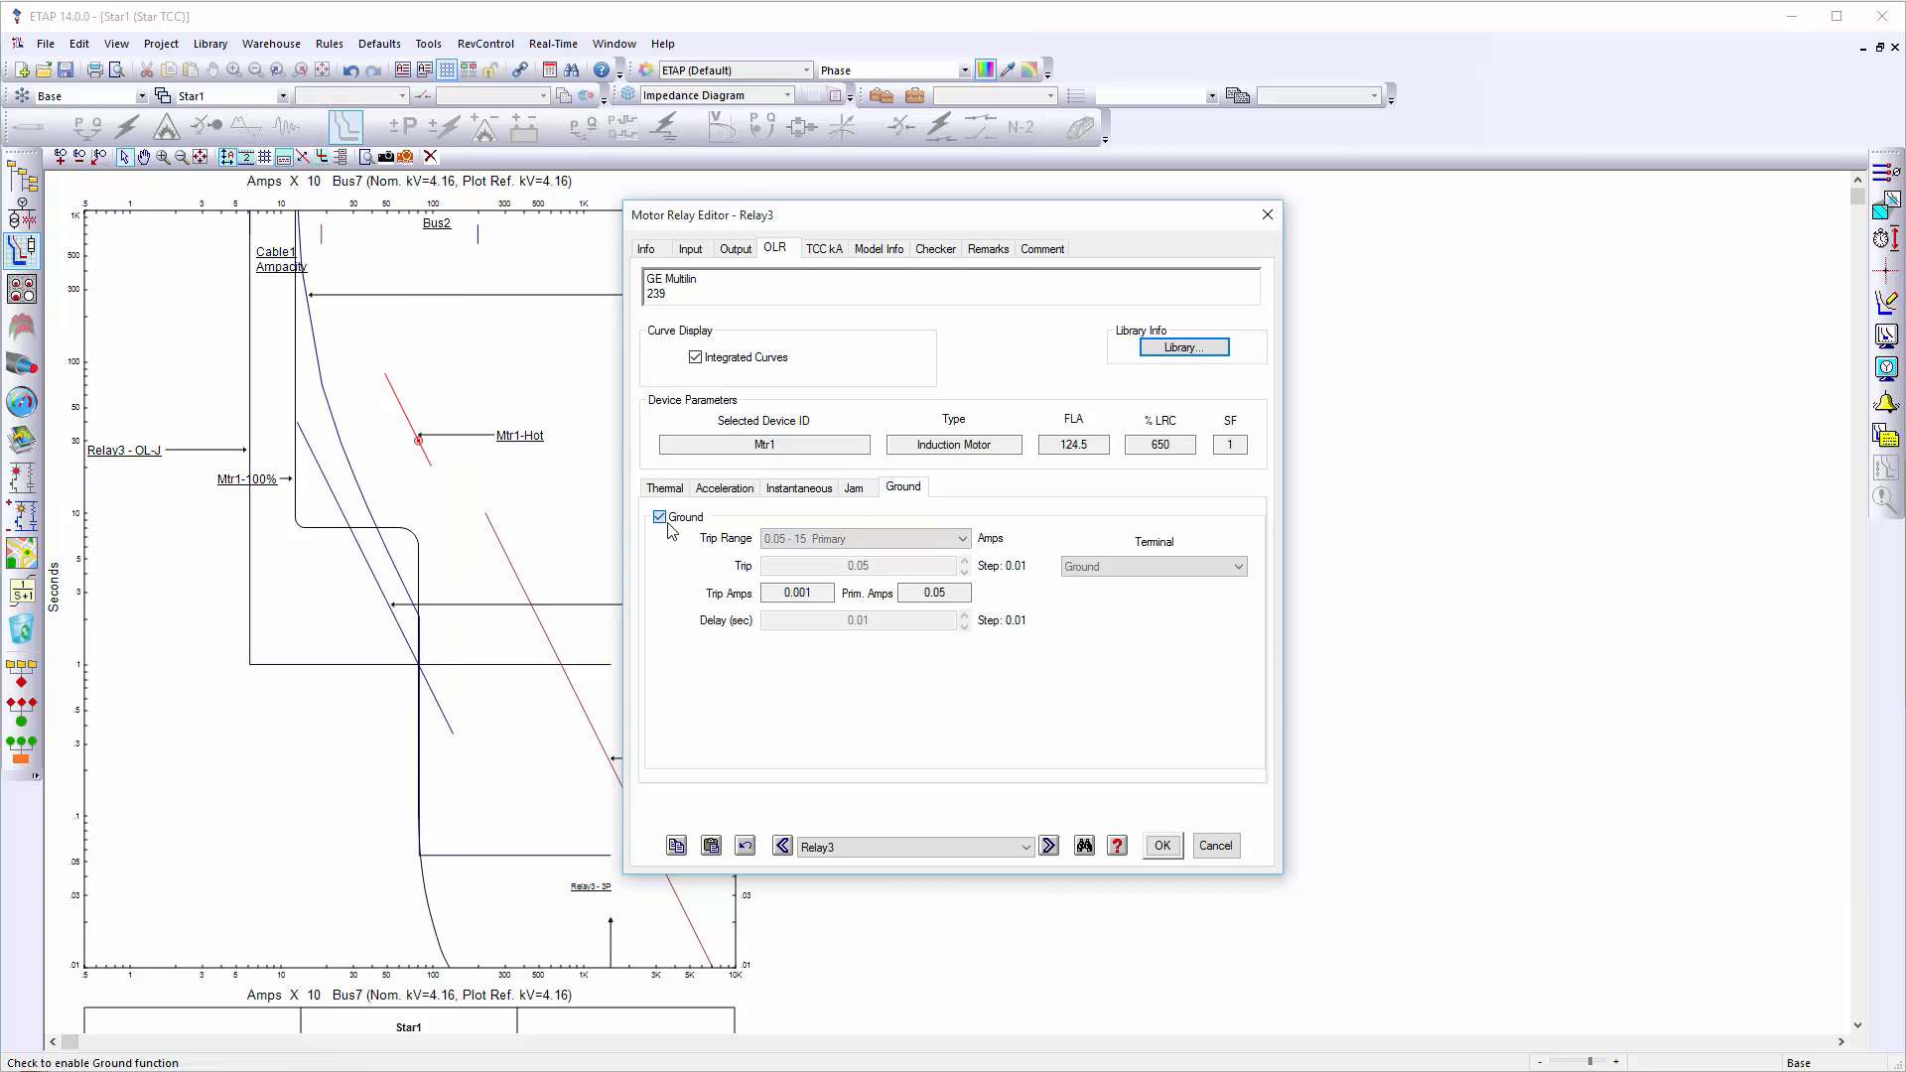
click(689, 519)
click(685, 518)
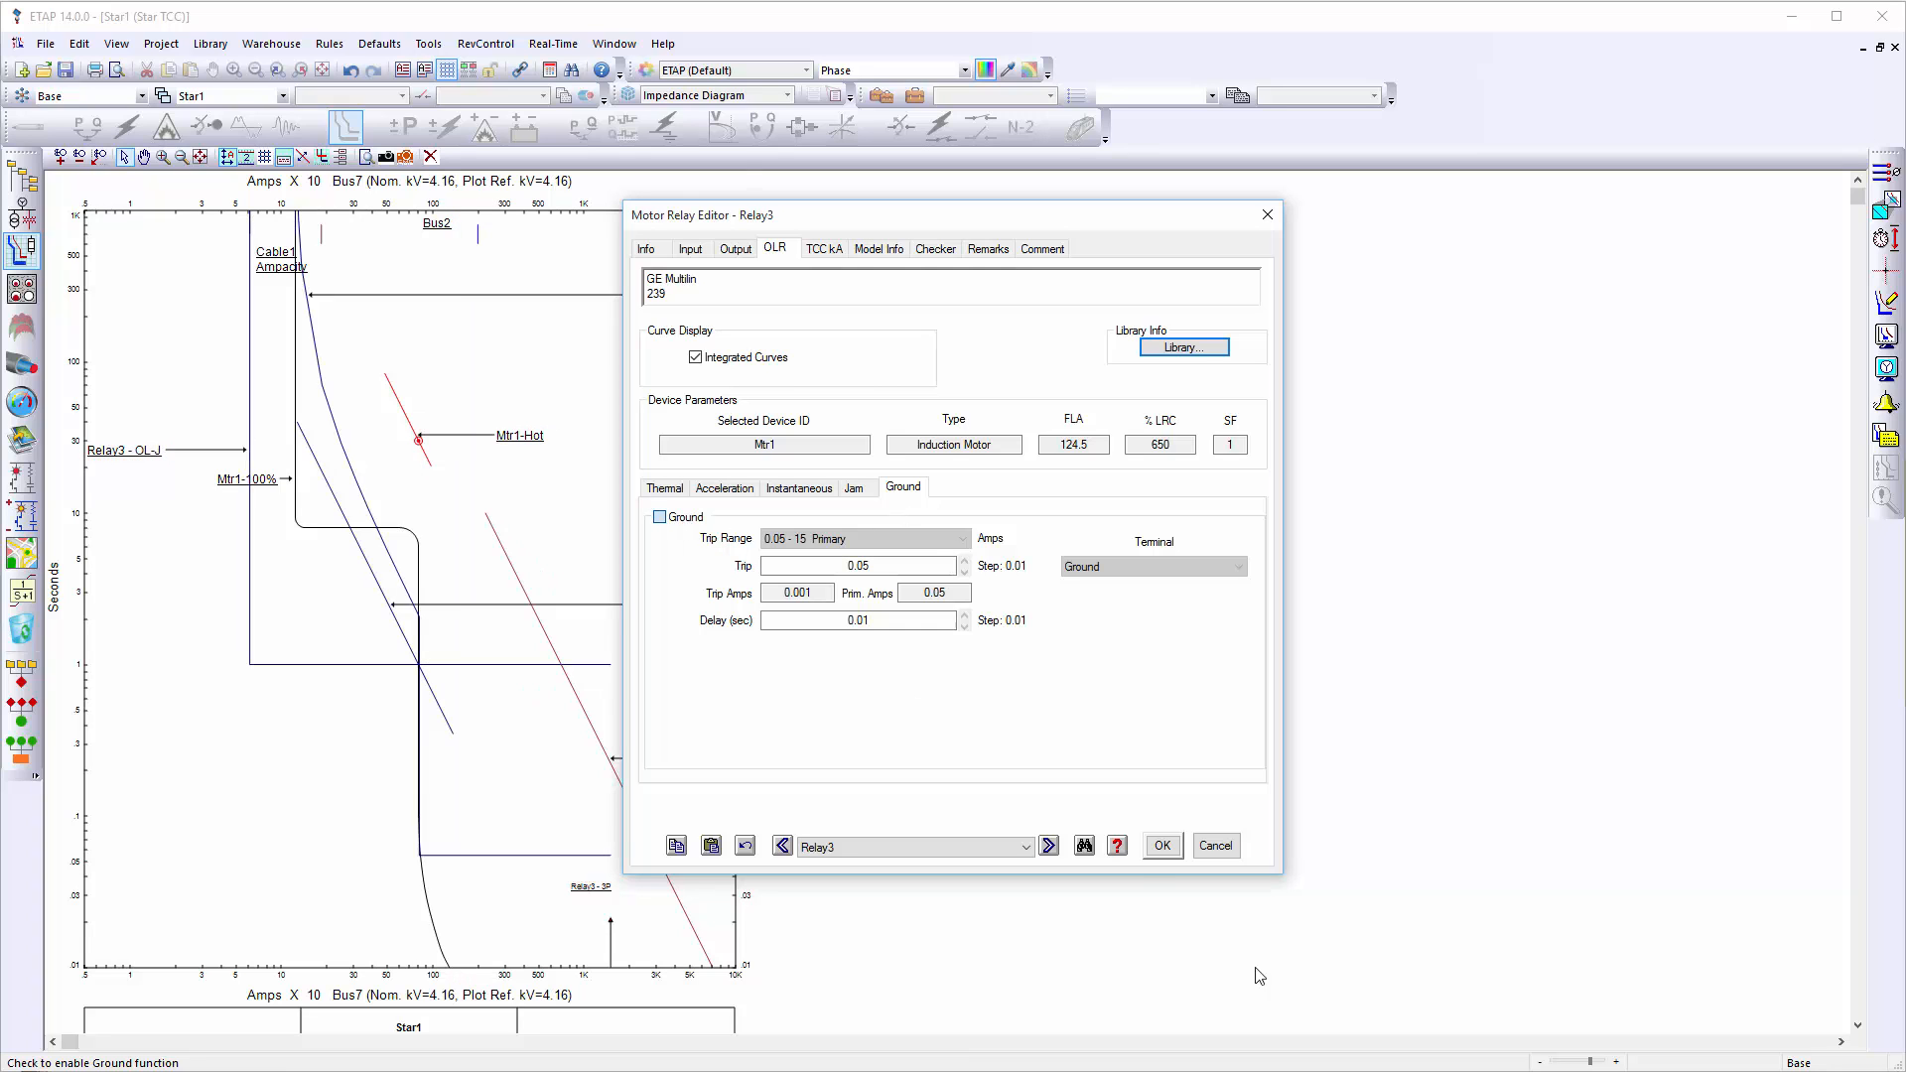
click(1161, 846)
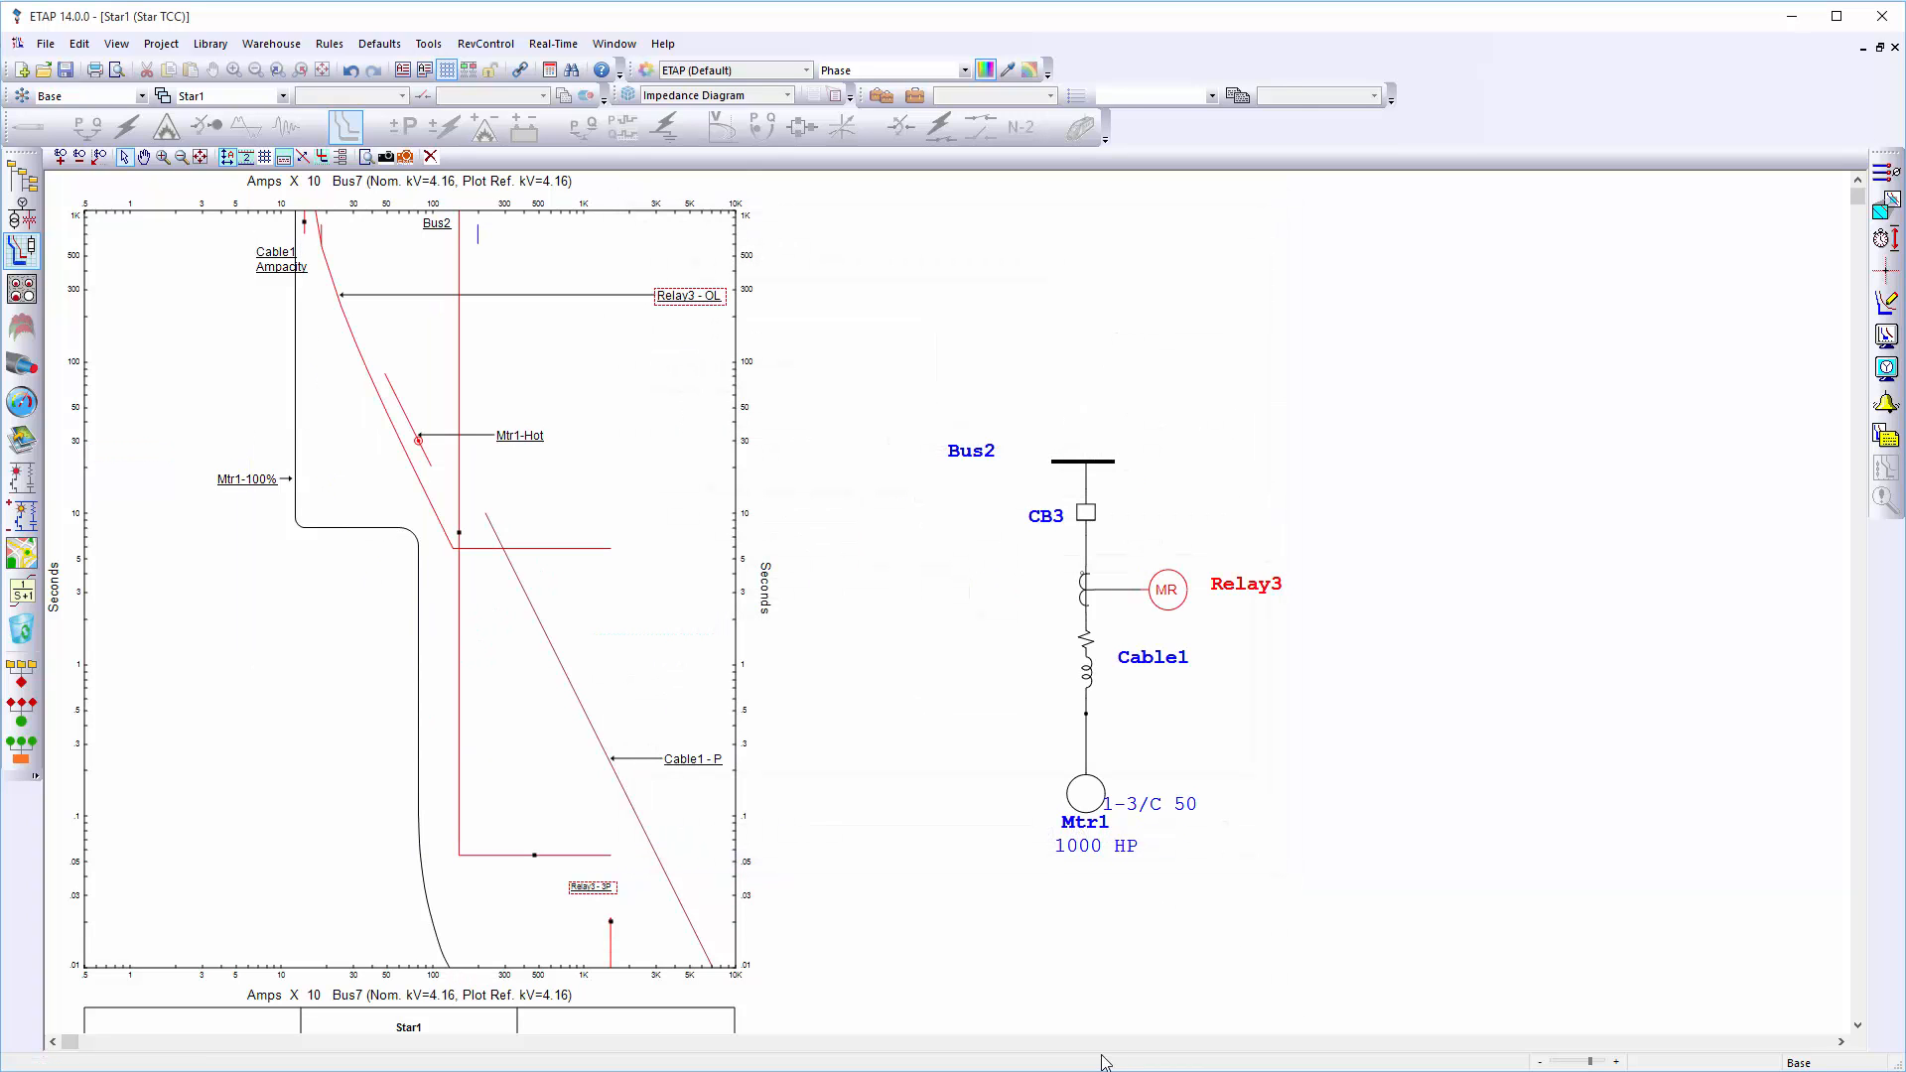
click(657, 637)
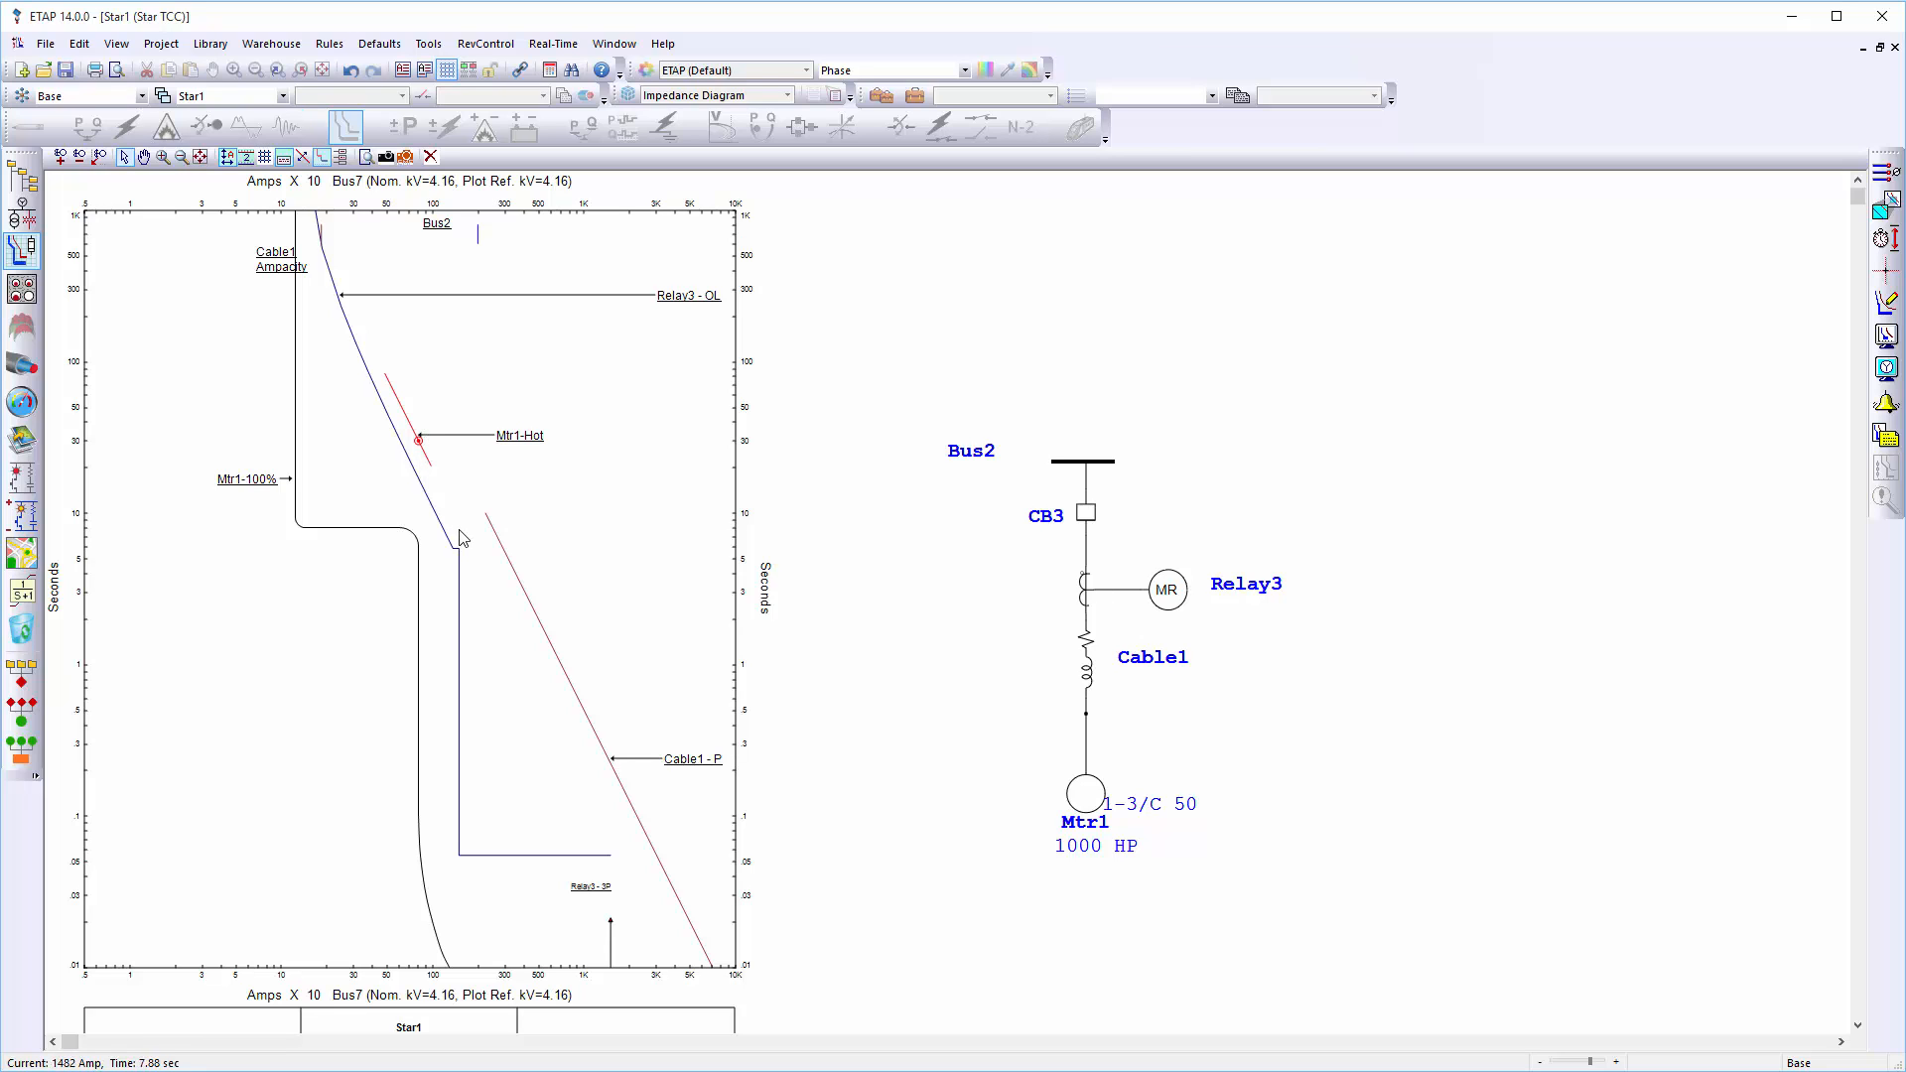
Display the grid on the time-current plot and move the Cable1 Ampacity and Relay3 - OL labels clear of the curves
click(265, 156)
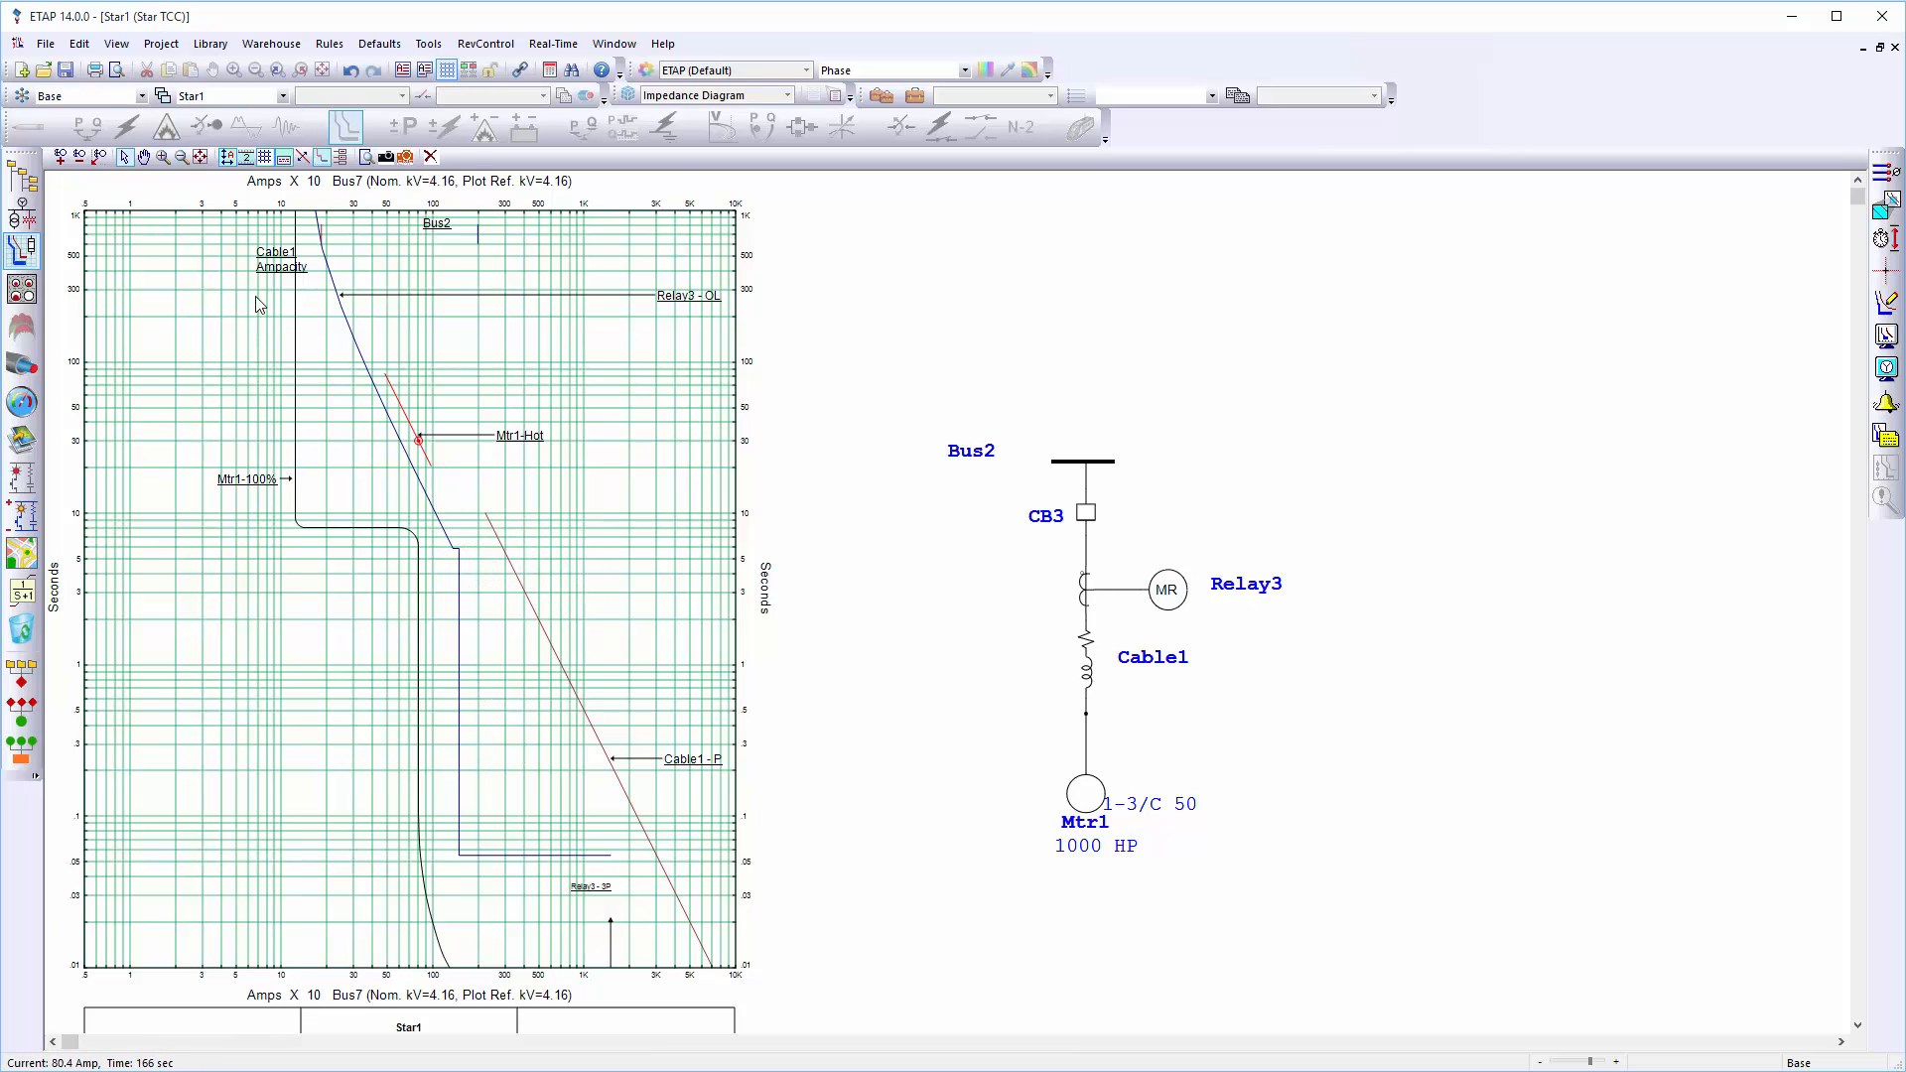
drag(270, 260, 219, 267)
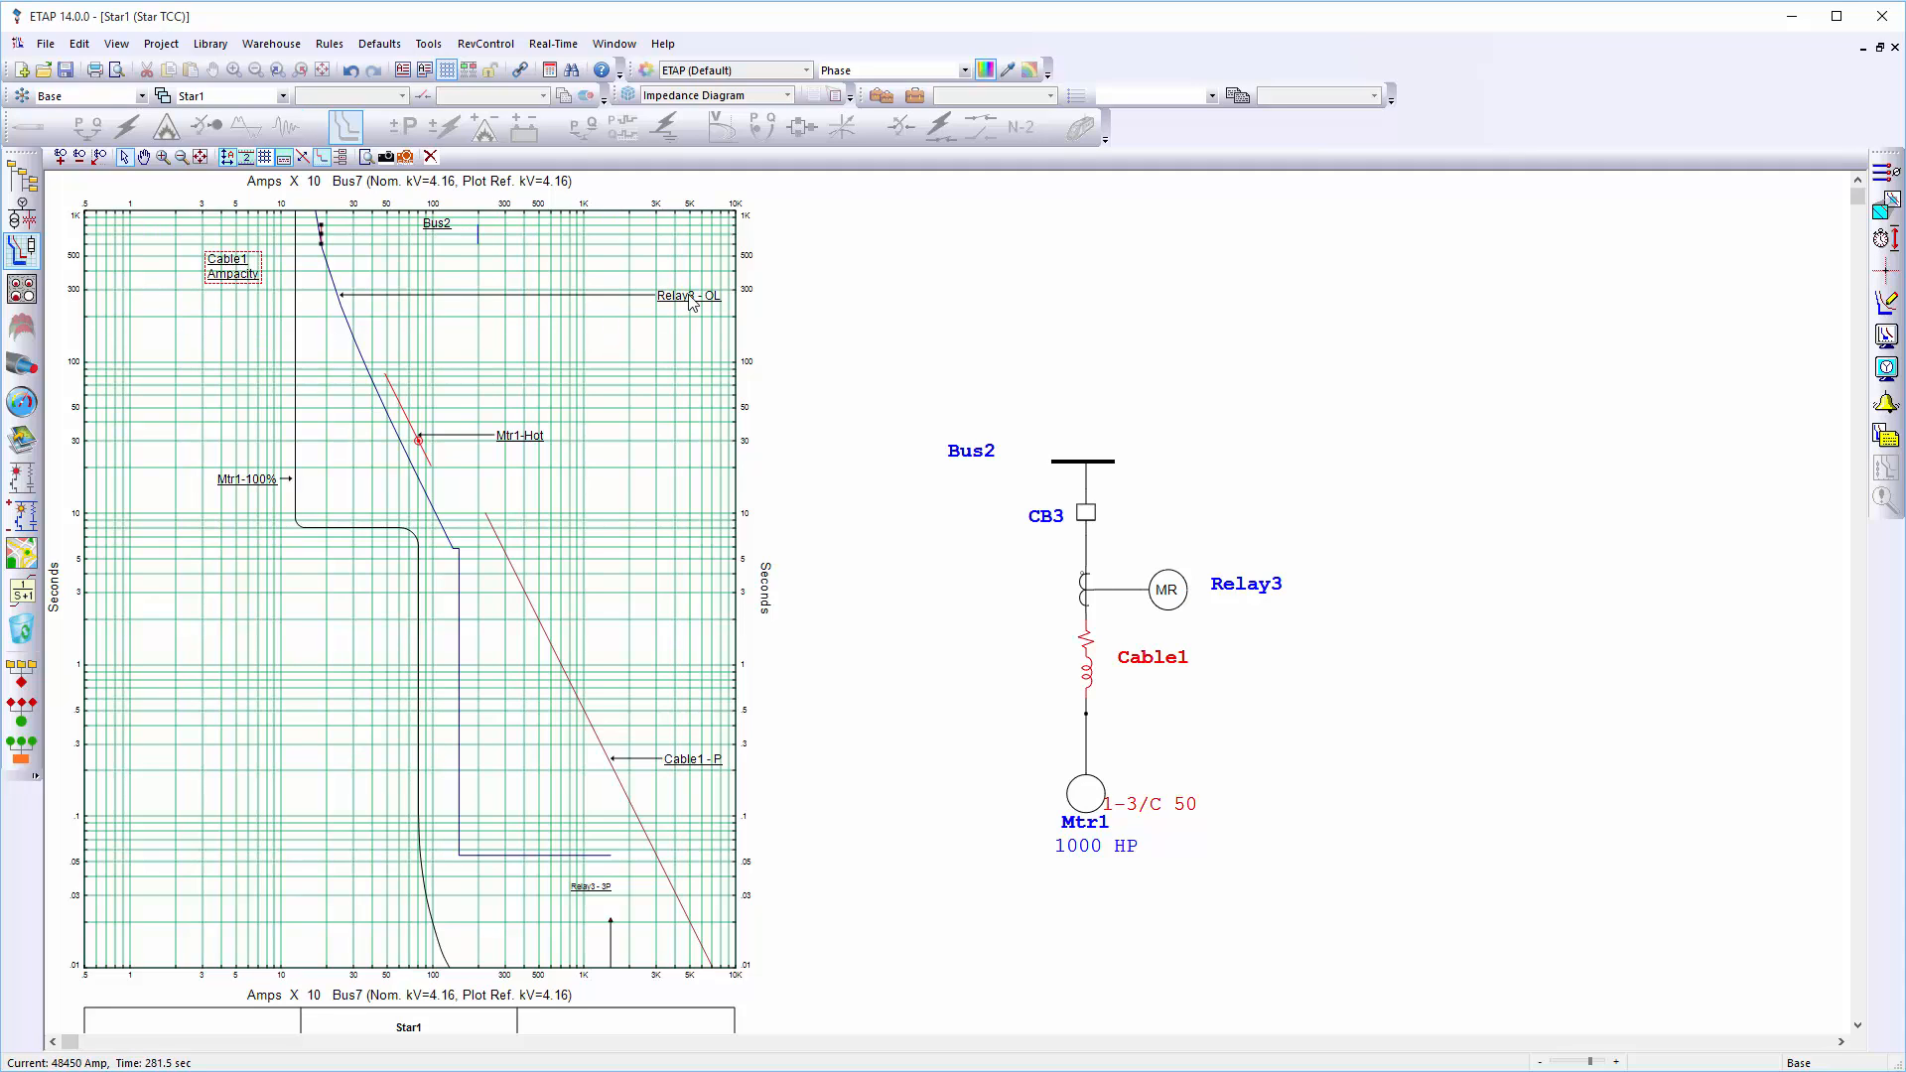
drag(692, 303, 559, 298)
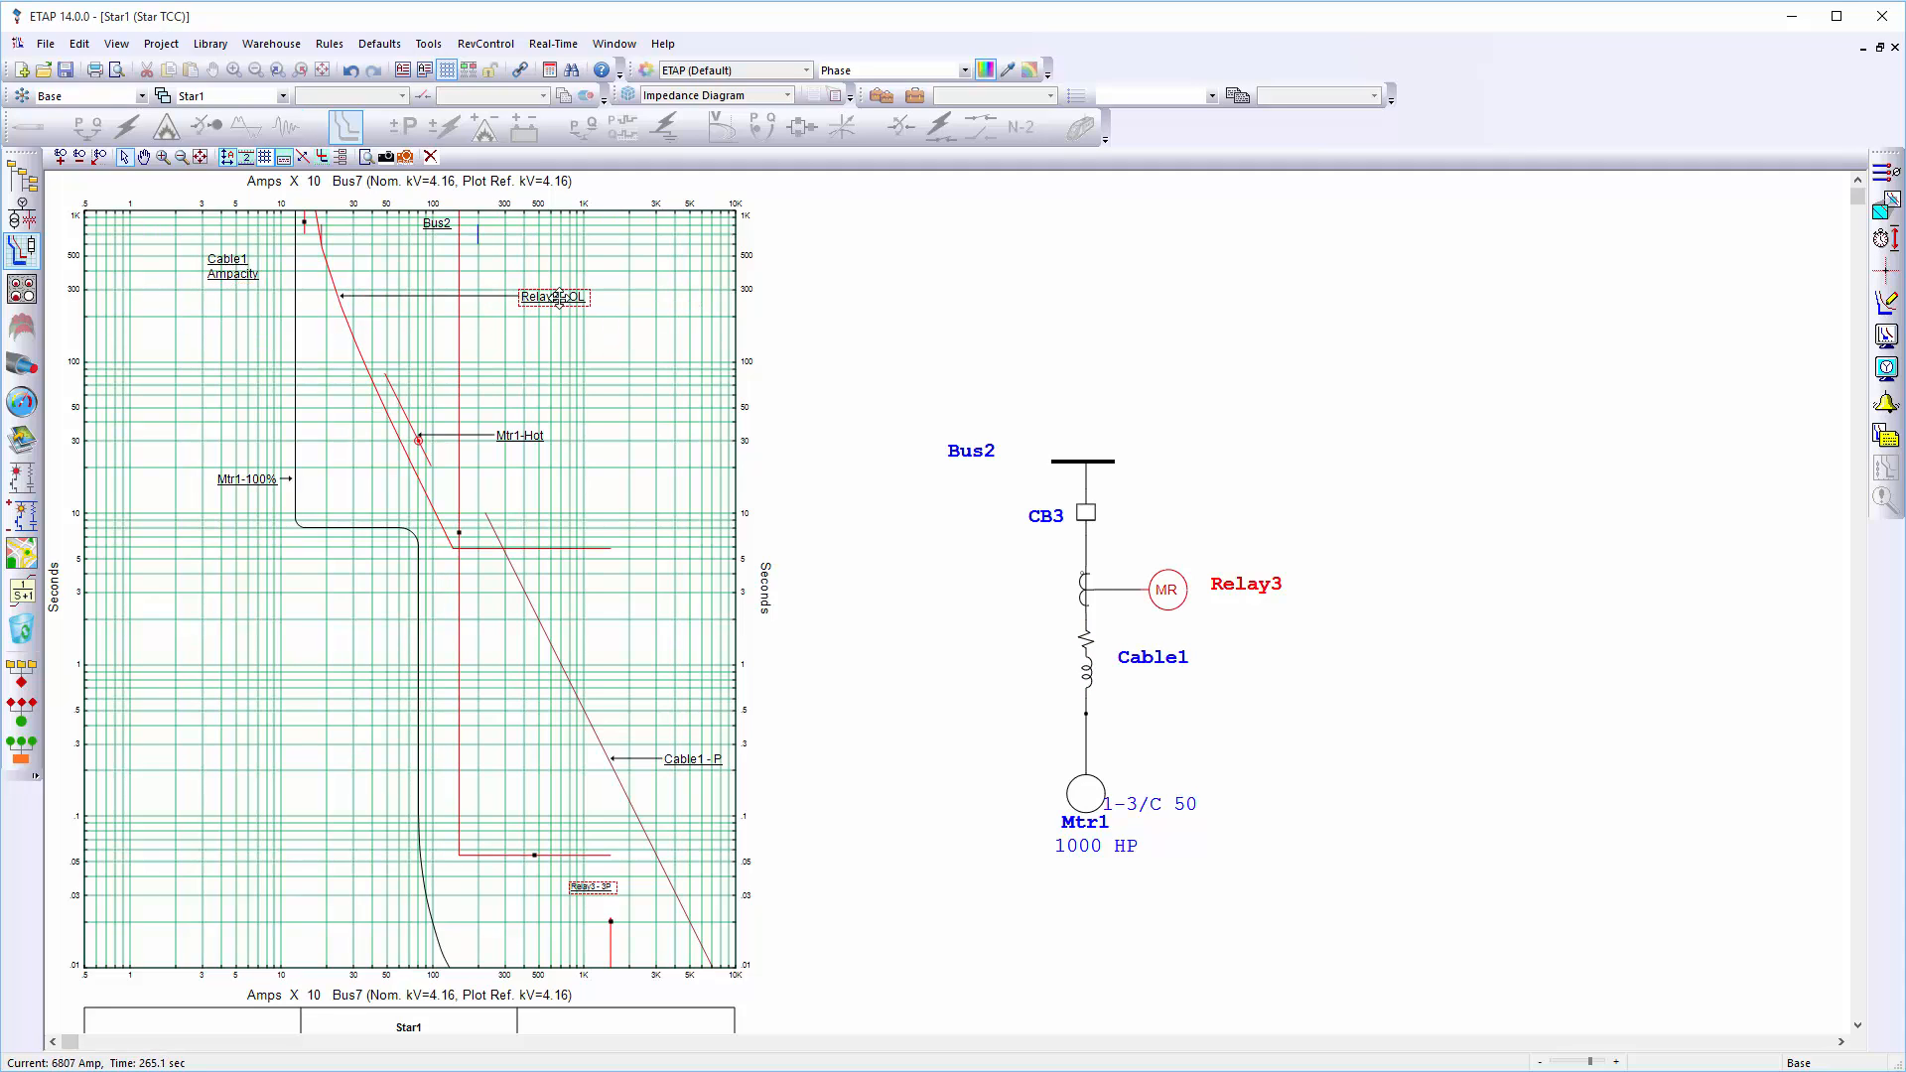
Expand the Relay3 - OL label to show the relay's model, CT ratio, curve and pickup settings
right_click(559, 299)
click(640, 521)
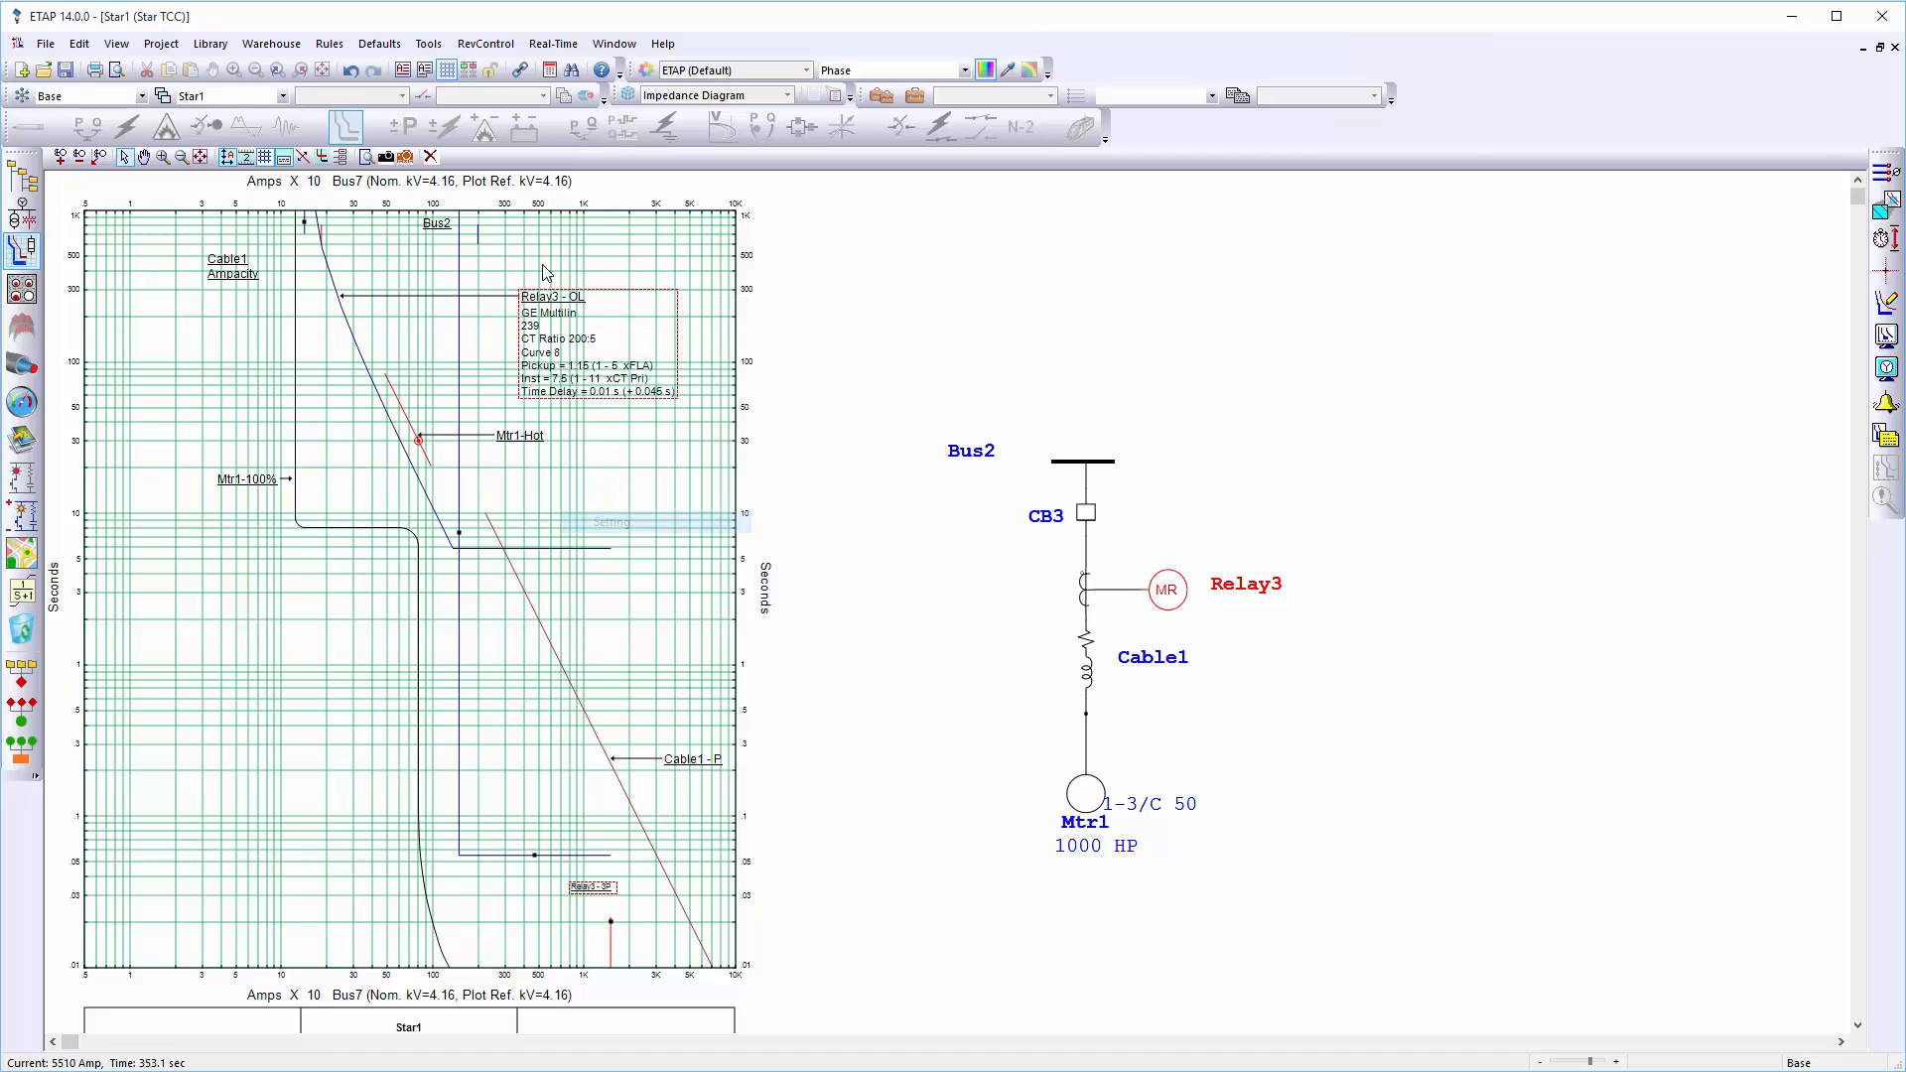
right_click(553, 324)
click(606, 516)
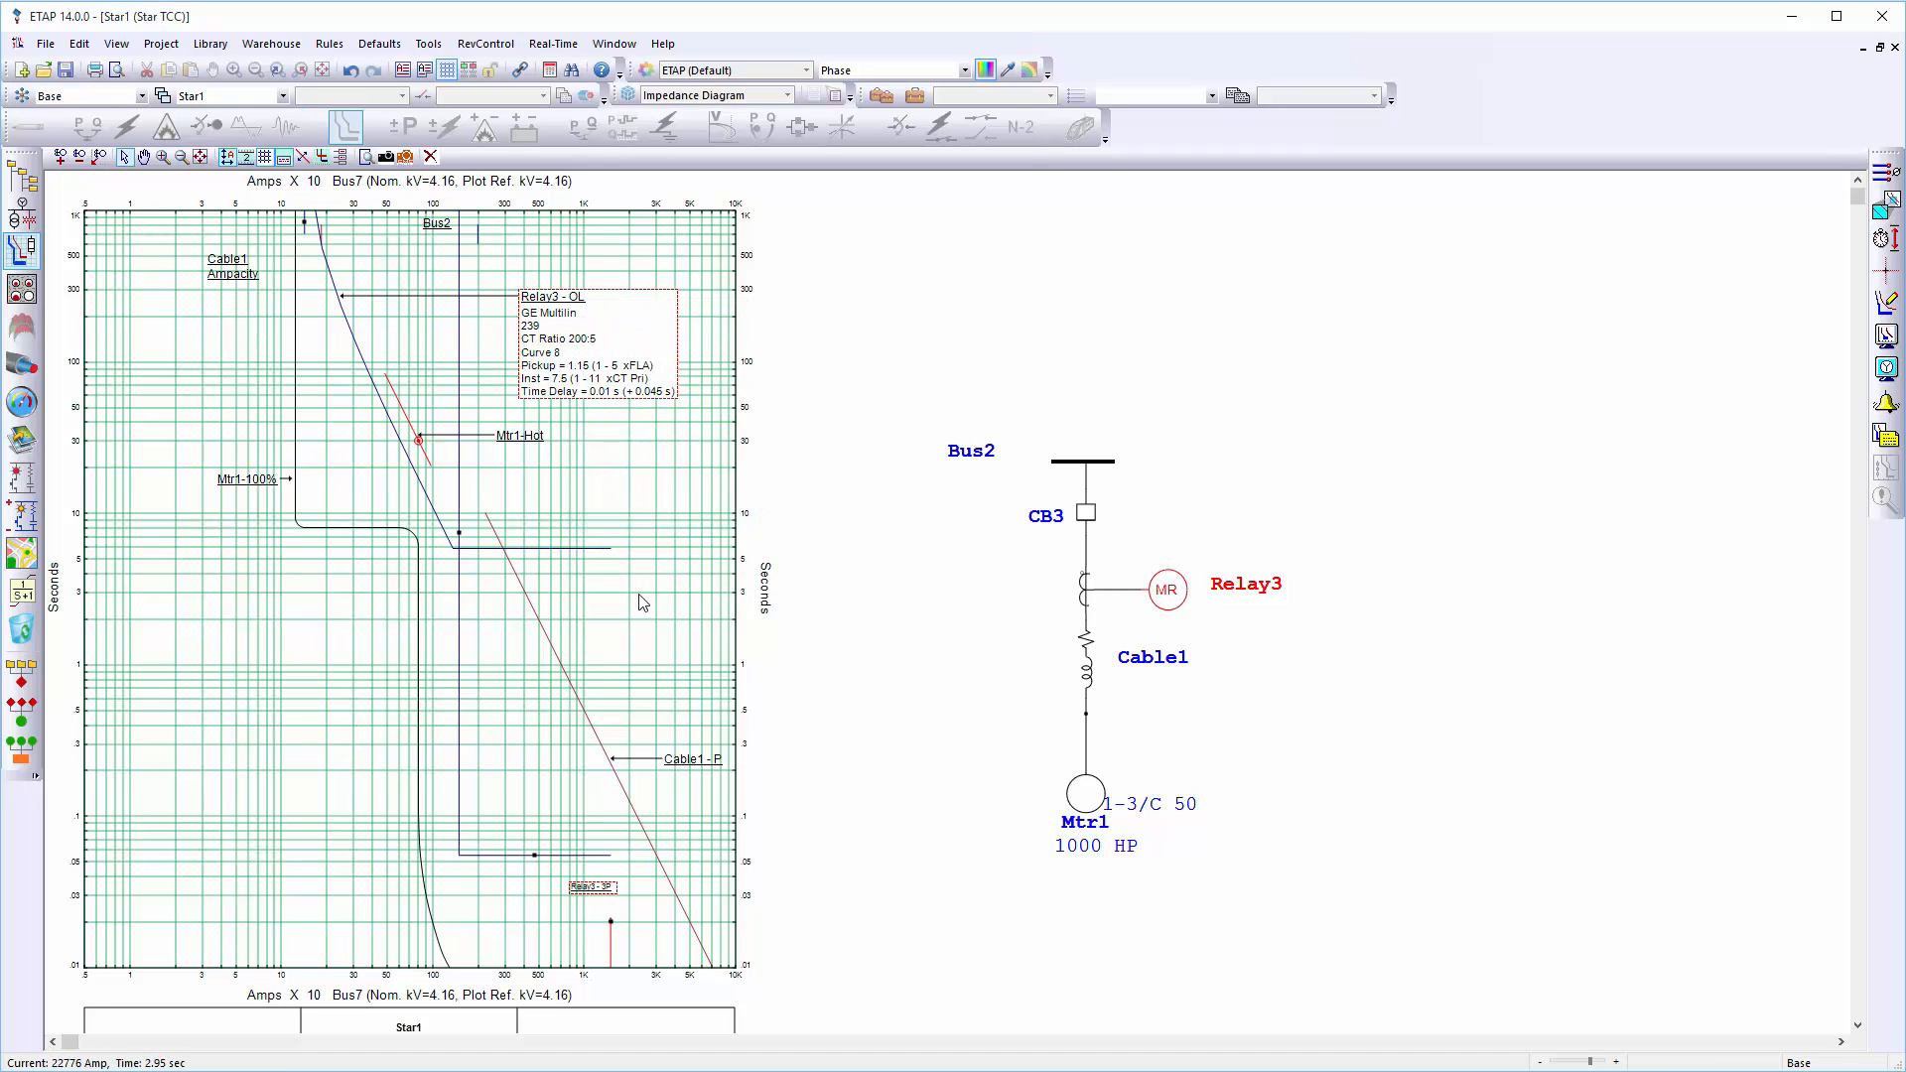
click(632, 653)
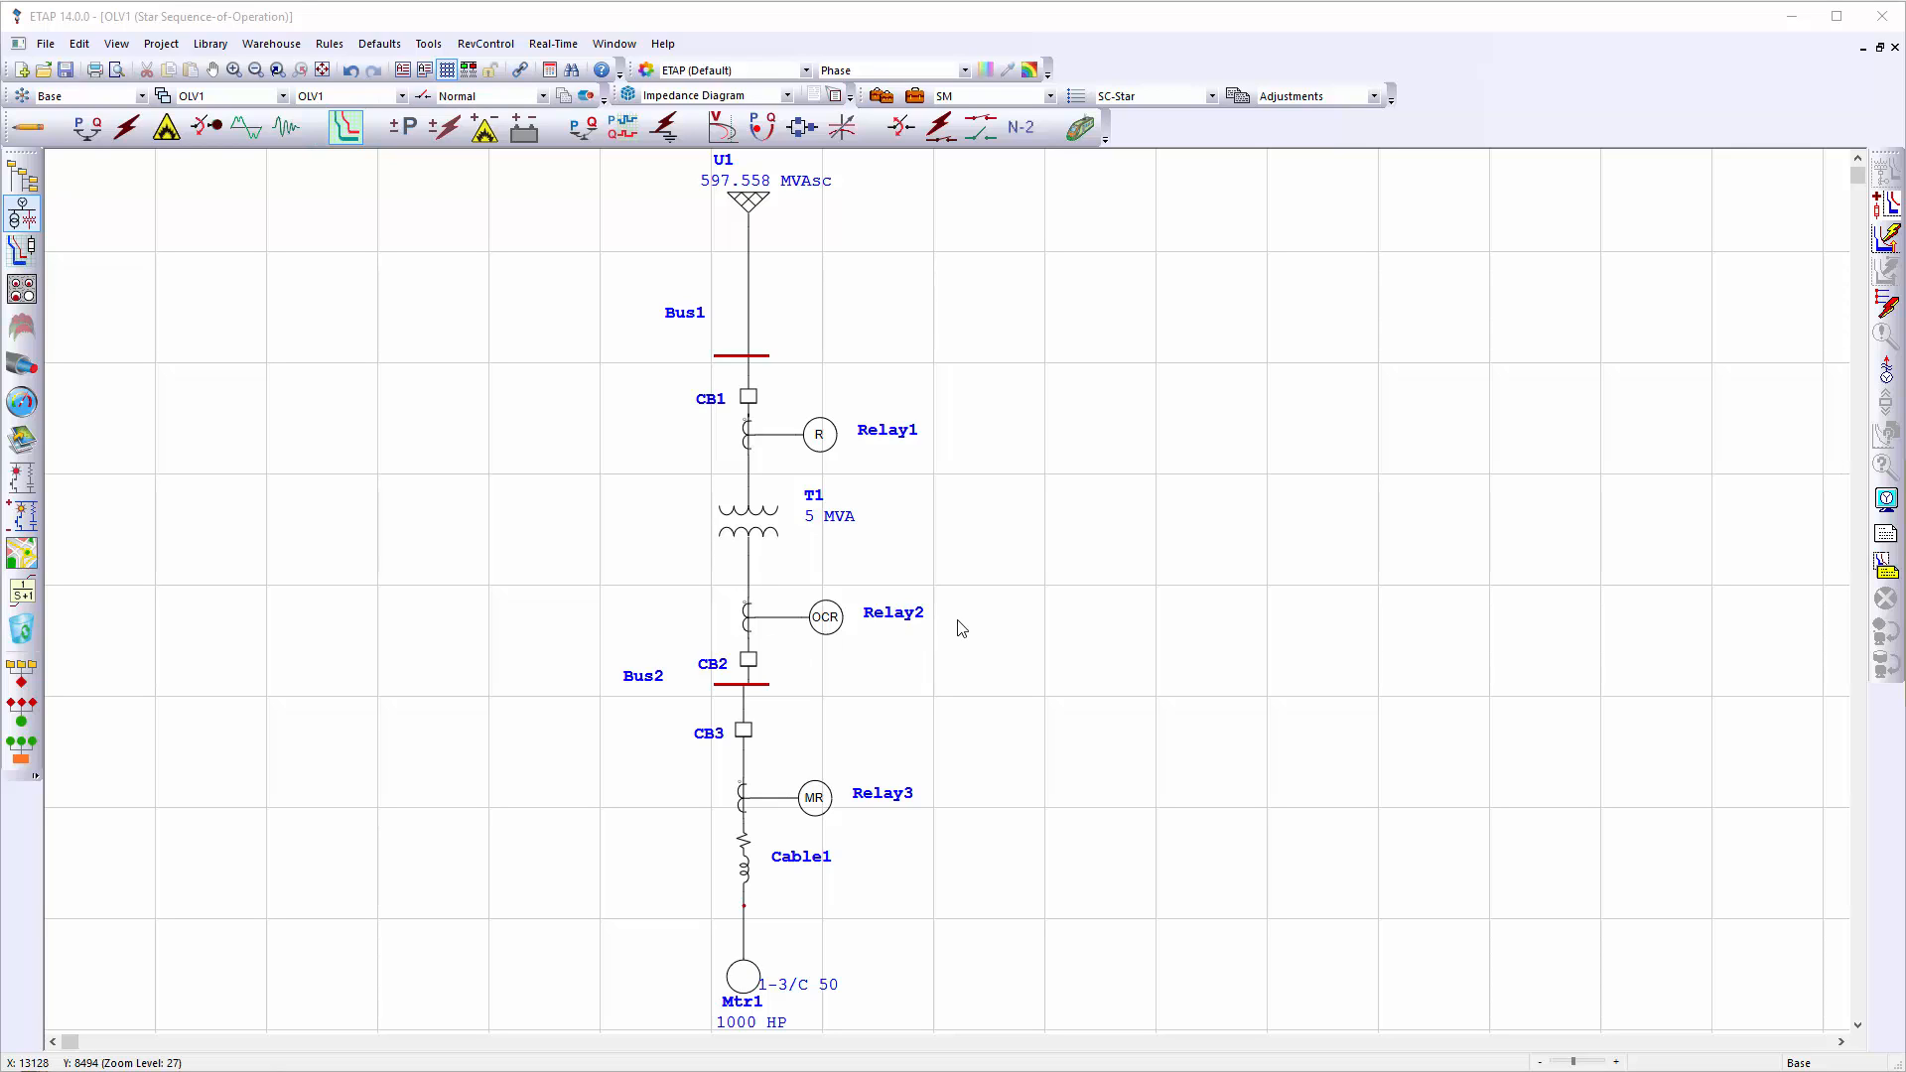
In the OLV1 one-line diagram, place a fault on the connector between Bus7 and Mtr1, inspect the breaker trips and list the sequence-of-operation events
click(1888, 306)
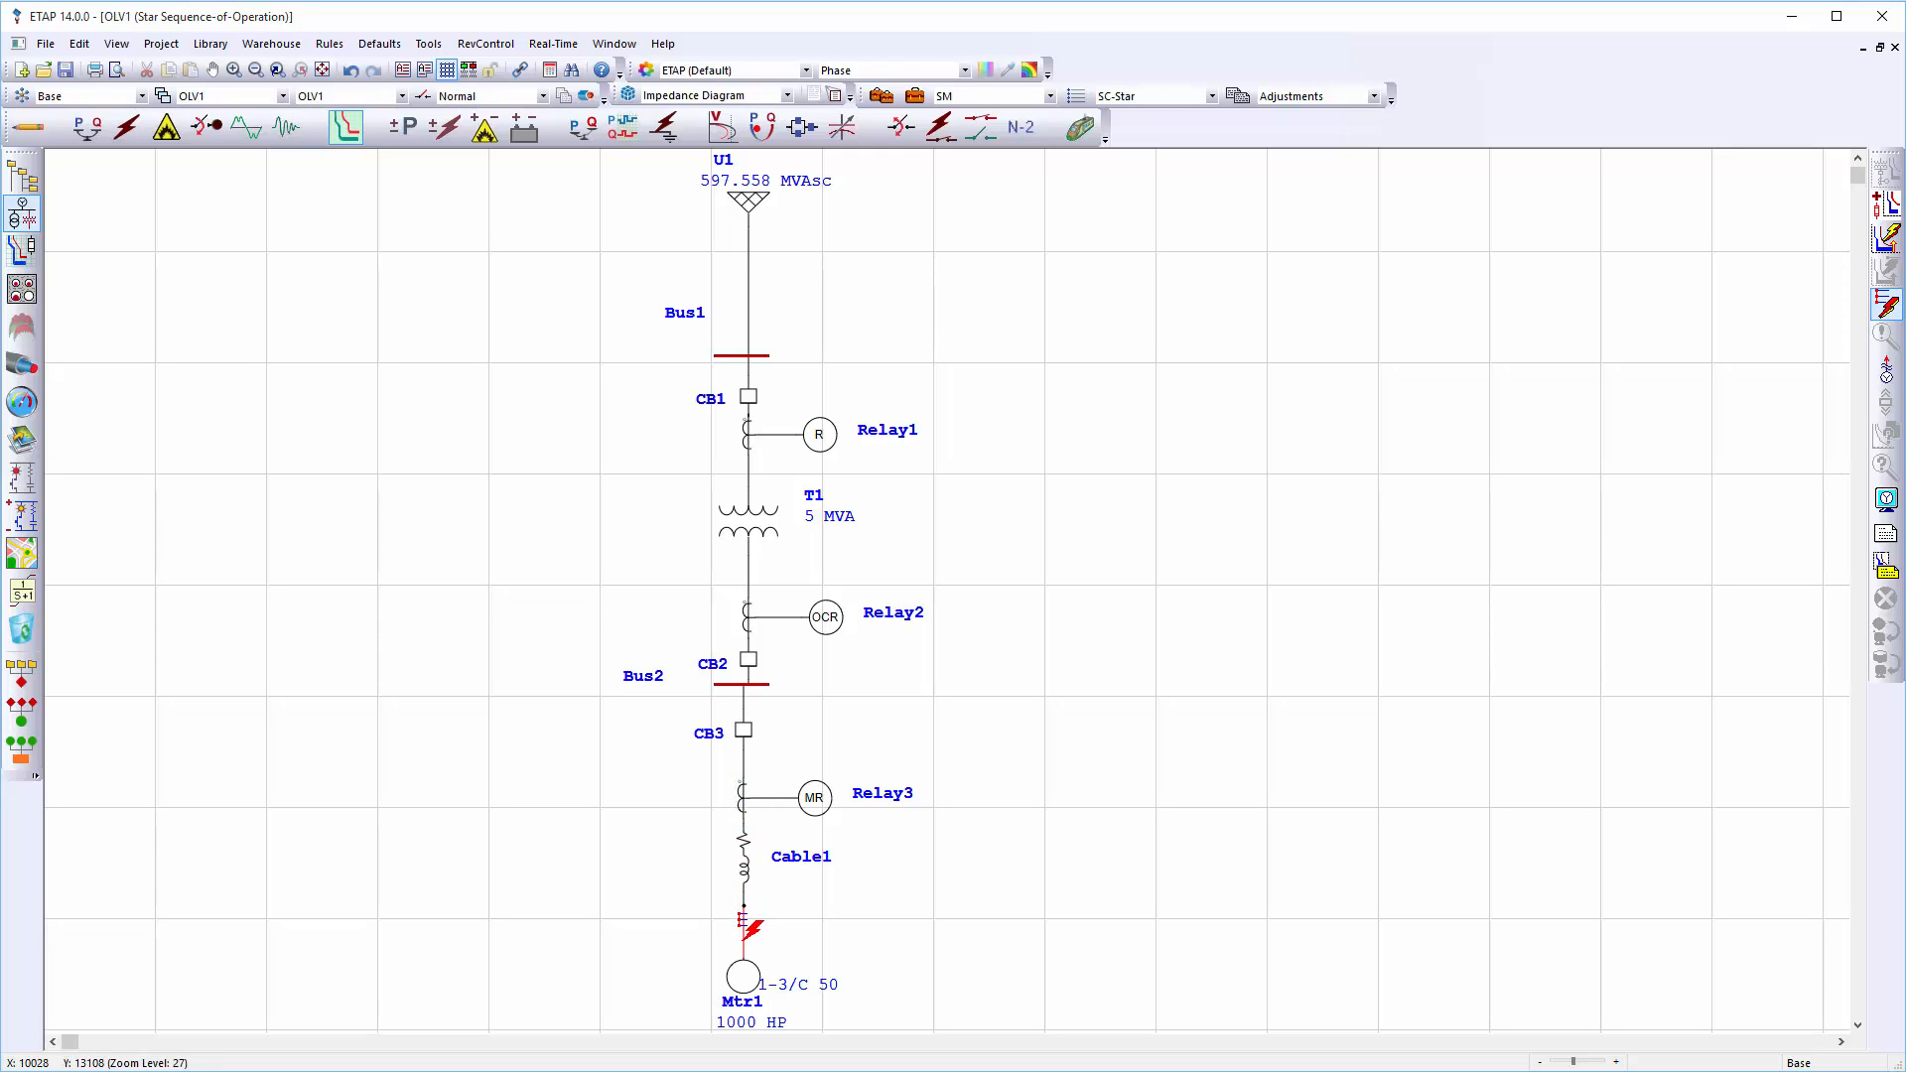
click(744, 919)
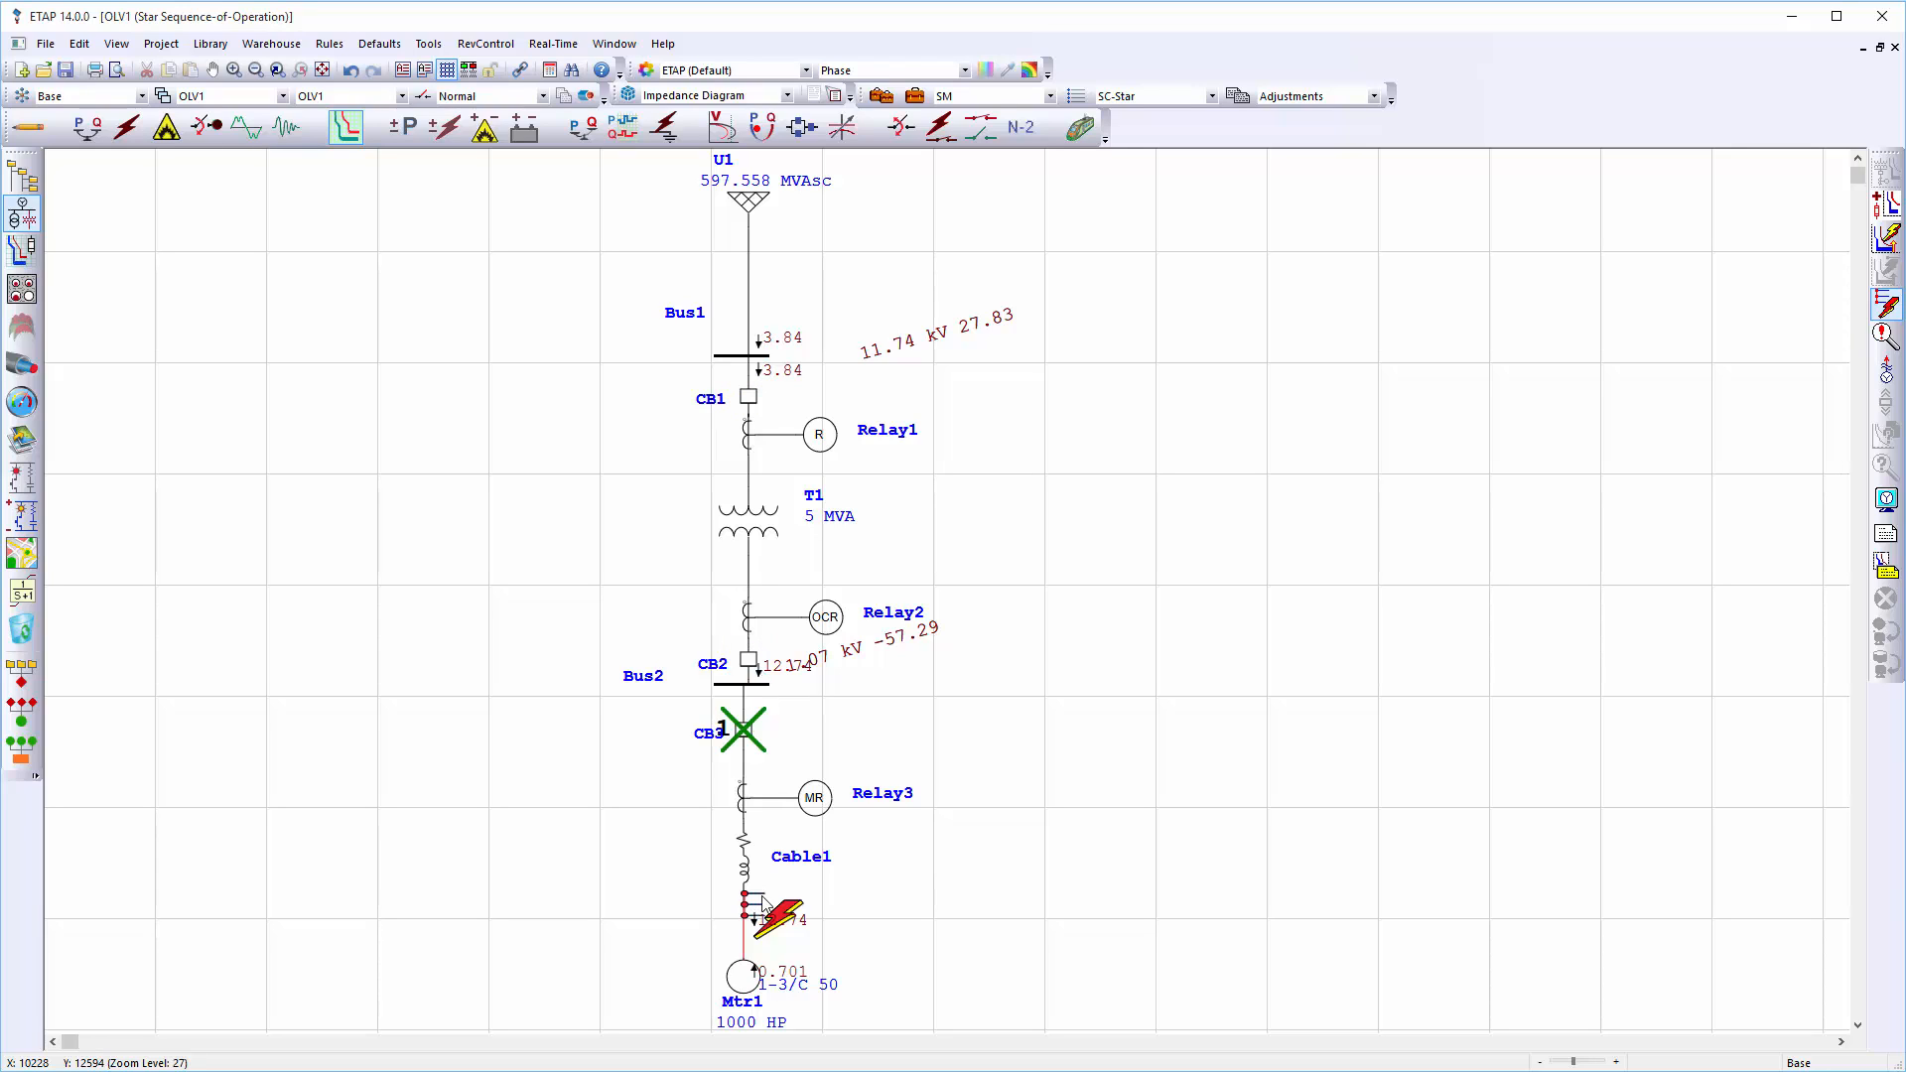
mouse_move(743, 733)
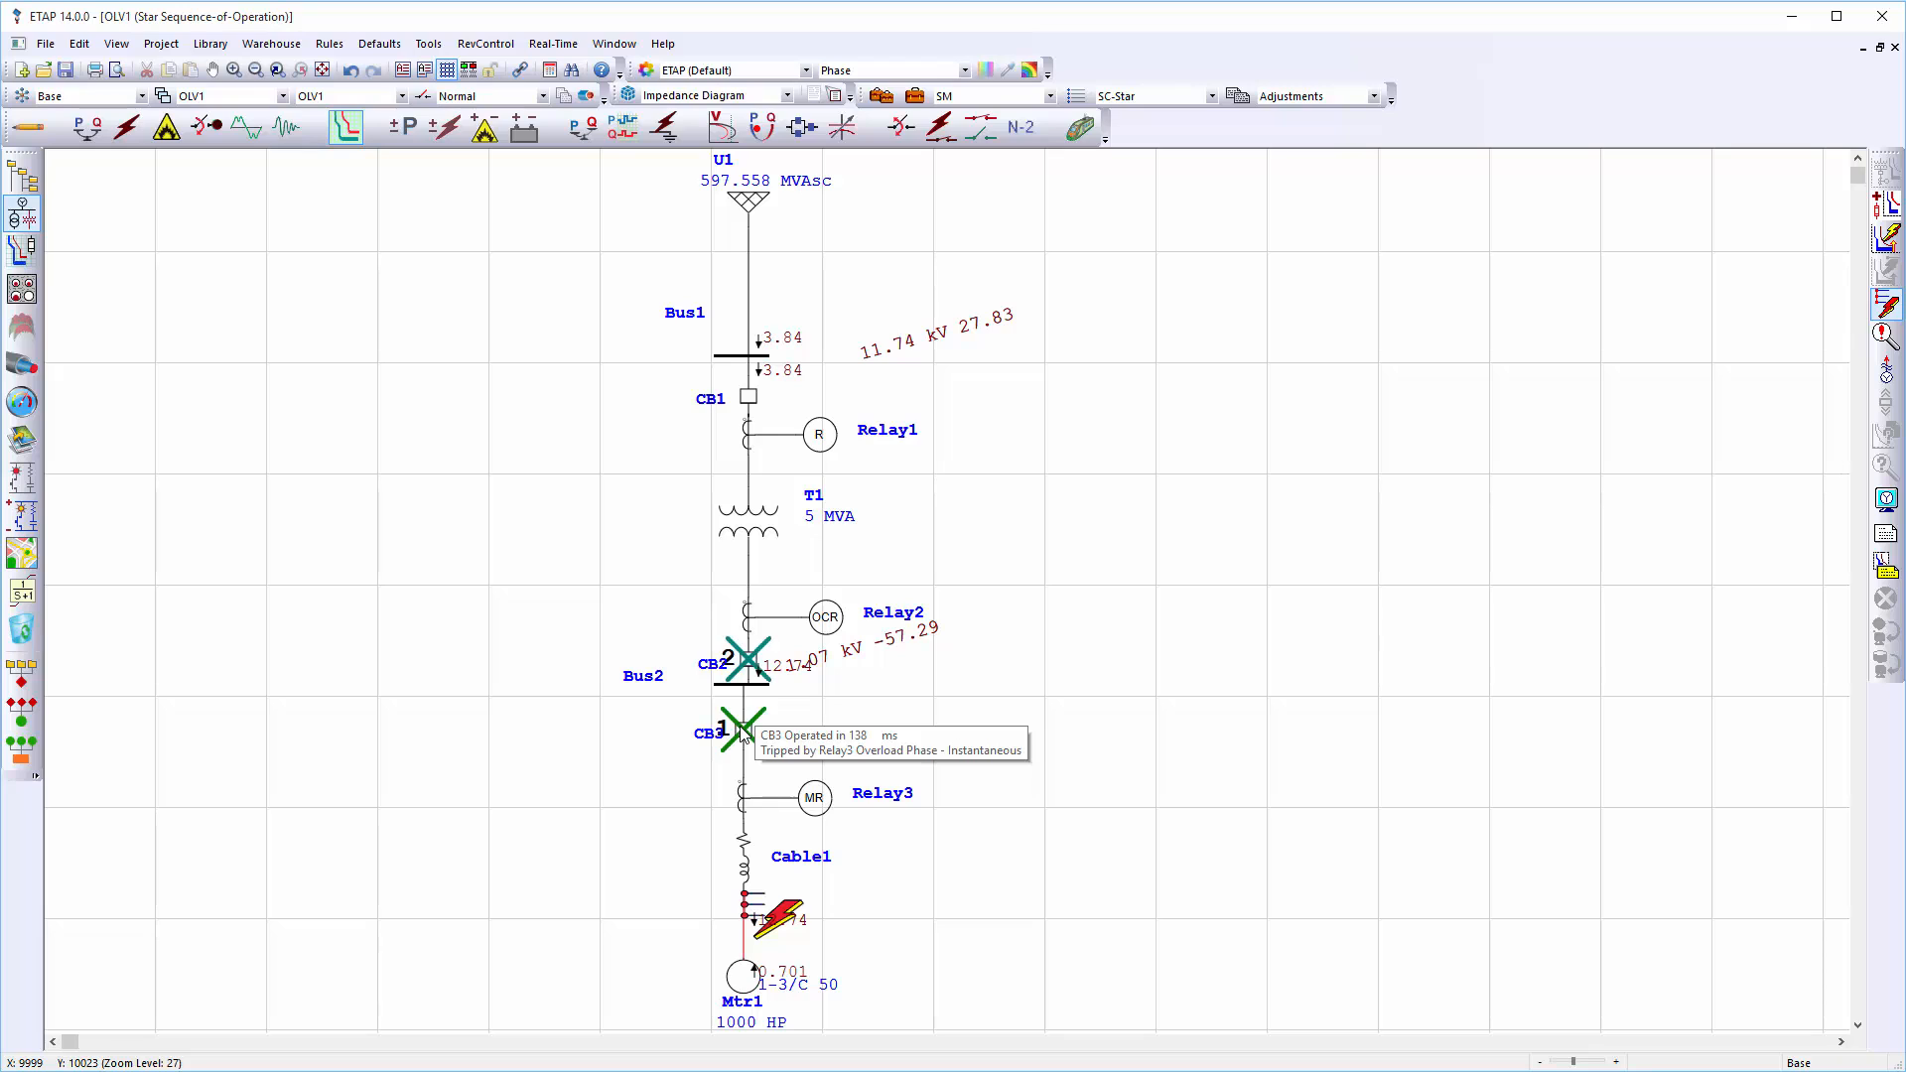
mouse_move(754, 650)
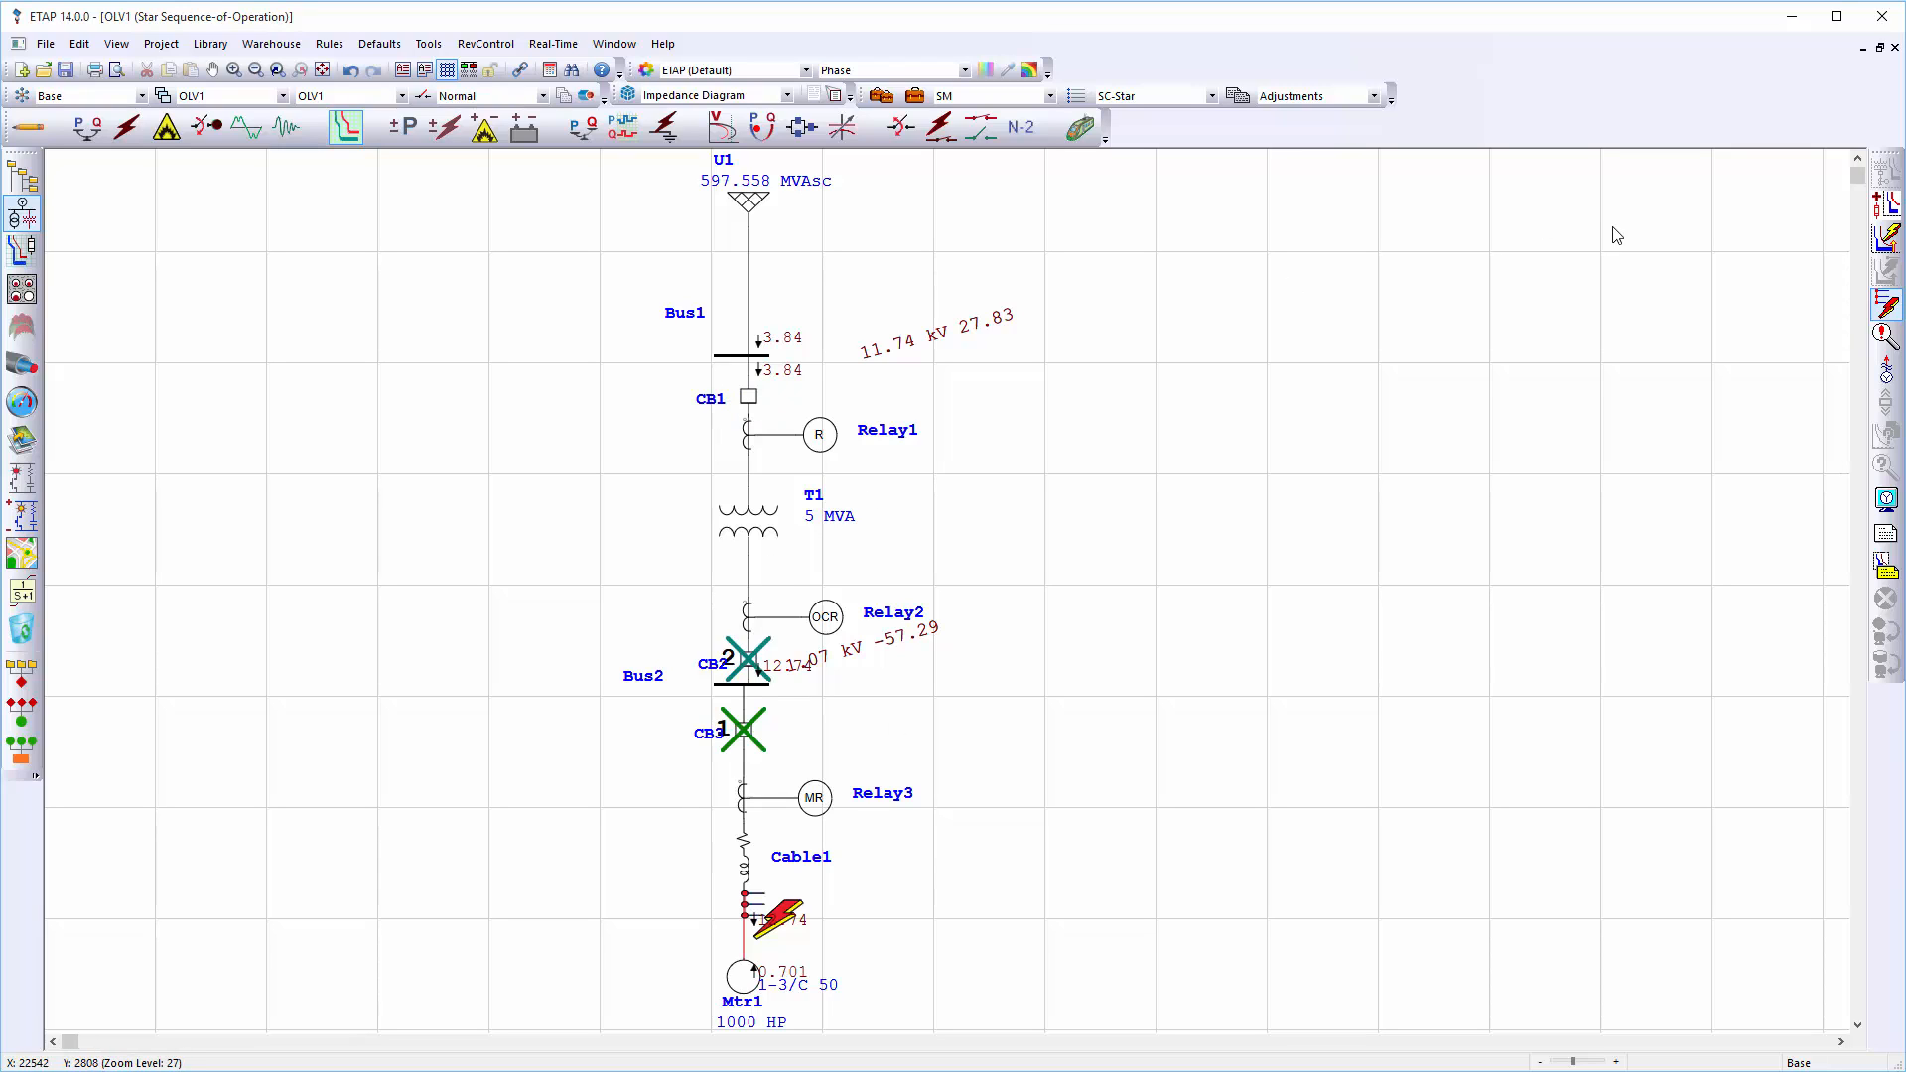
click(1884, 336)
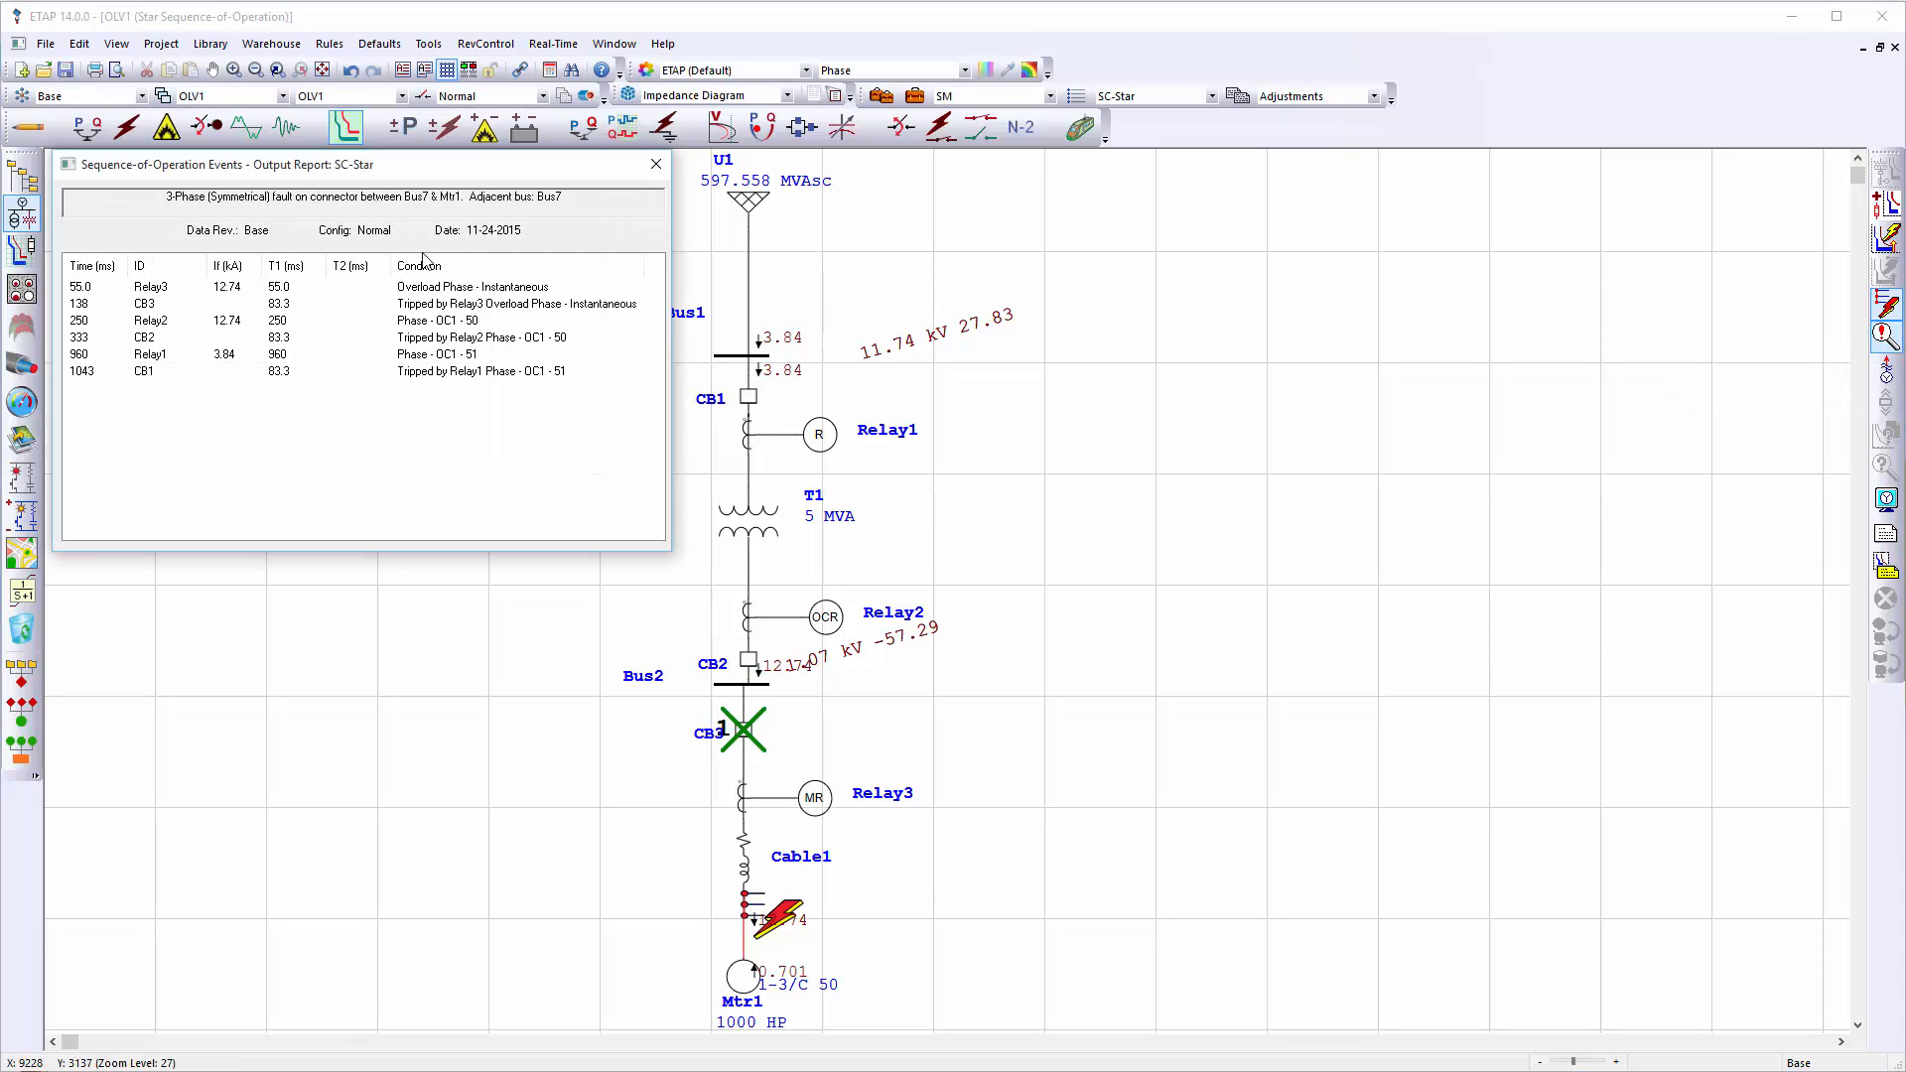